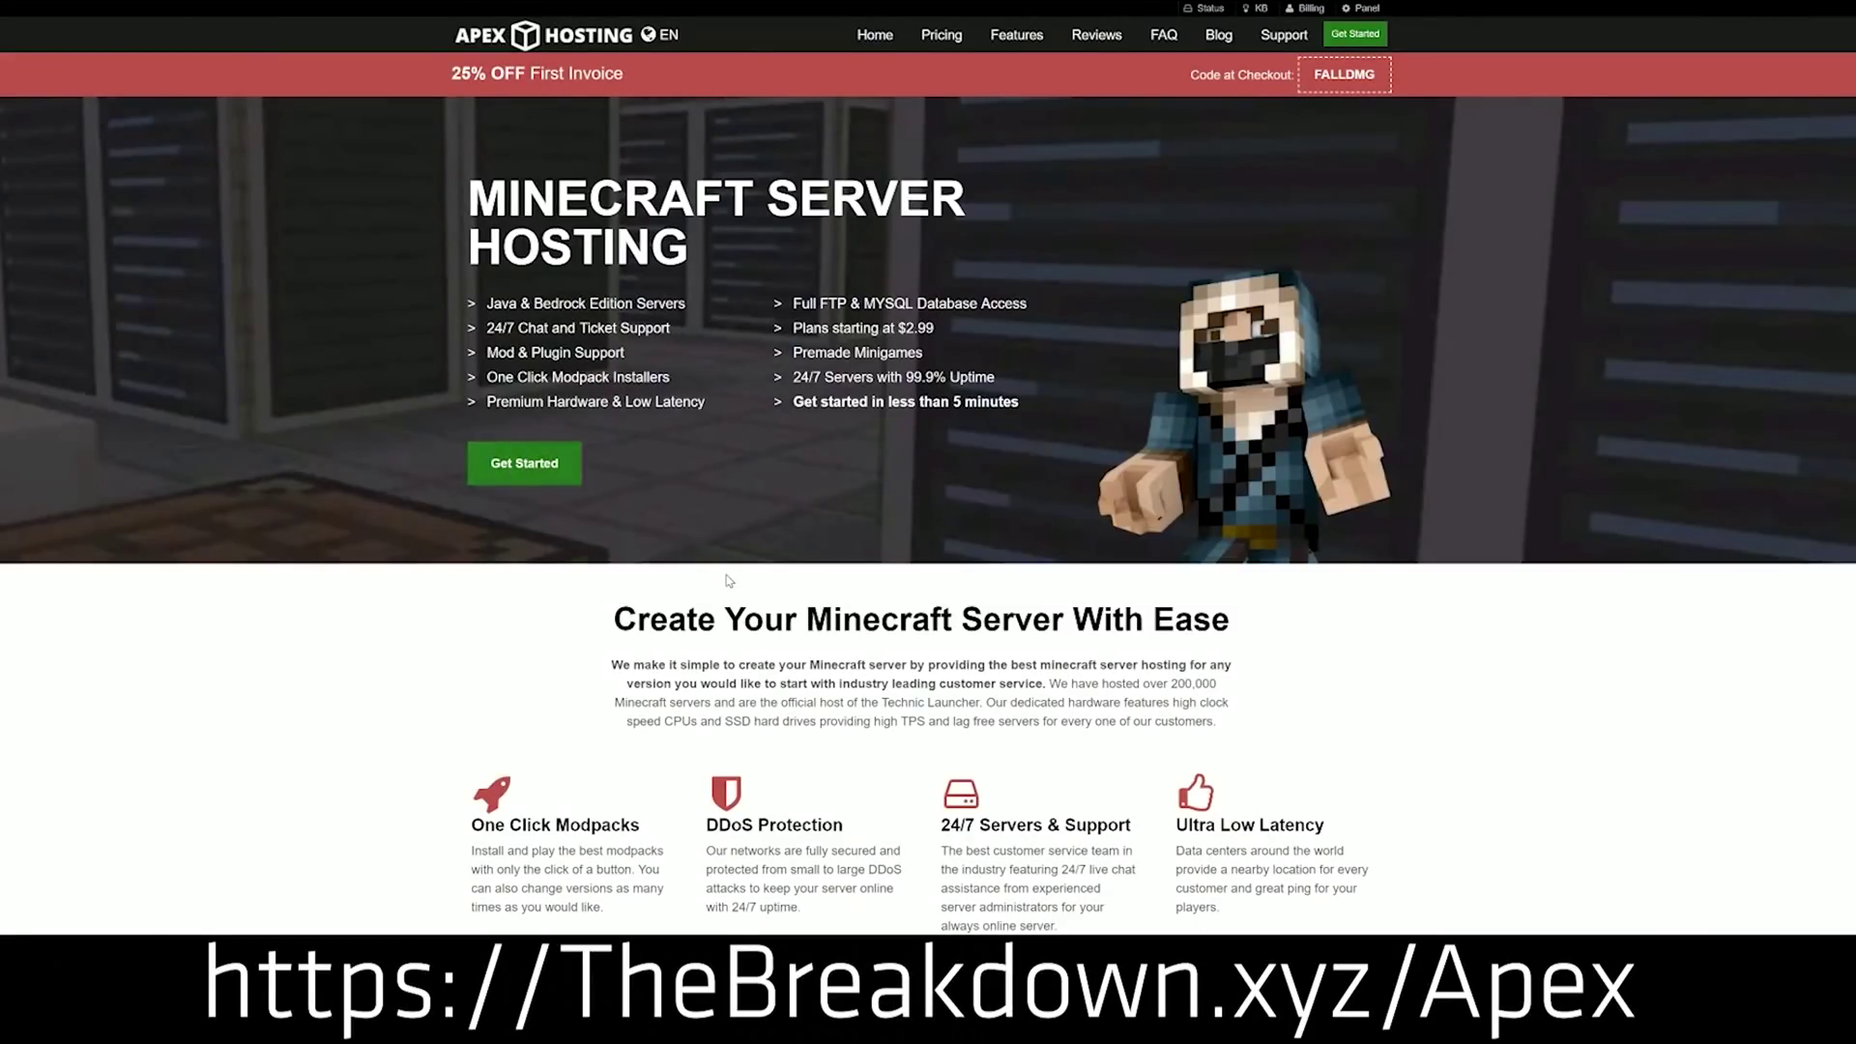
Review the Minecraft hosting features on the Apex Hosting page, highlighting 24/7 Servers & Support, Automated Backups and Instant Setup.
scroll(435, 478, "down", 4)
left_click_drag(468, 433, 1211, 440)
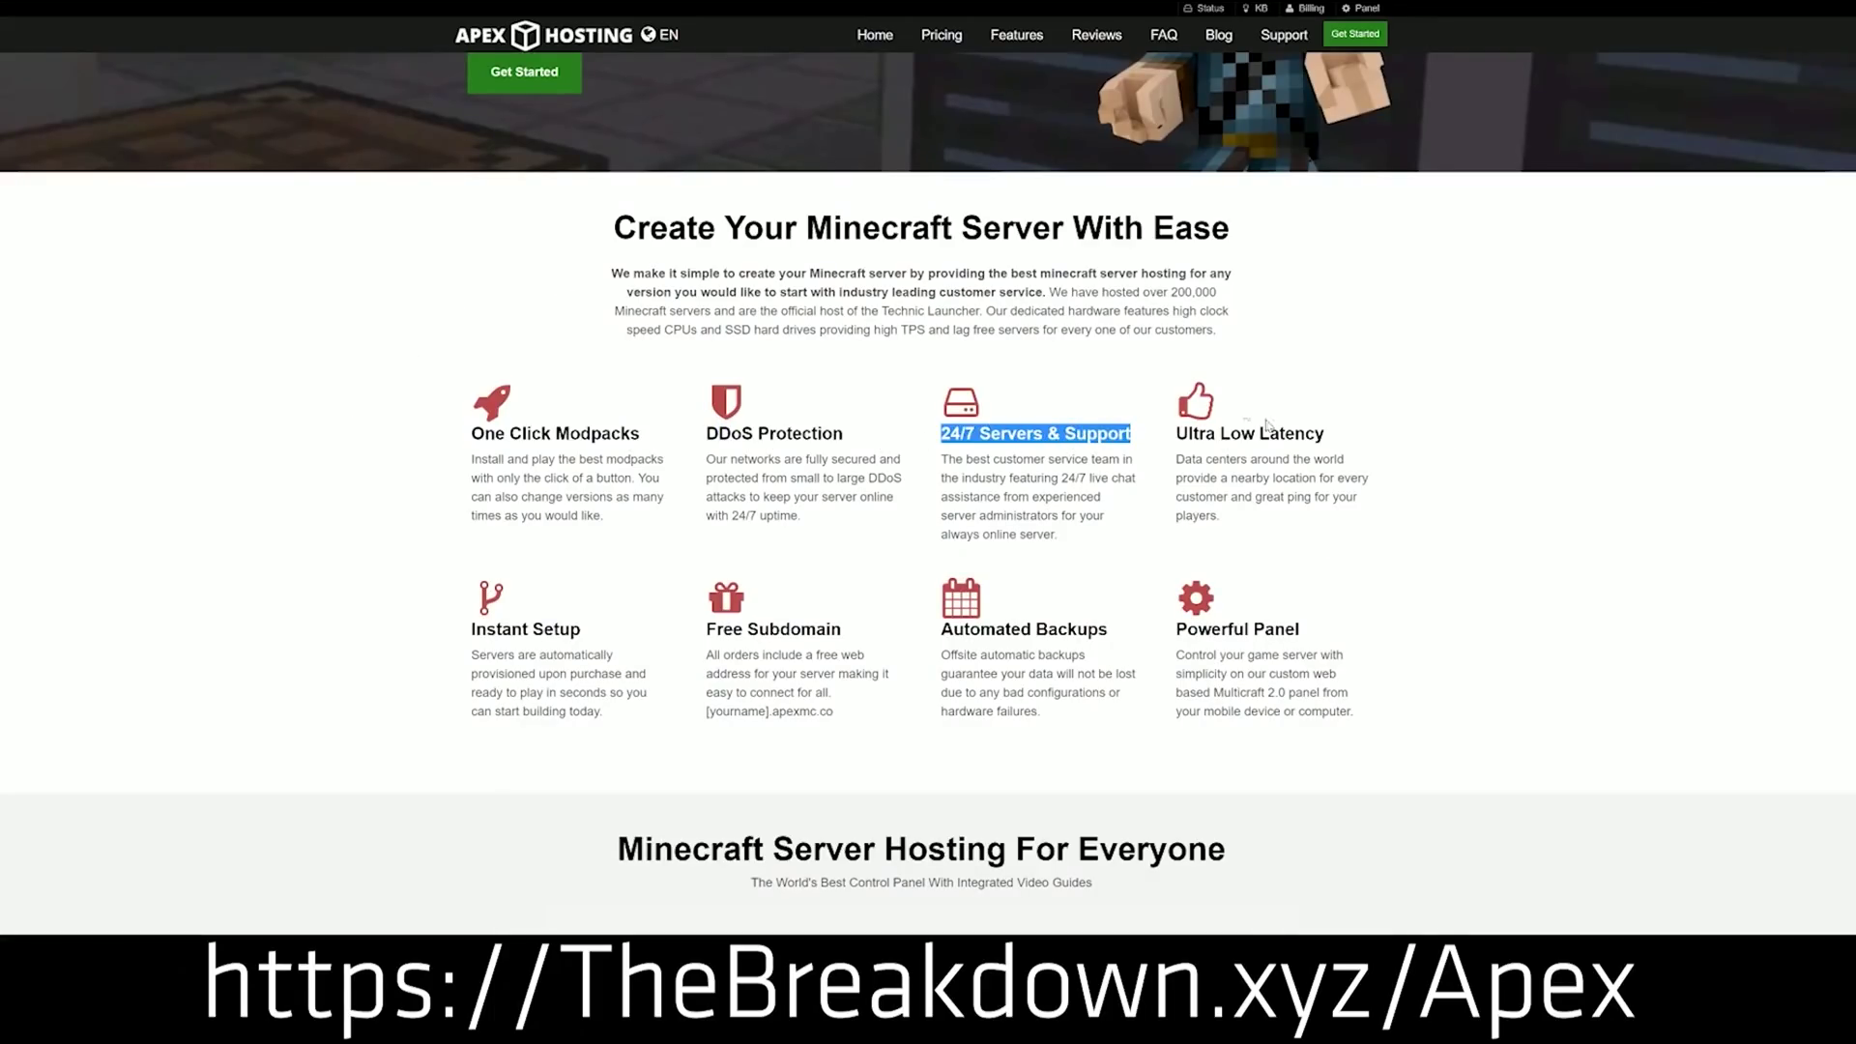
left_click_drag(940, 629, 1140, 717)
left_click(866, 635)
left_click_drag(607, 715, 471, 630)
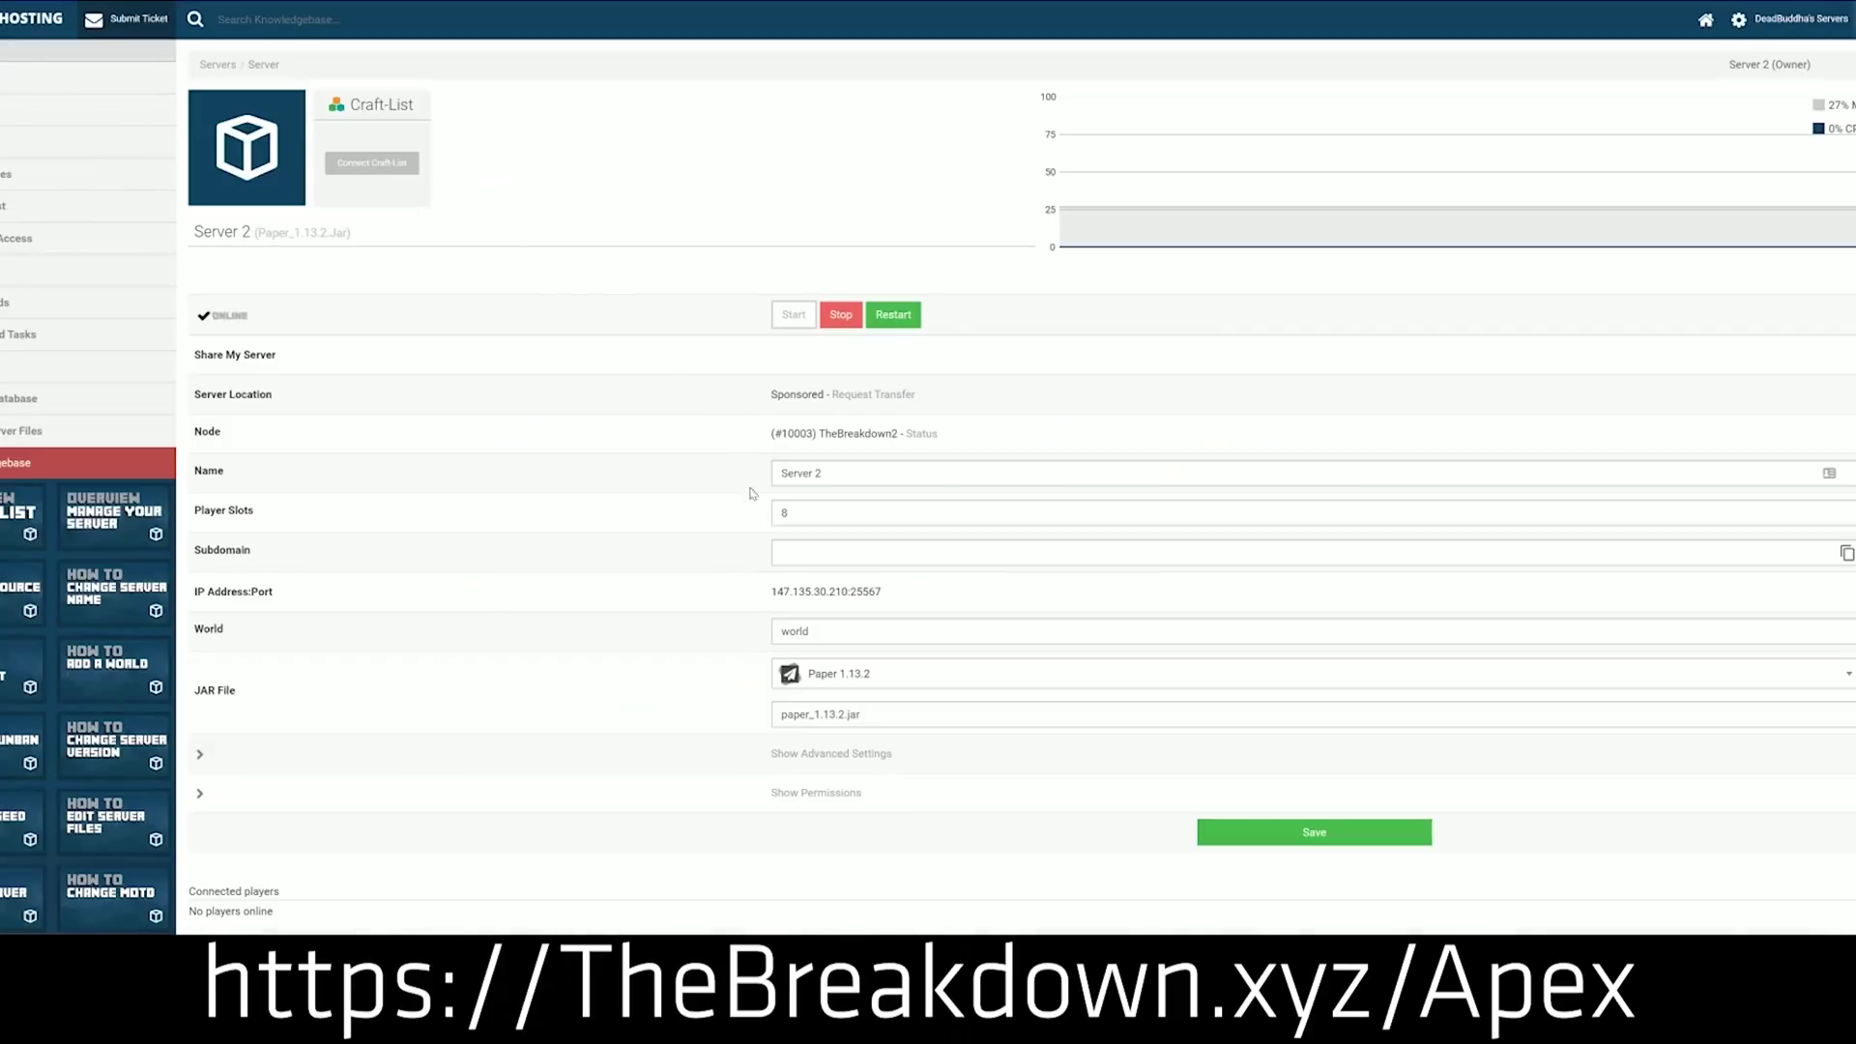
Change Server 2's JAR file to Minecraft 1.15 and keep using the existing world.
left_click(874, 677)
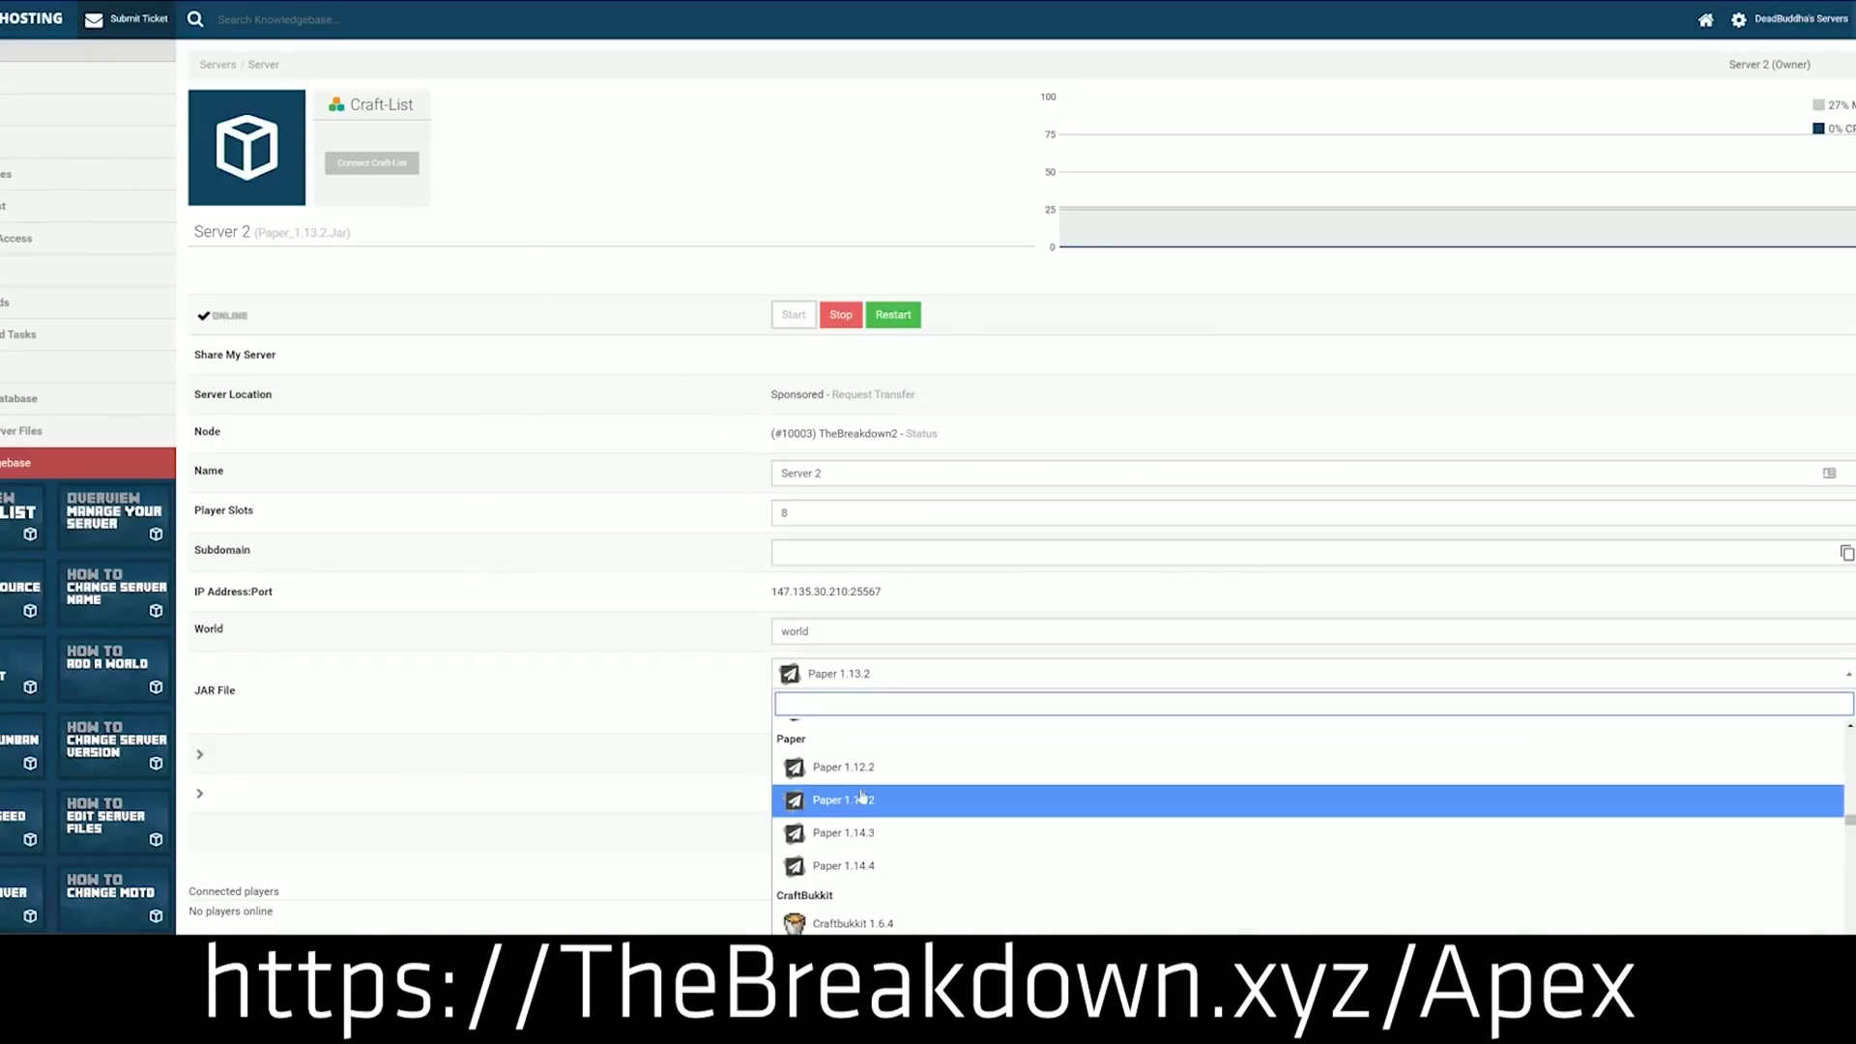
scroll(860, 832, "down", 3)
scroll(864, 839, "up", 5)
scroll(864, 838, "up", 4)
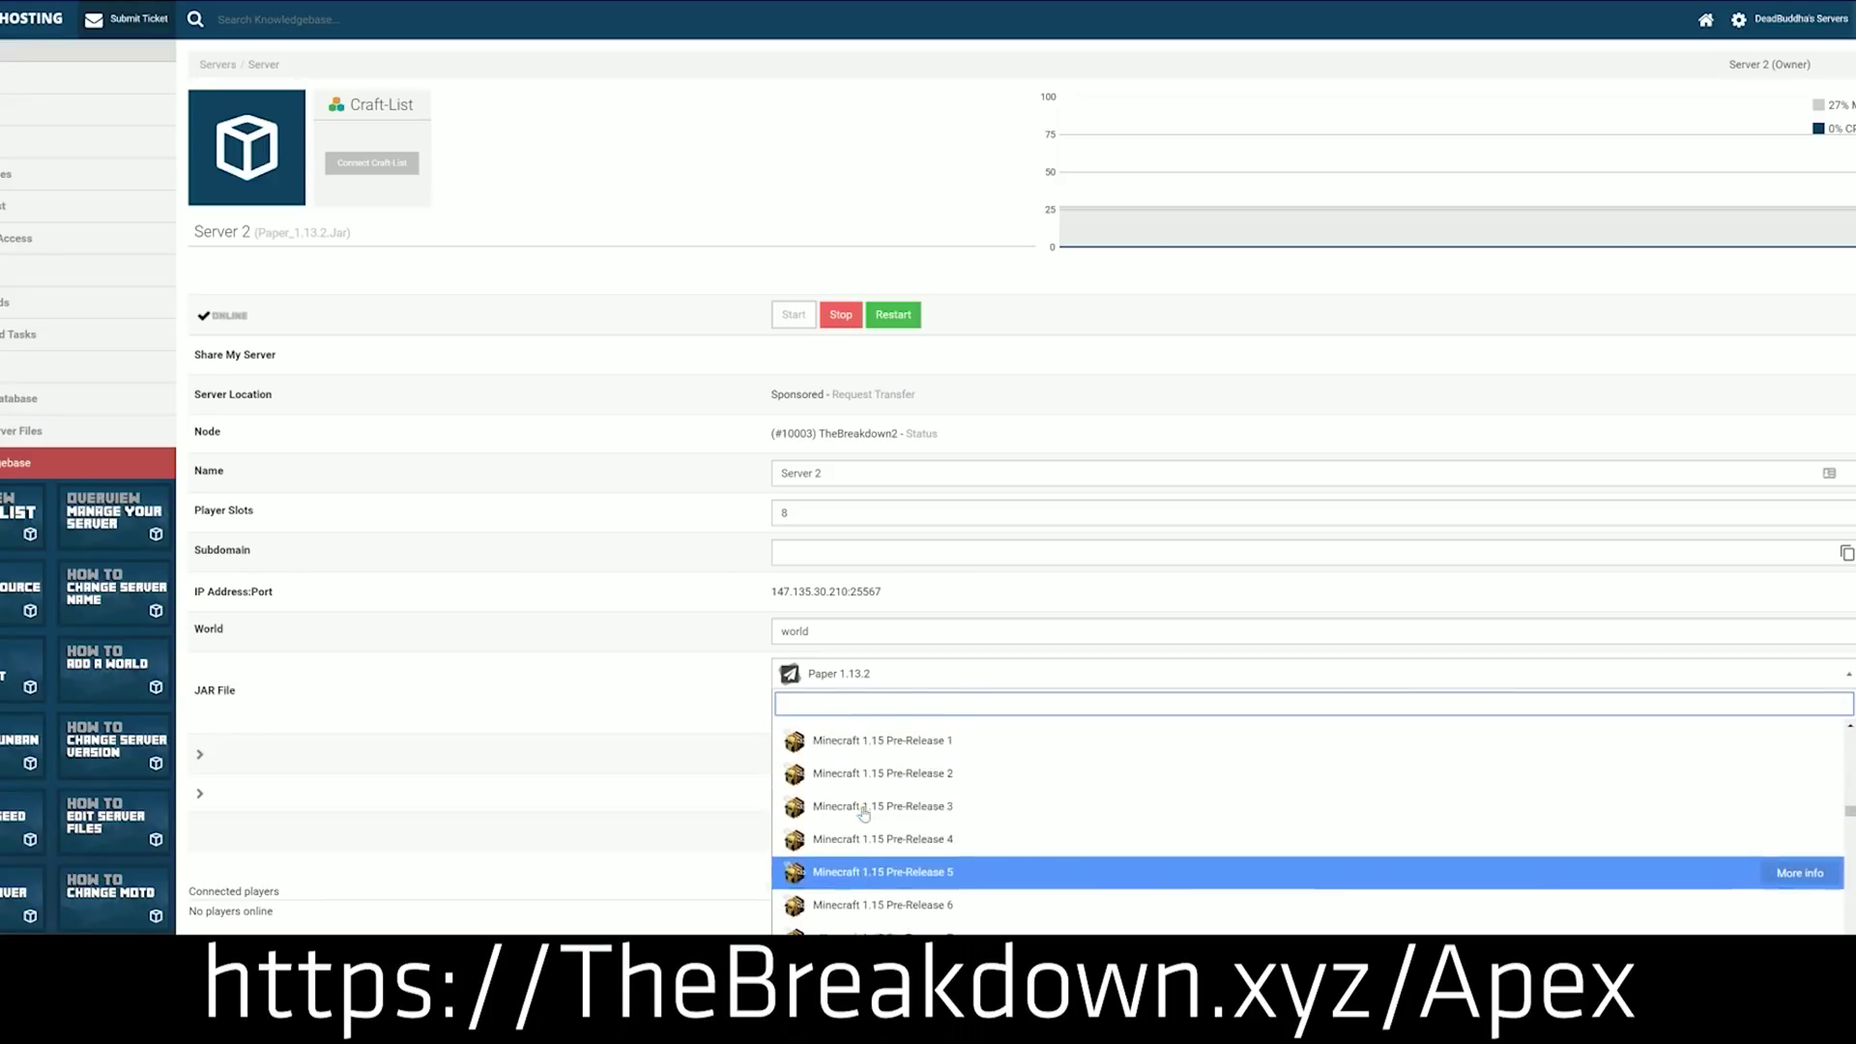
scroll(865, 834, "down", 2)
scroll(867, 831, "down", 1)
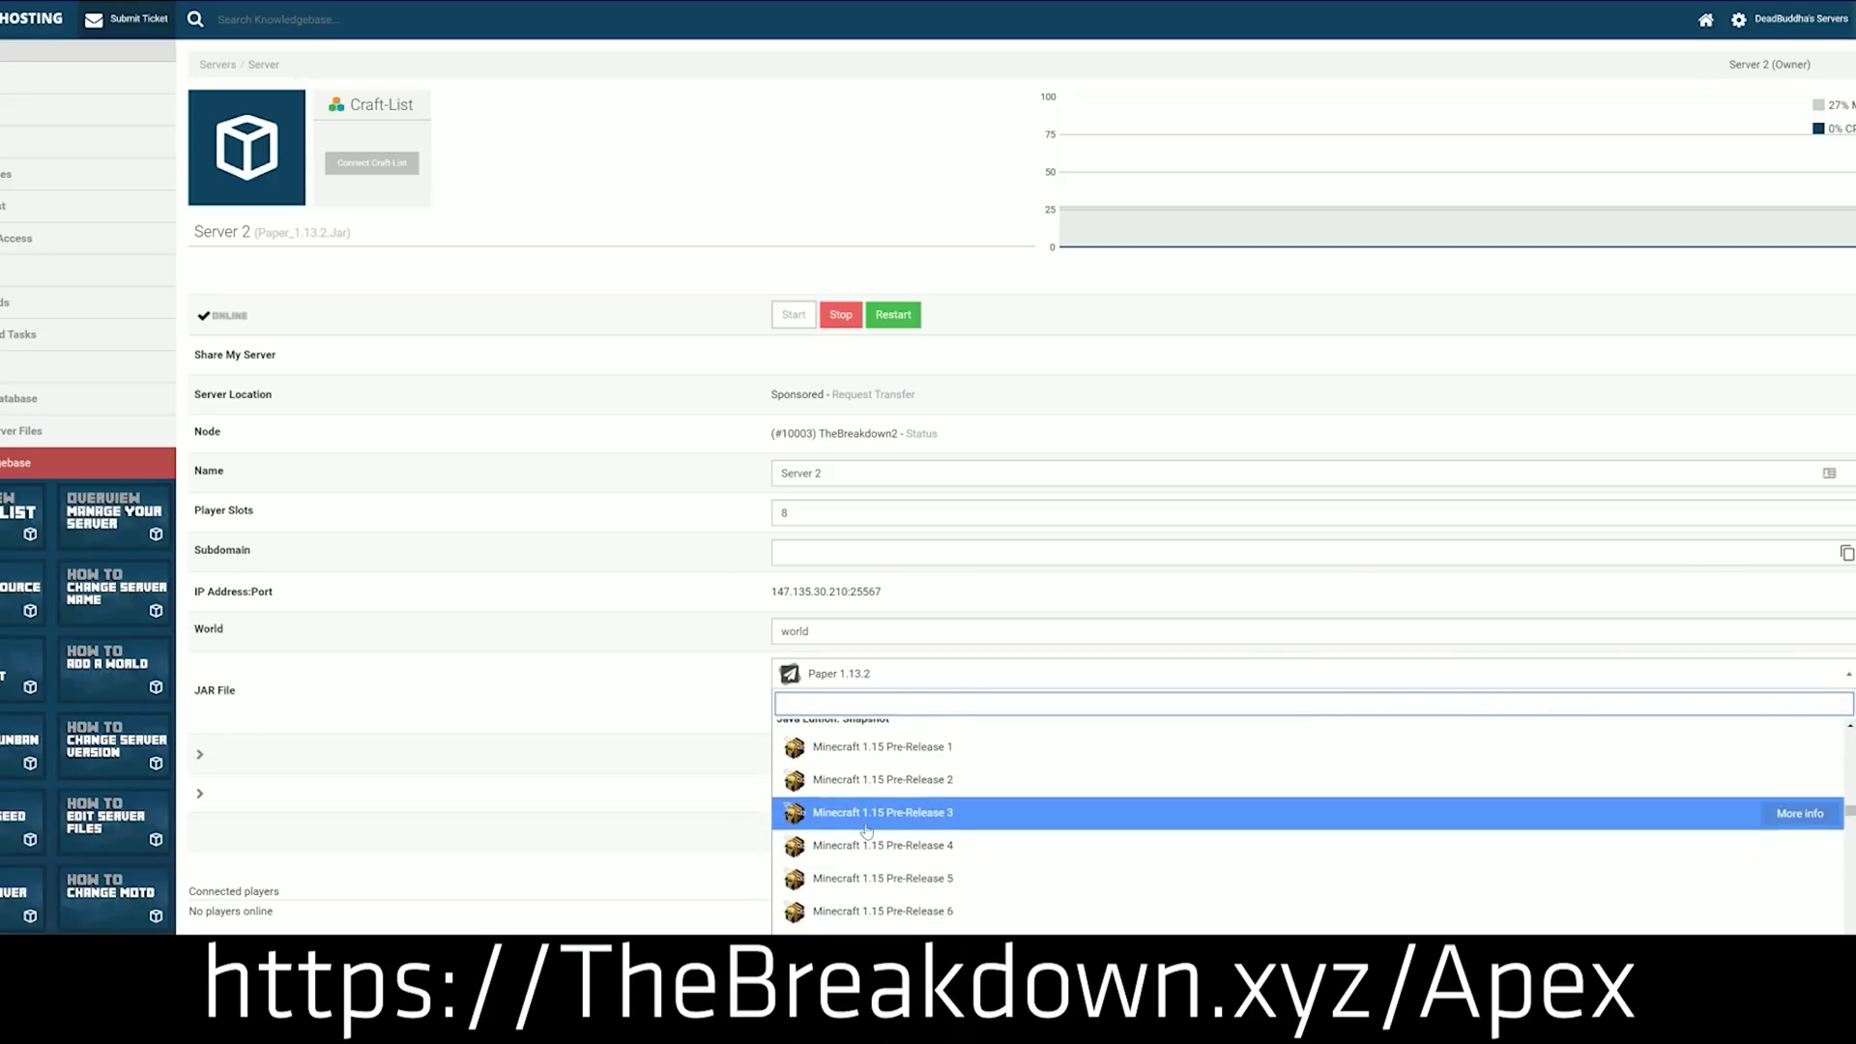
scroll(861, 840, "up", 3)
scroll(861, 837, "down", 2)
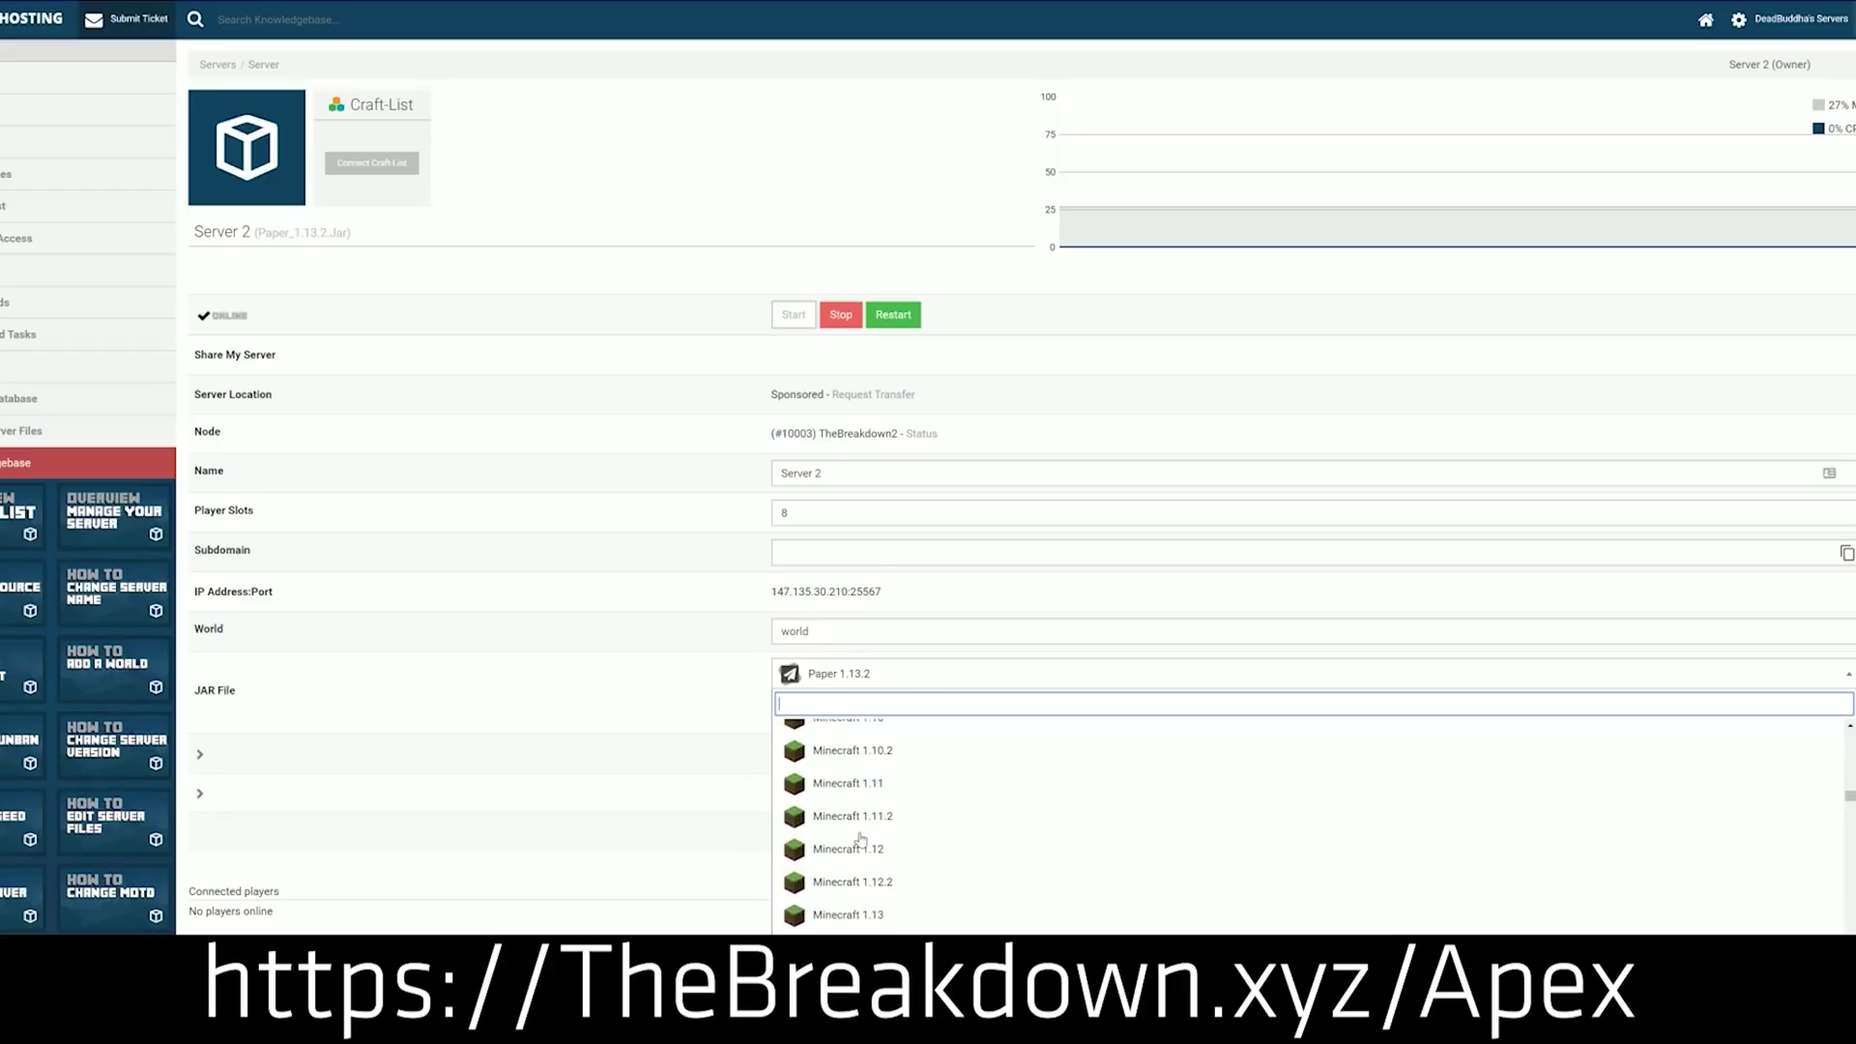
scroll(884, 849, "up", 2)
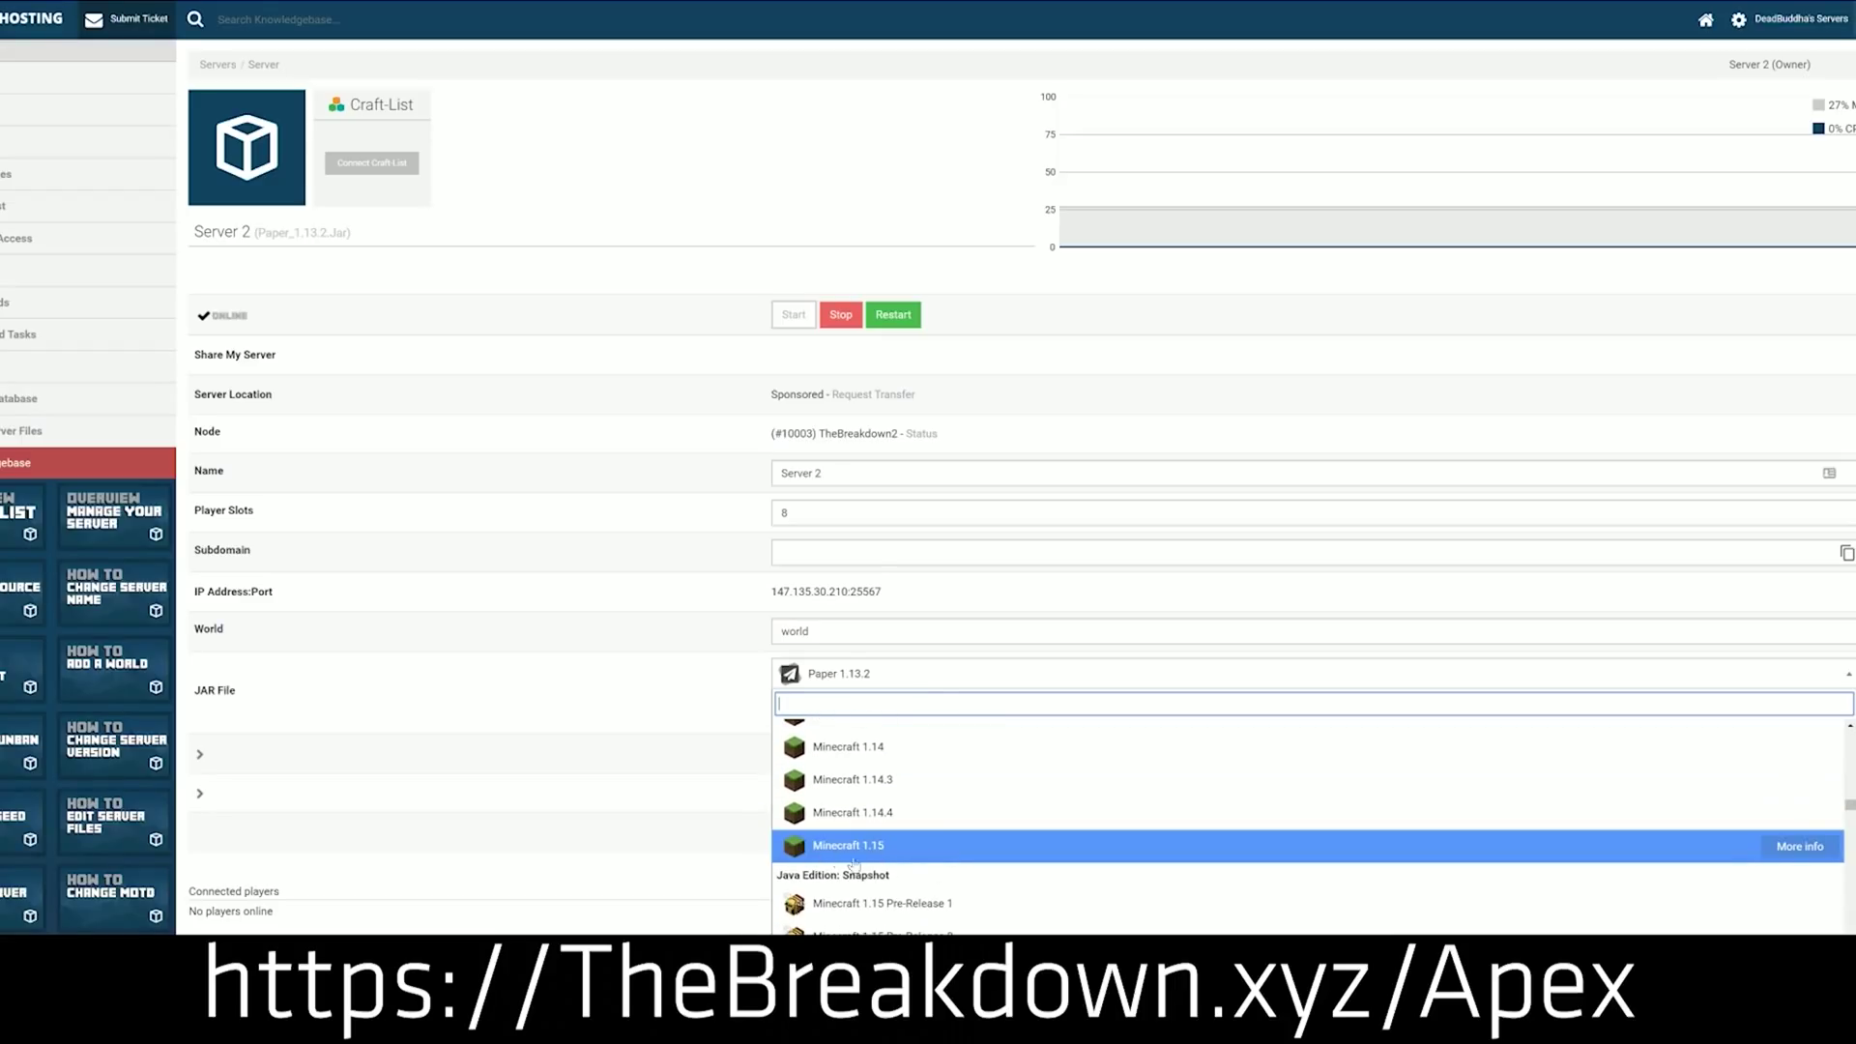
left_click(950, 852)
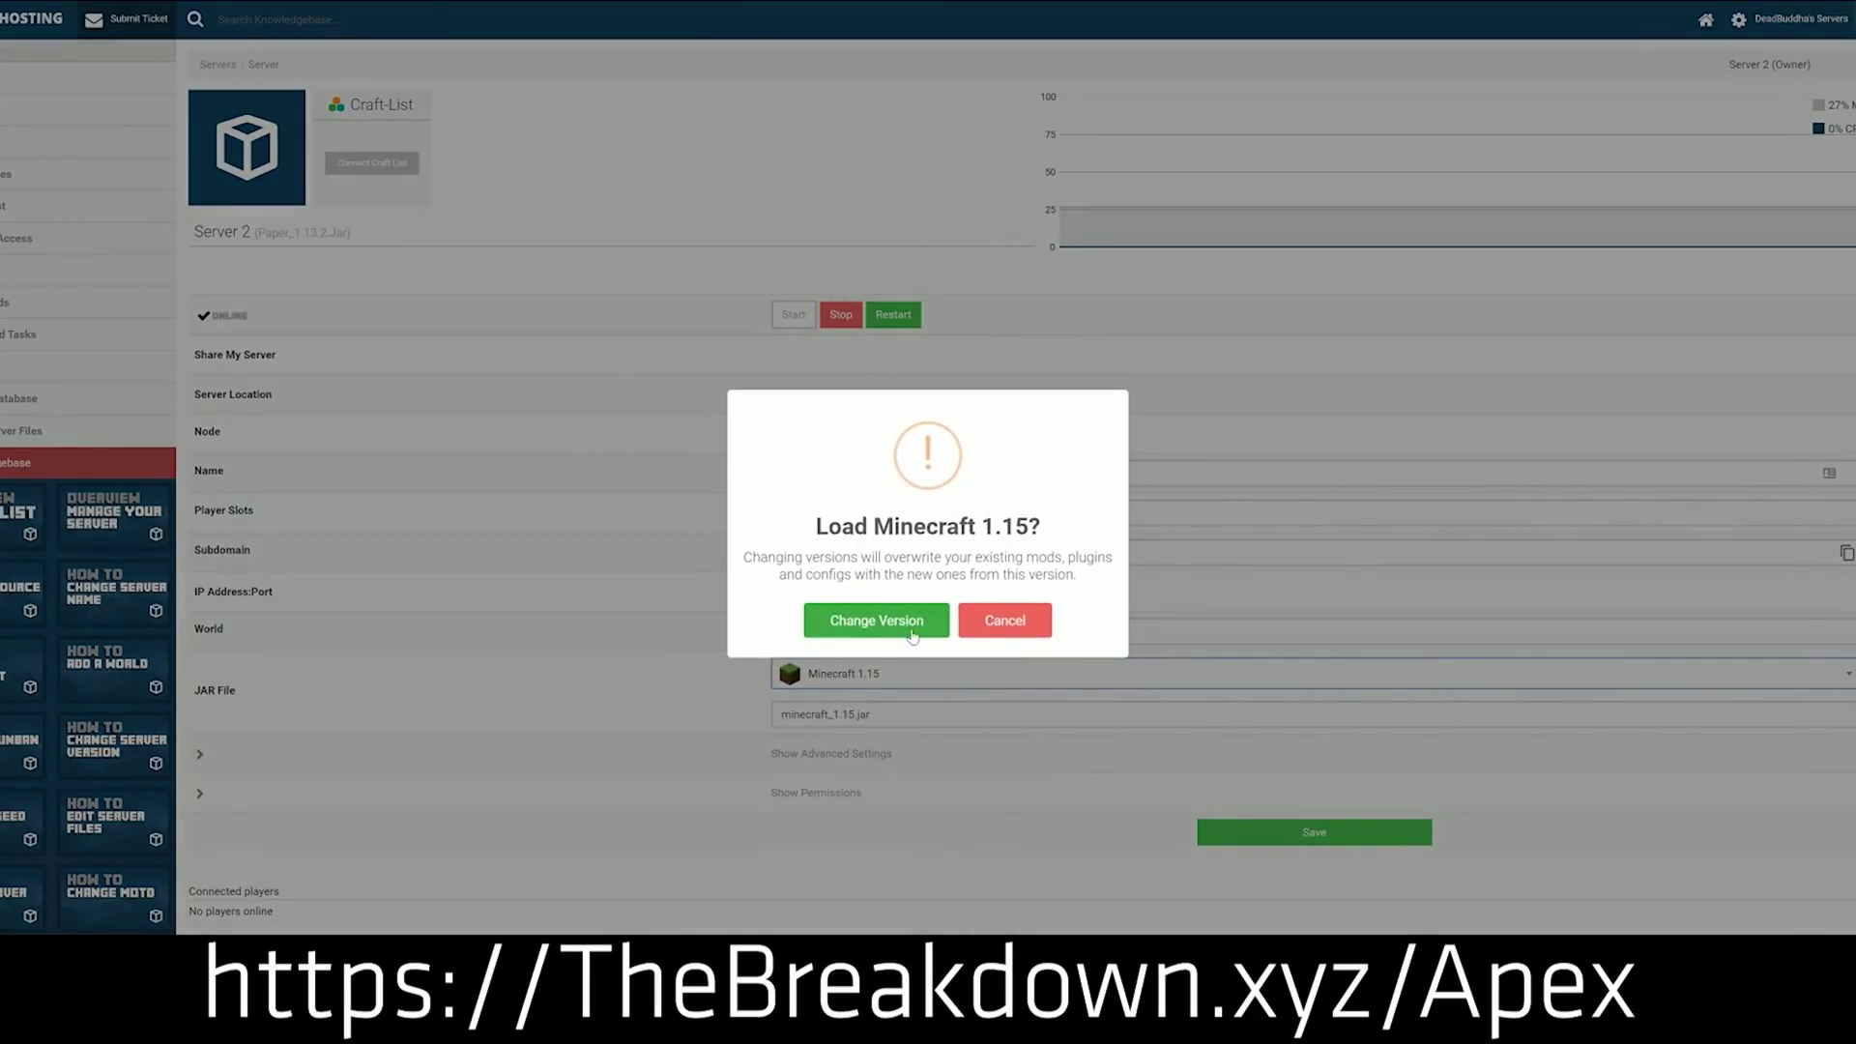
left_click(864, 625)
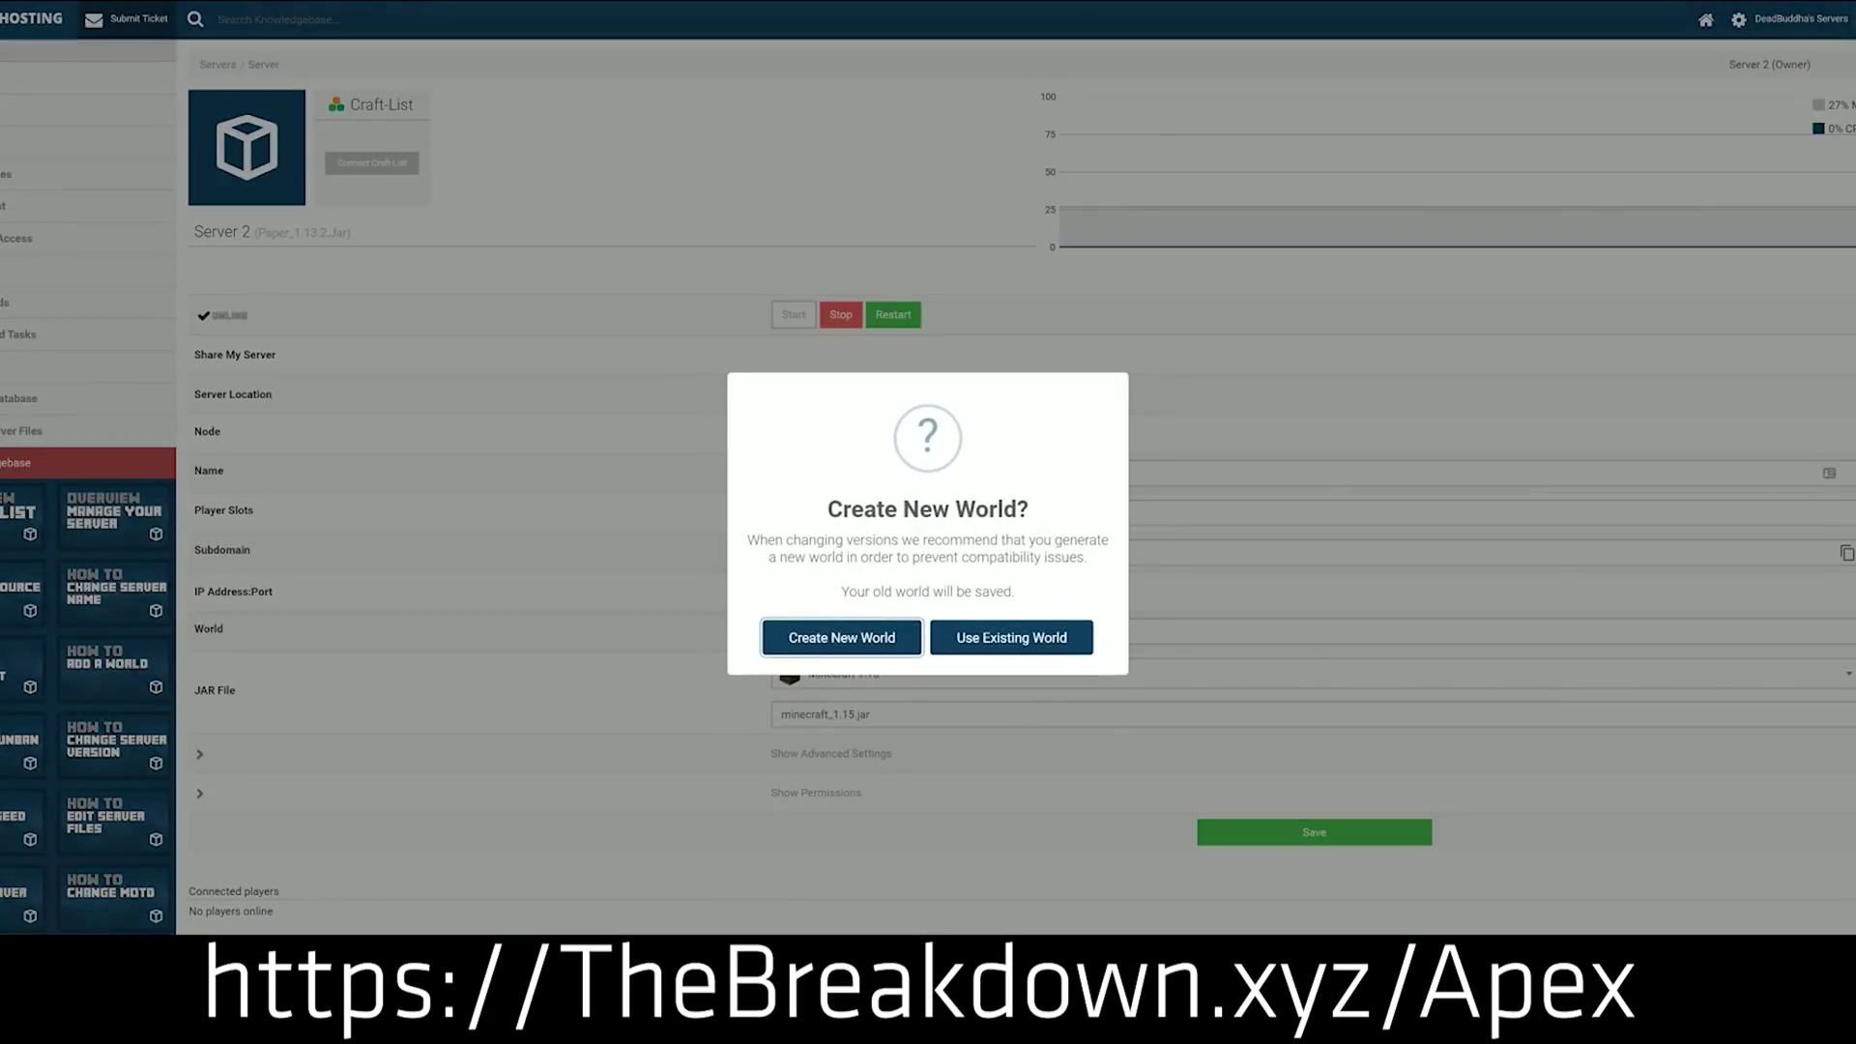
left_click(1013, 634)
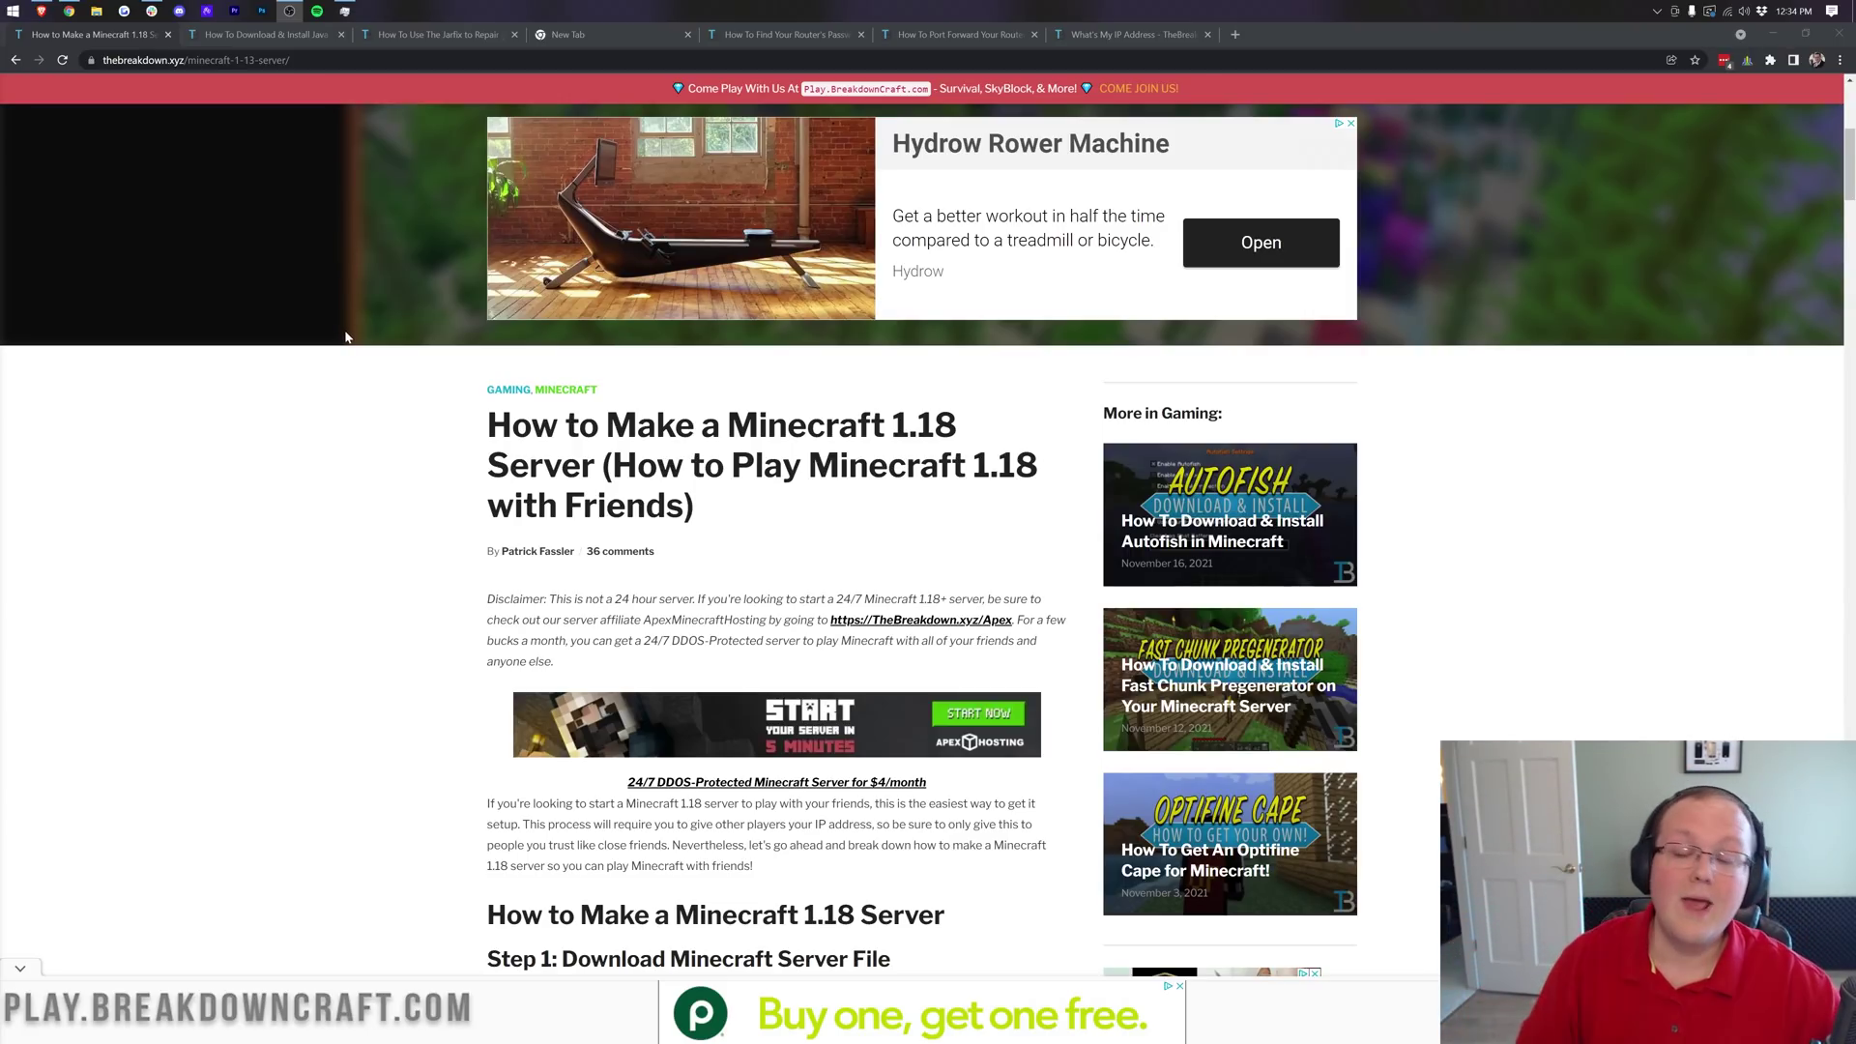
Look through the Minecraft 1.18 server guide's setup steps, from downloading the server file to the IP configuration.
scroll(699, 616, "up", 2)
scroll(699, 616, "down", 4)
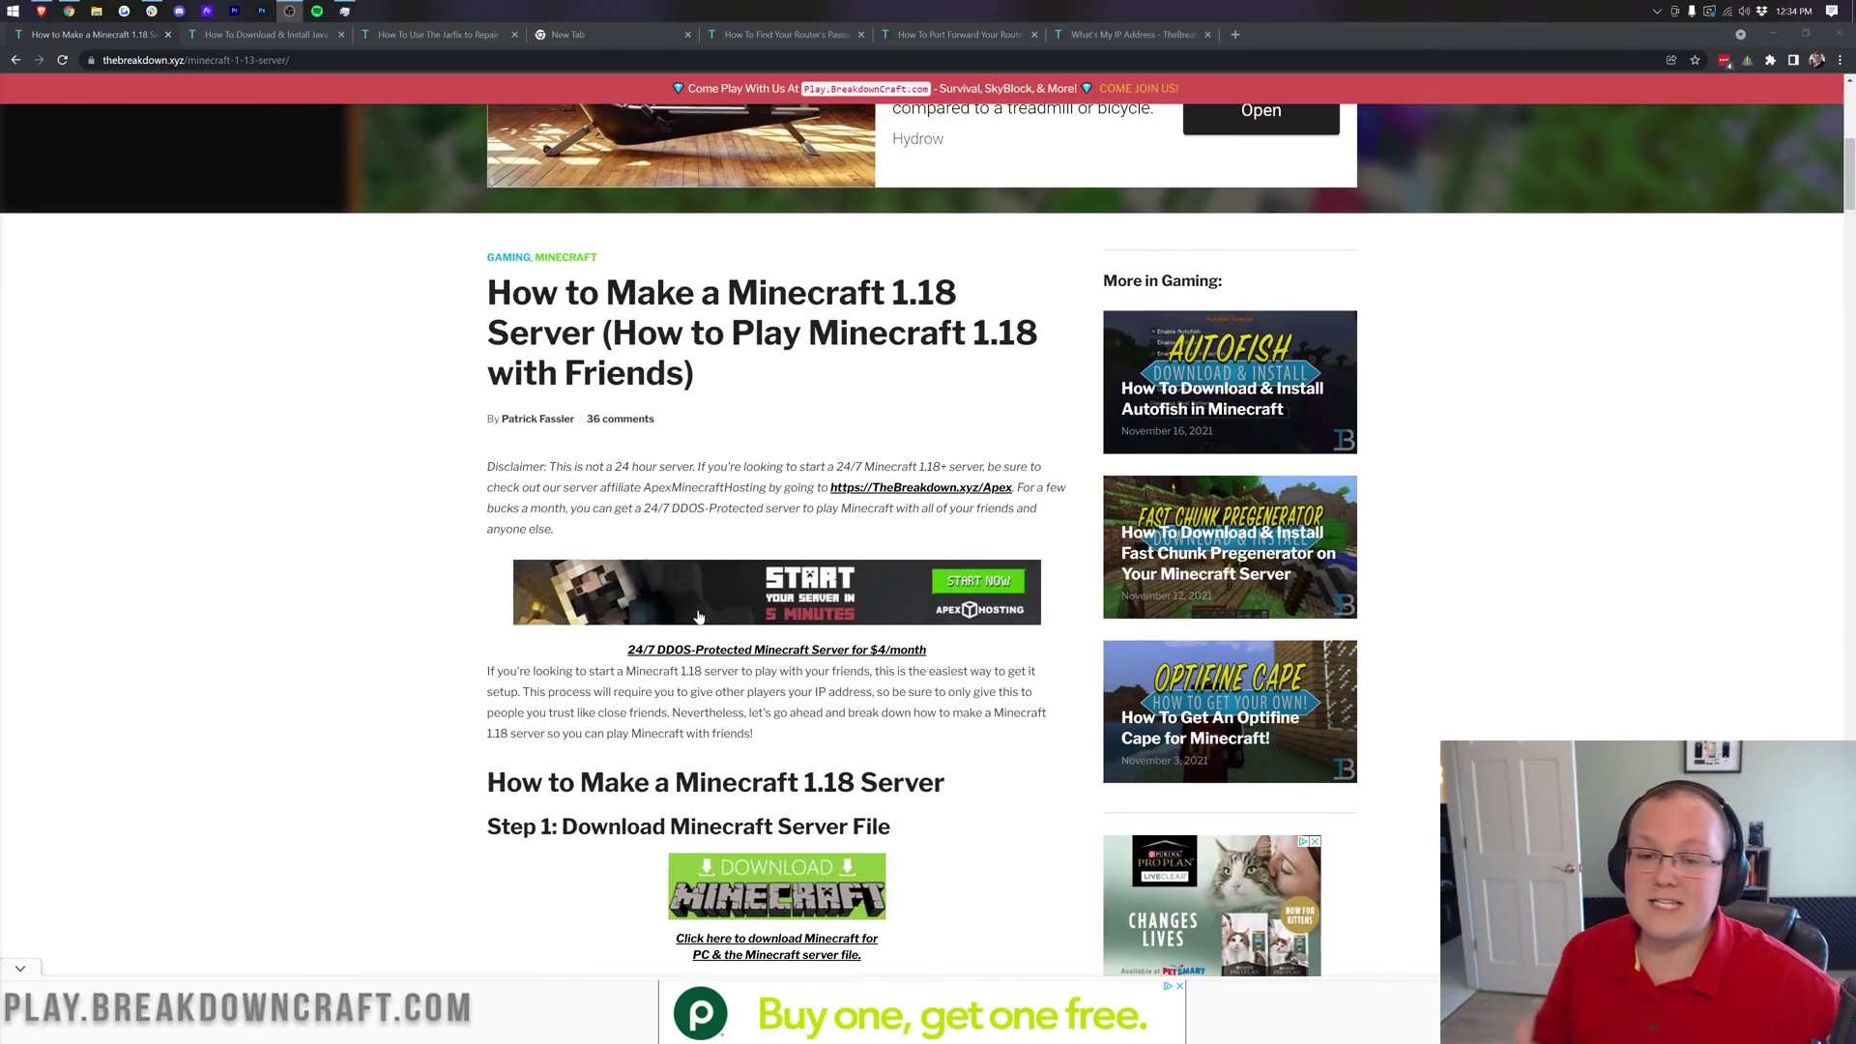
scroll(699, 617, "up", 6)
scroll(699, 617, "up", 2)
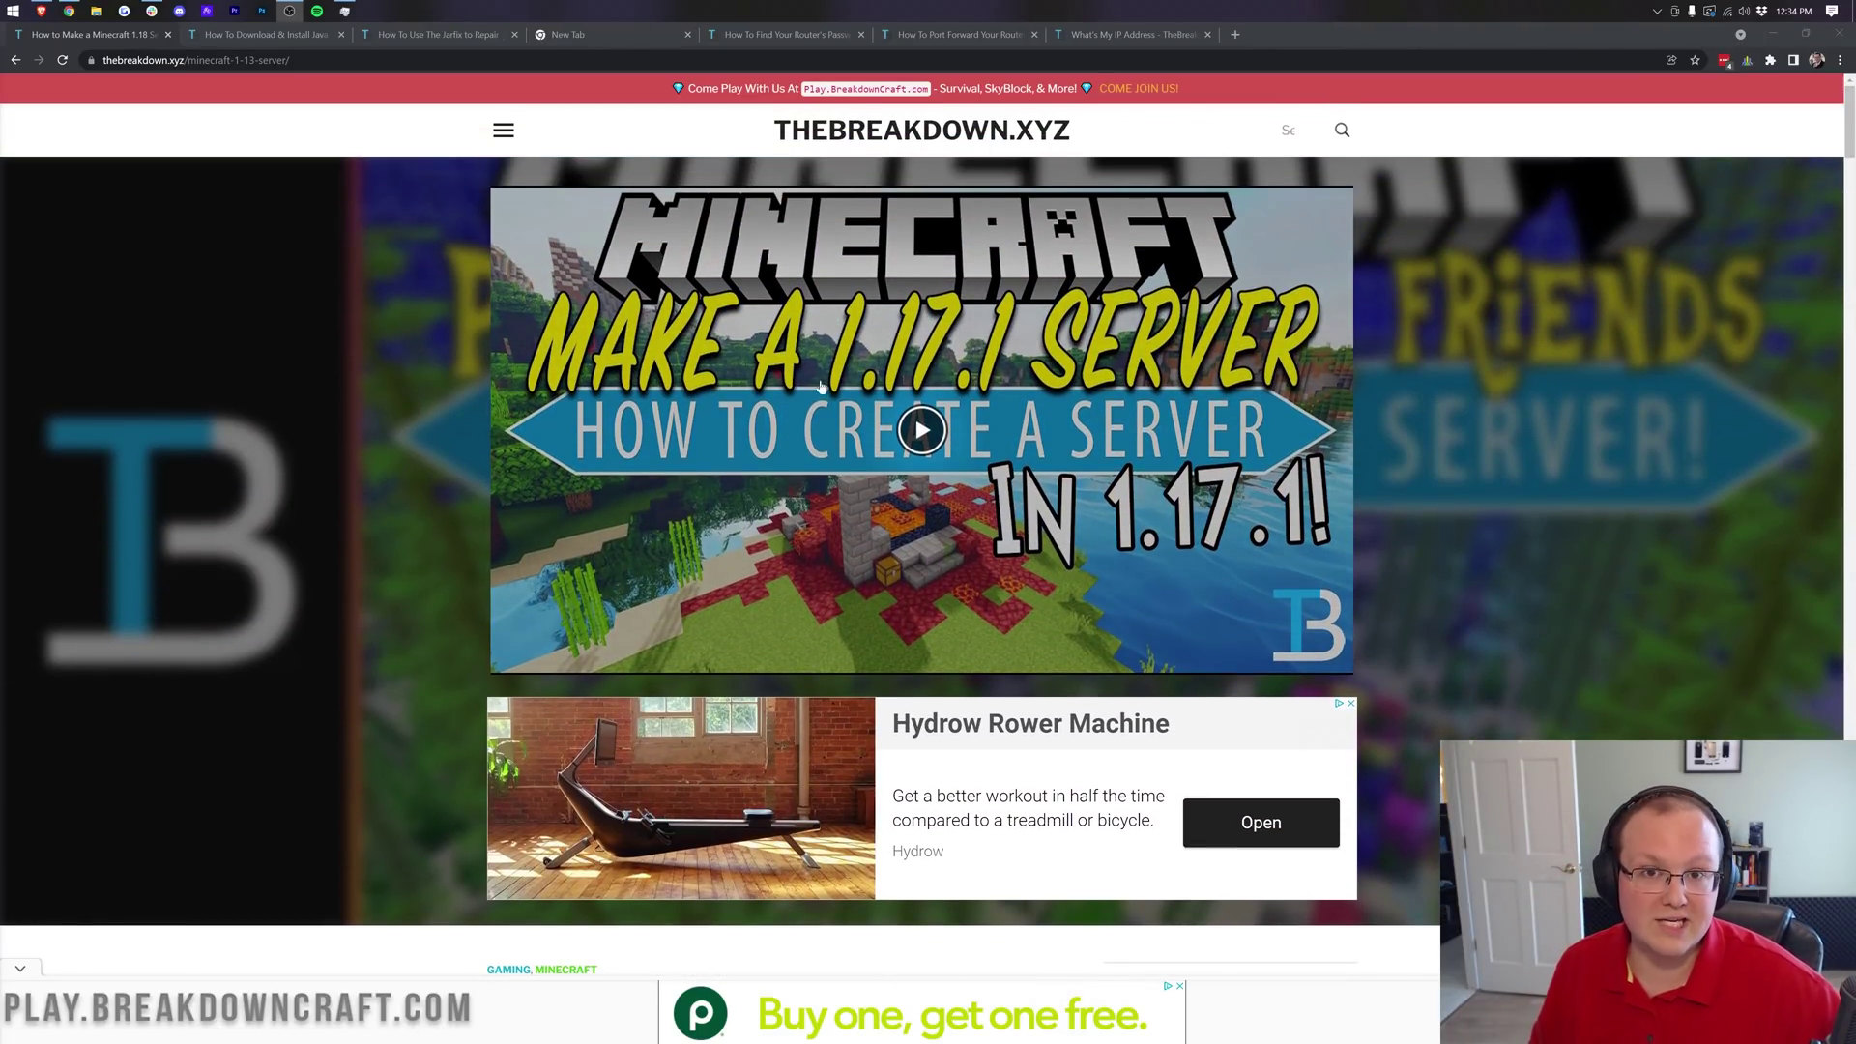
scroll(972, 503, "down", 9)
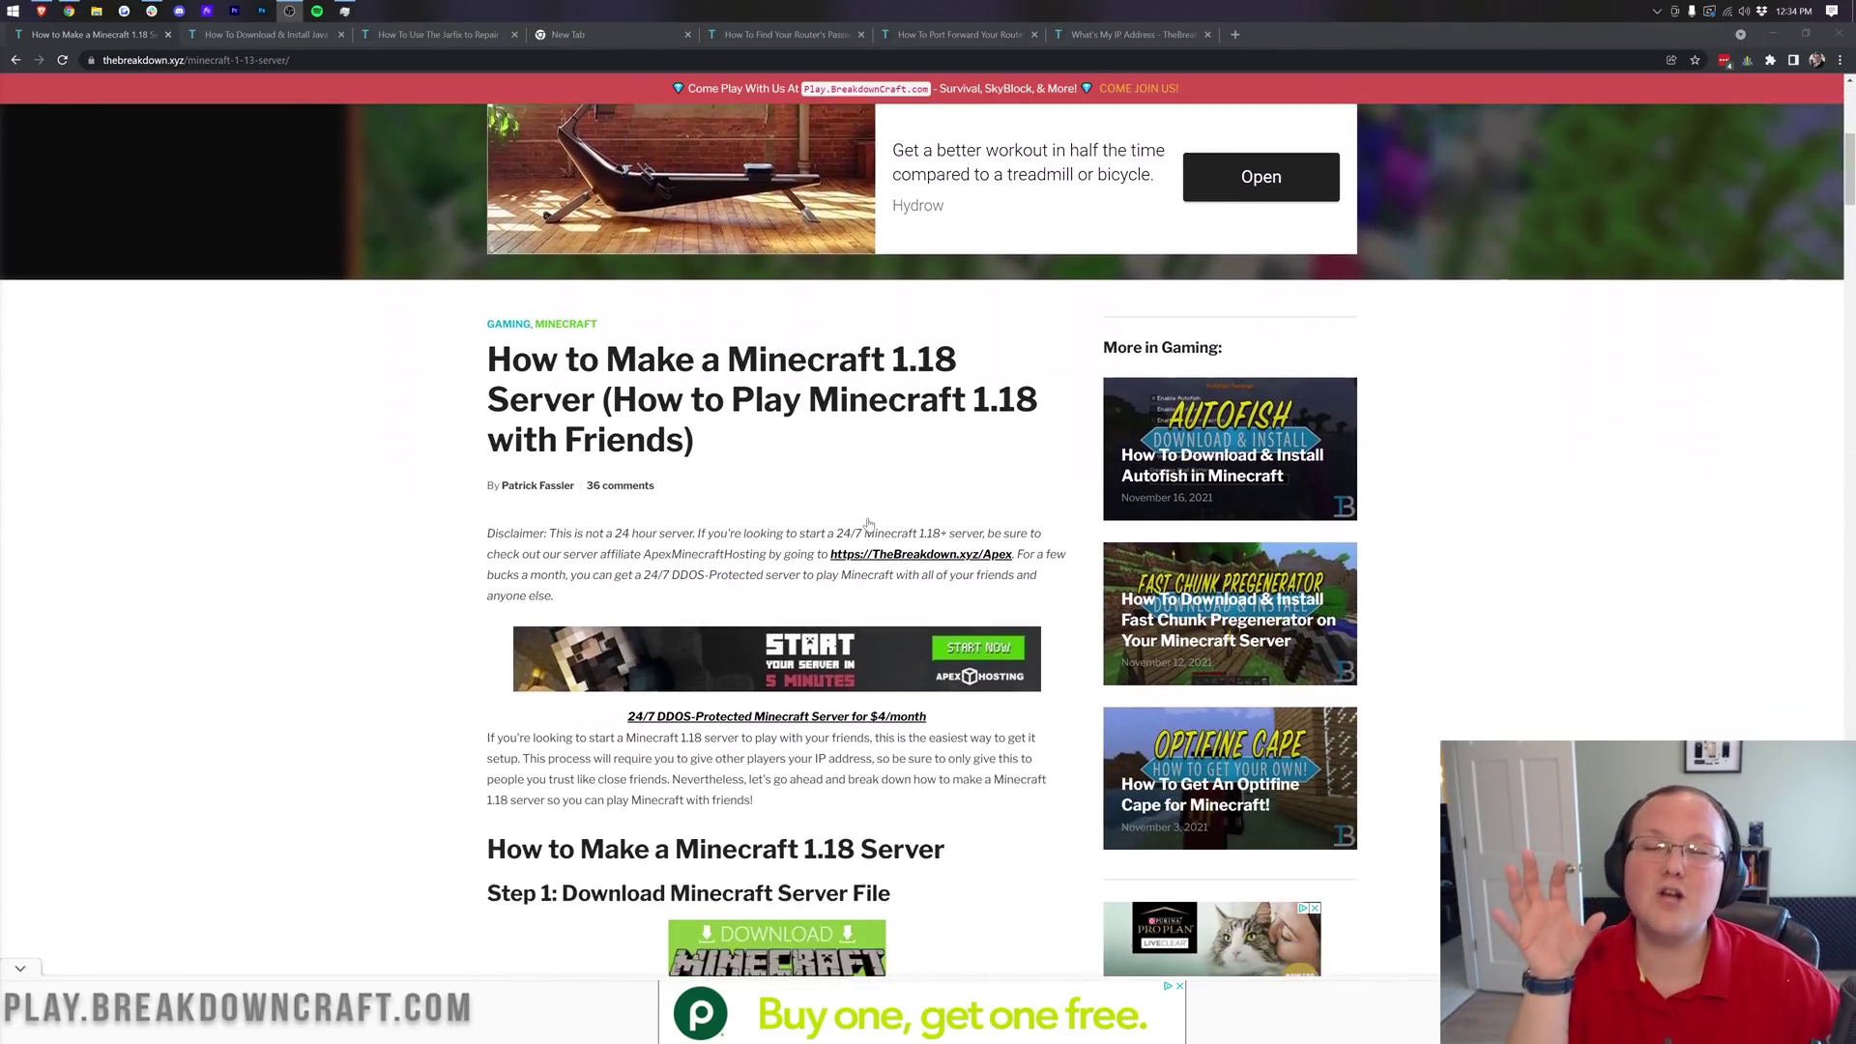
scroll(869, 523, "down", 12)
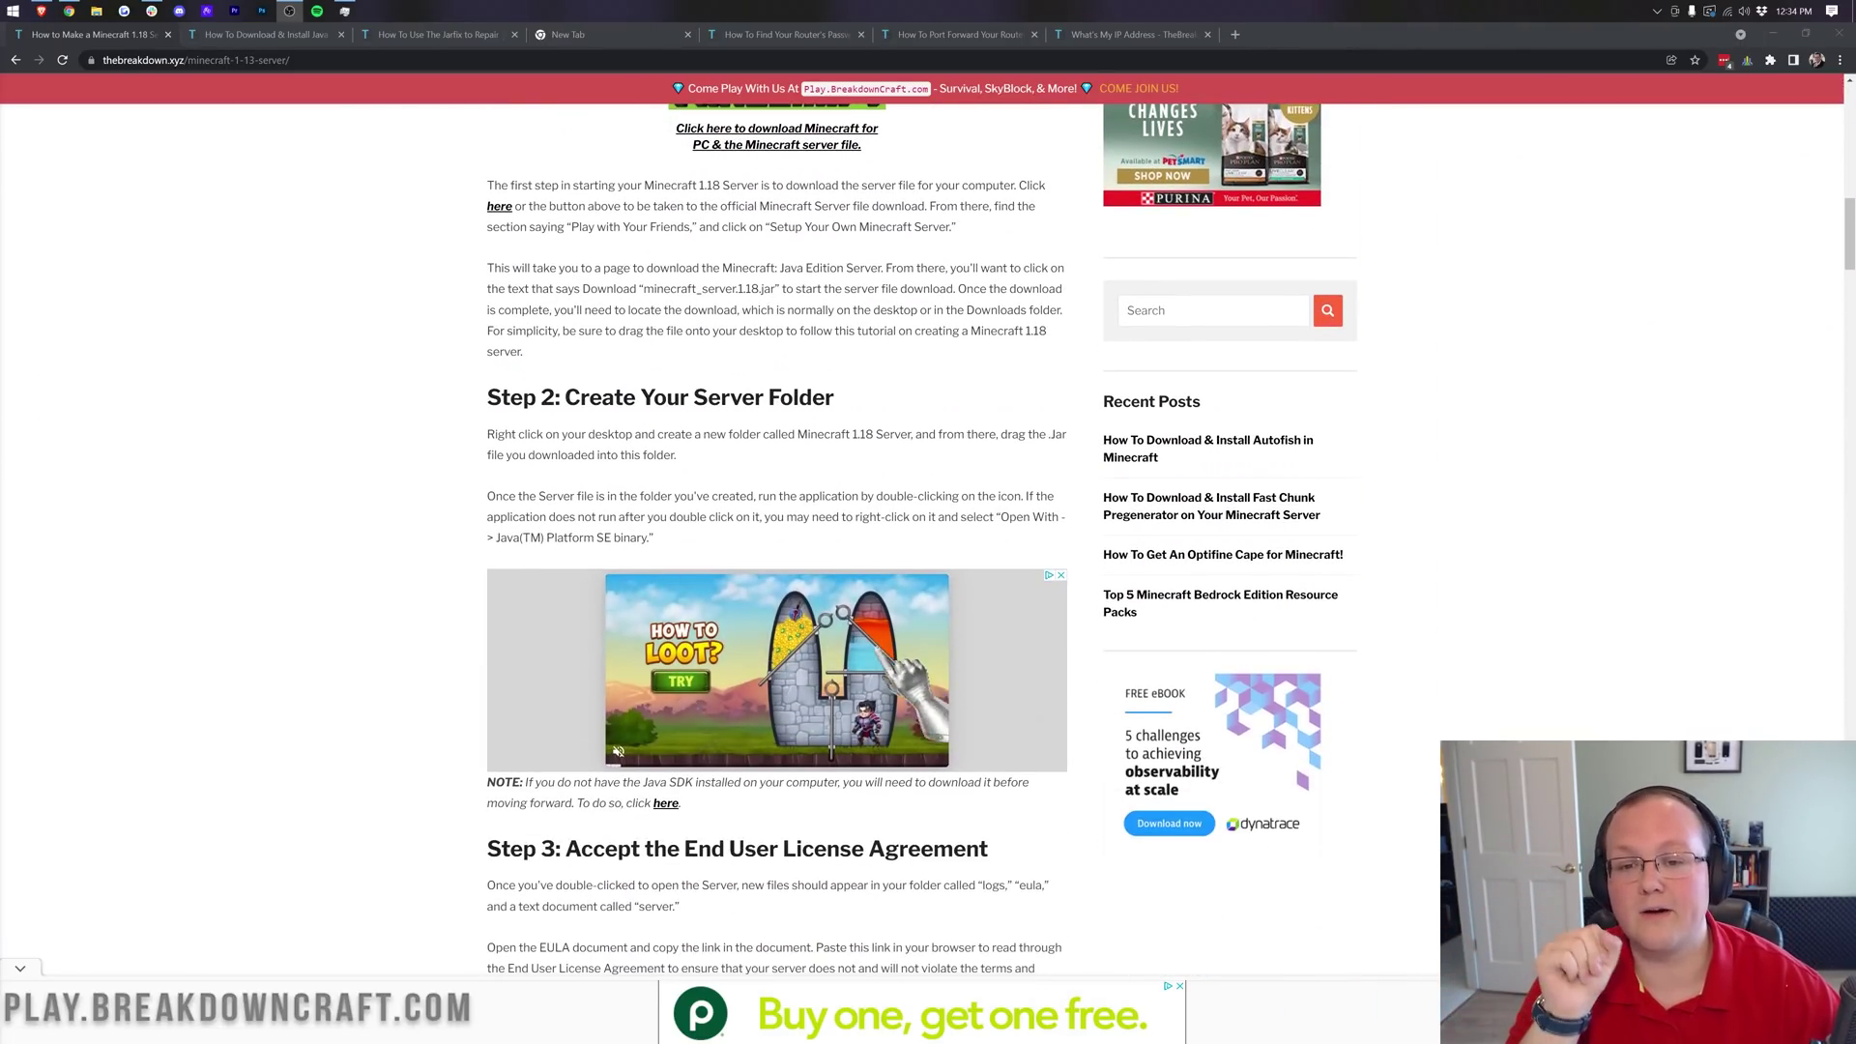
scroll(777, 537, "down", 16)
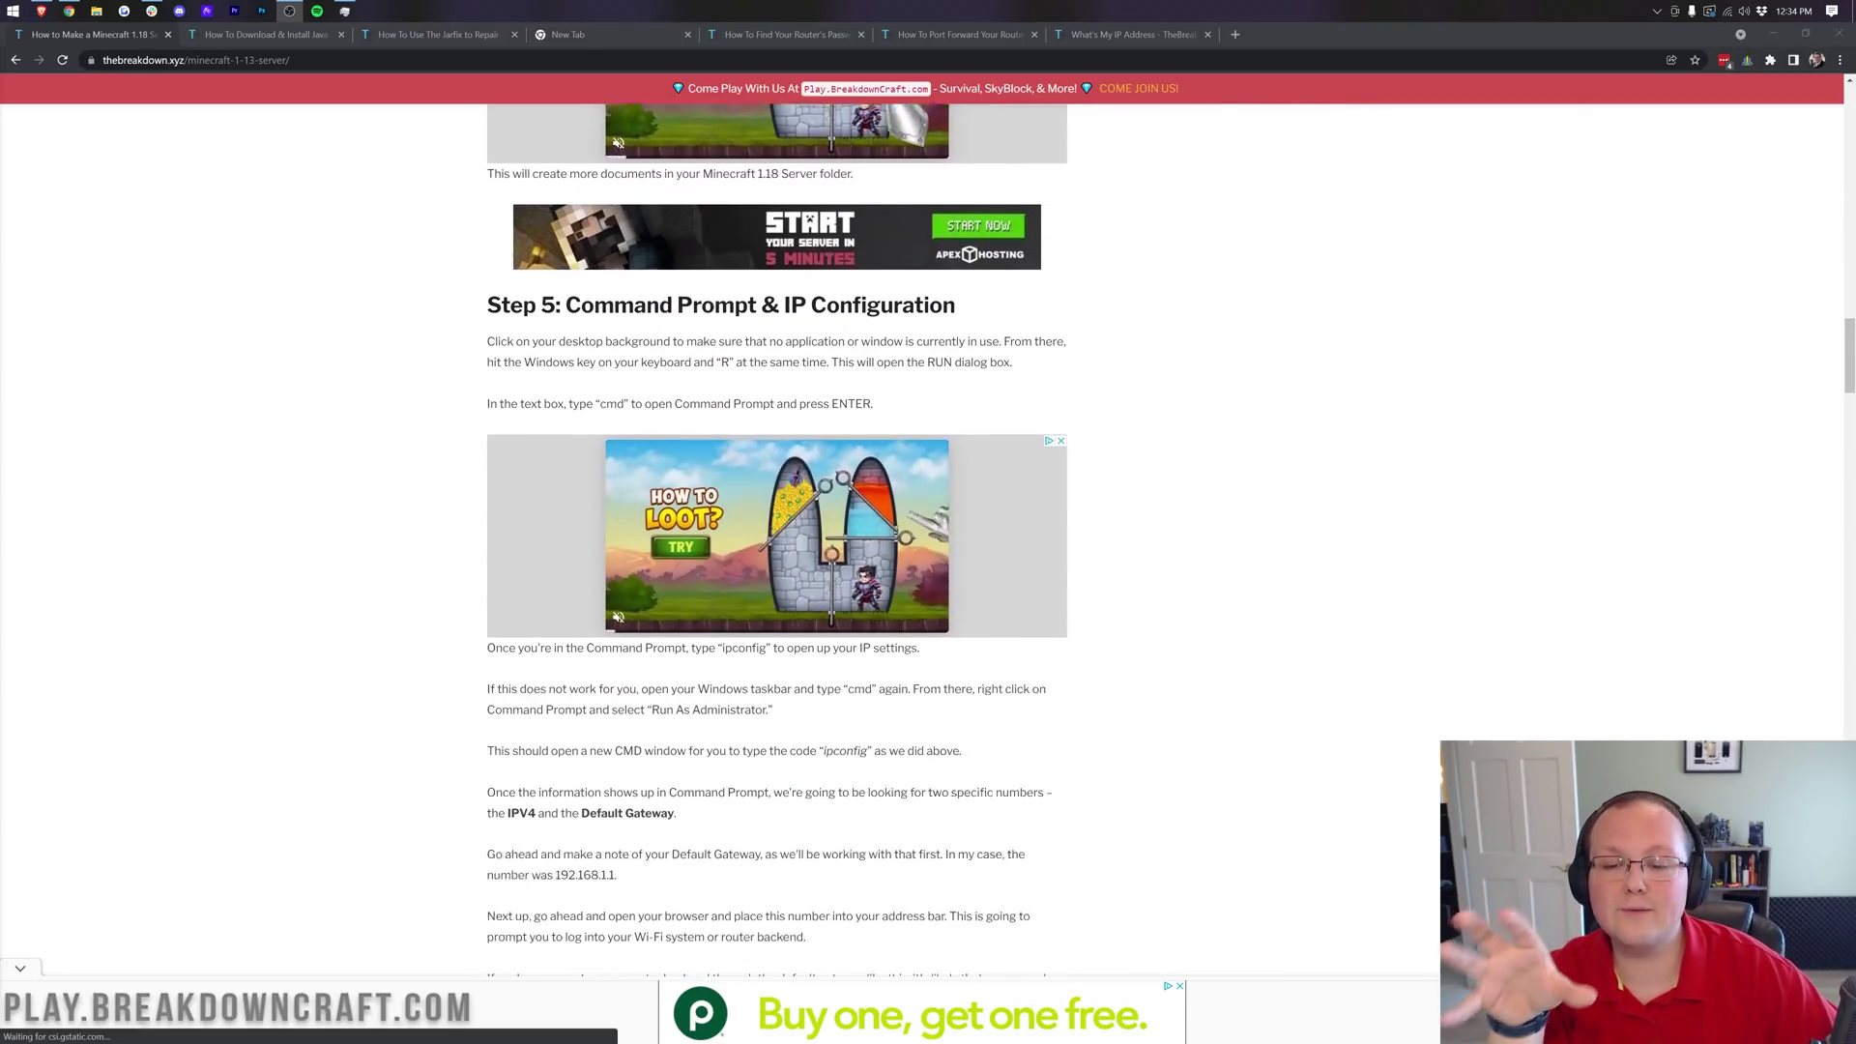
scroll(777, 537, "up", 20)
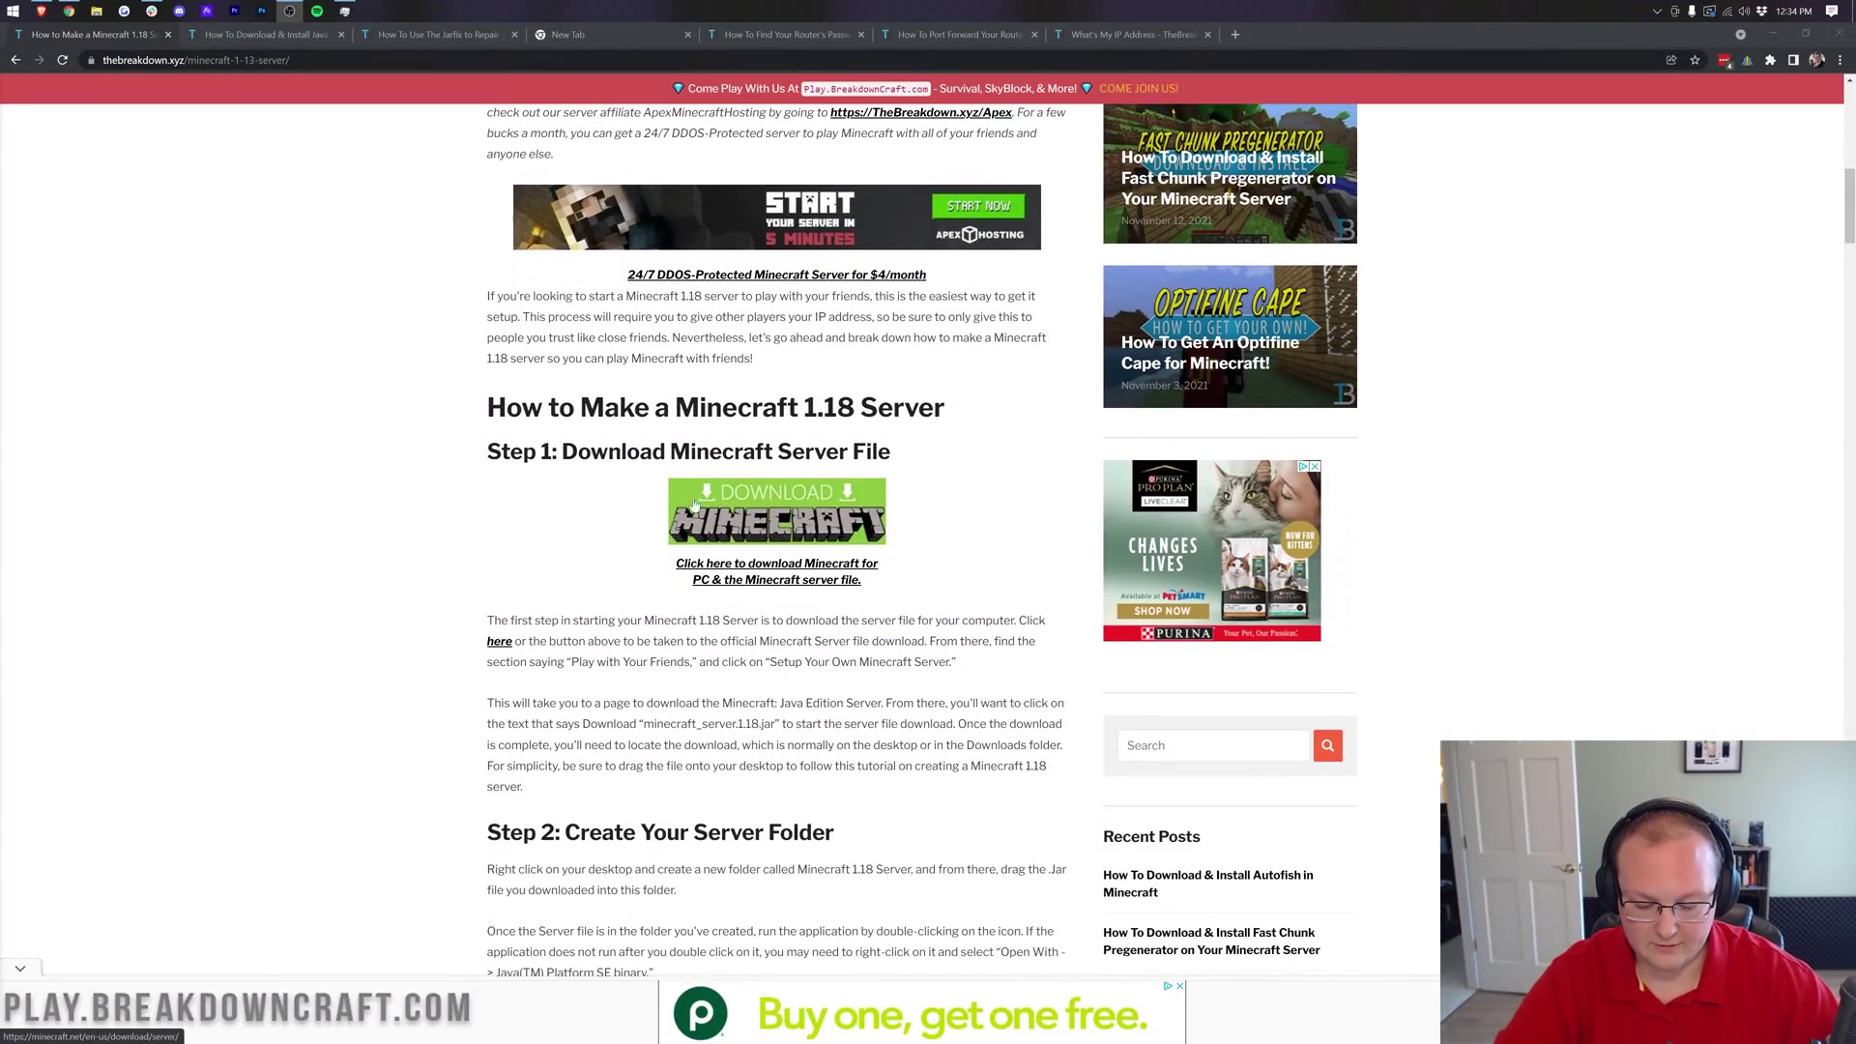
Download minecraft_server.1.18.jar from the official Minecraft server page linked in the guide and keep the file despite the warning.
left_click(755, 509)
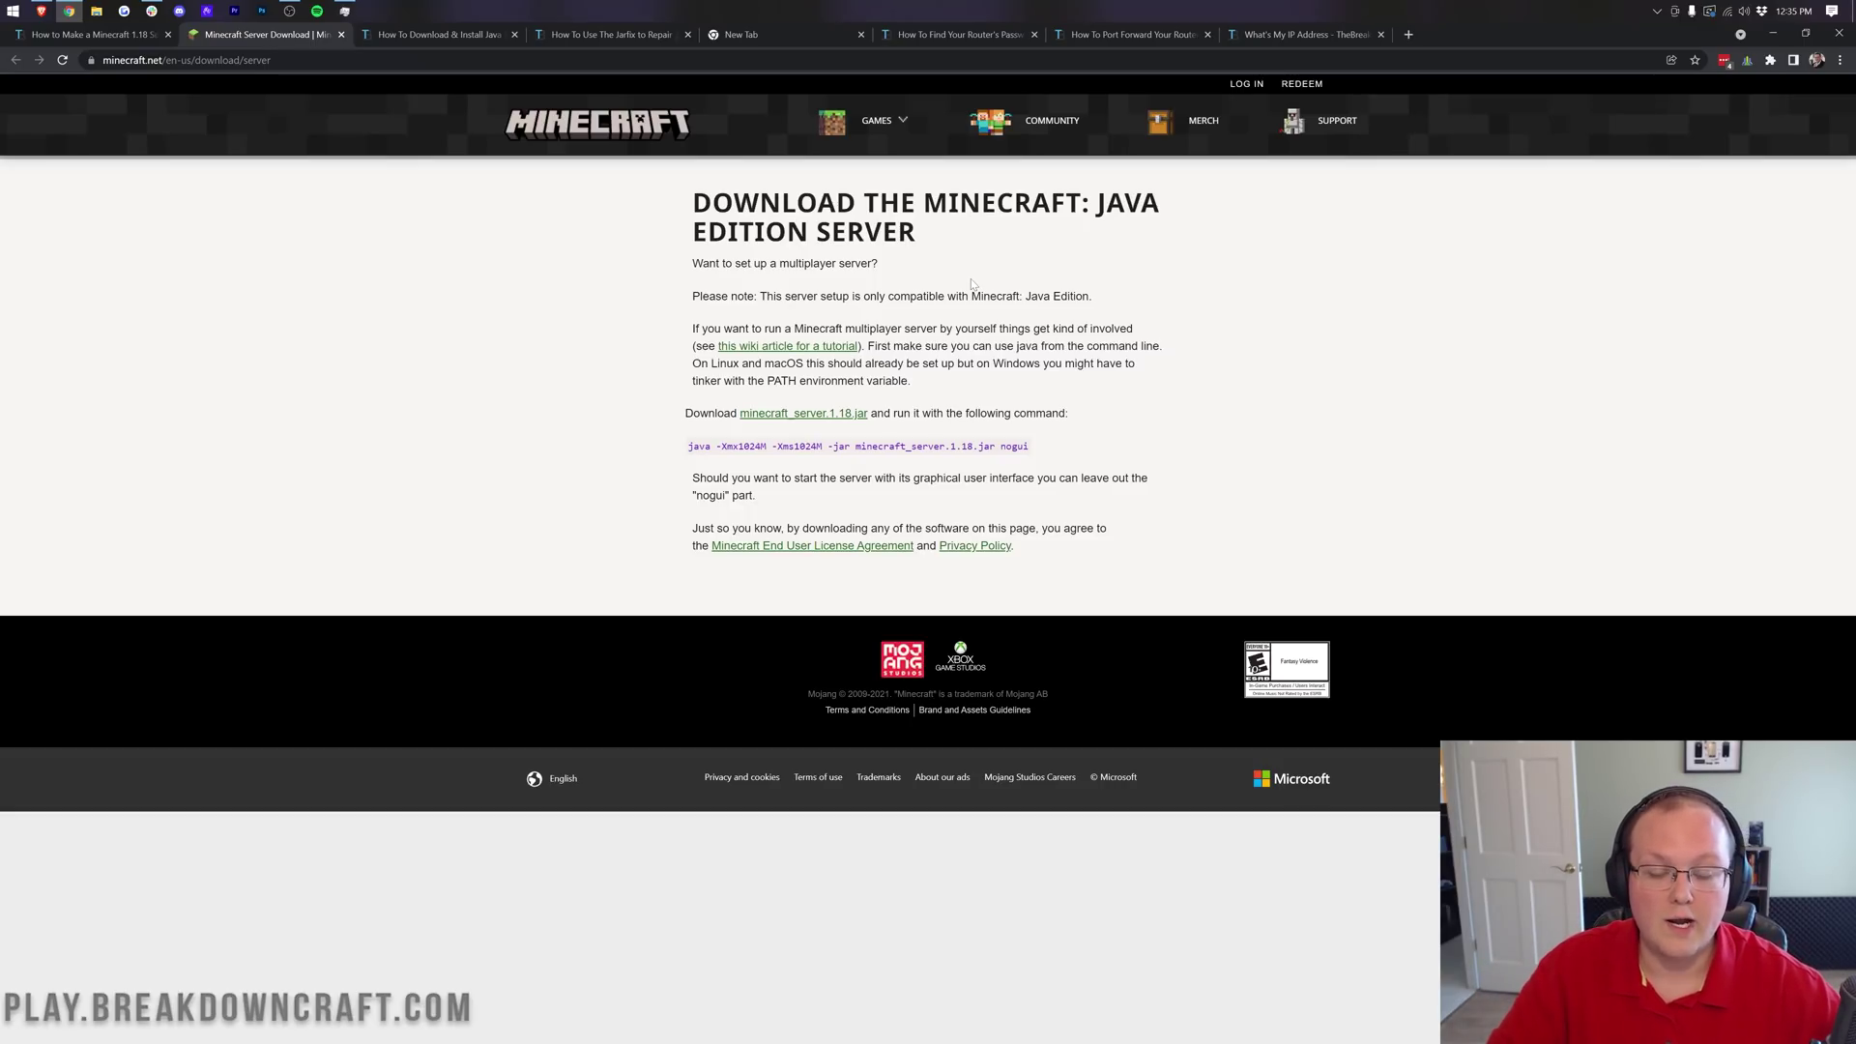
left_click(796, 421)
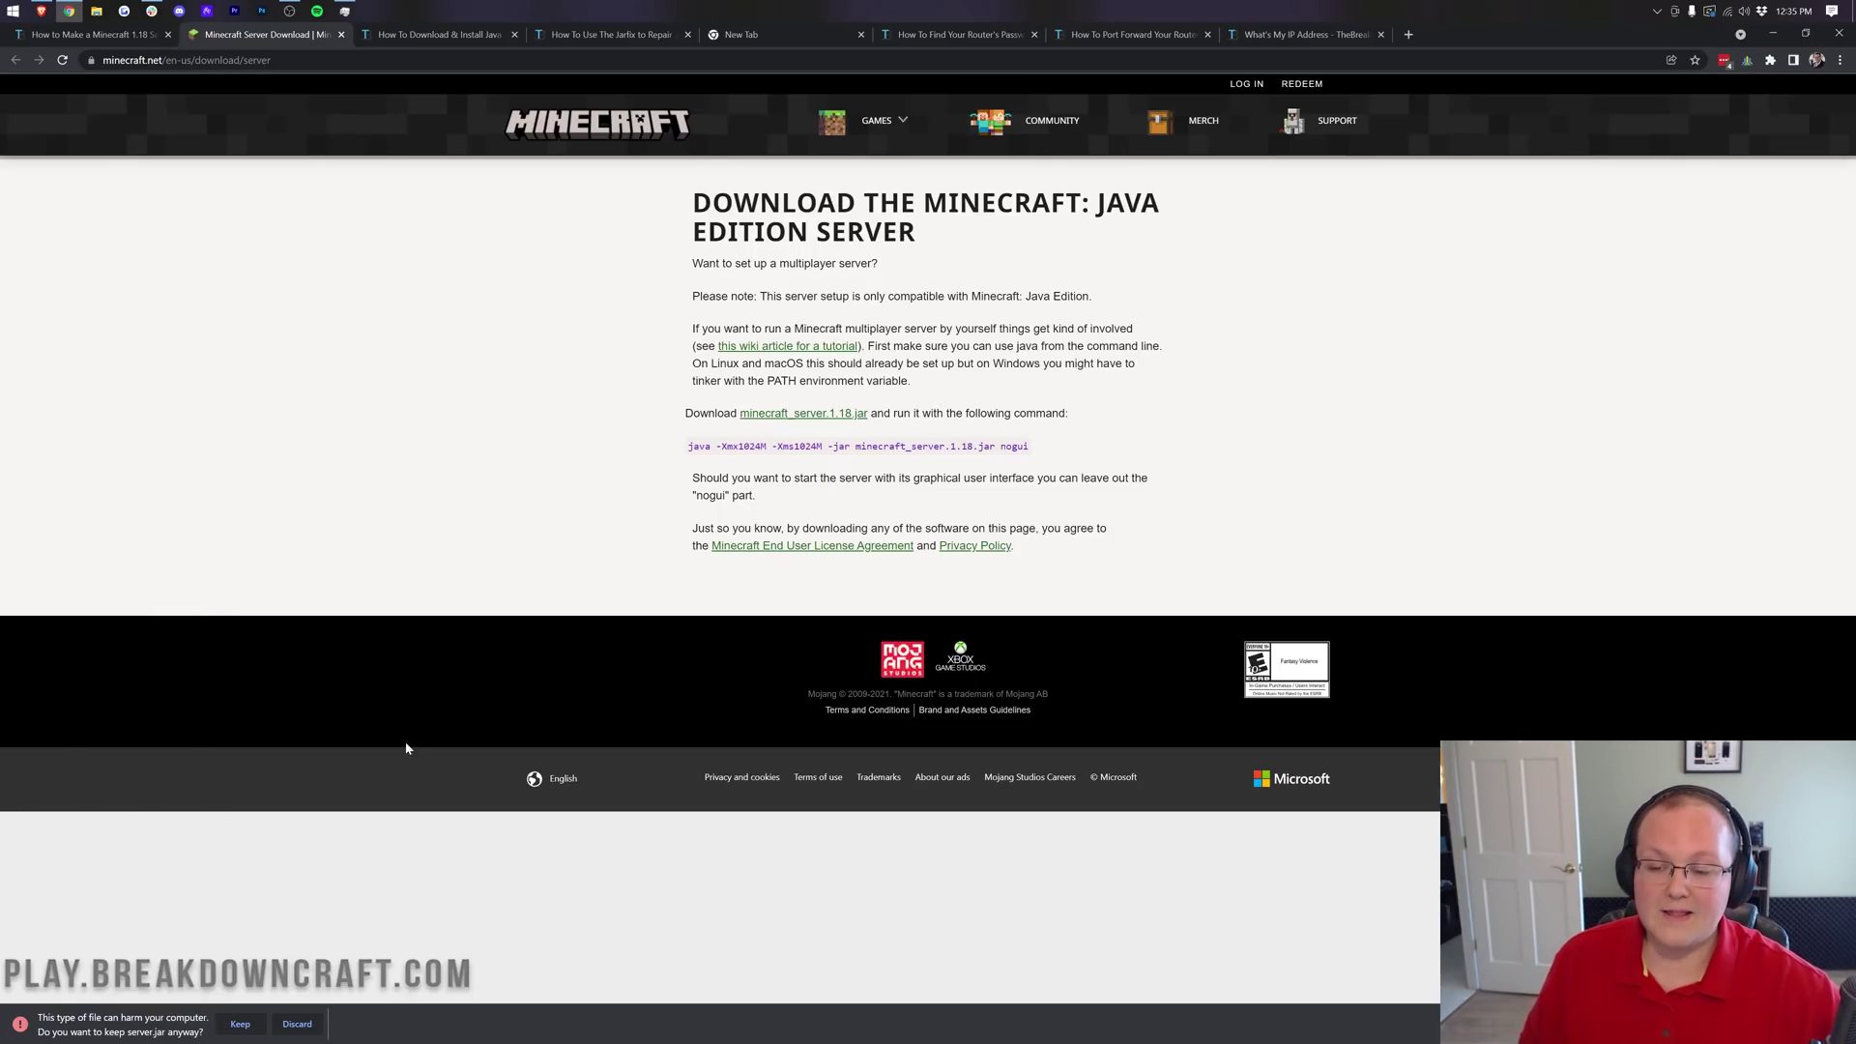
left_click(240, 1025)
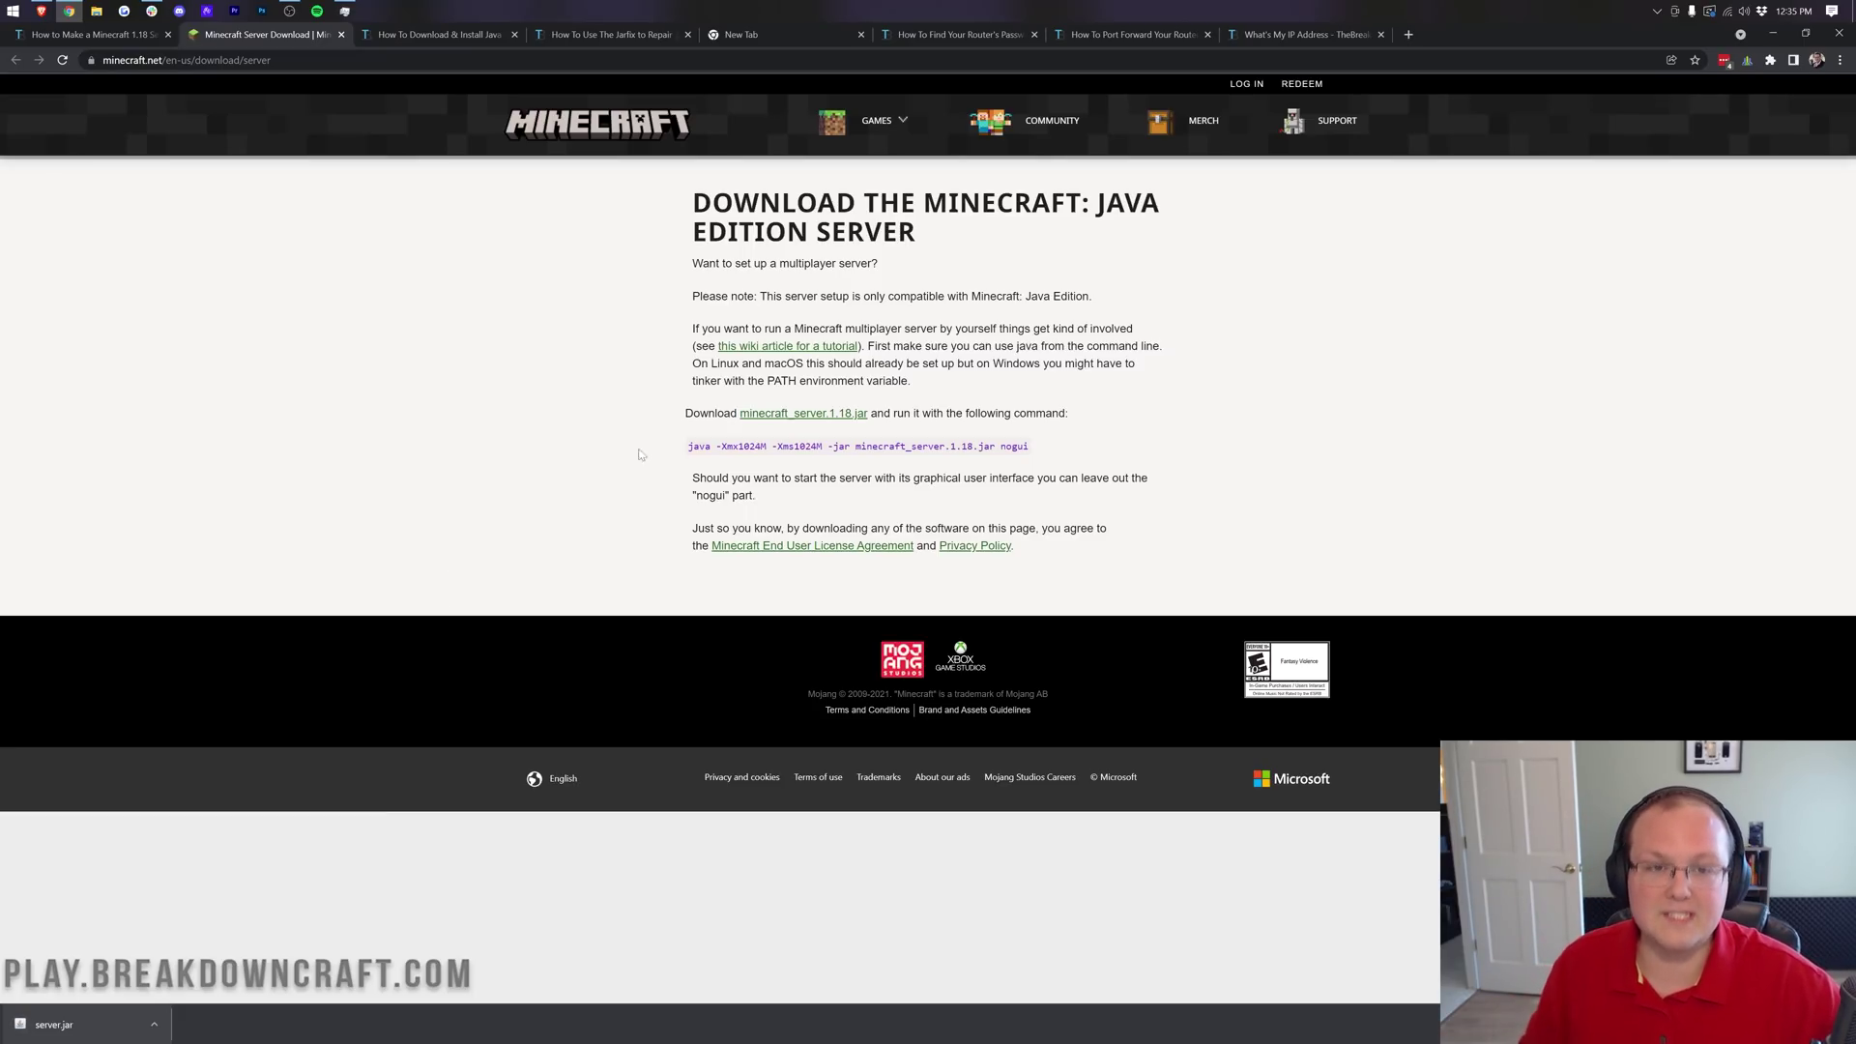
Minimize the browser and create a desktop folder named Play.BreakdownCraft.com.
left_click(1775, 33)
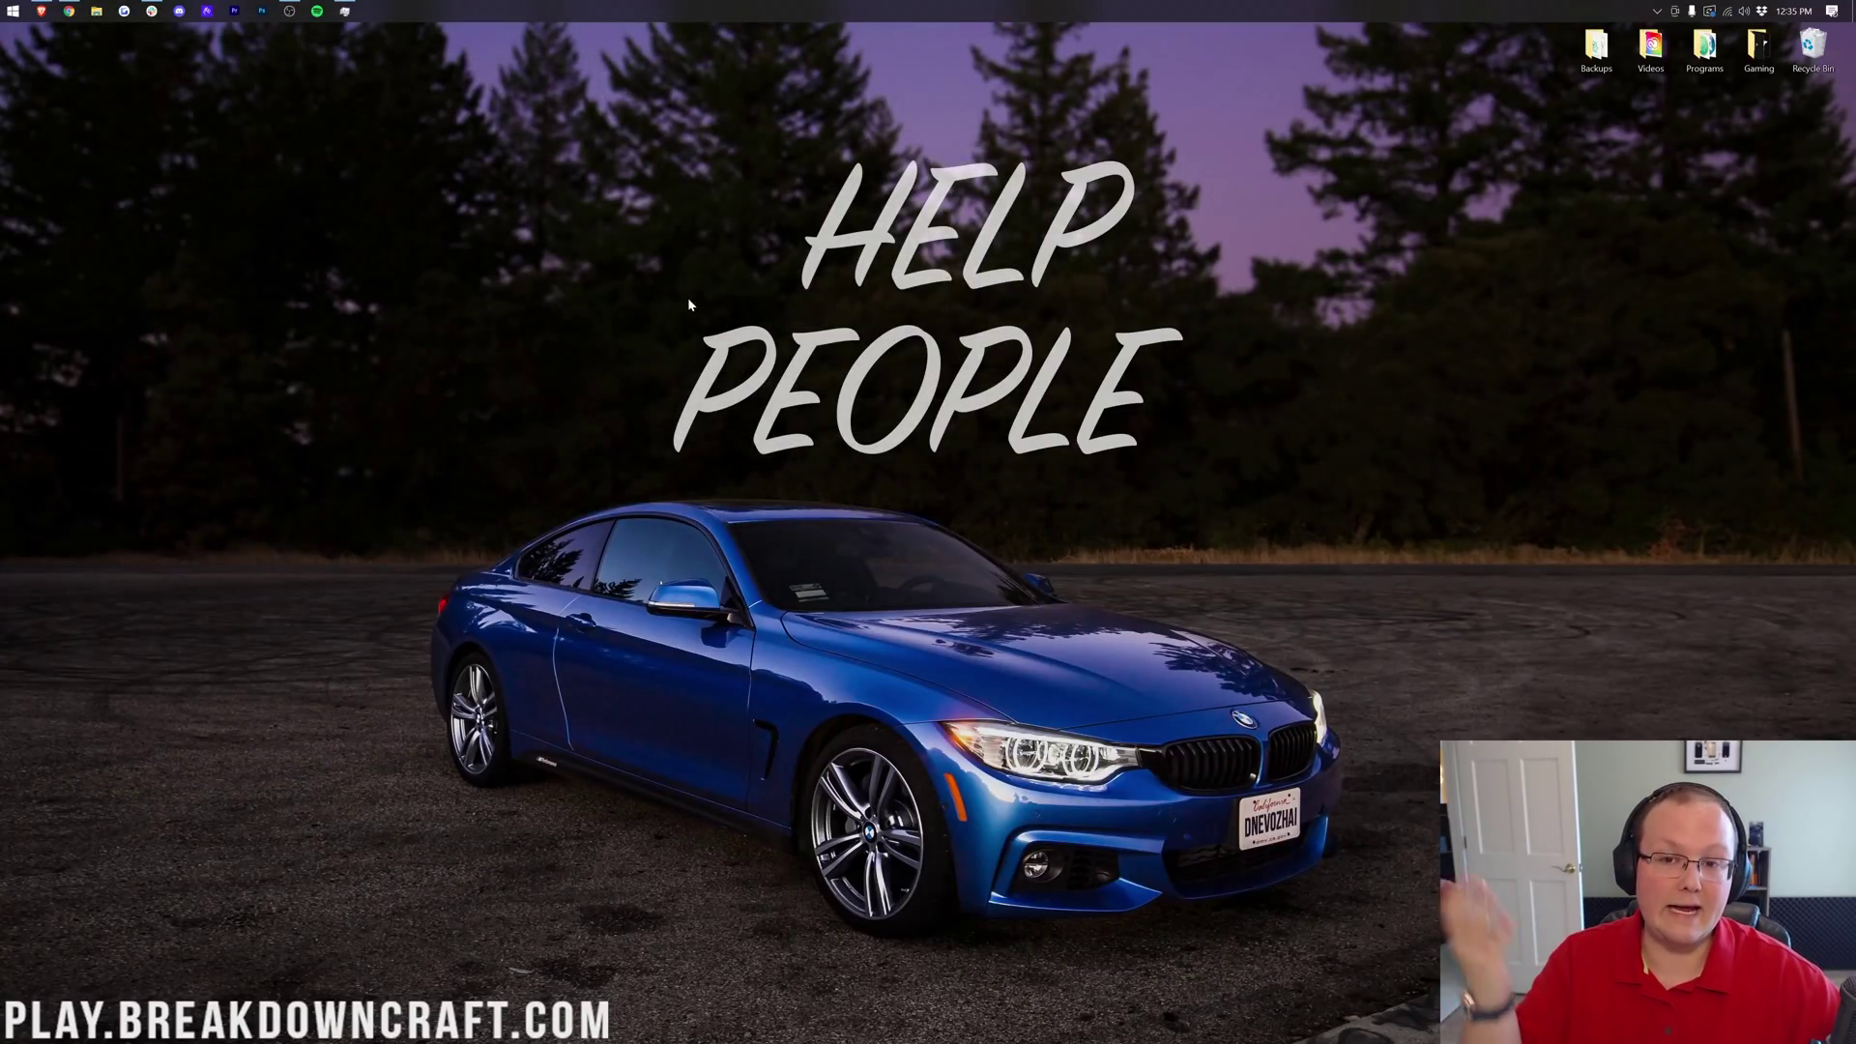
right_click(649, 191)
mouse_move(728, 386)
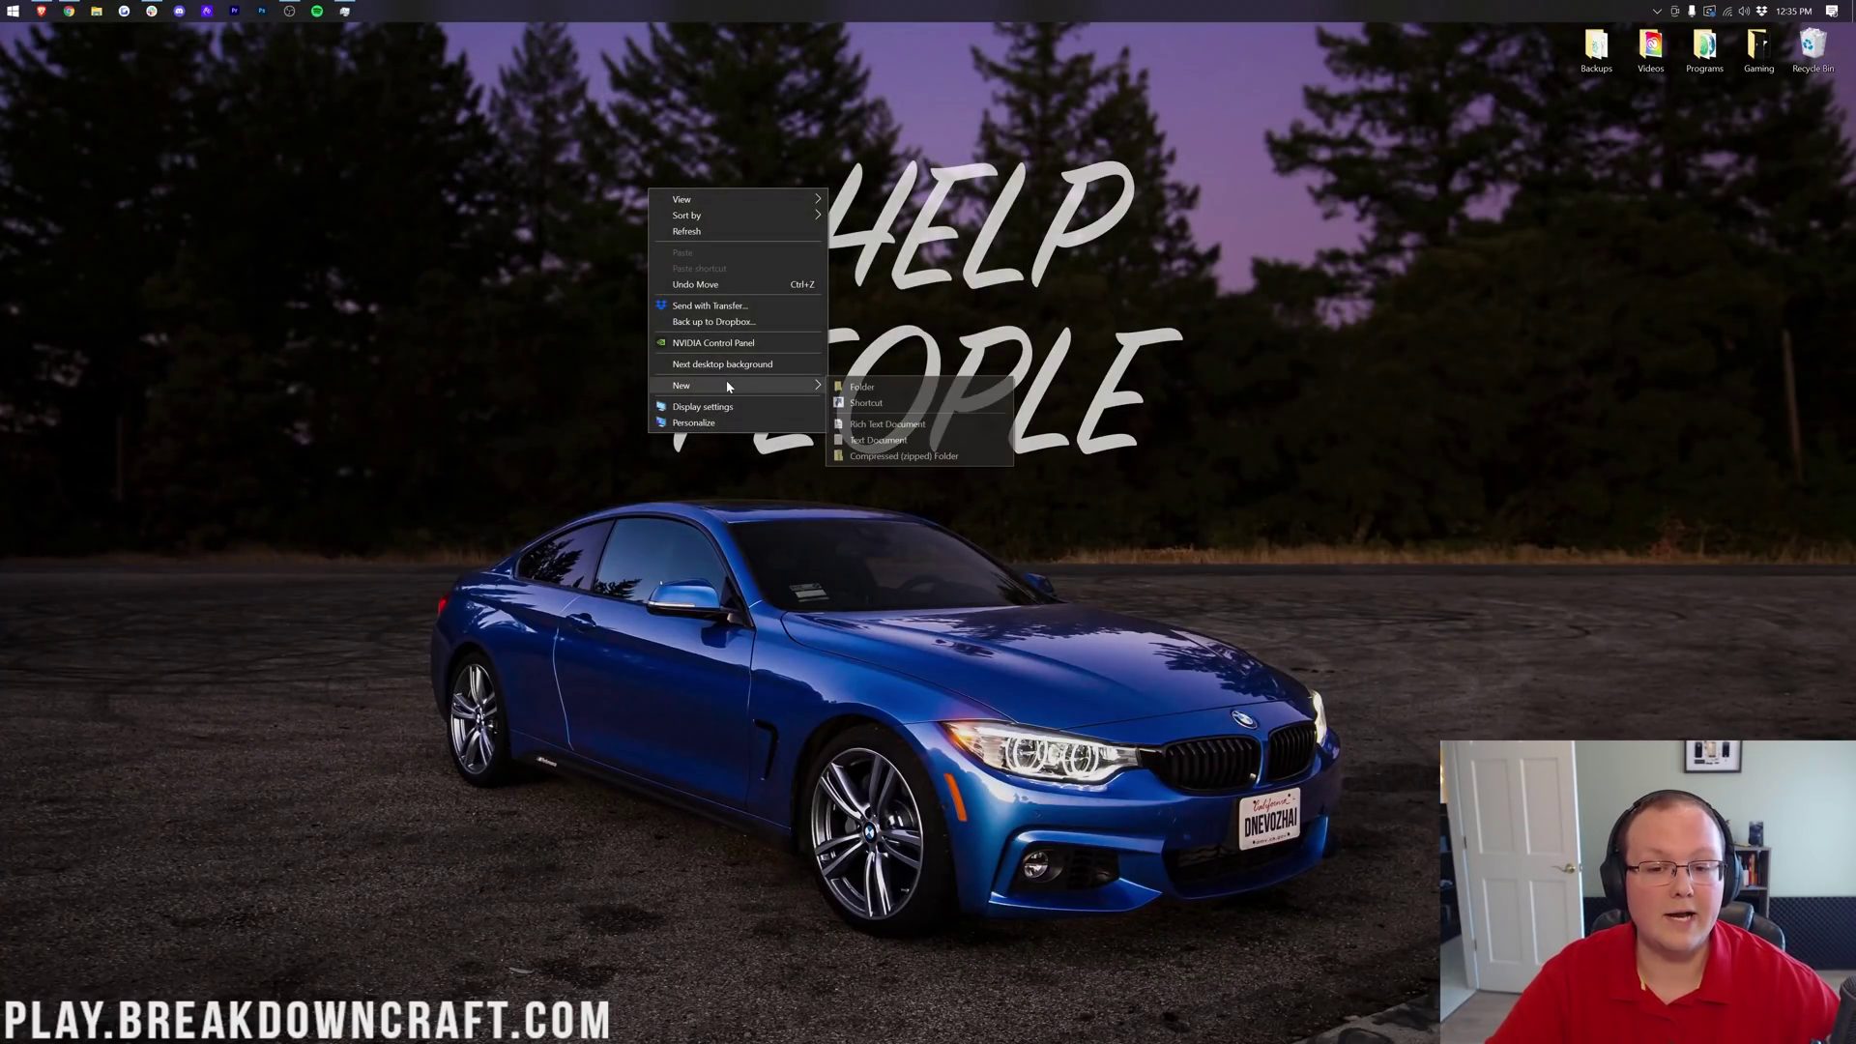
left_click(831, 385)
type("Play.B")
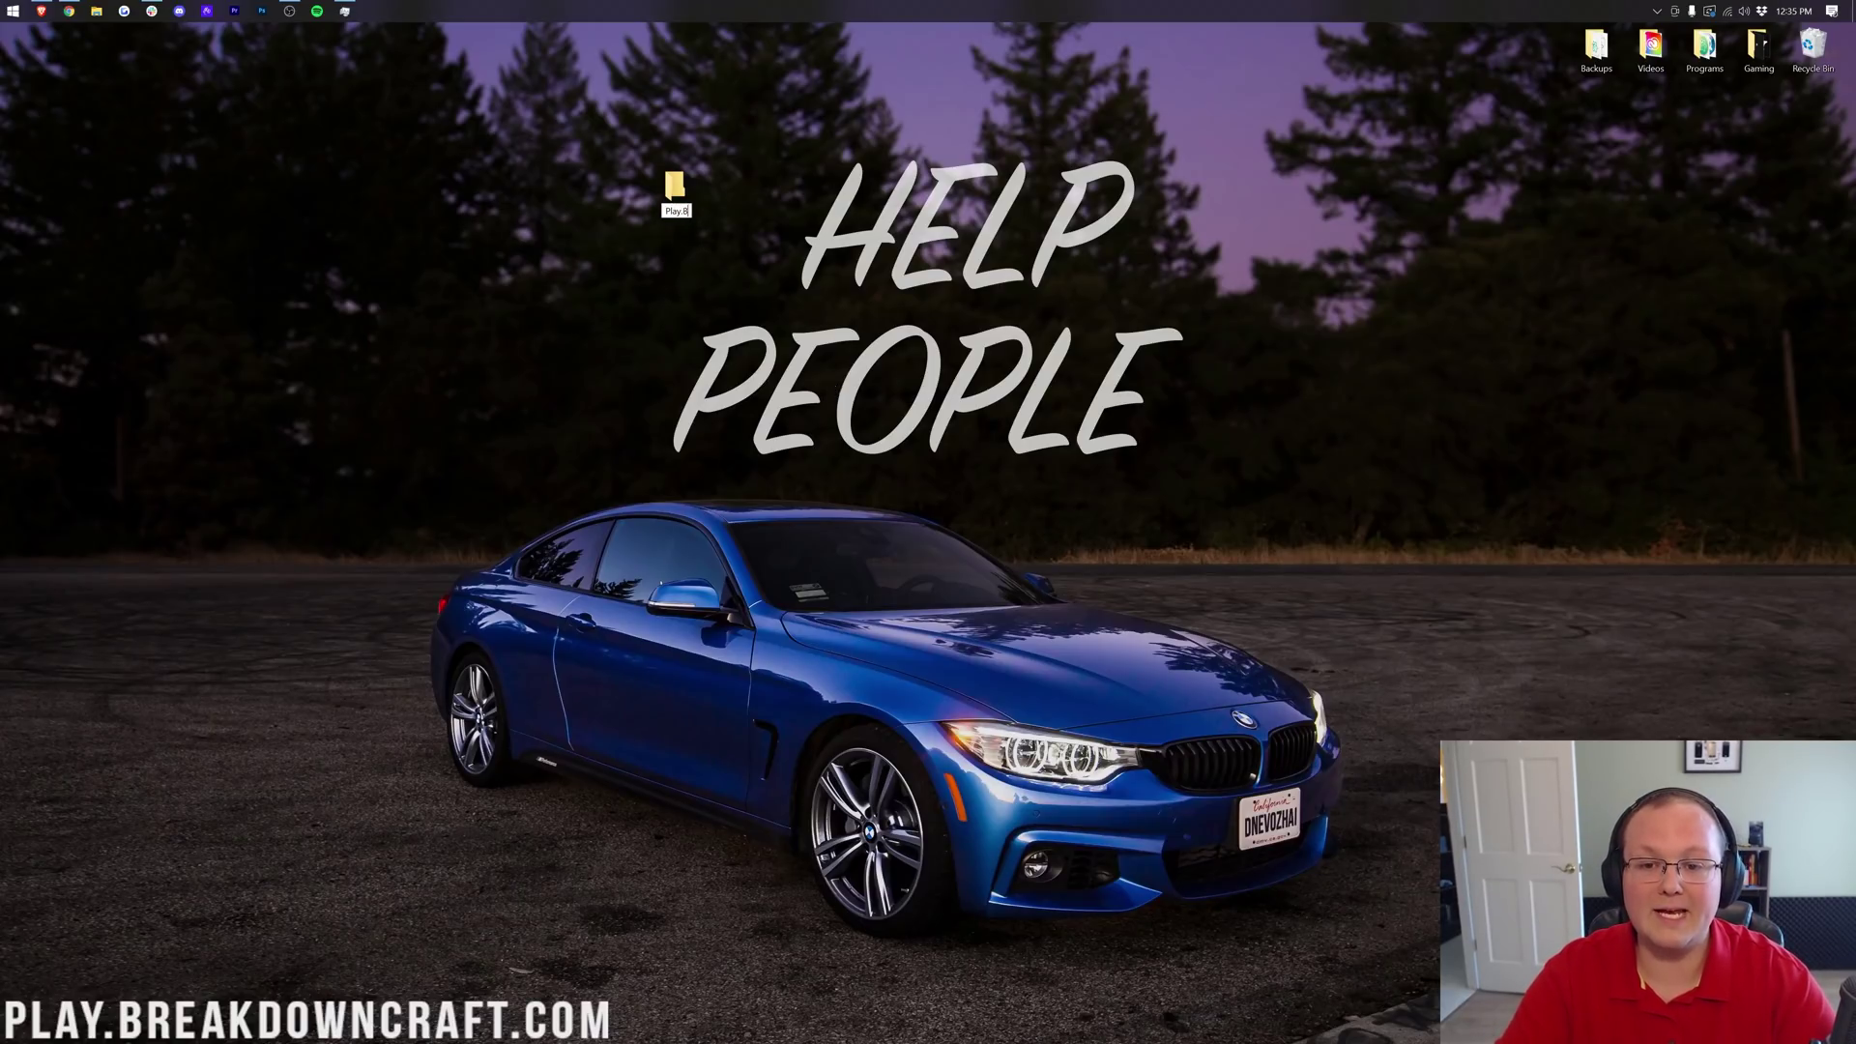
type("reakdownCraft.com")
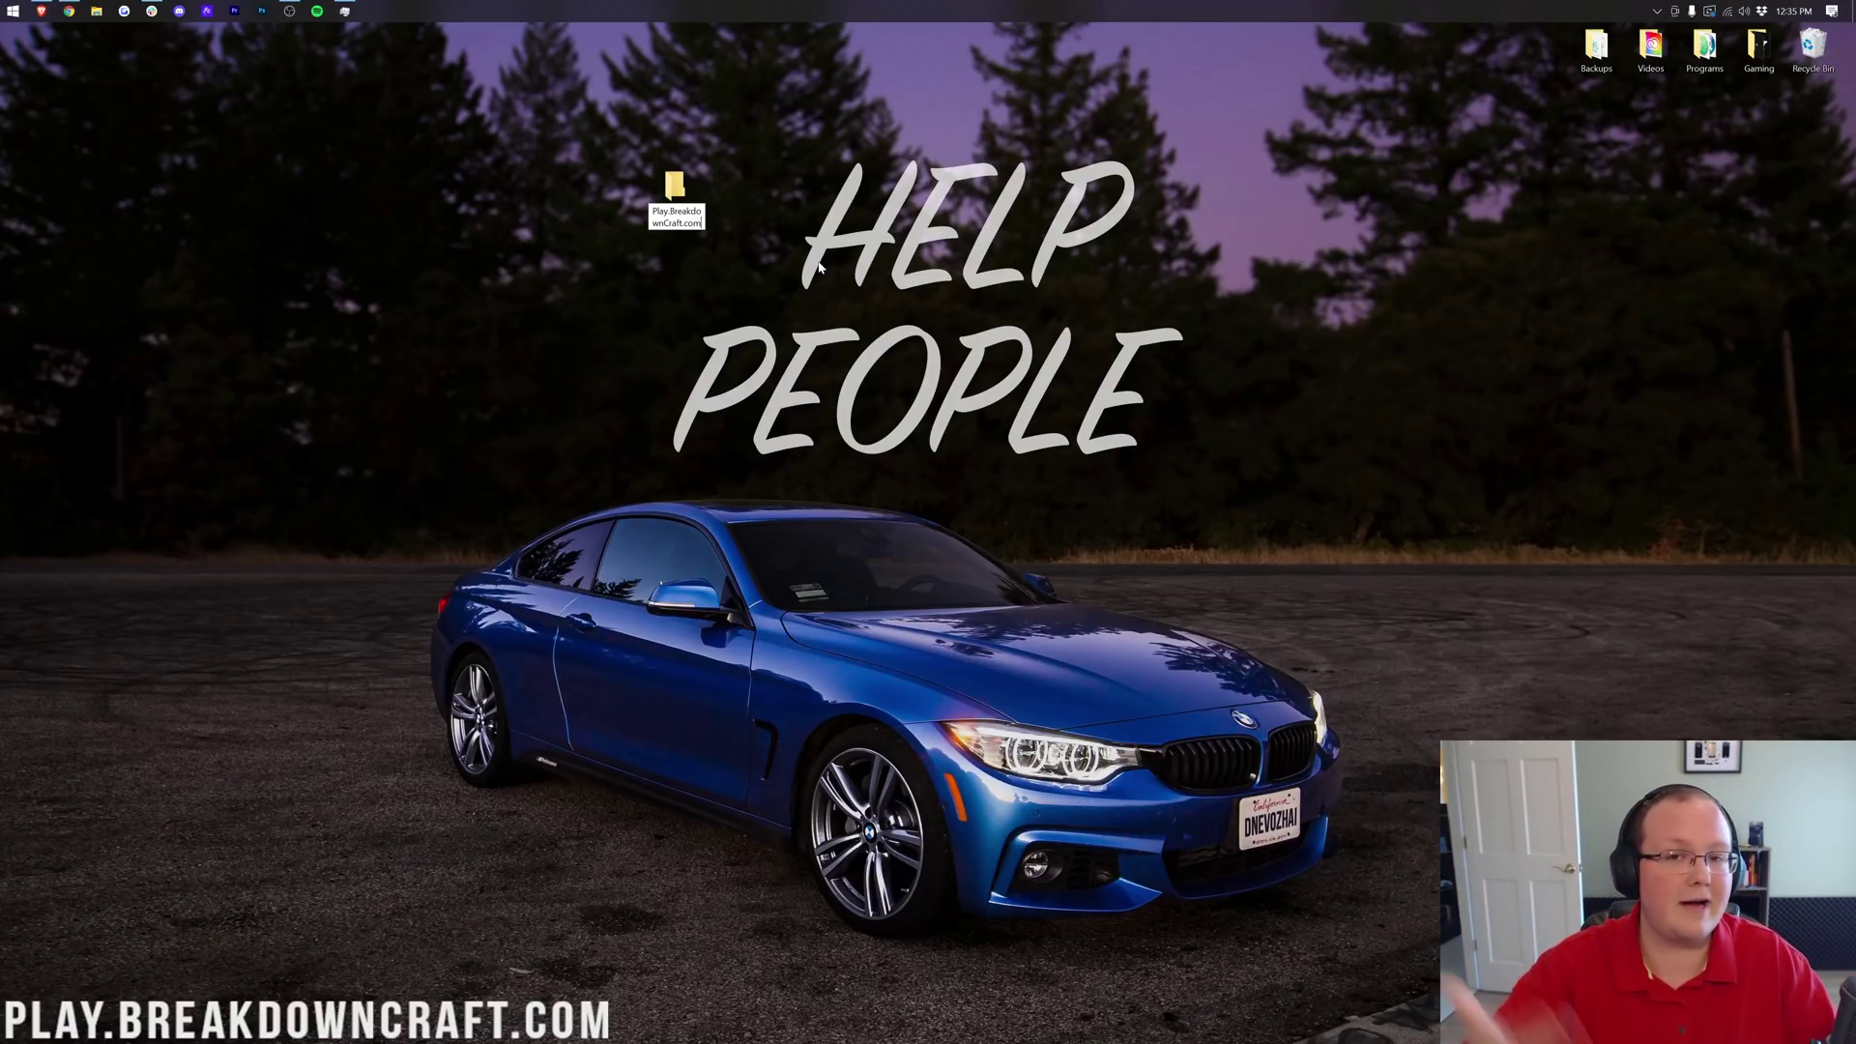
key("Return")
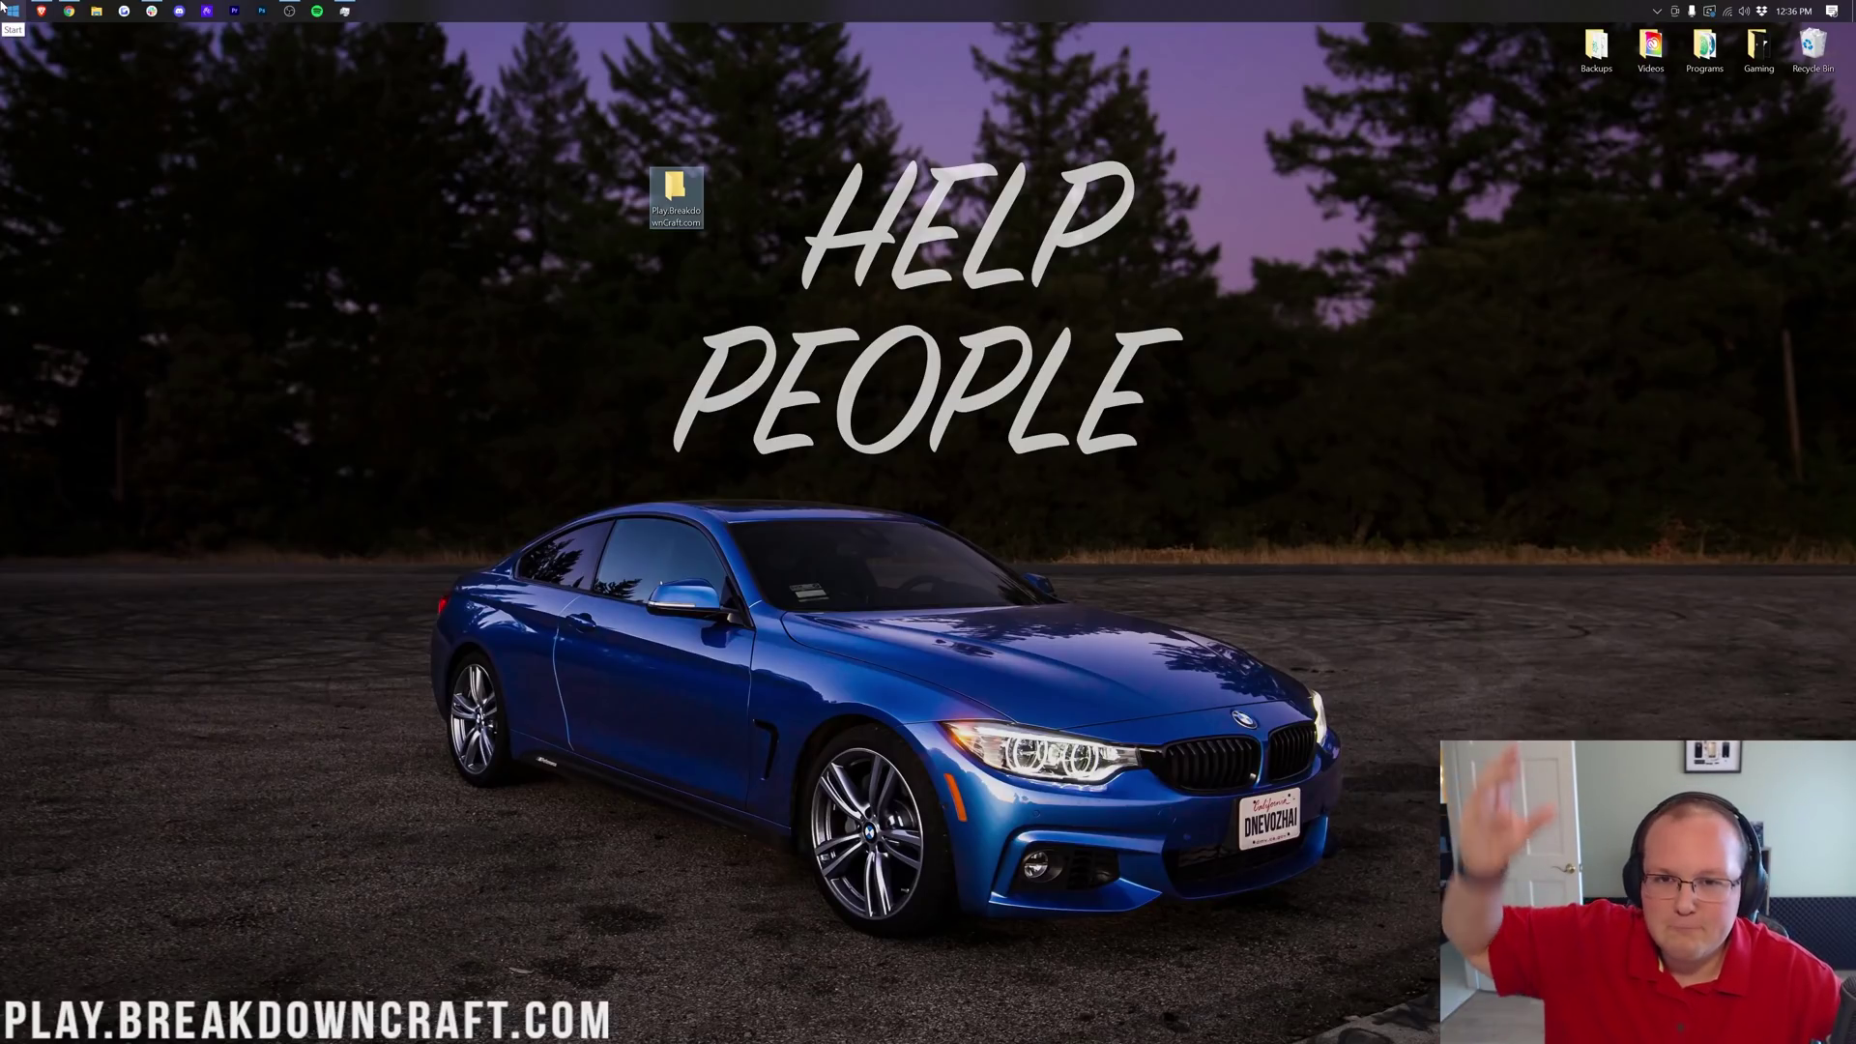
Move server.jar from the Downloads folder into the Play.BreakdownCraft.com folder on the desktop, closing the Downloads window.
left_click(4, 7)
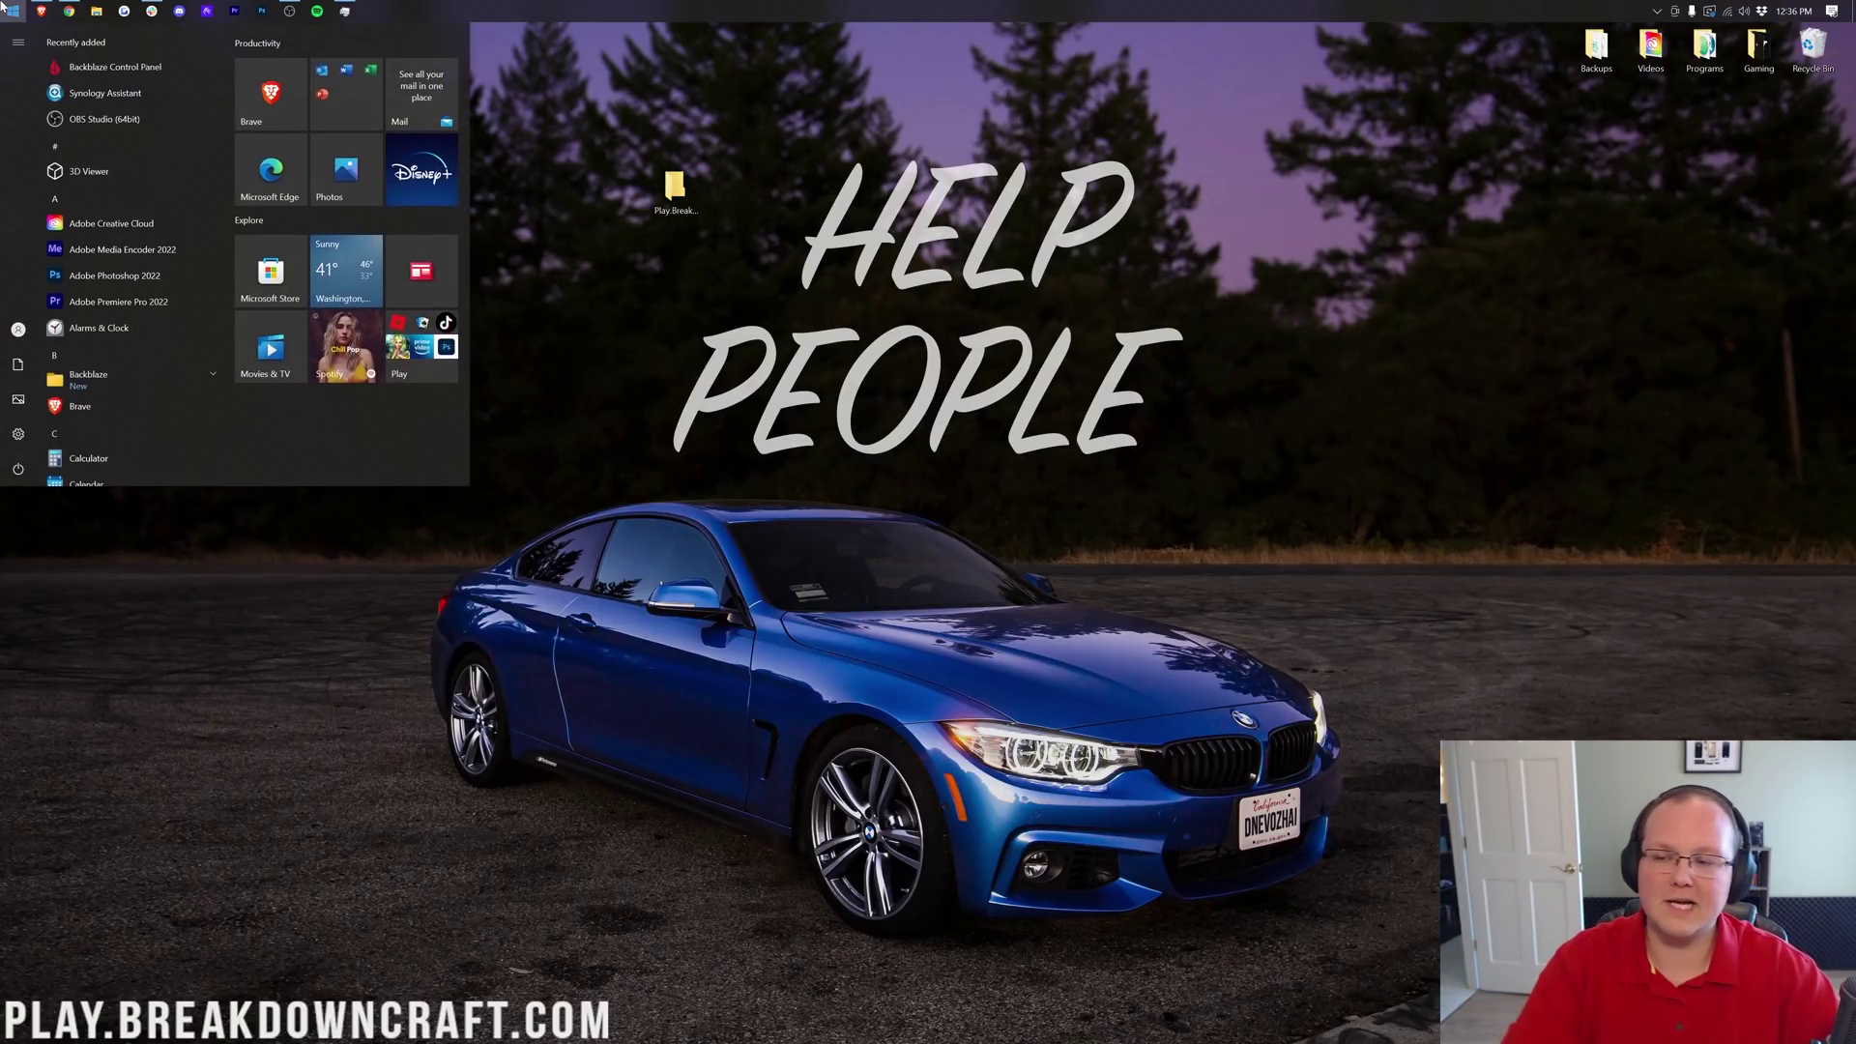
type("down")
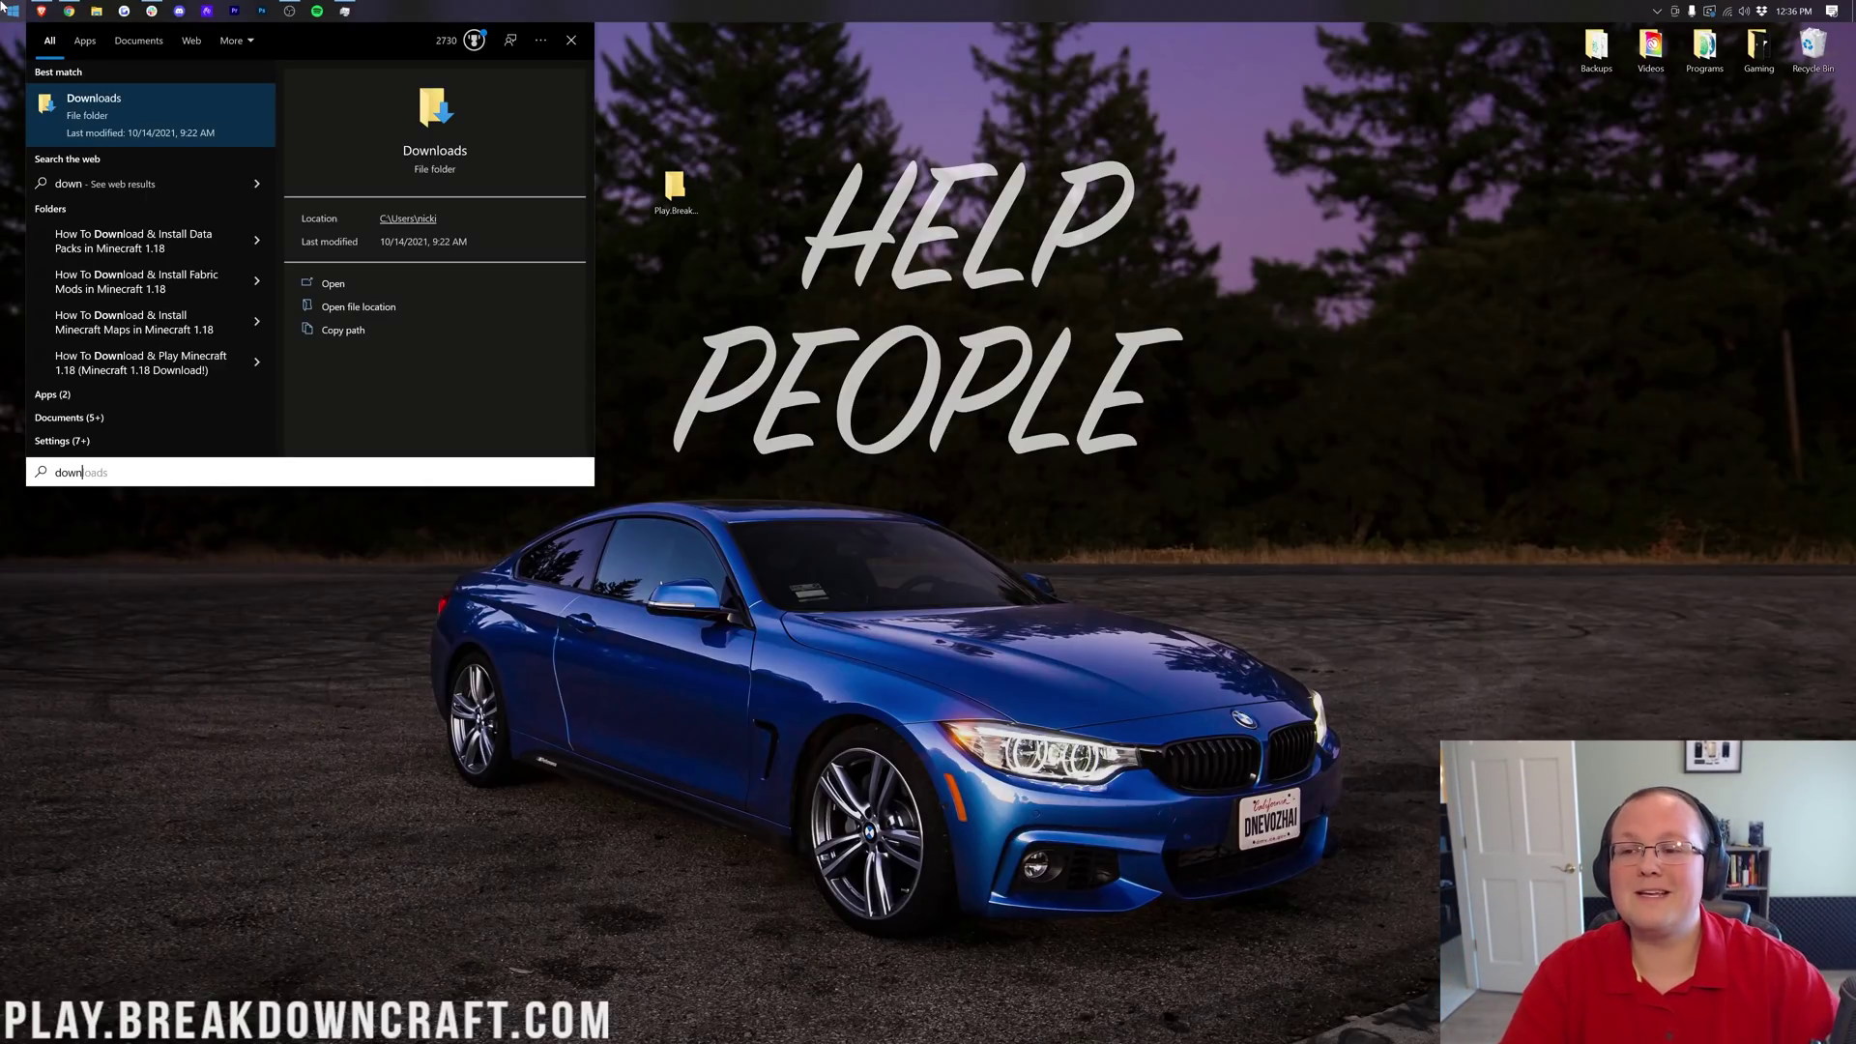
left_click(104, 126)
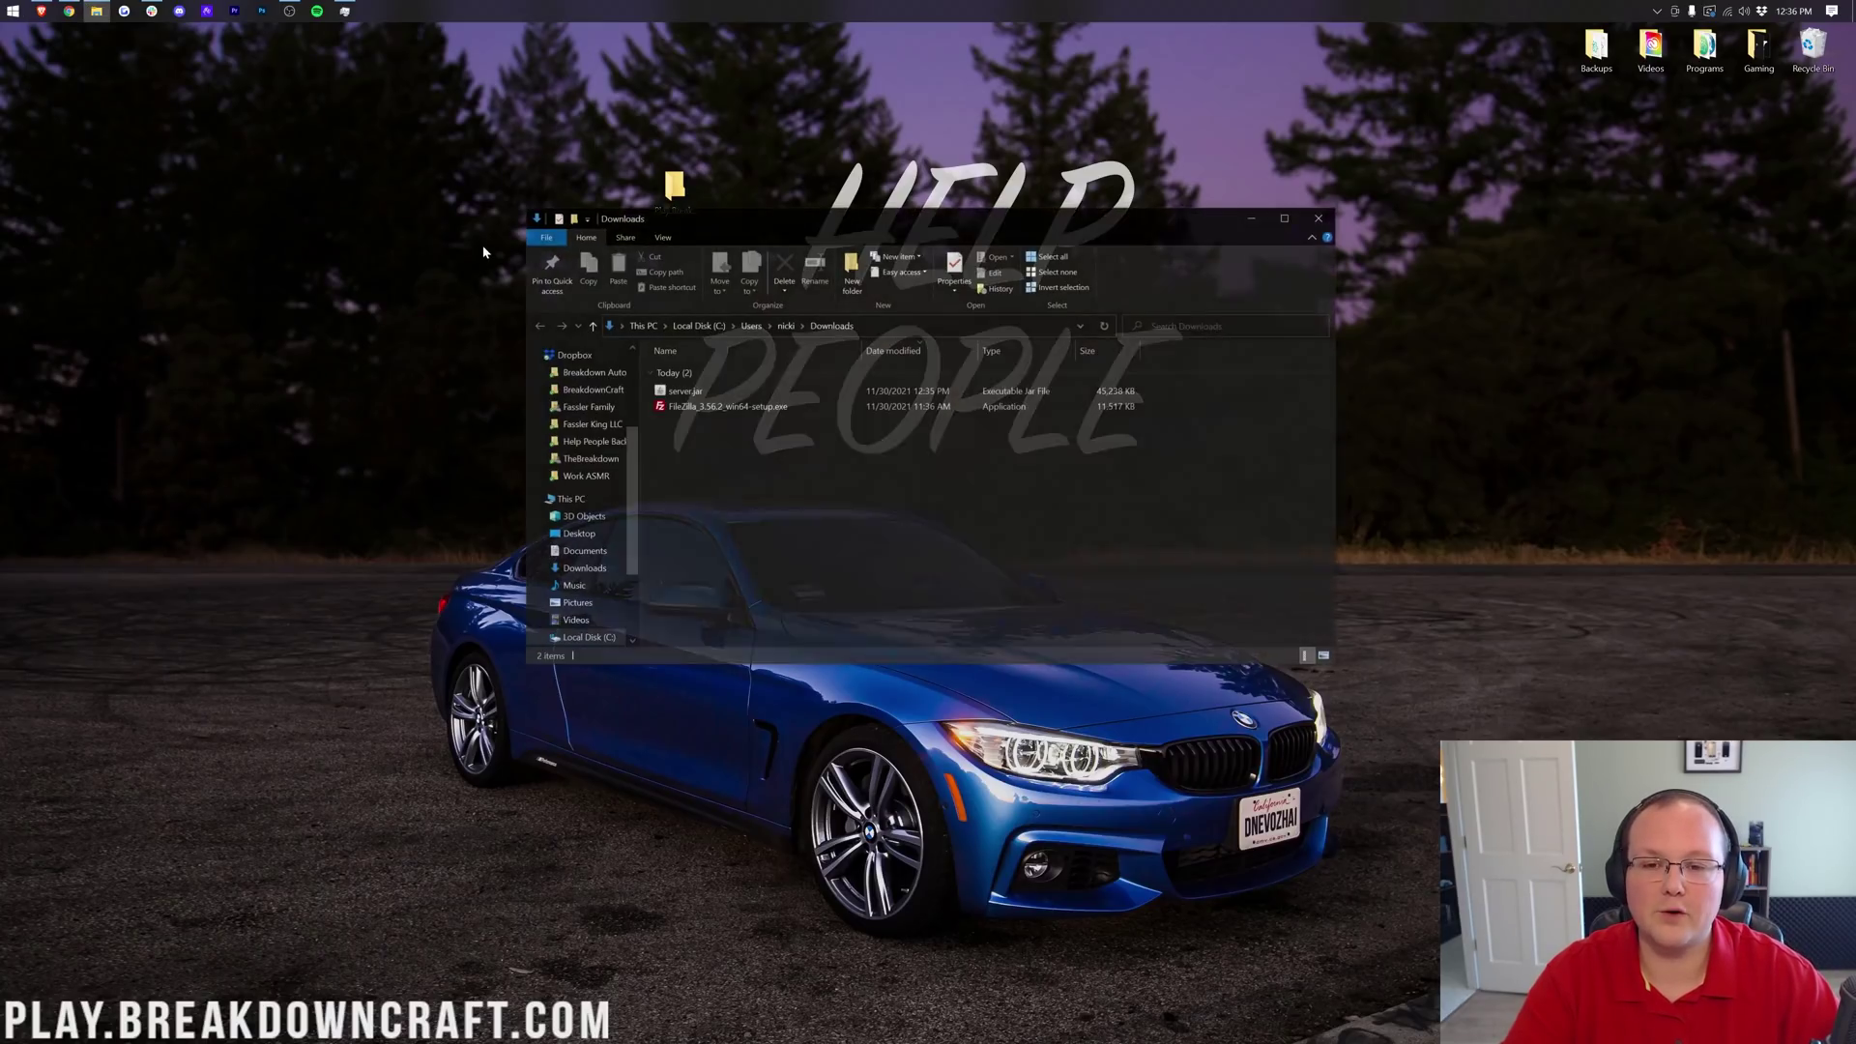
left_click_drag(762, 224, 762, 244)
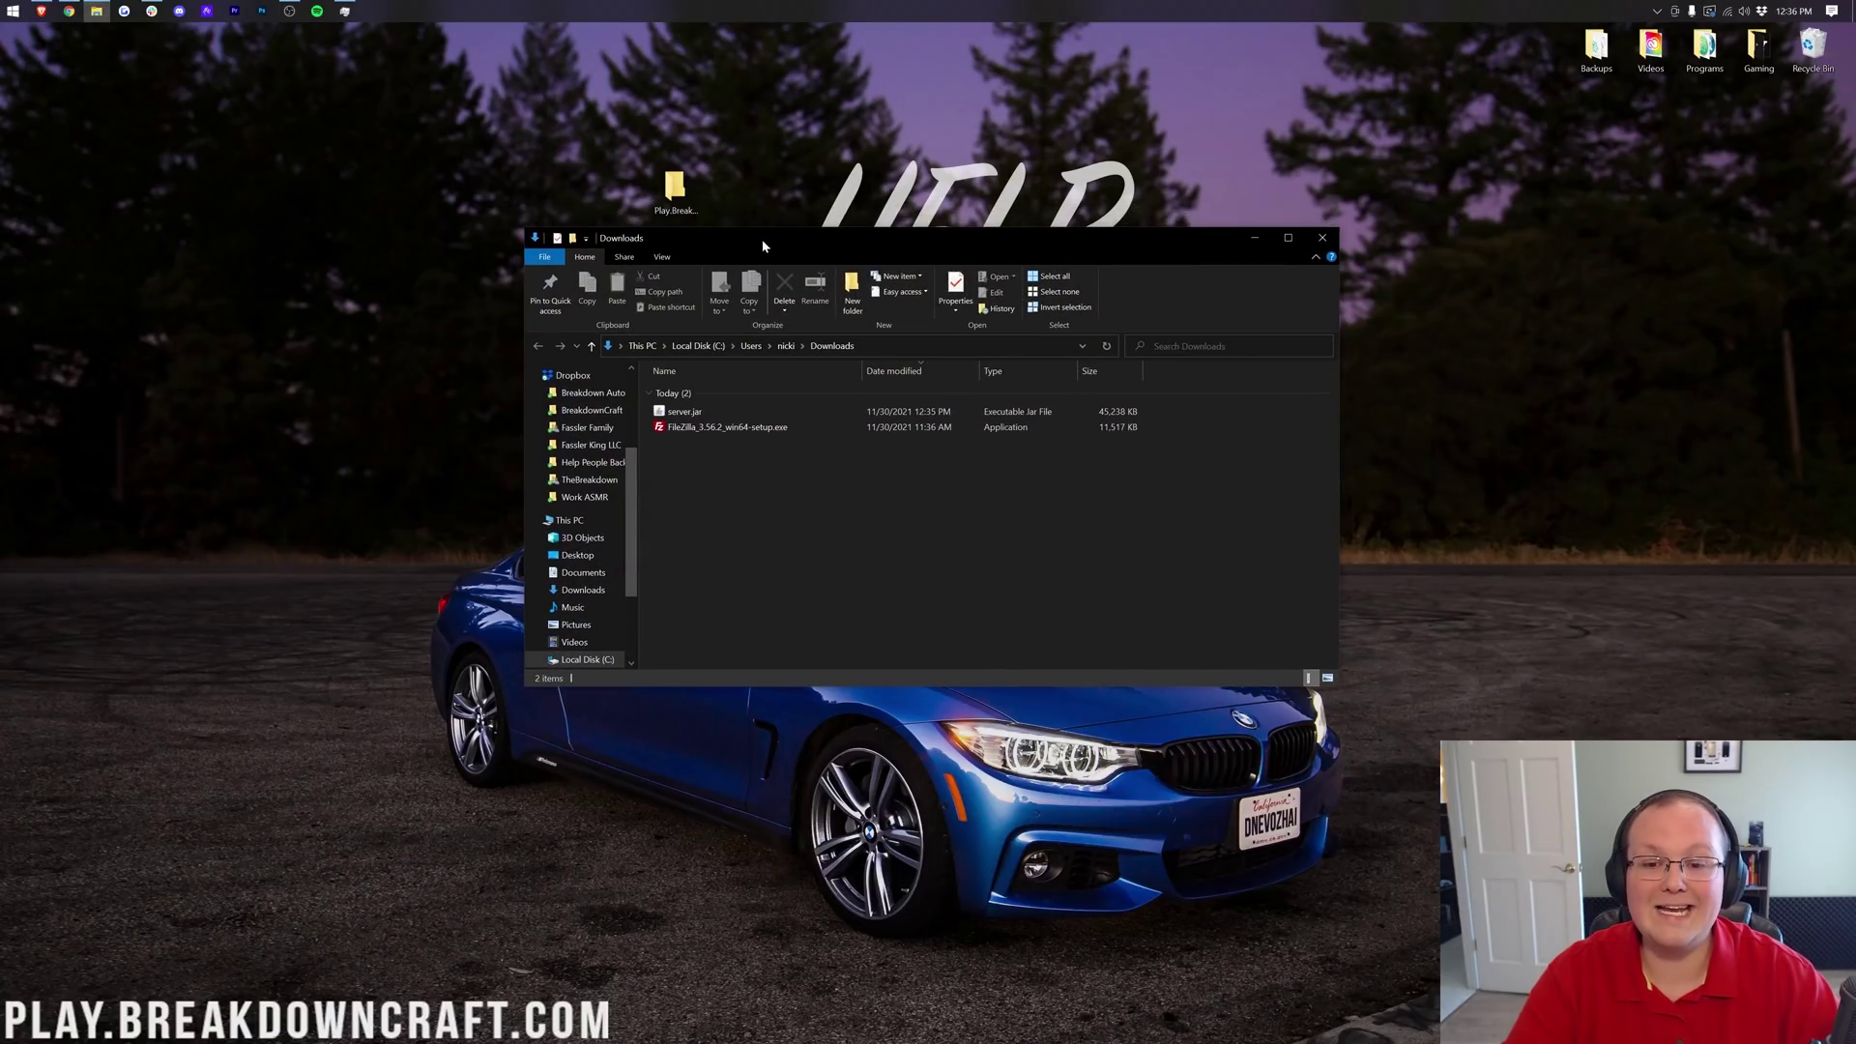
left_click(667, 413)
left_click_drag(673, 418, 763, 183)
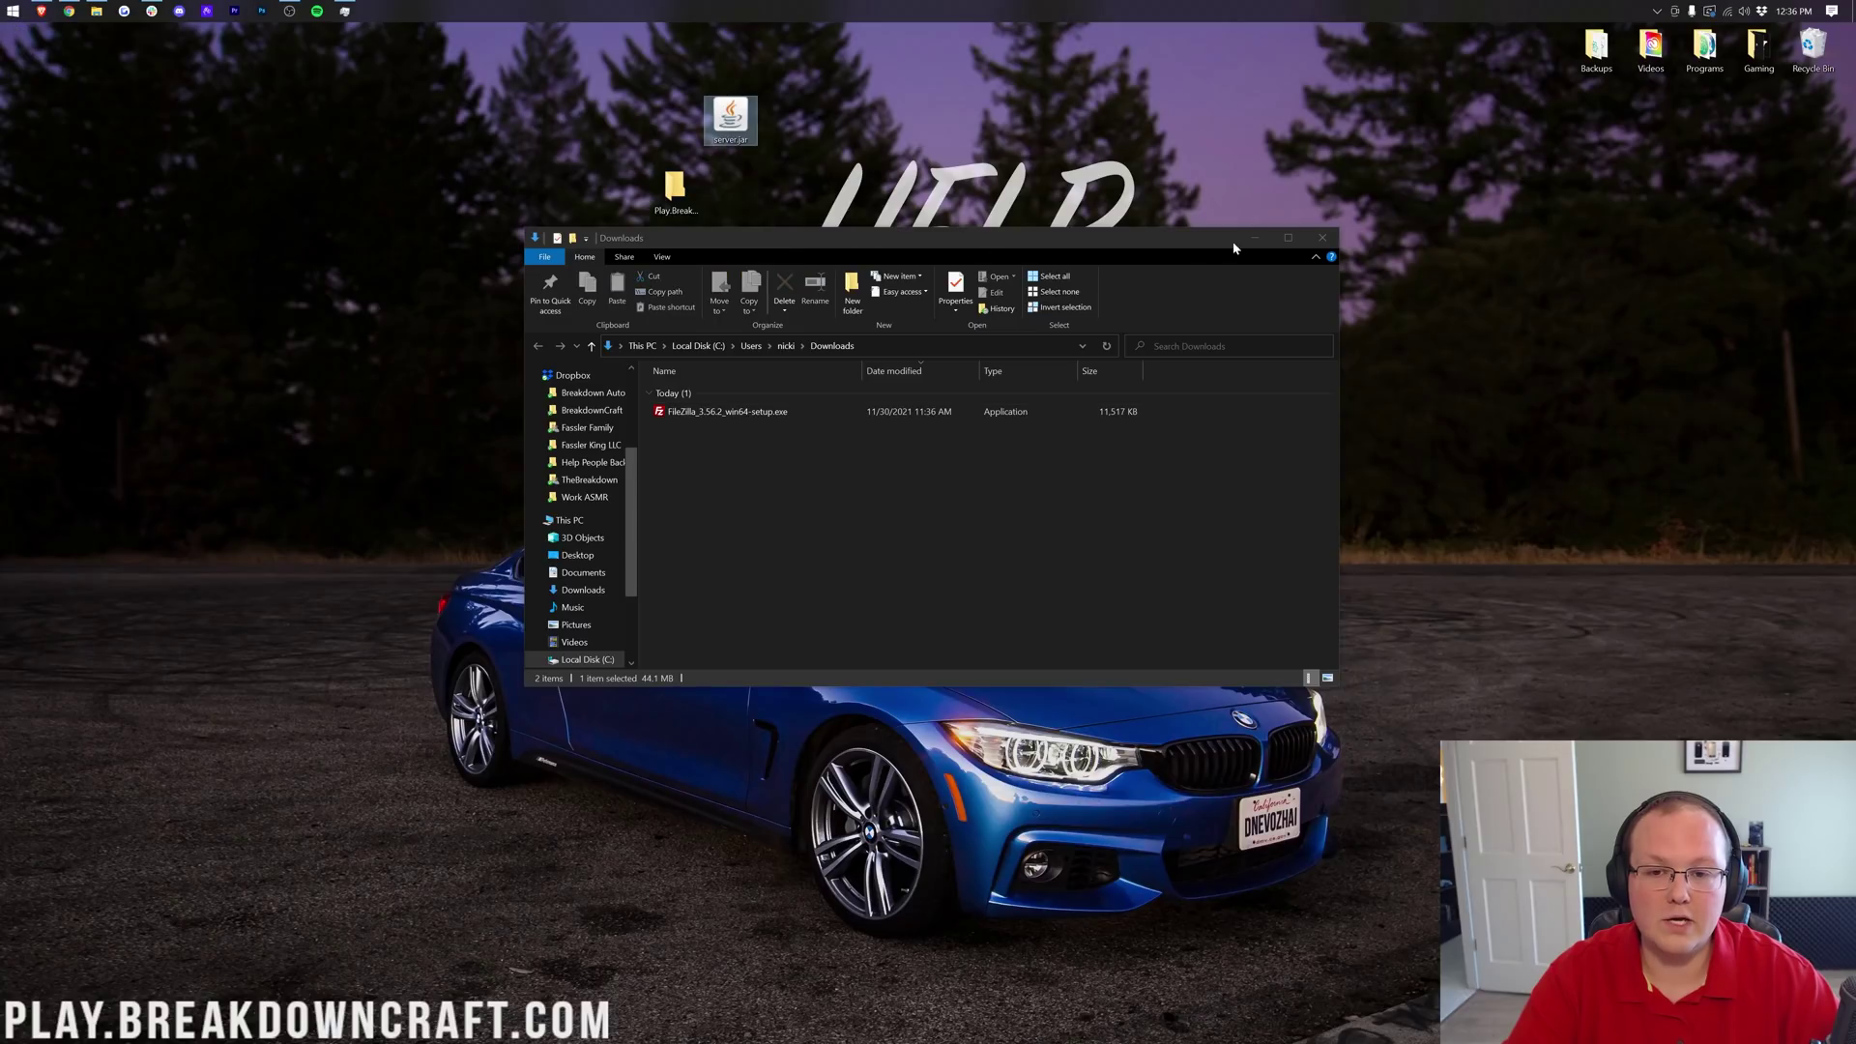
left_click(1323, 237)
left_click_drag(730, 116, 680, 208)
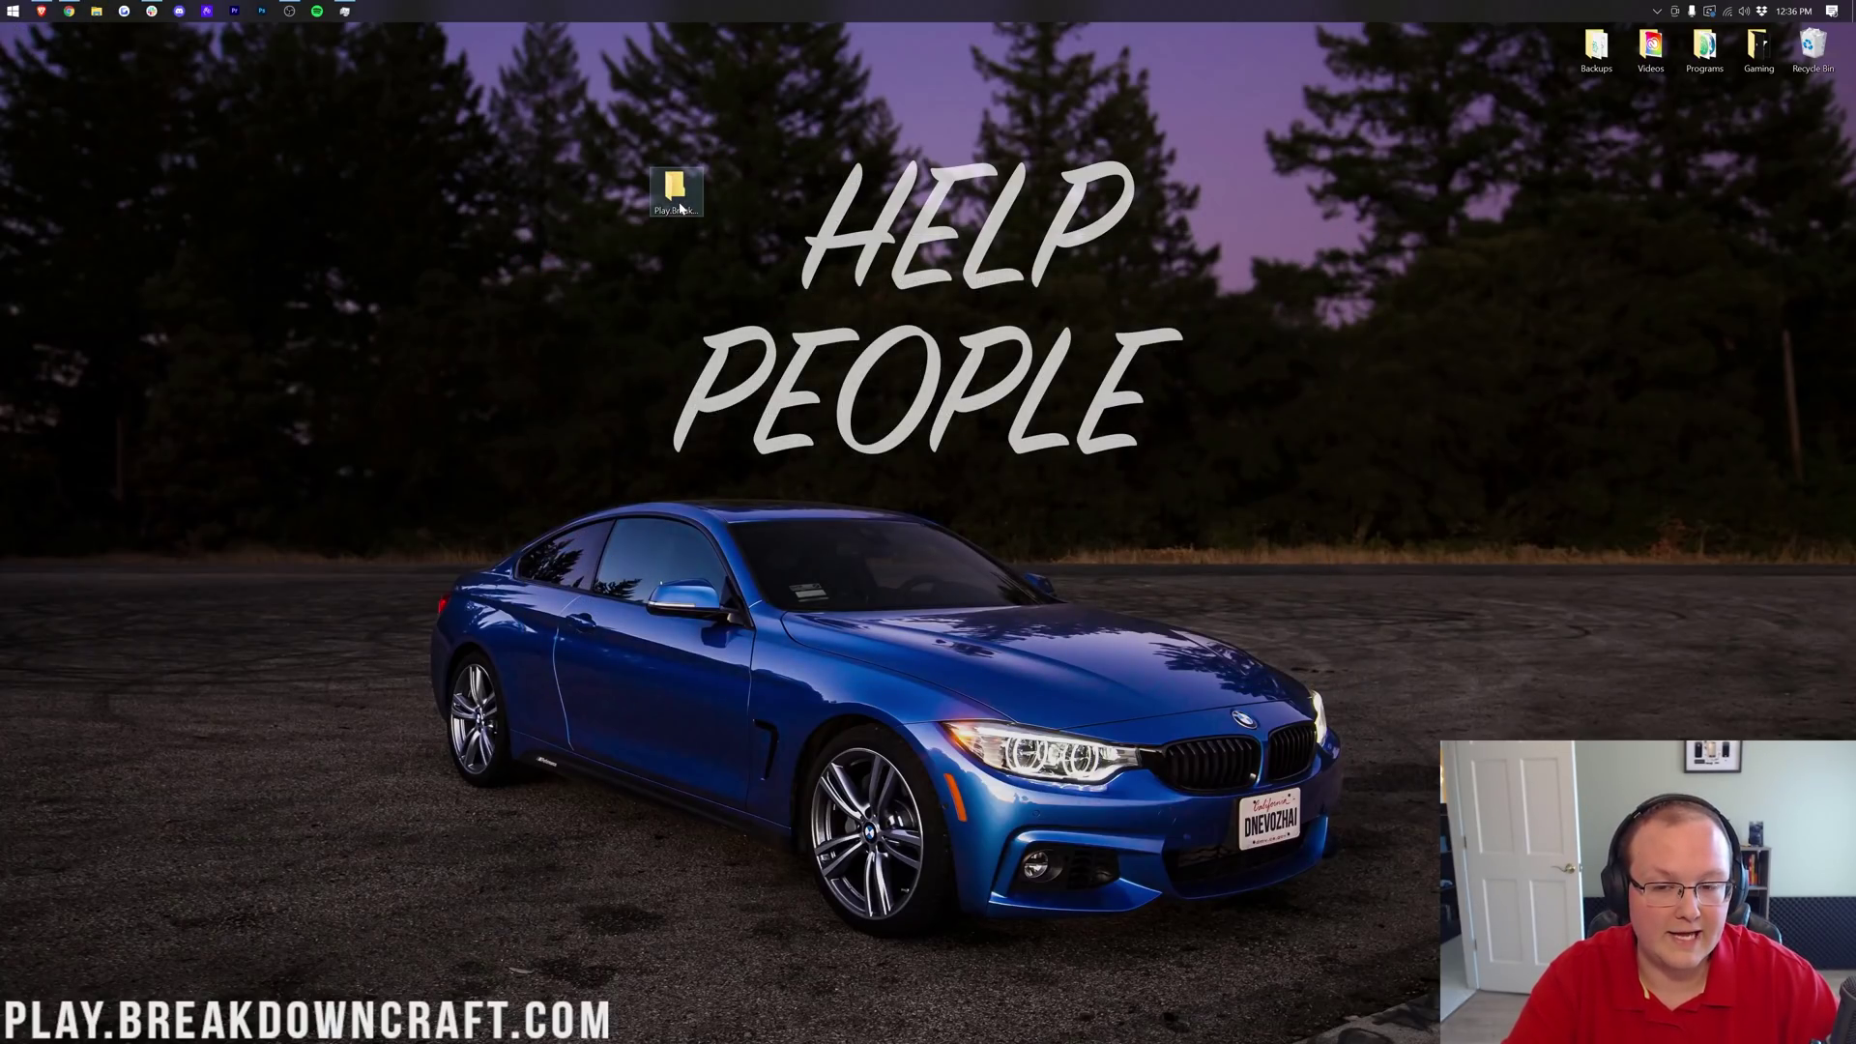
Open the Play.BreakdownCraft.com folder and run server.jar with Java(TM) Platform SE binary.
double_click(681, 208)
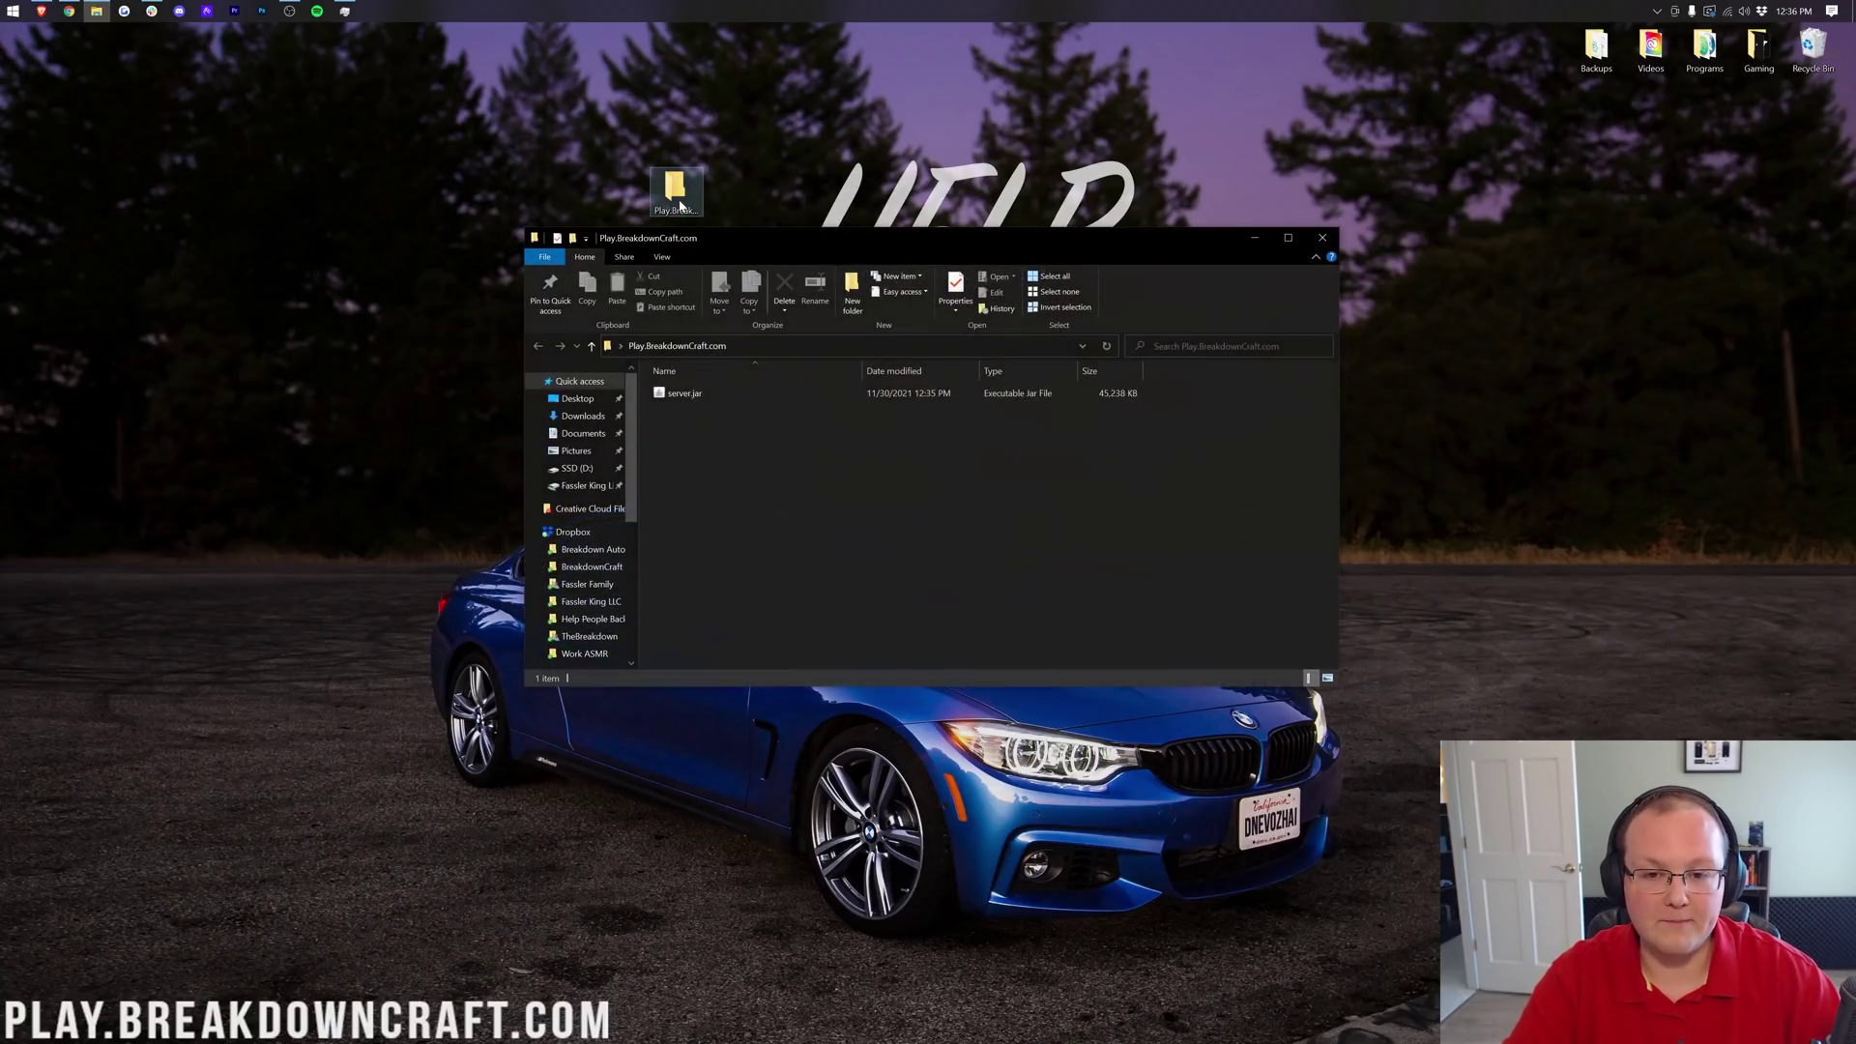
left_click(684, 397)
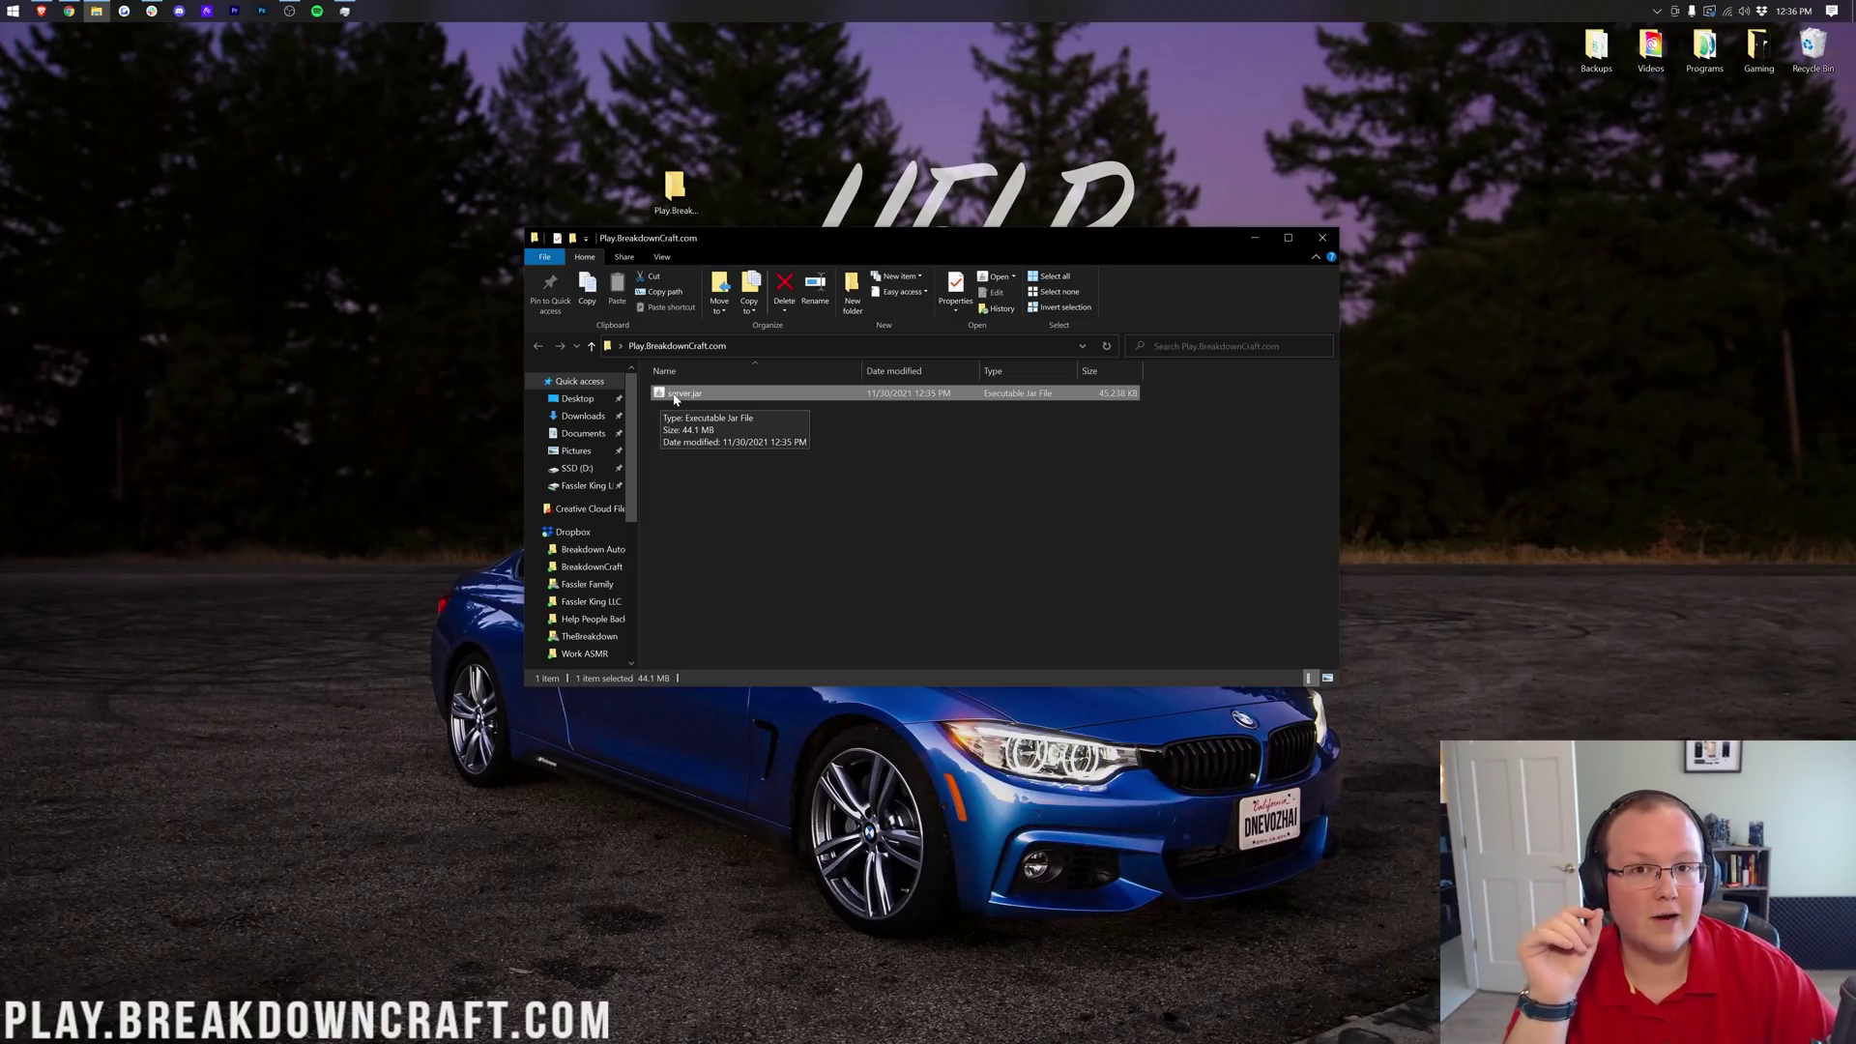
right_click(674, 398)
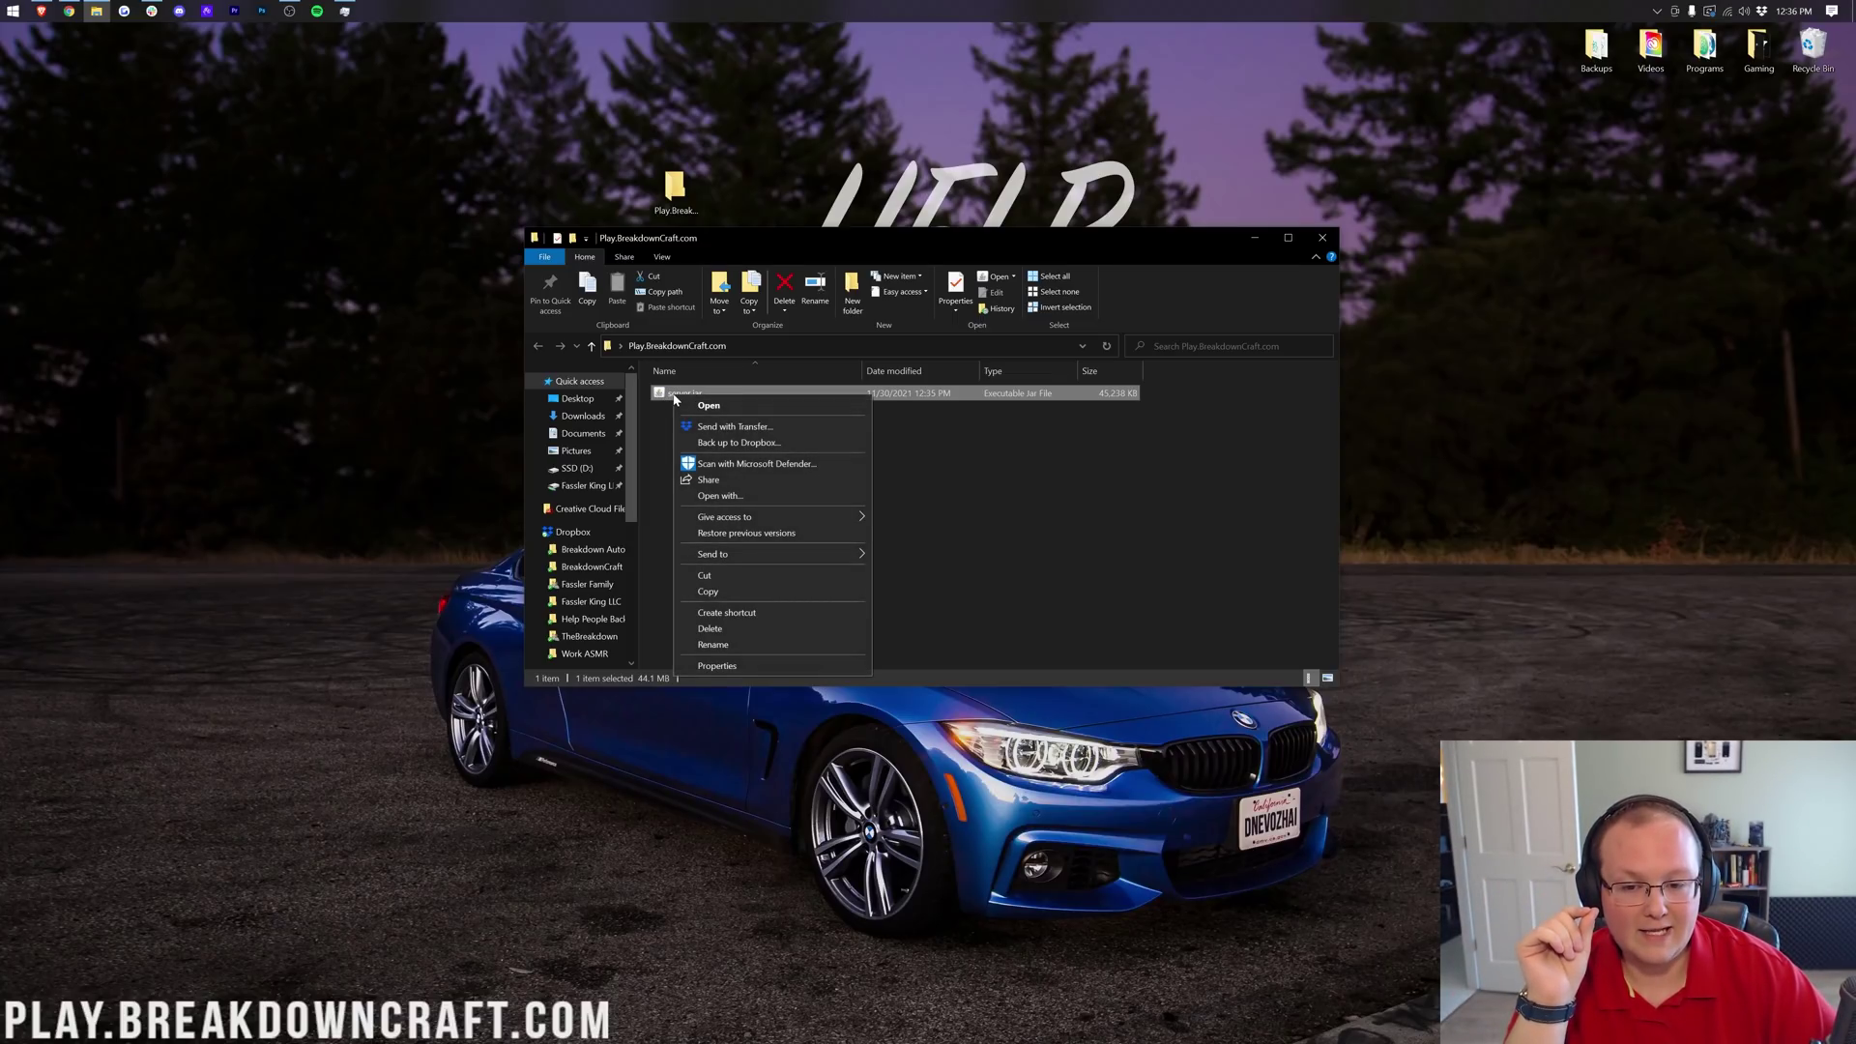
left_click(720, 496)
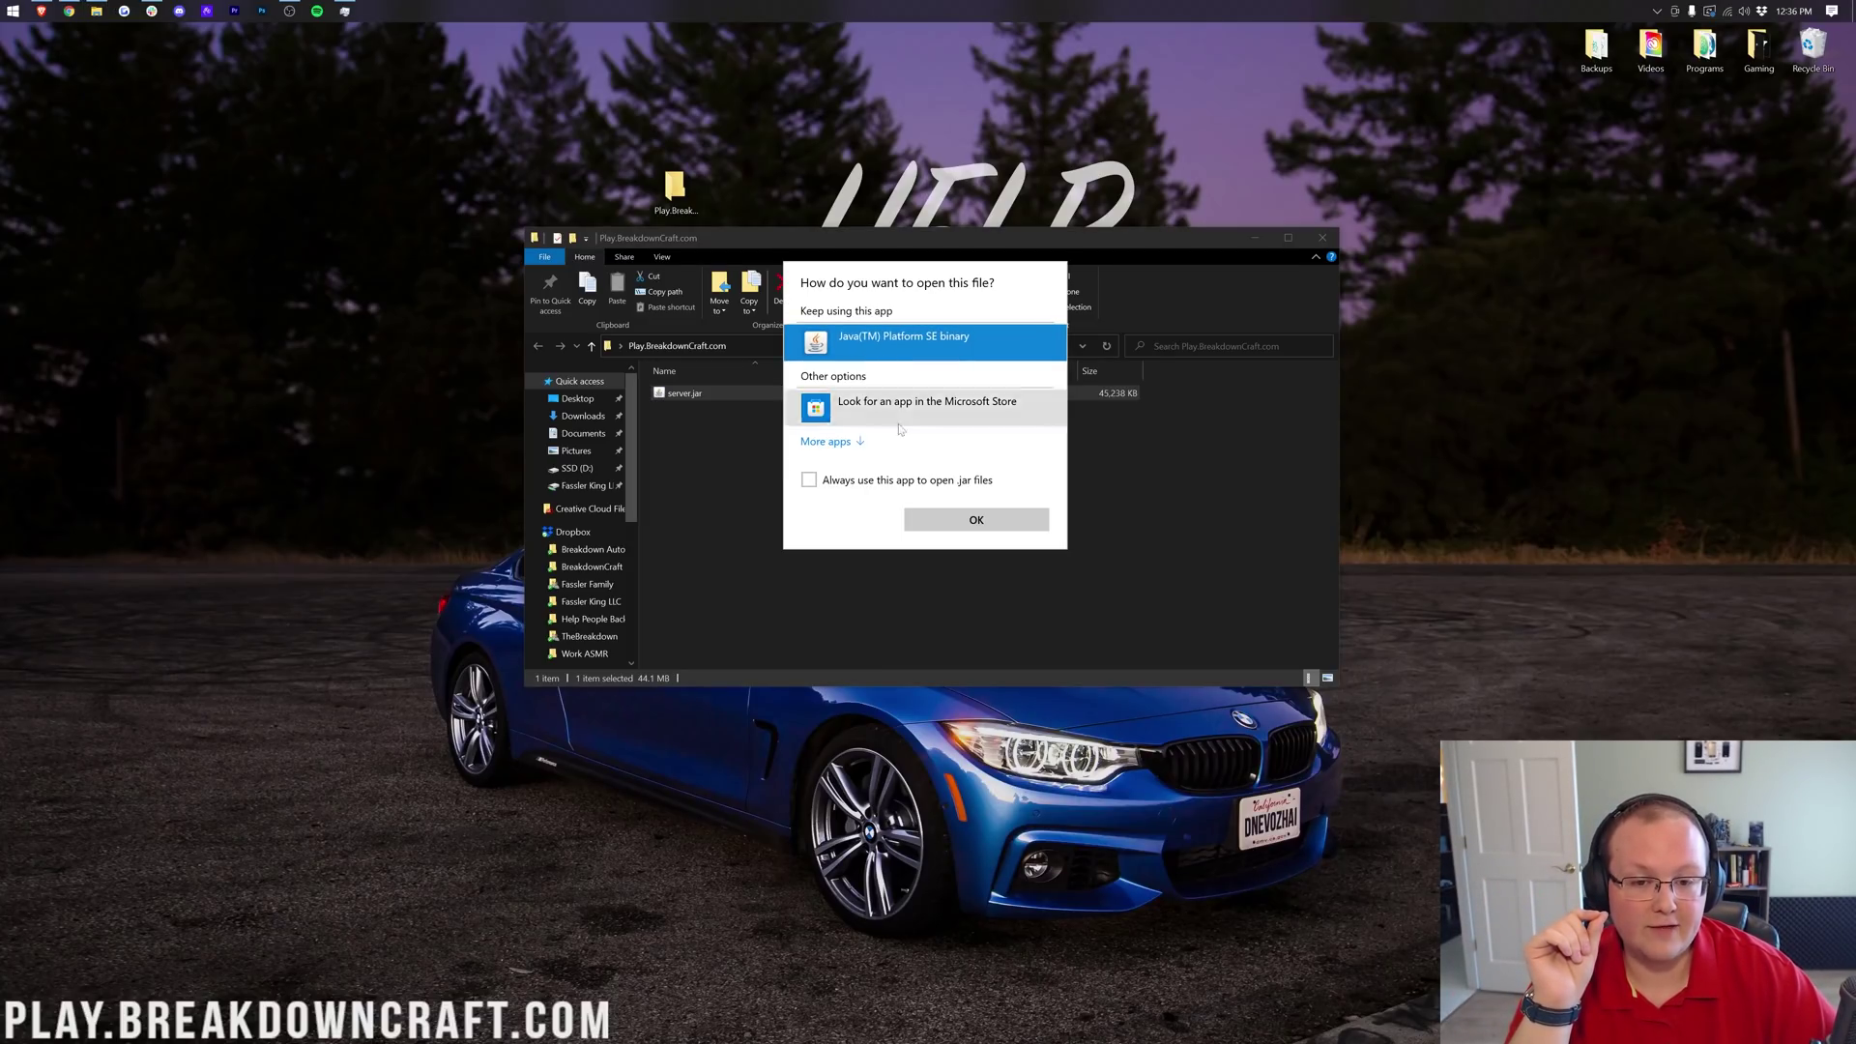
left_click(936, 519)
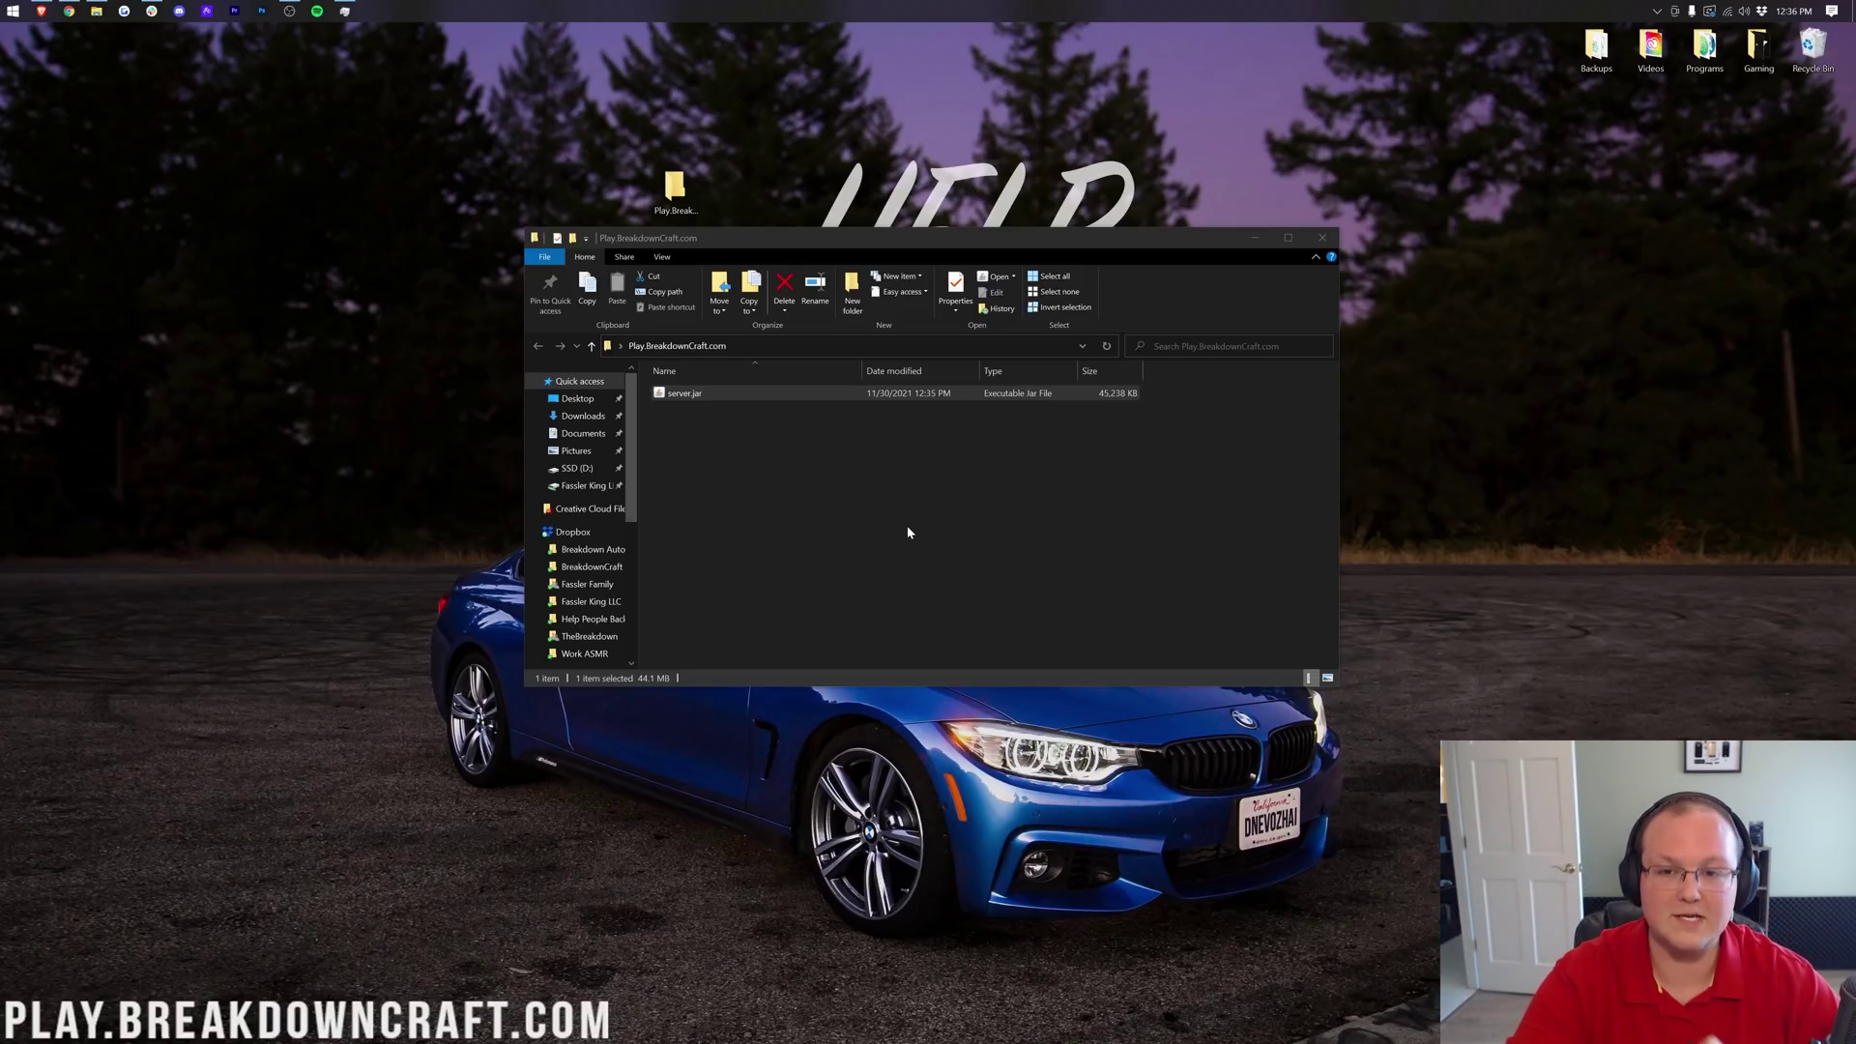
Run server.jar in the Play.BreakdownCraft.com folder to generate the server files.
double_click(733, 396)
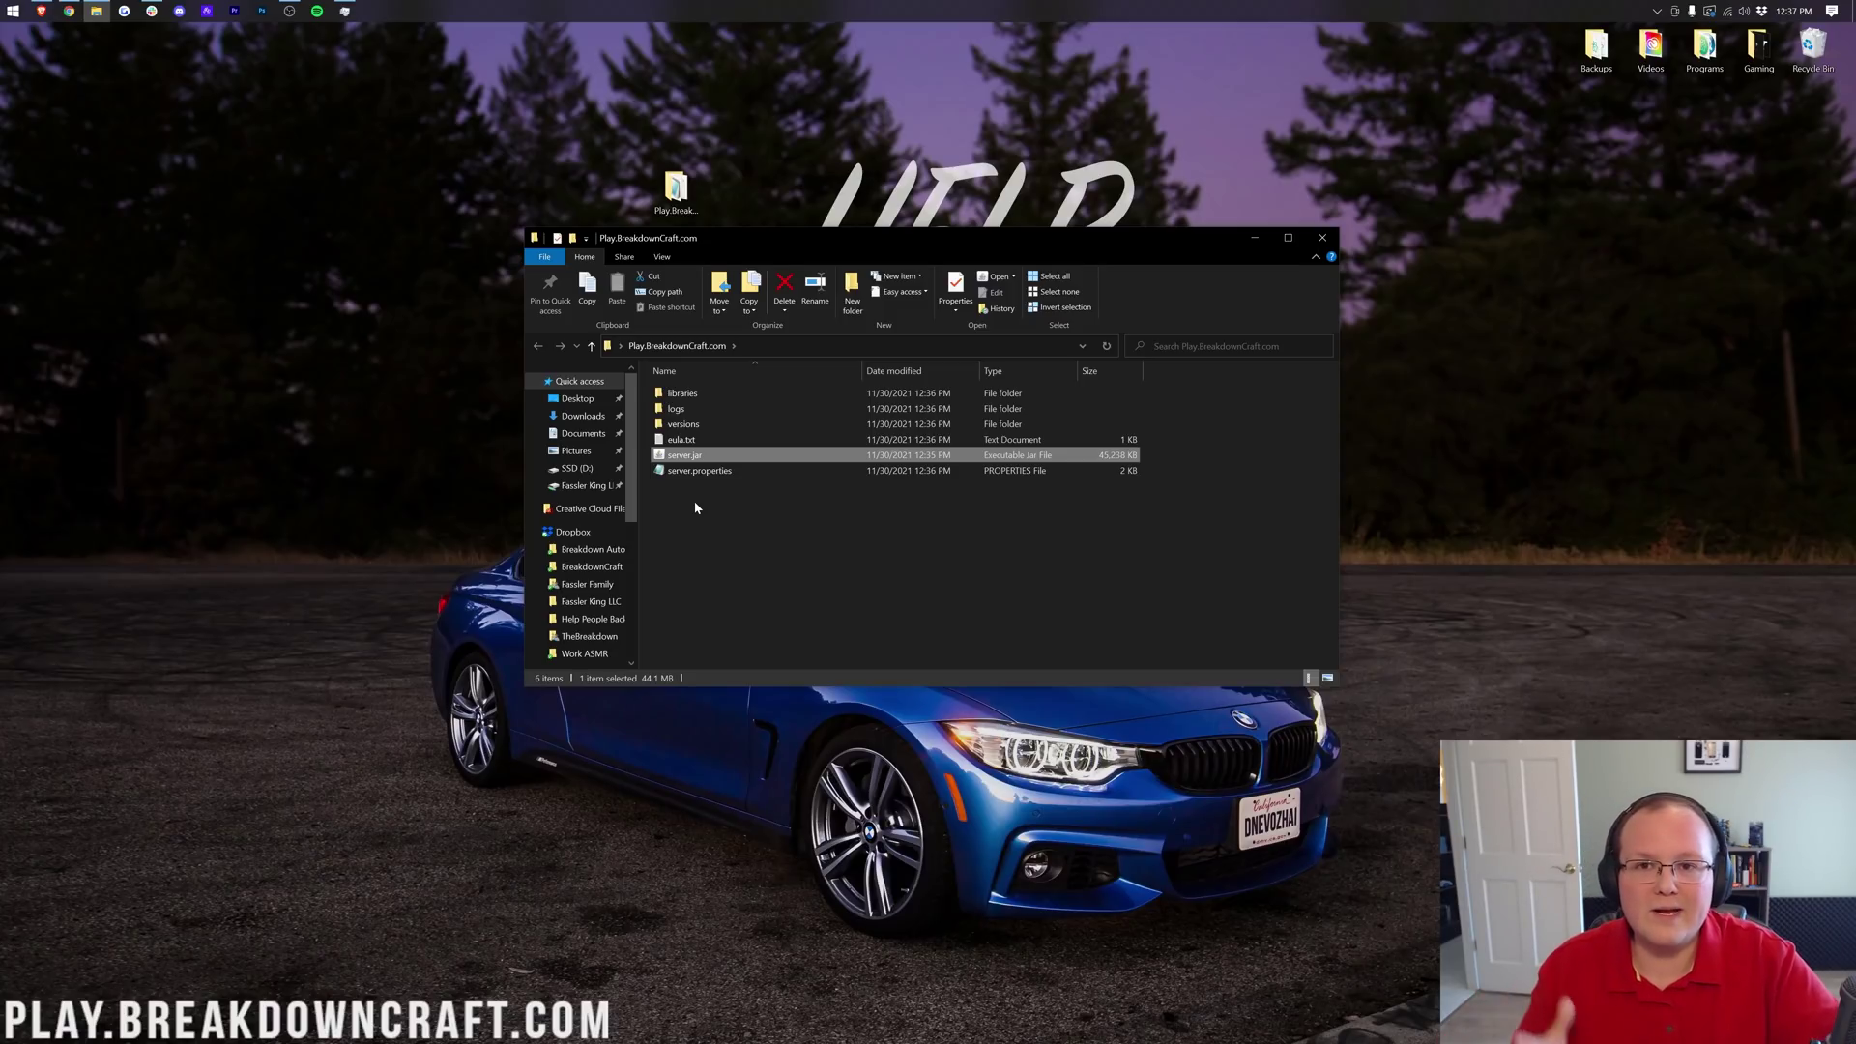
Switch to the browser and look through the guide on downloading and installing Java for Minecraft servers.
left_click(75, 14)
left_click(435, 34)
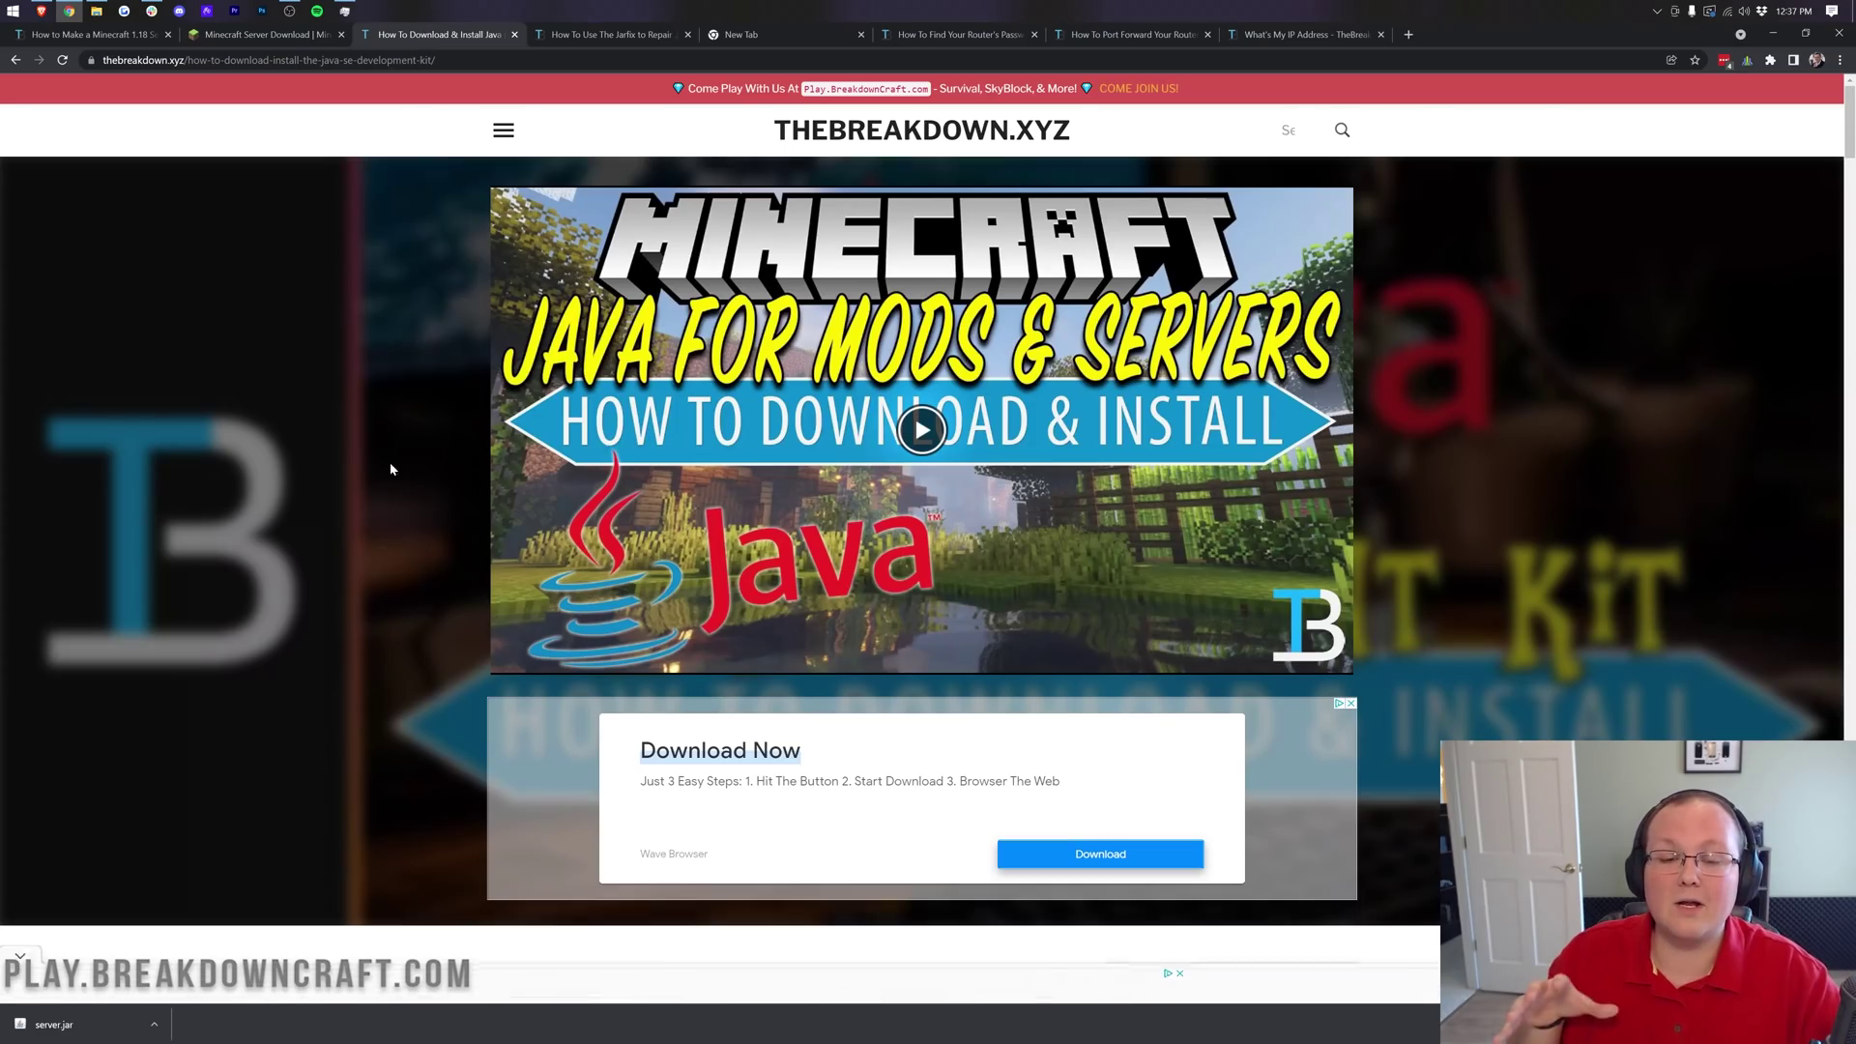
scroll(360, 562, "down", 5)
scroll(360, 563, "up", 5)
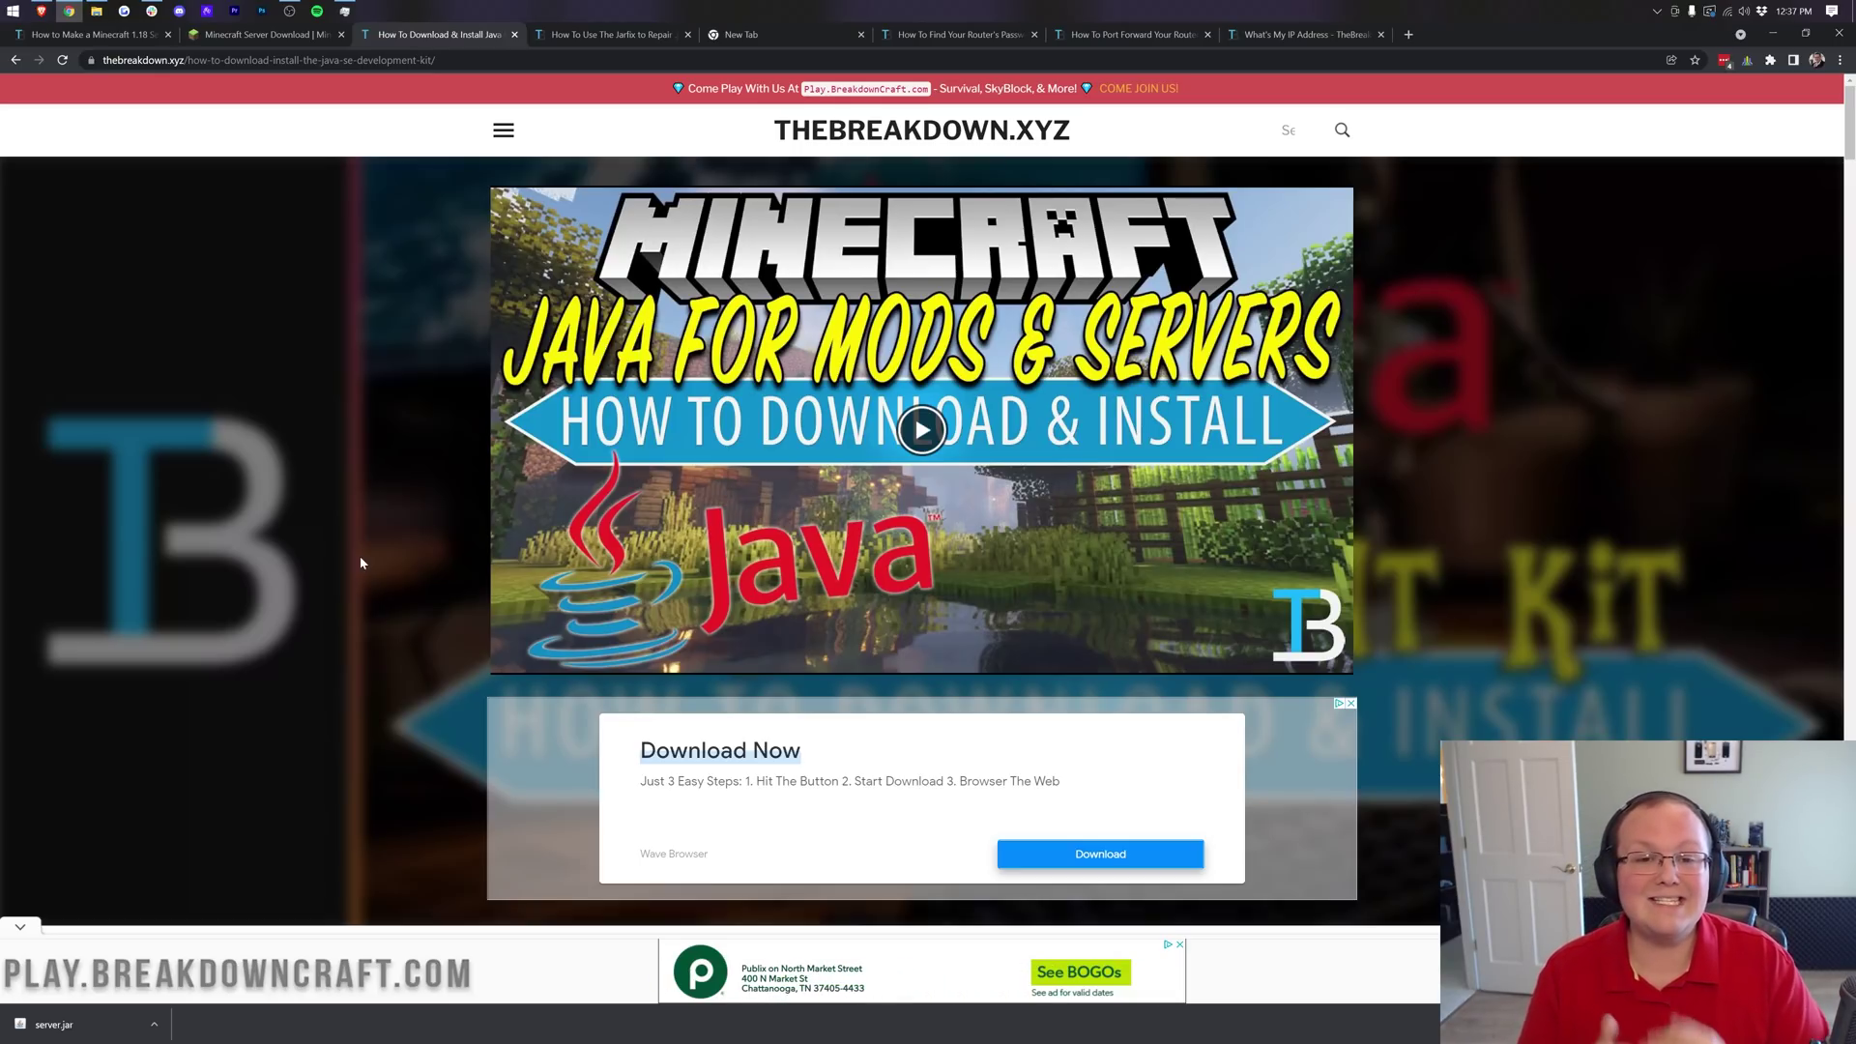
scroll(381, 521, "down", 8)
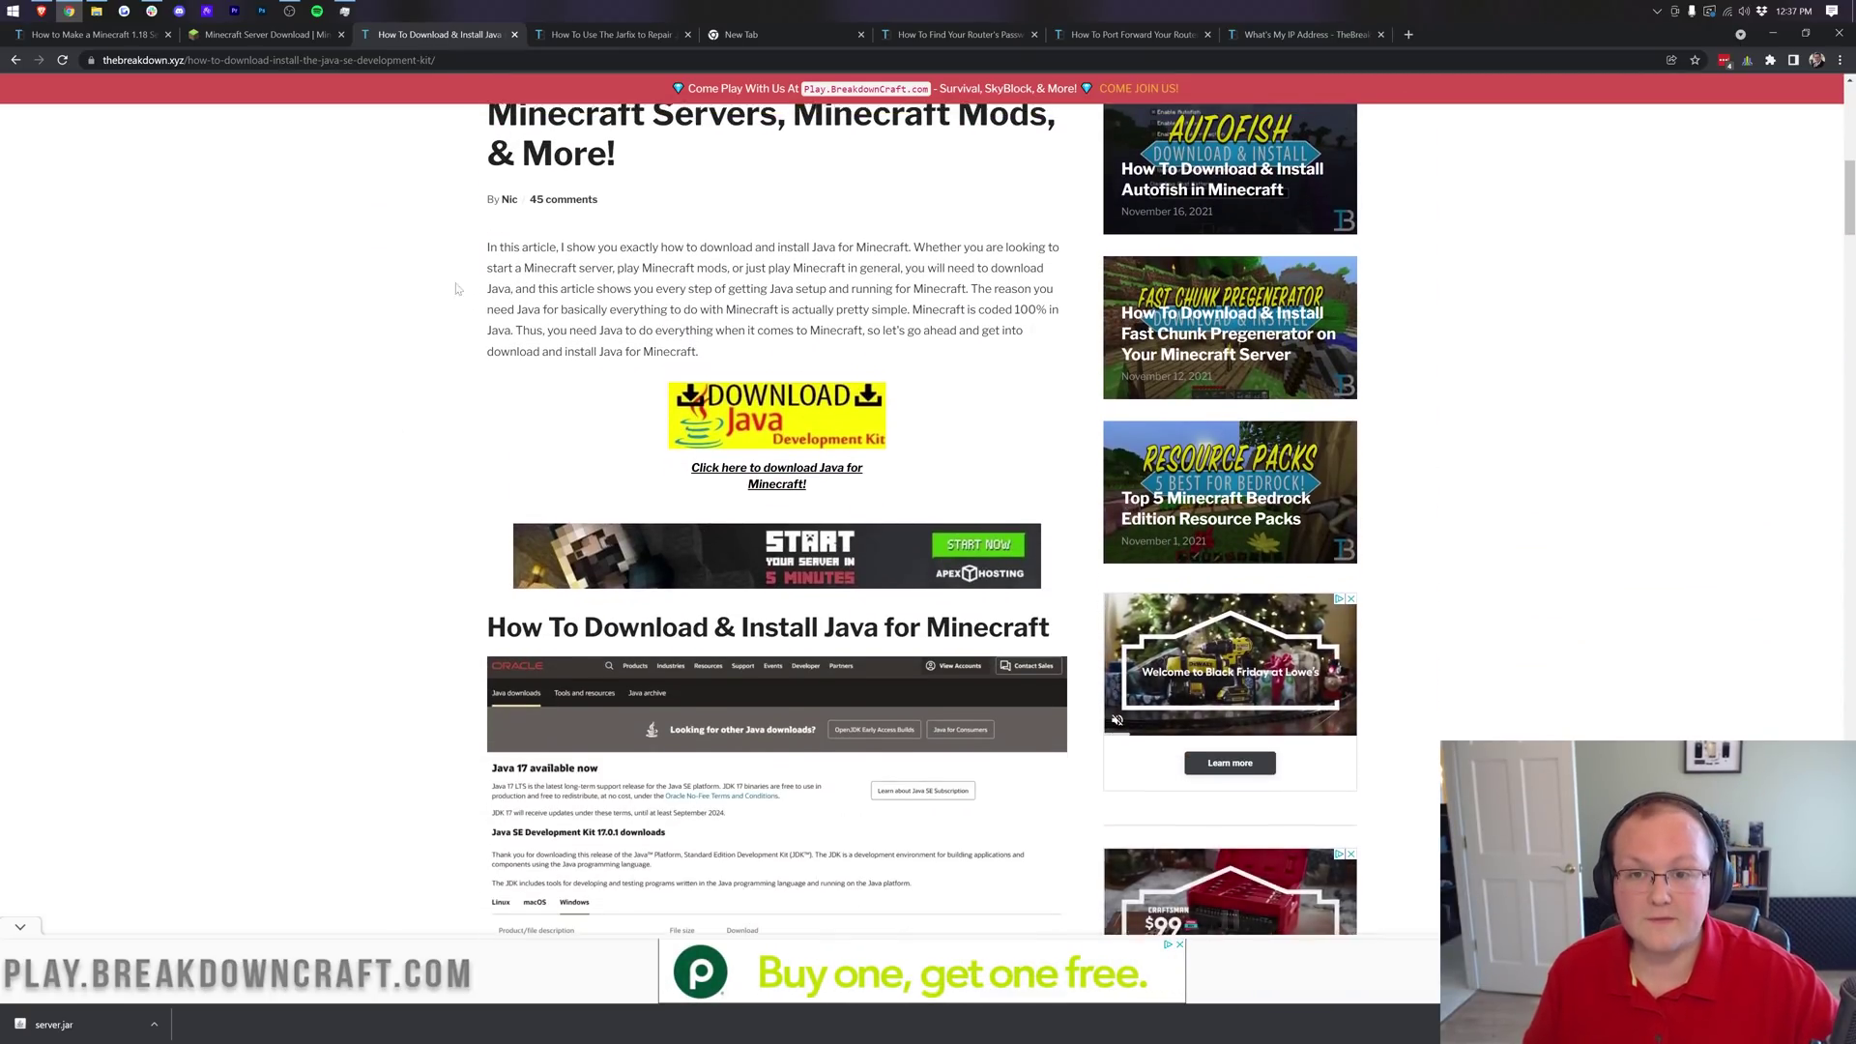
scroll(794, 281, "up", 5)
scroll(795, 280, "down", 4)
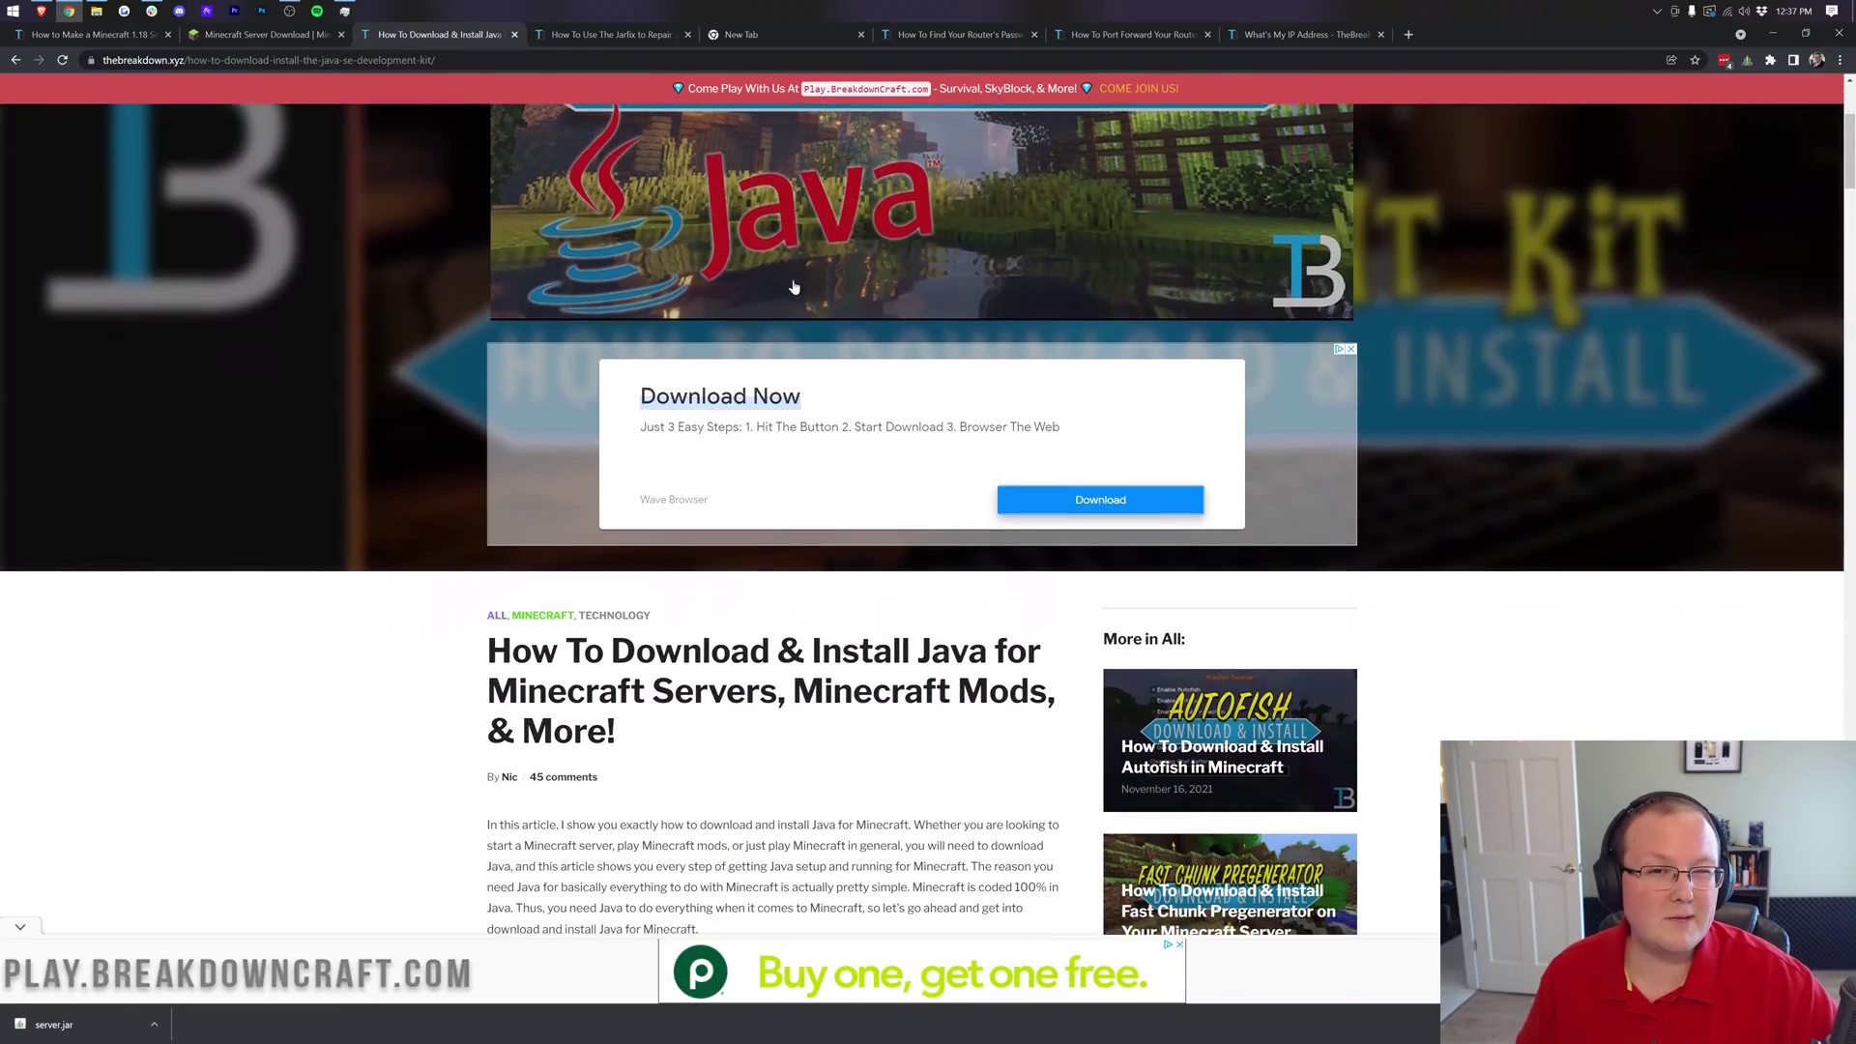
scroll(794, 268, "down", 4)
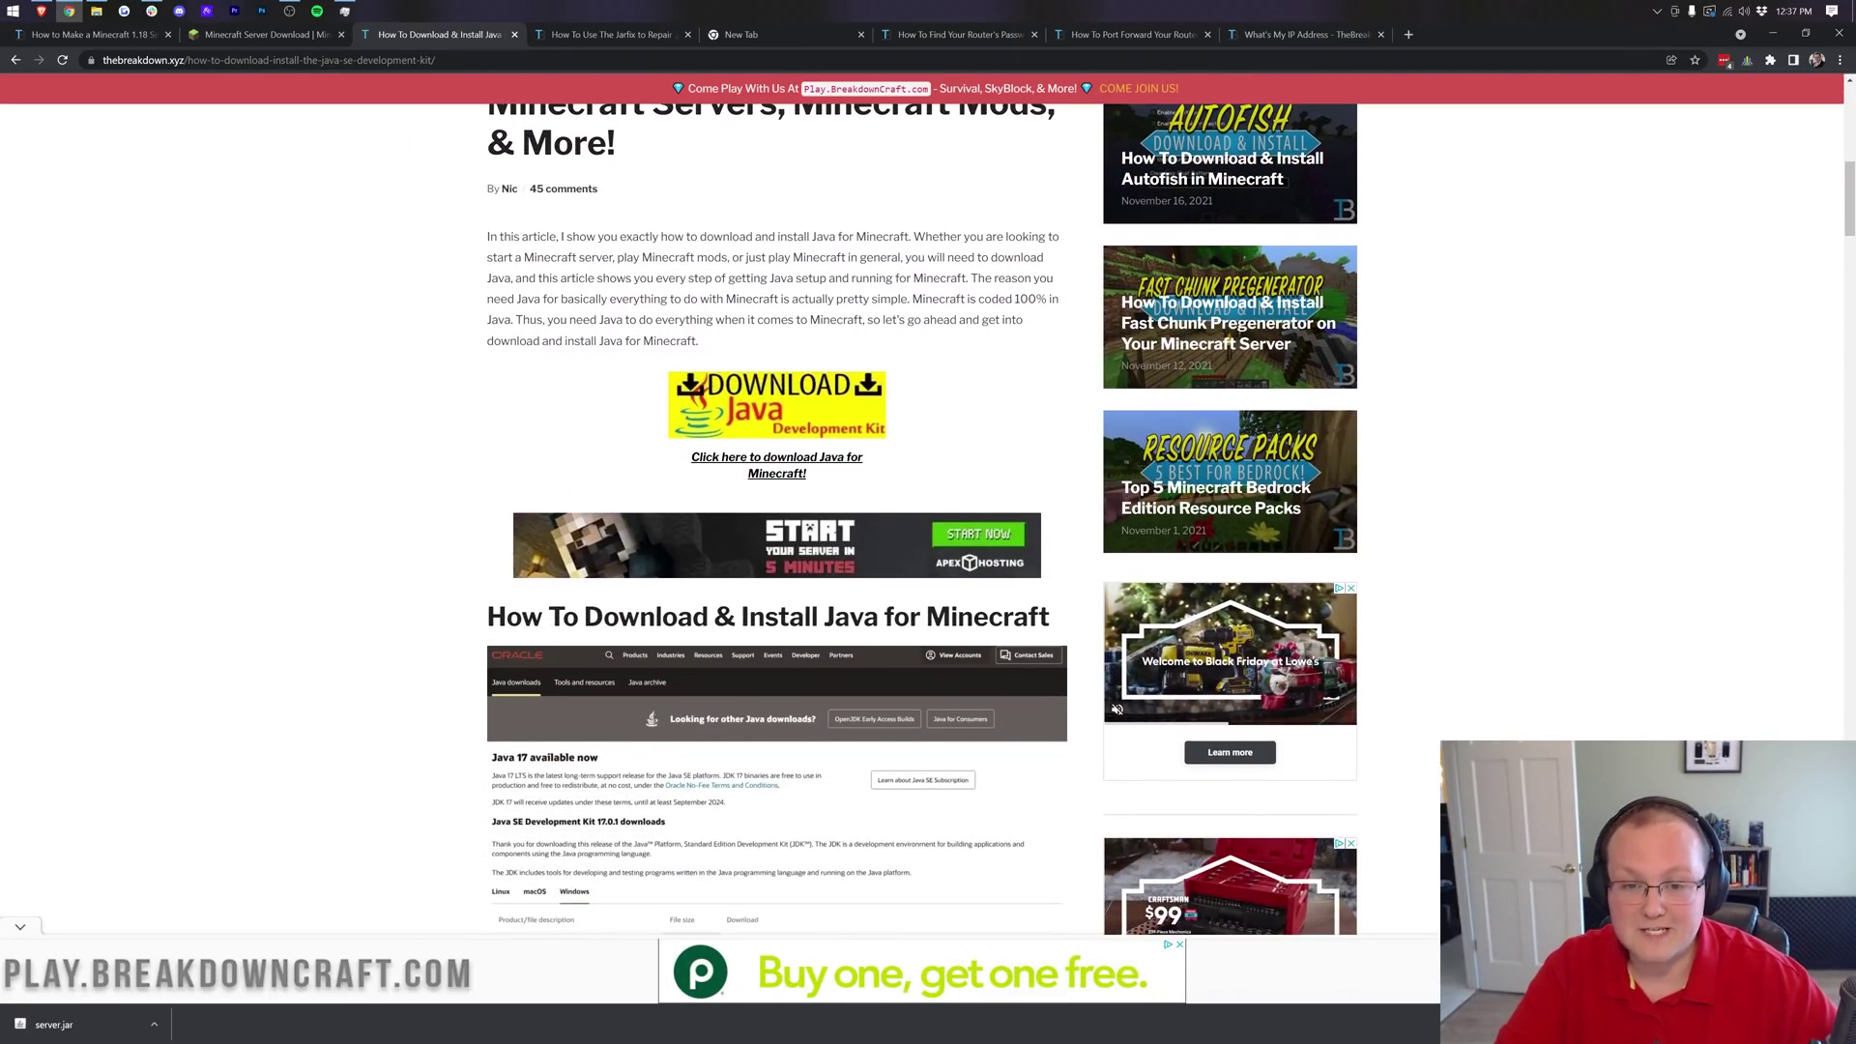
Open Oracle's Java download page from the guide, view the JDK 17 downloads for Windows, and minimize the browser.
left_click(732, 309)
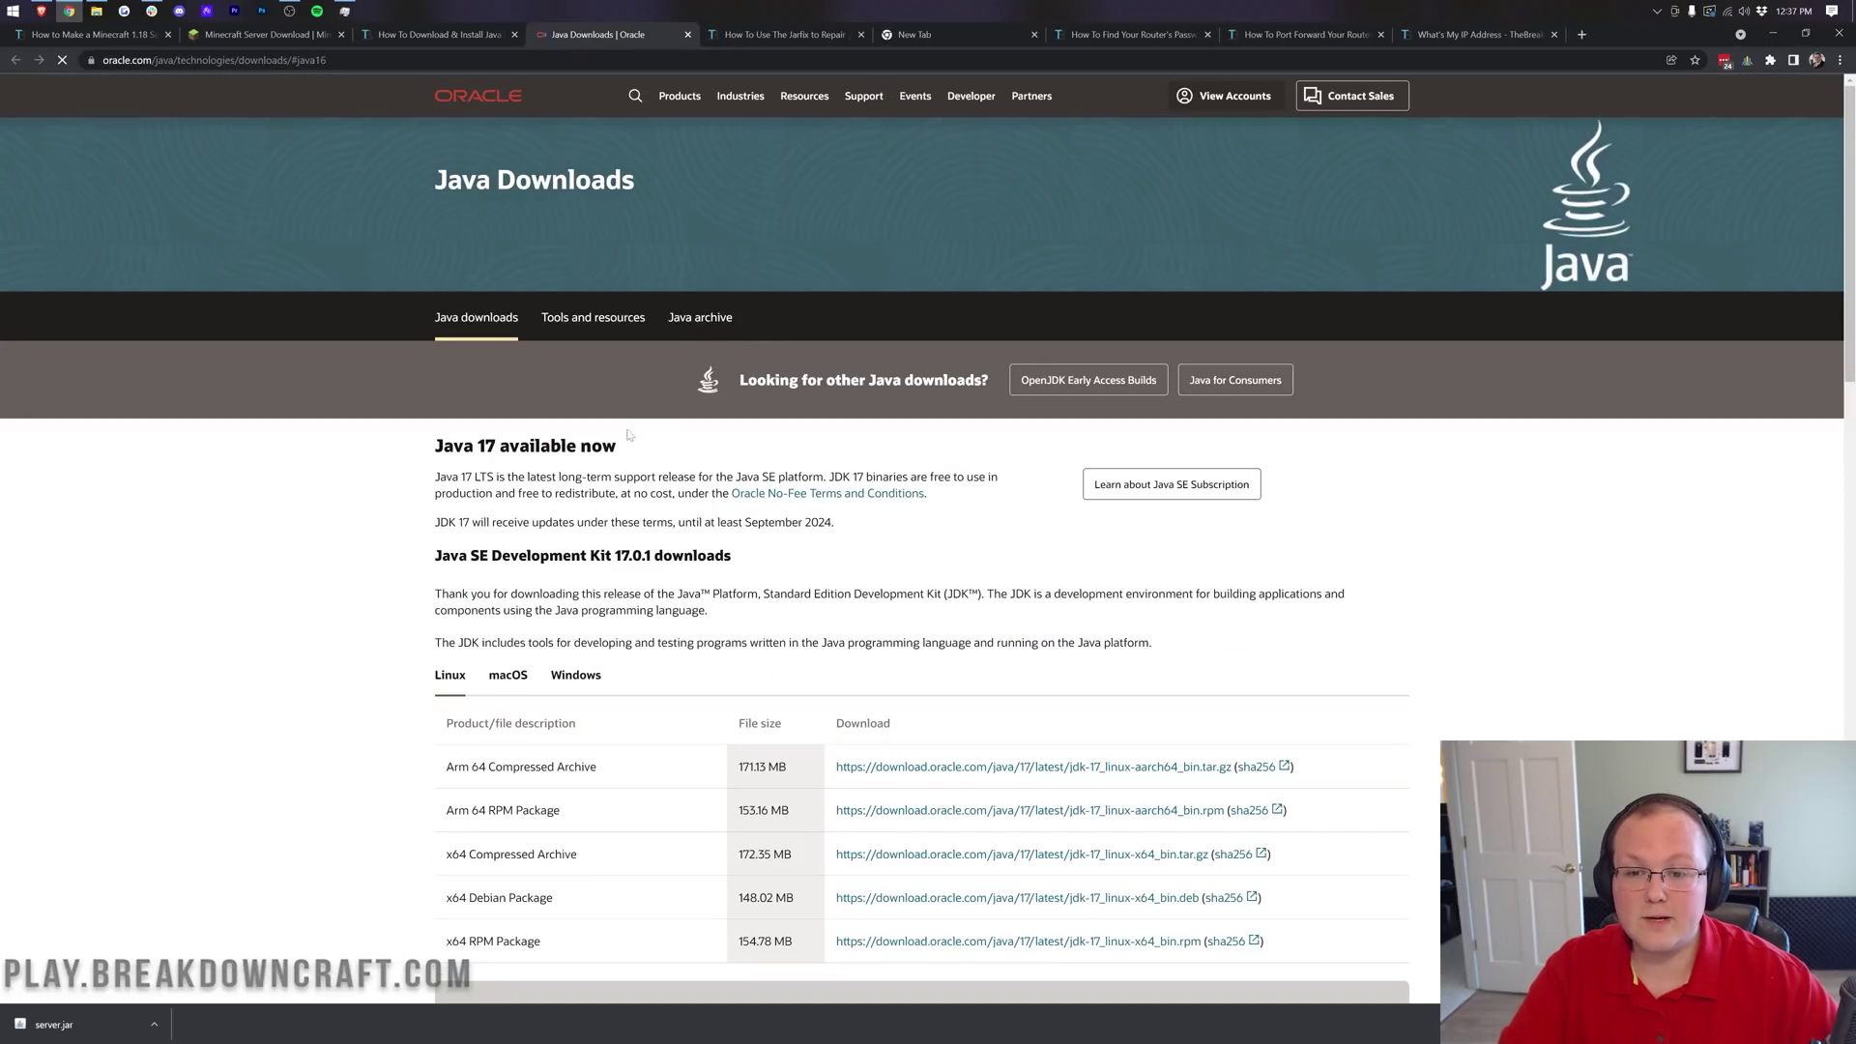
left_click_drag(635, 453, 403, 445)
left_click(403, 444)
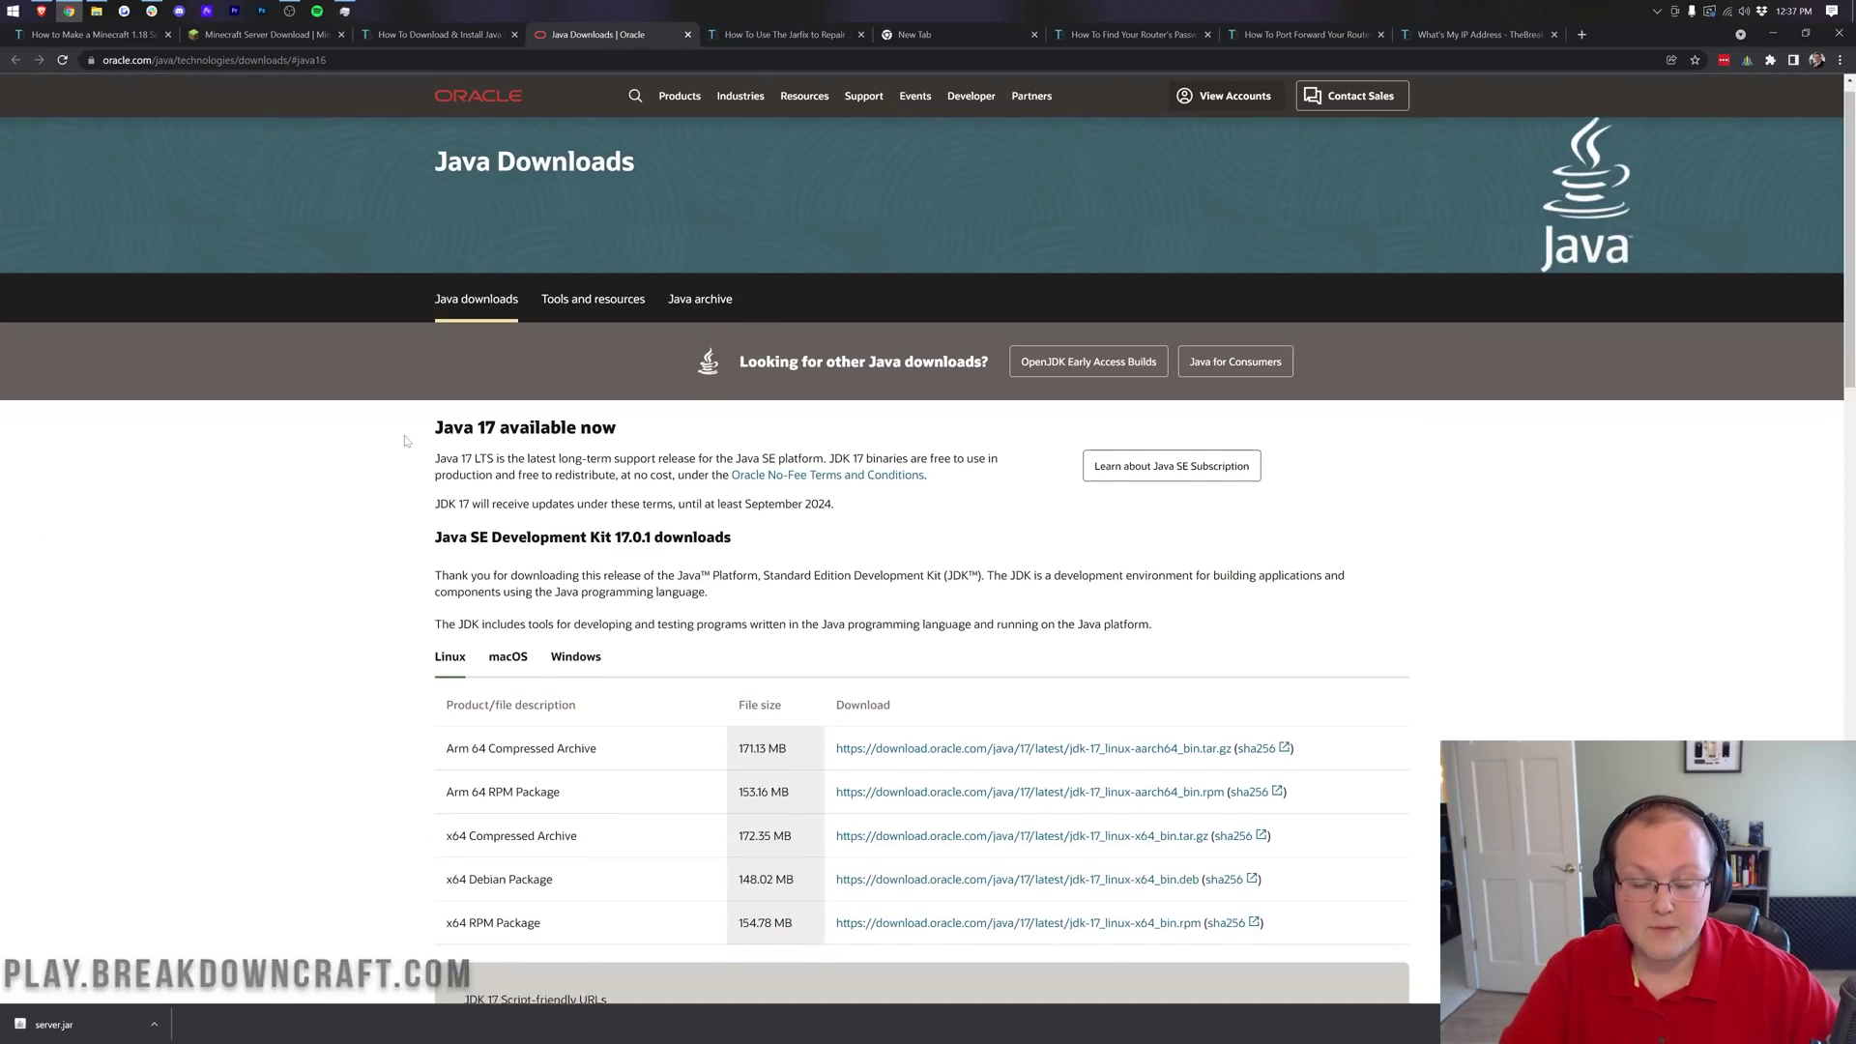
scroll(503, 339, "down", 4)
left_click(571, 249)
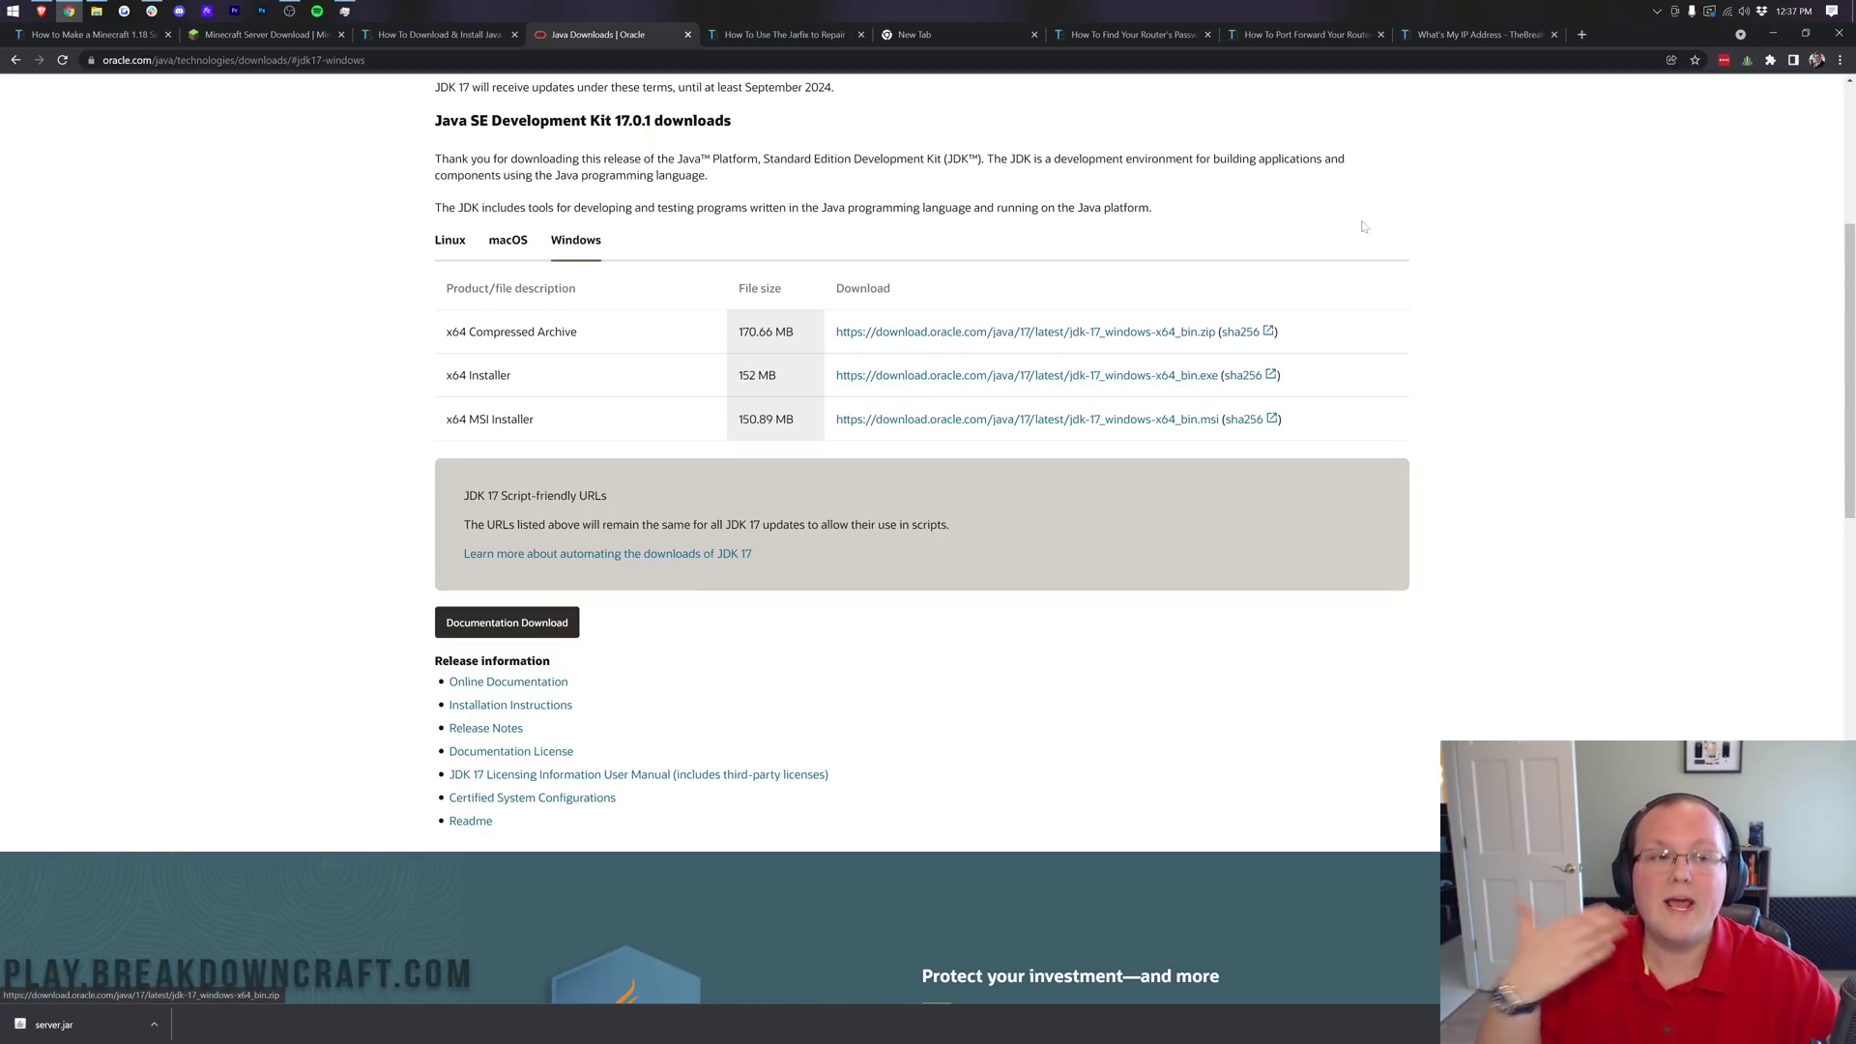
left_click(1766, 44)
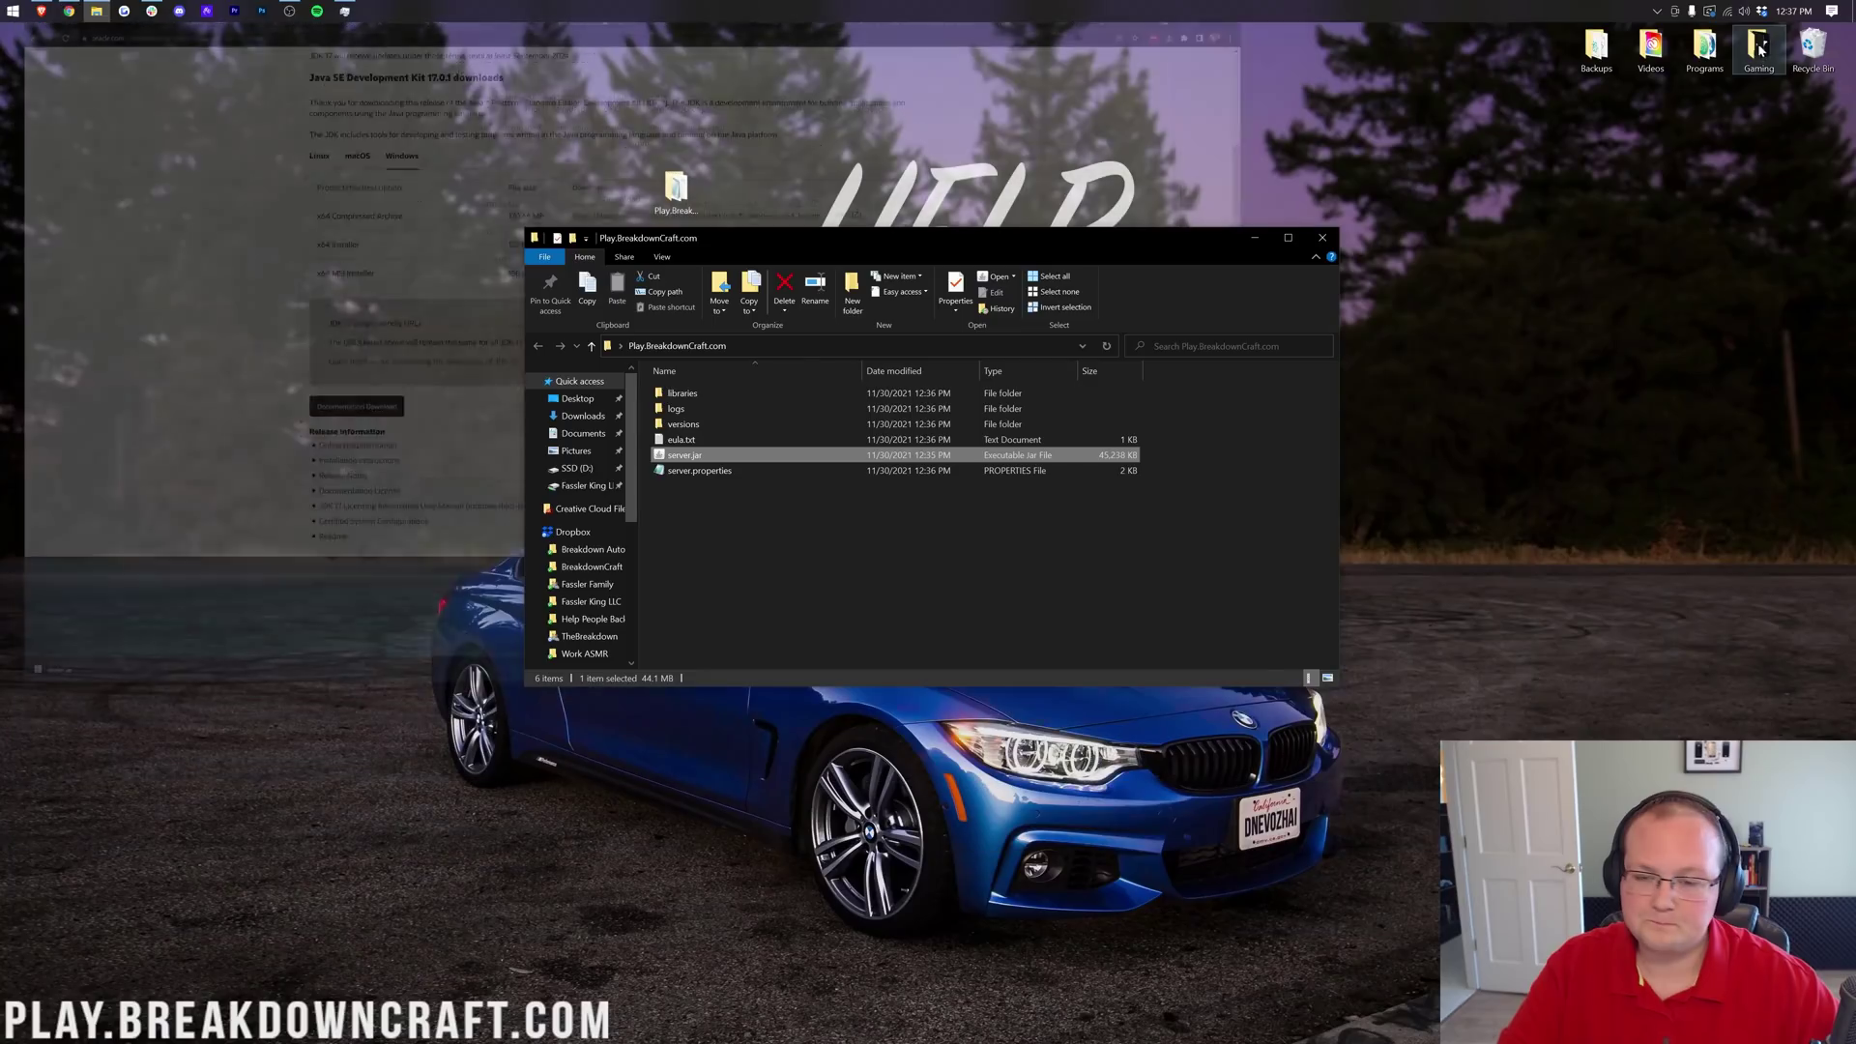
Accept the Minecraft EULA by changing the setting in eula.txt to eula=true, then save and close the file.
double_click(708, 443)
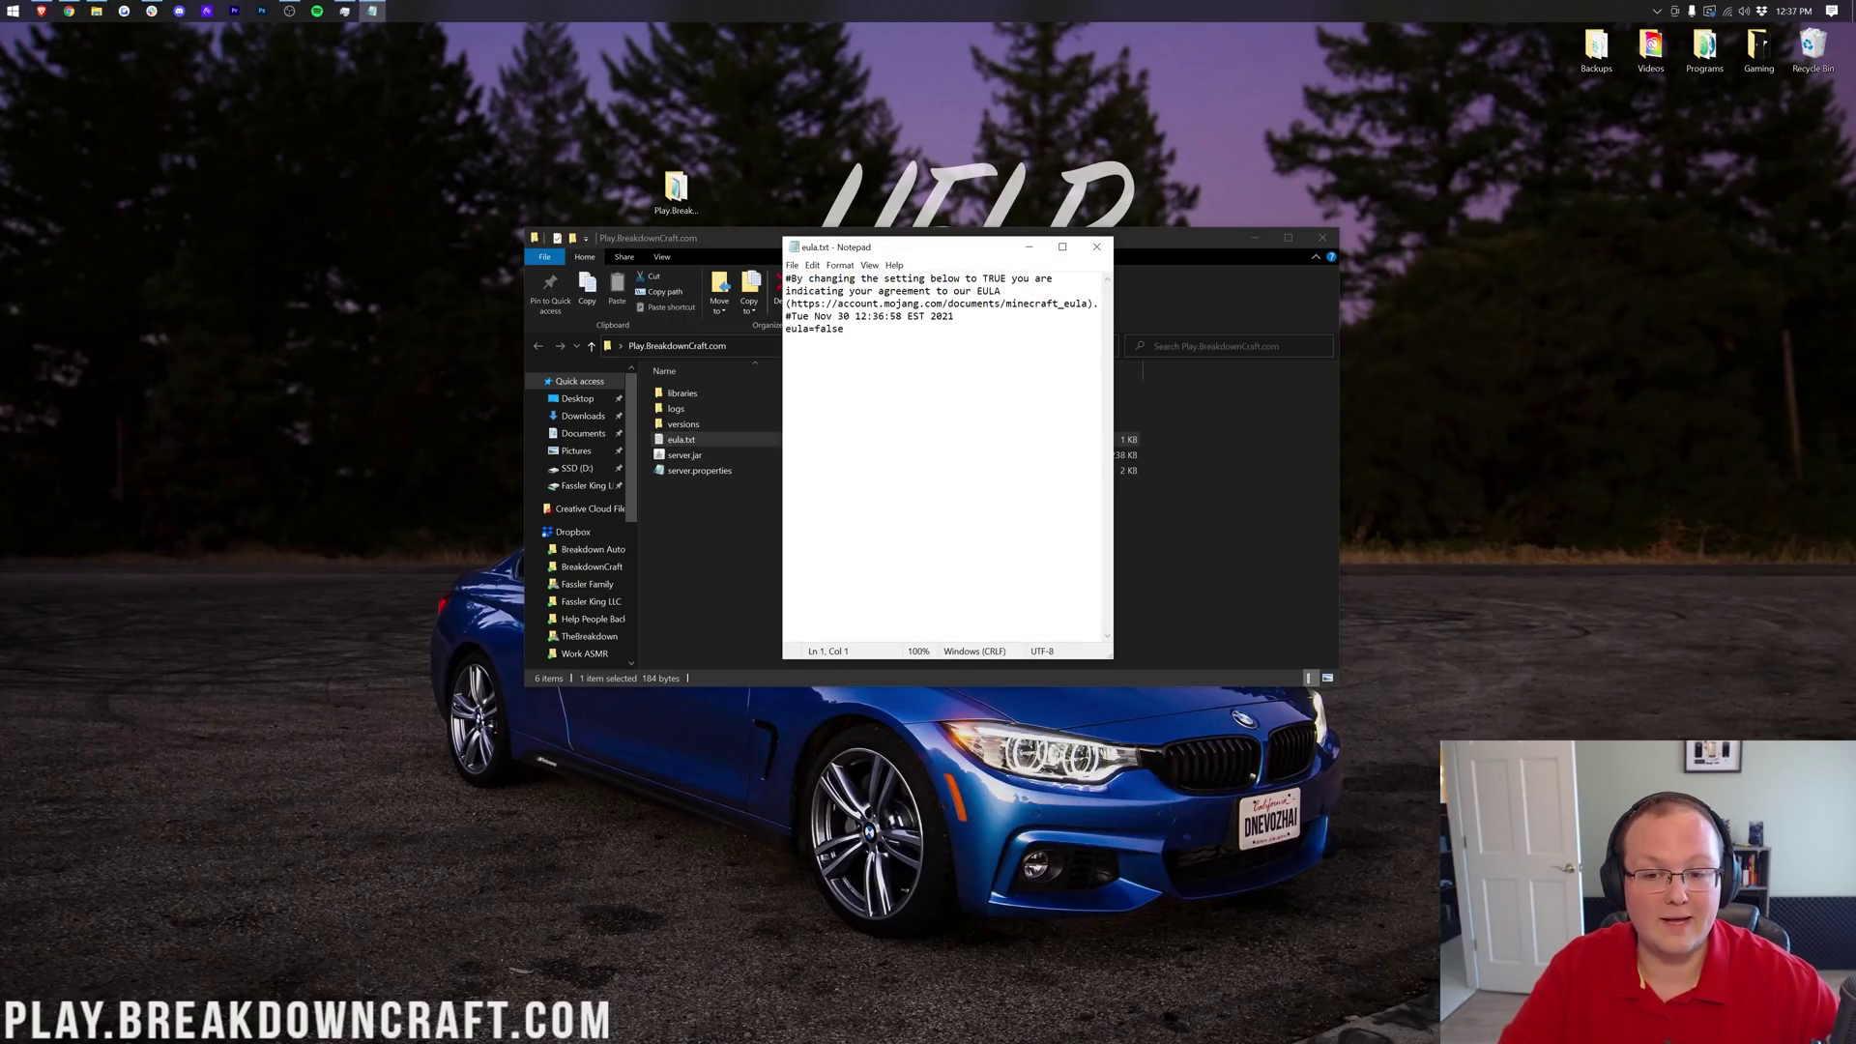
left_click_drag(790, 304, 1059, 304)
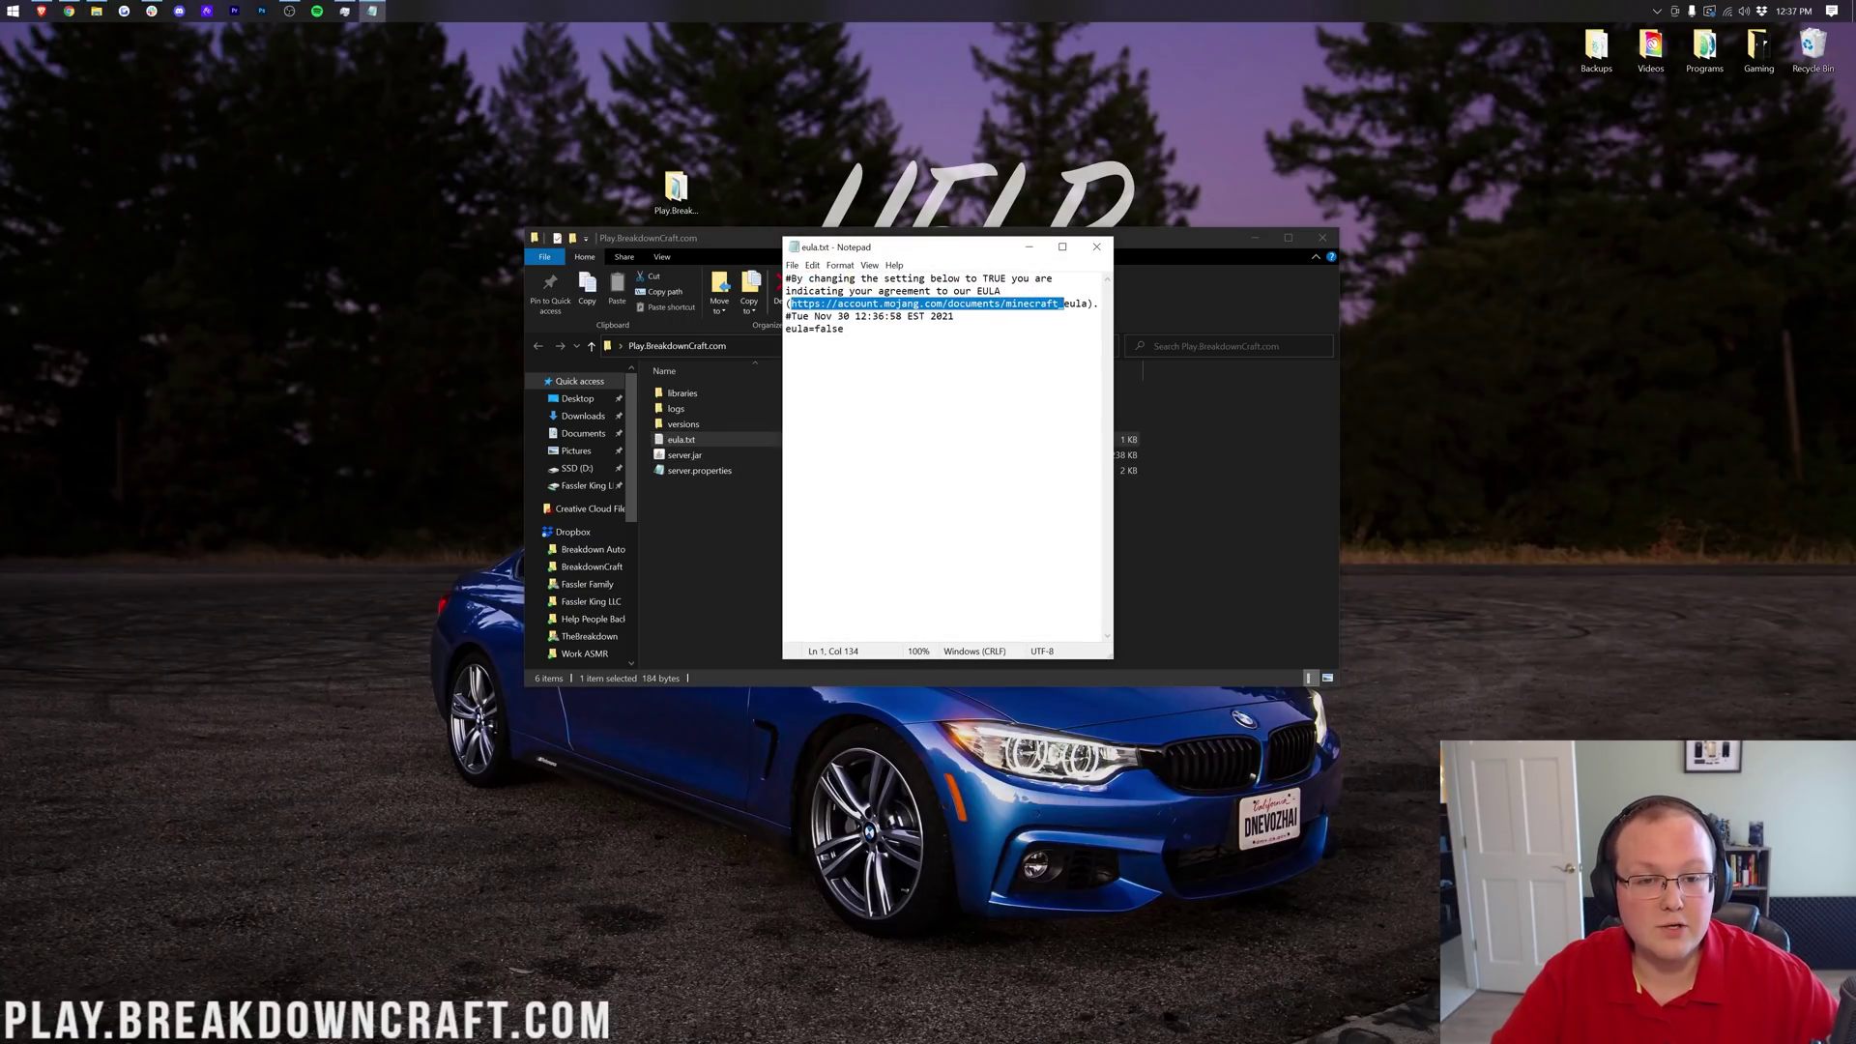
left_click(788, 341)
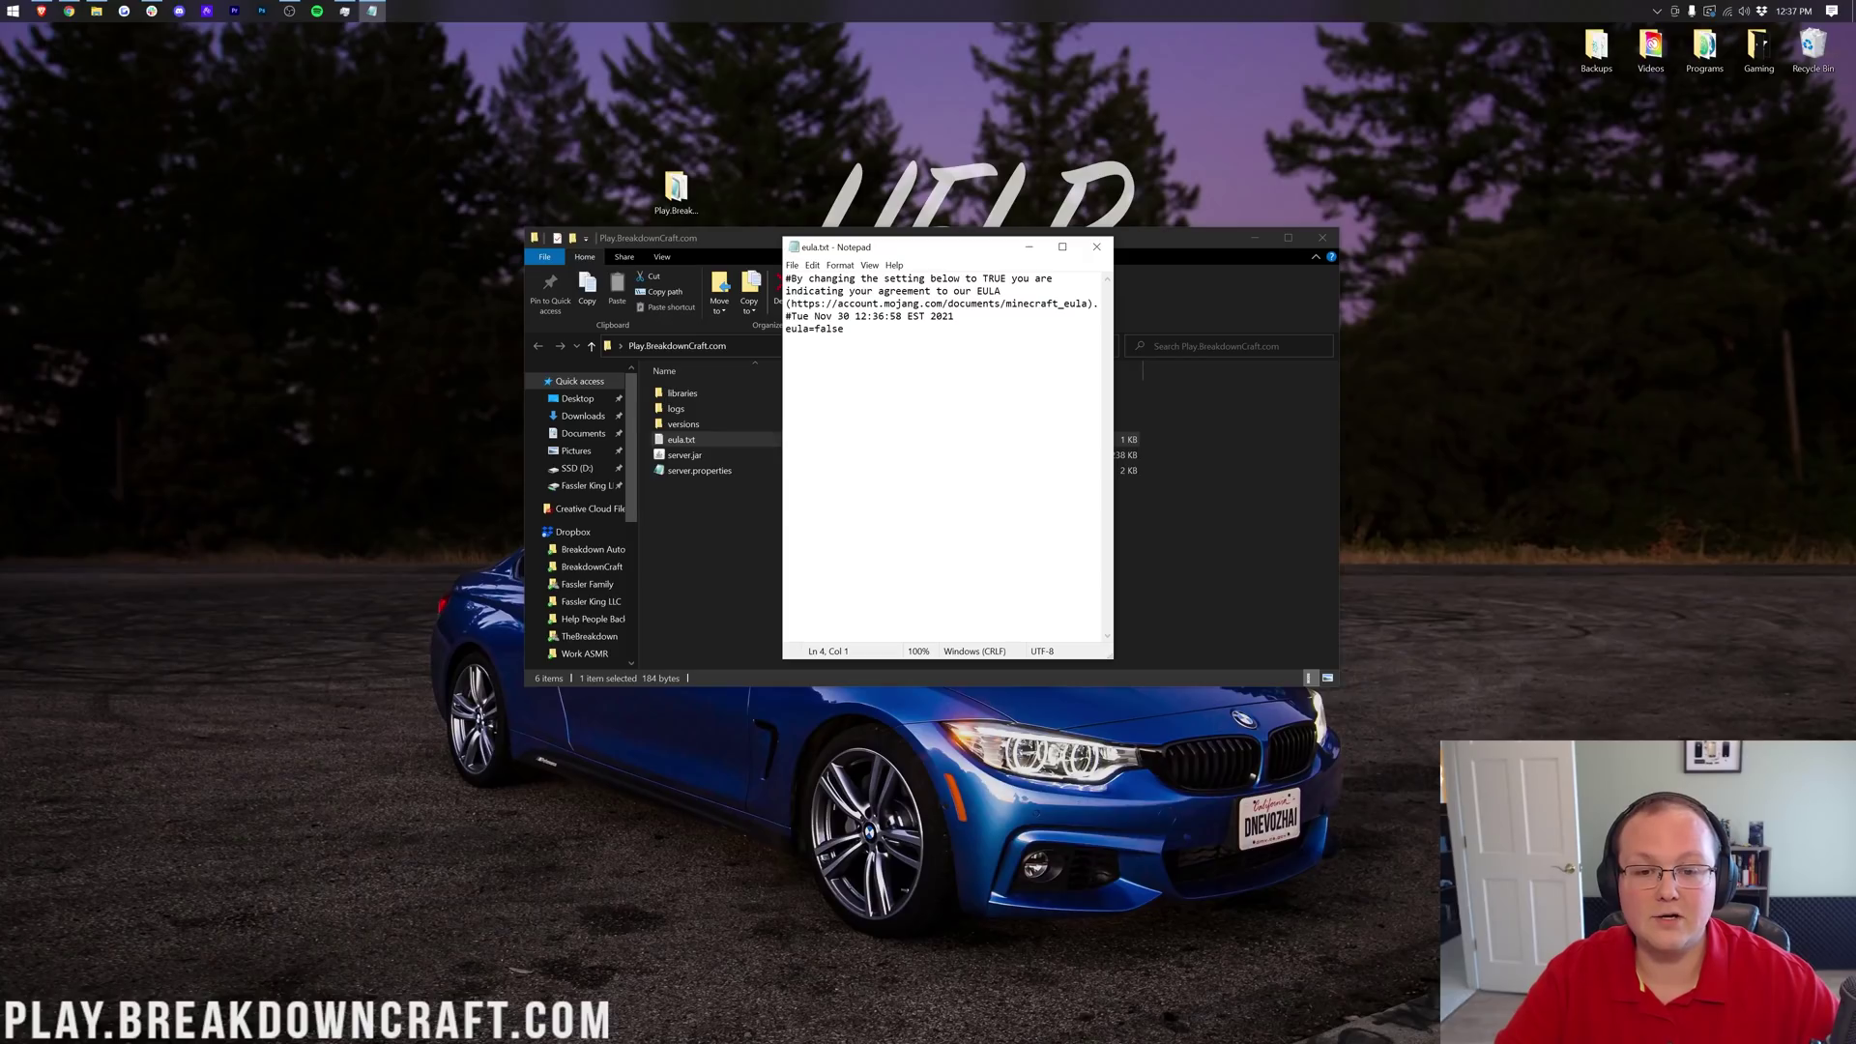
type("tru")
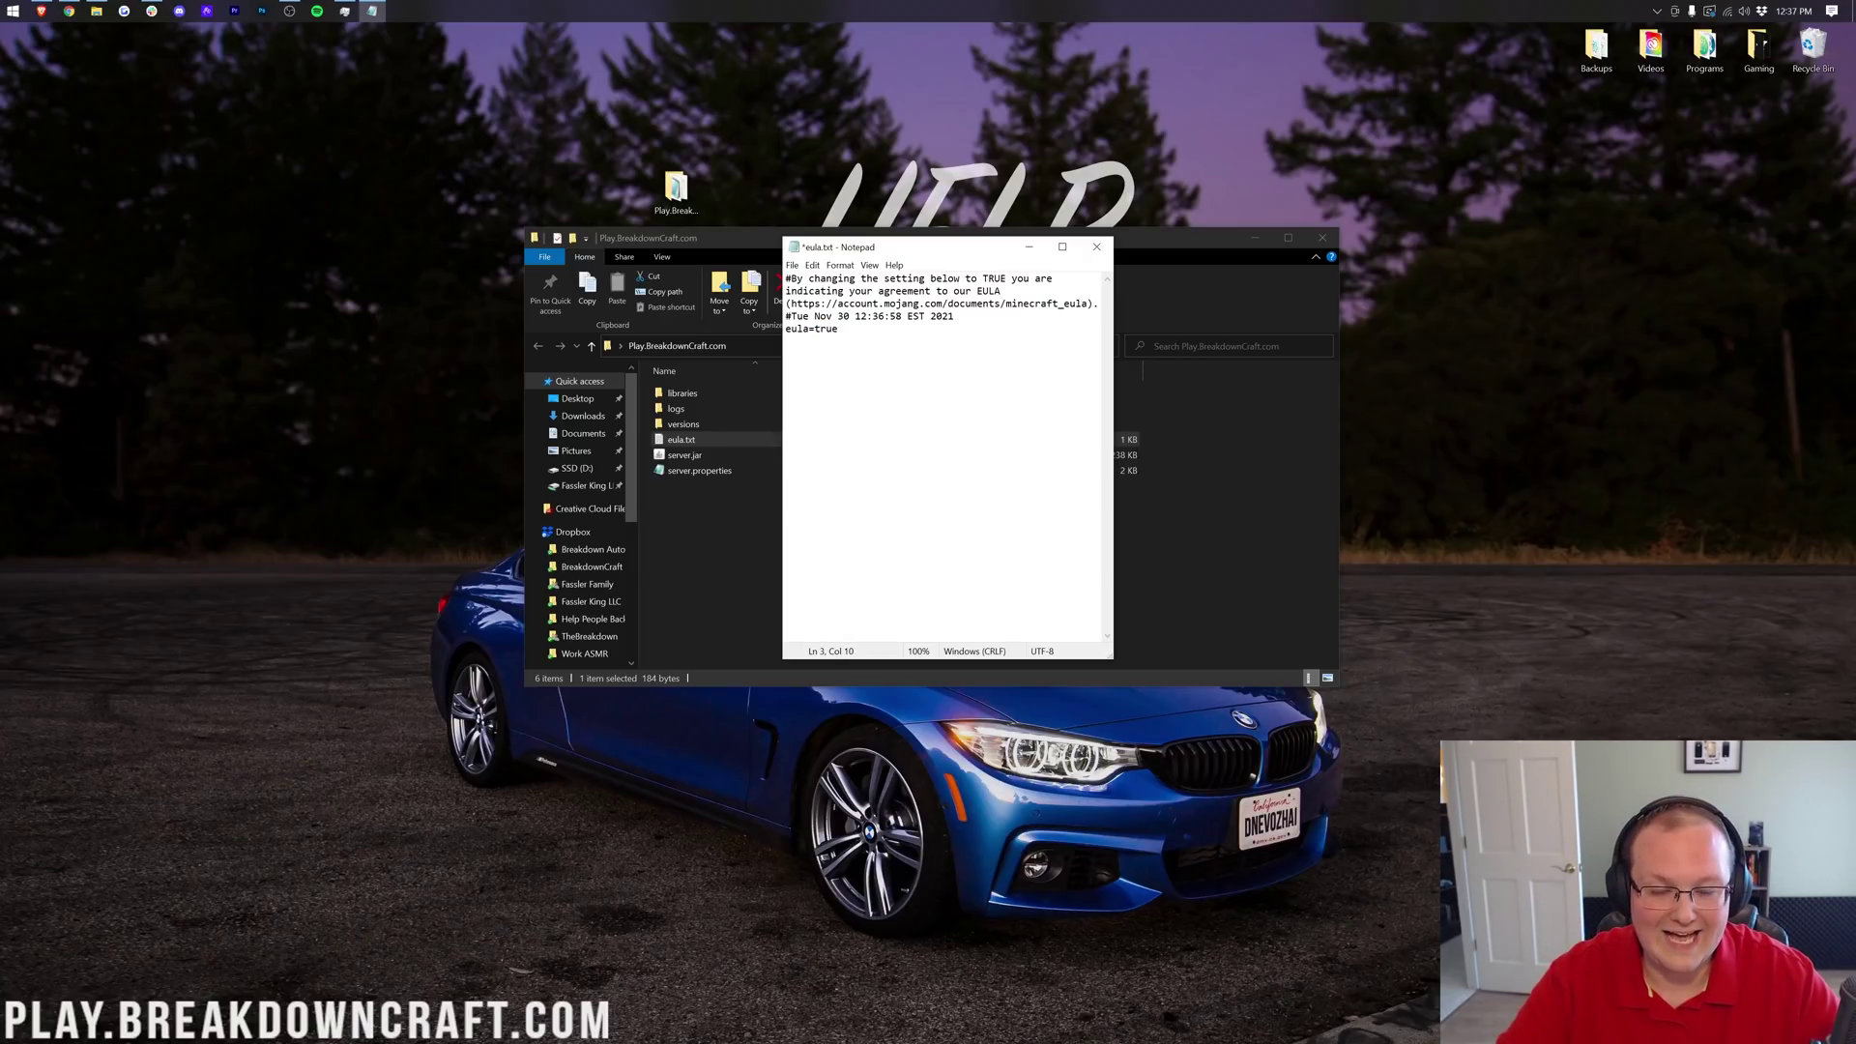
key("alt+f")
key("s")
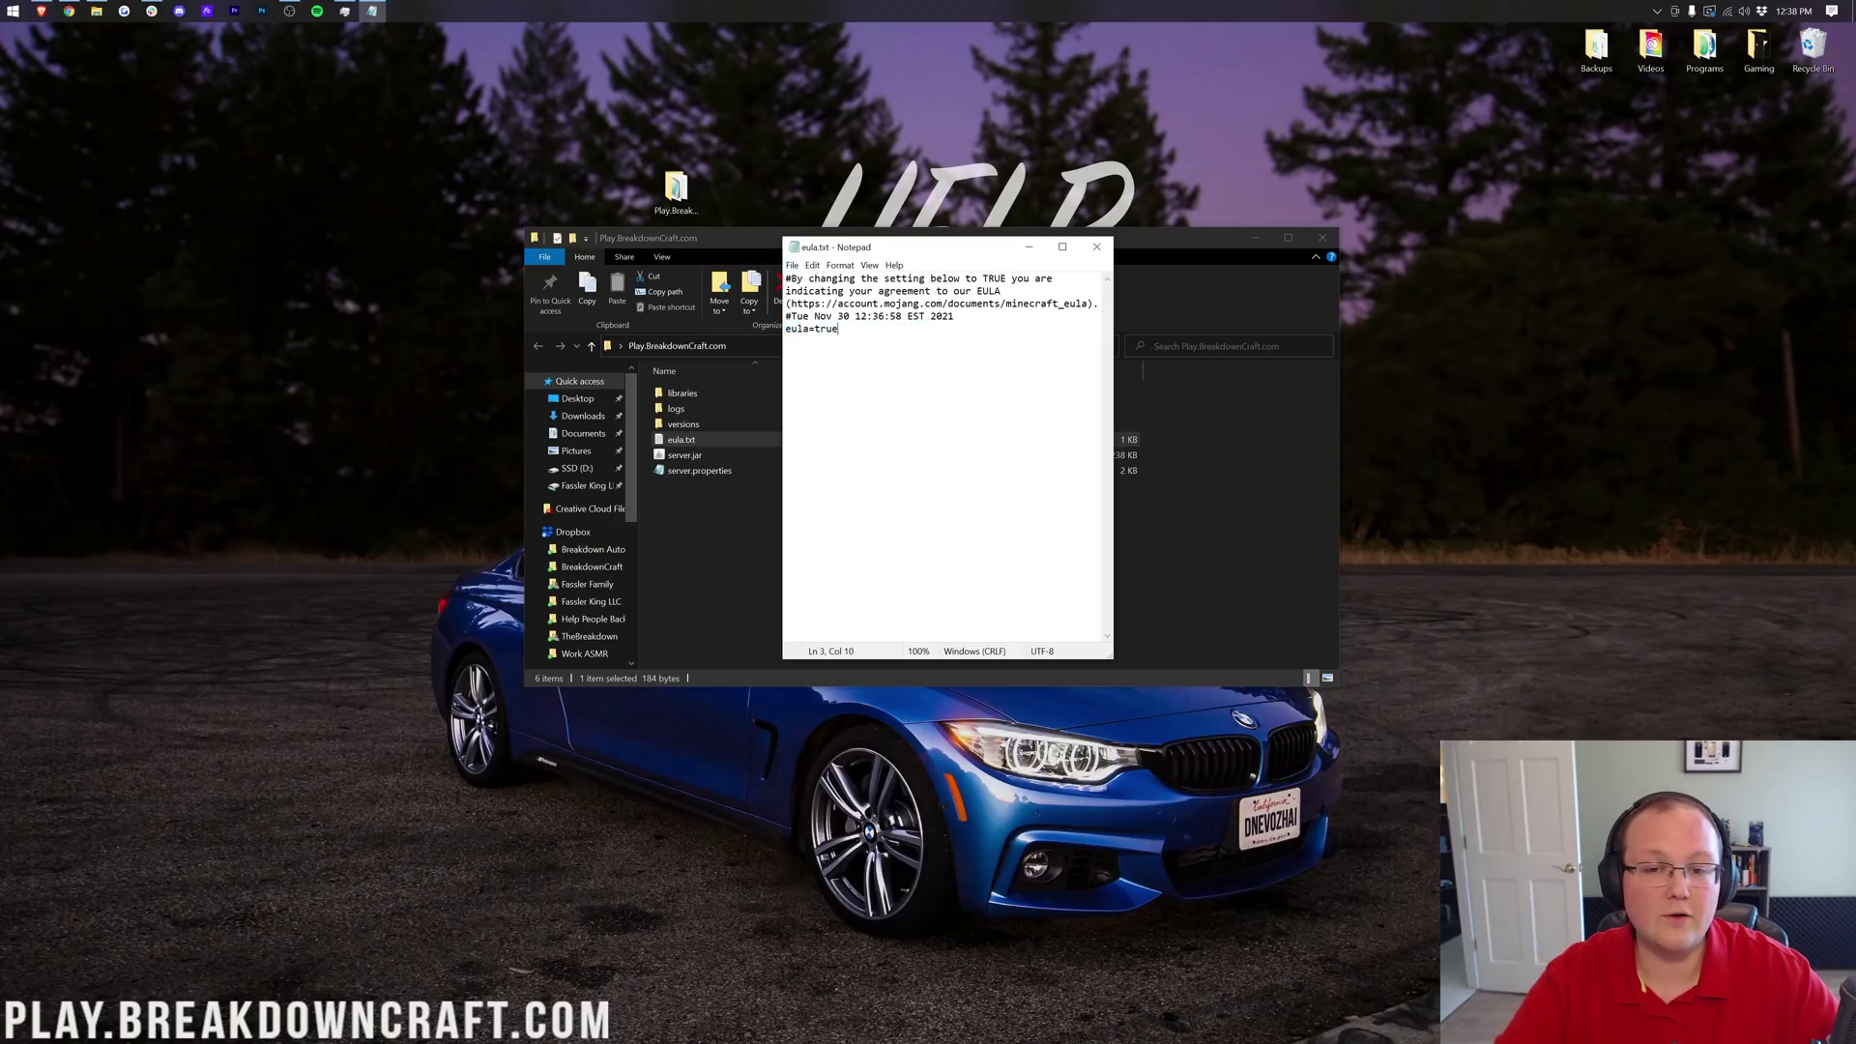
left_click(1097, 247)
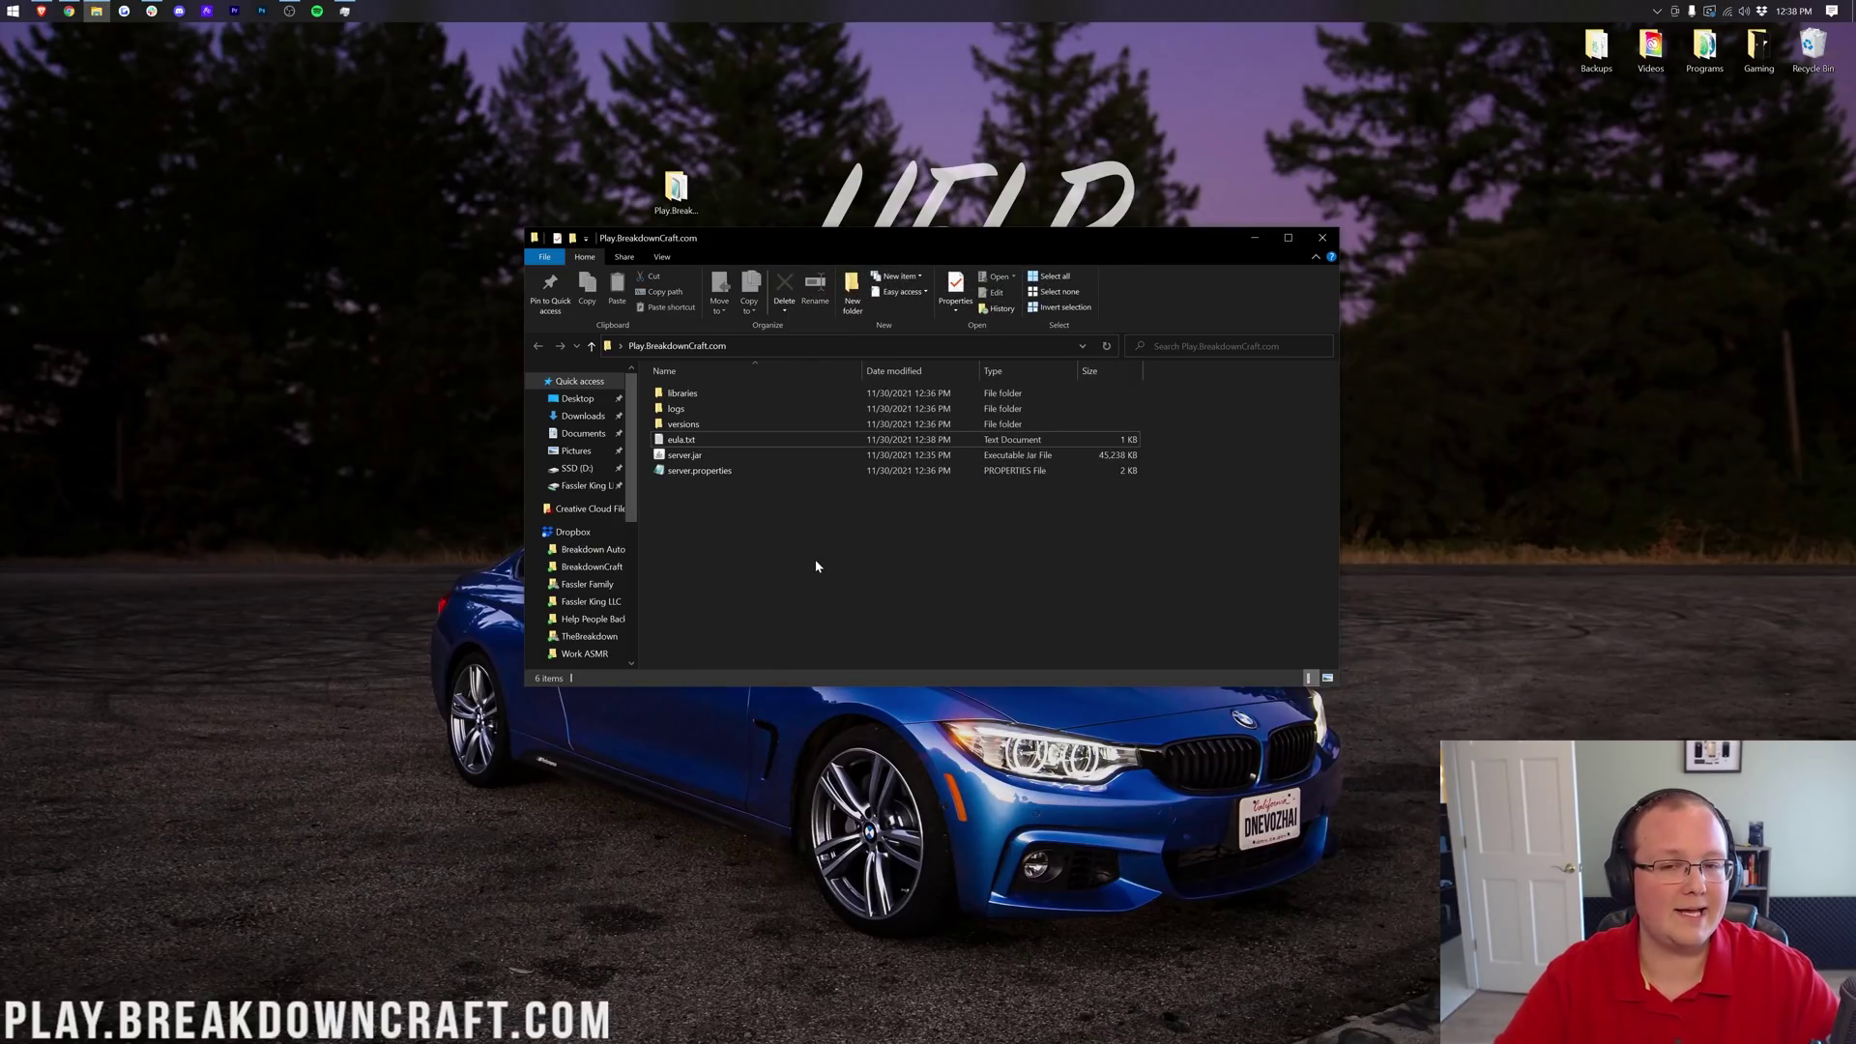
Run server.jar again and bring up the Jarfix repair guide in the browser.
double_click(721, 459)
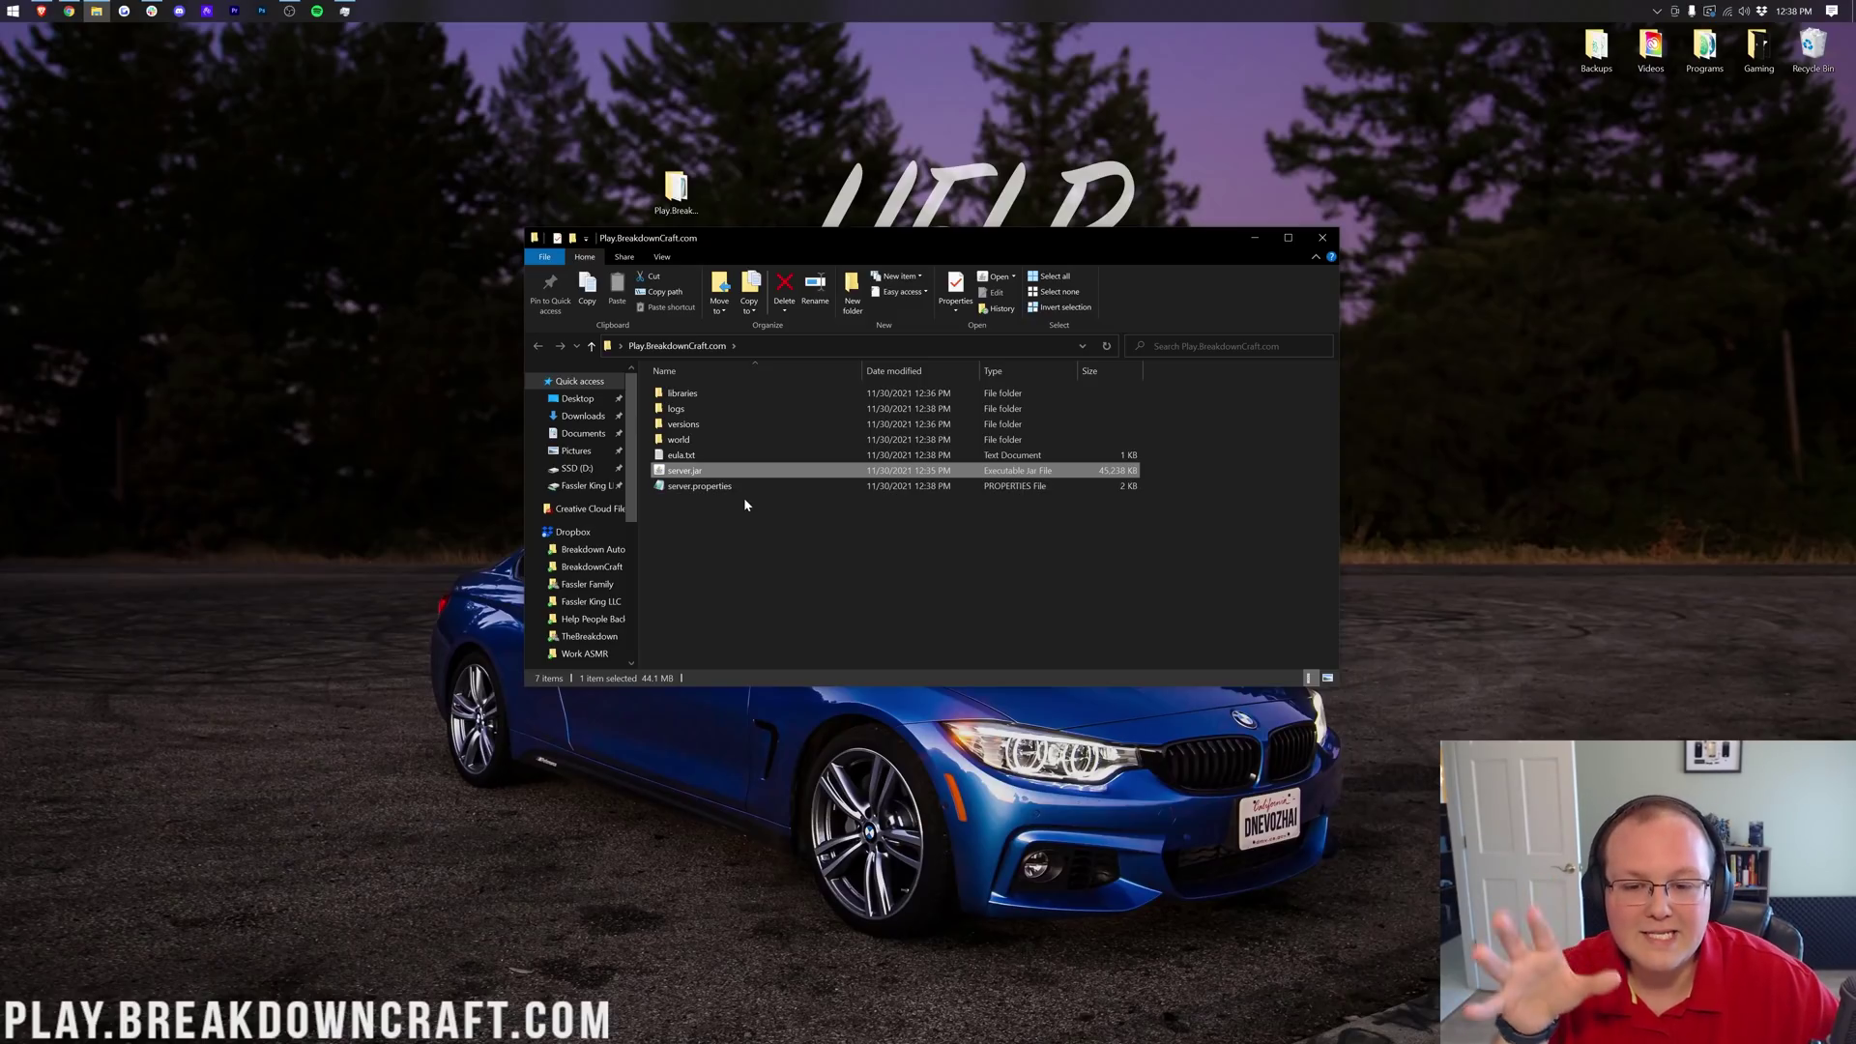
left_click(69, 10)
left_click(740, 38)
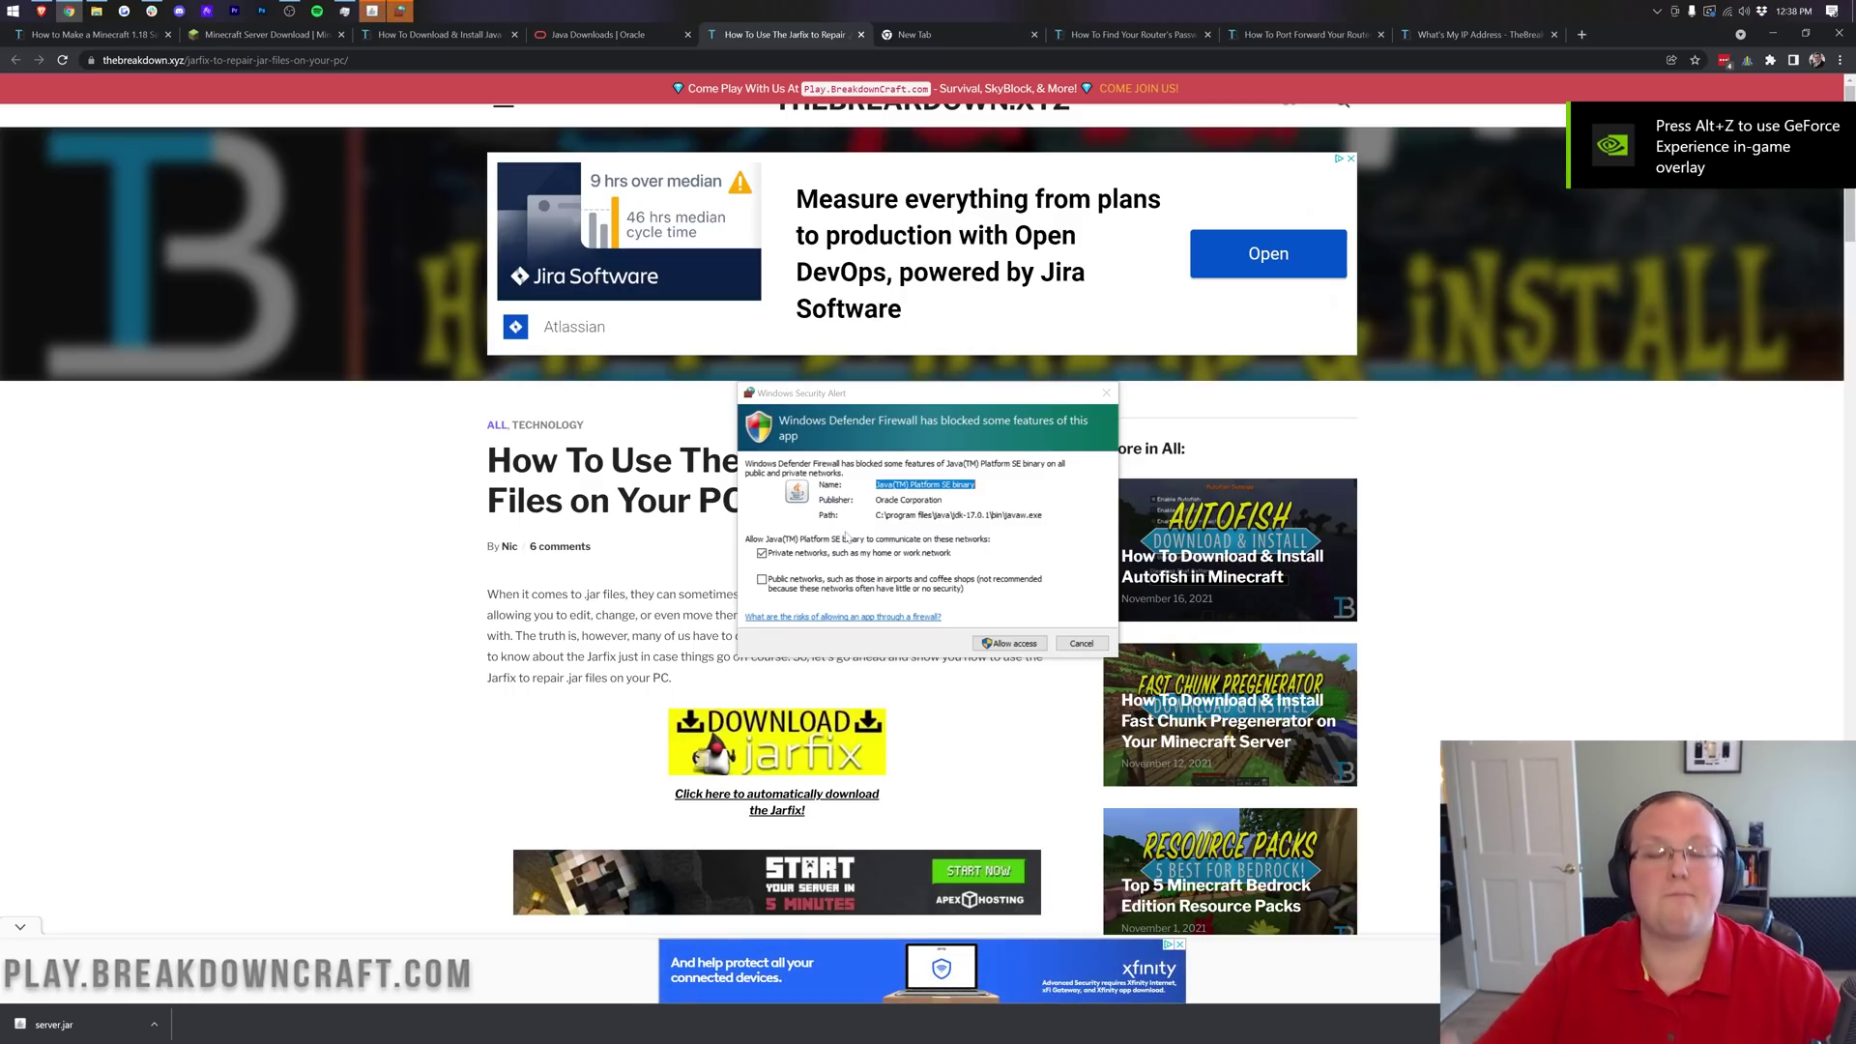
Allow Java(TM) Platform SE binary through Windows Defender Firewall on both private and public networks.
left_click(841, 585)
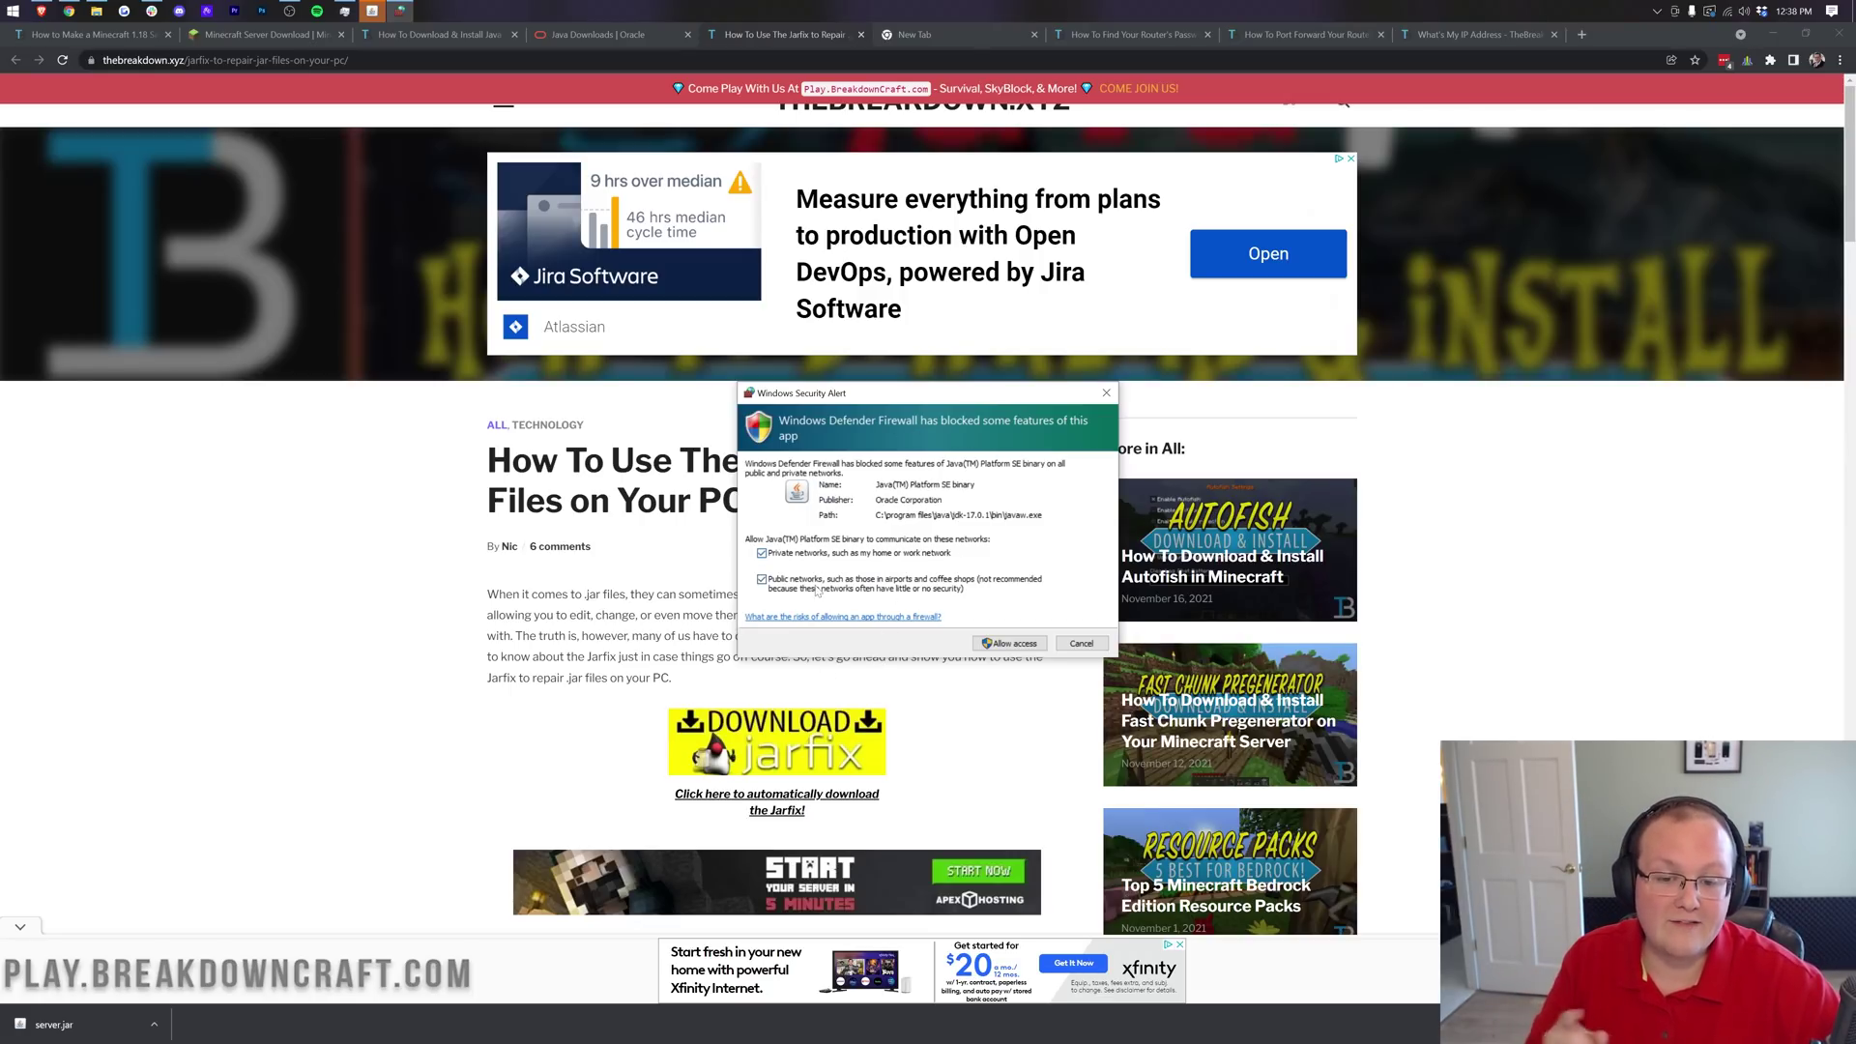
left_click(1009, 643)
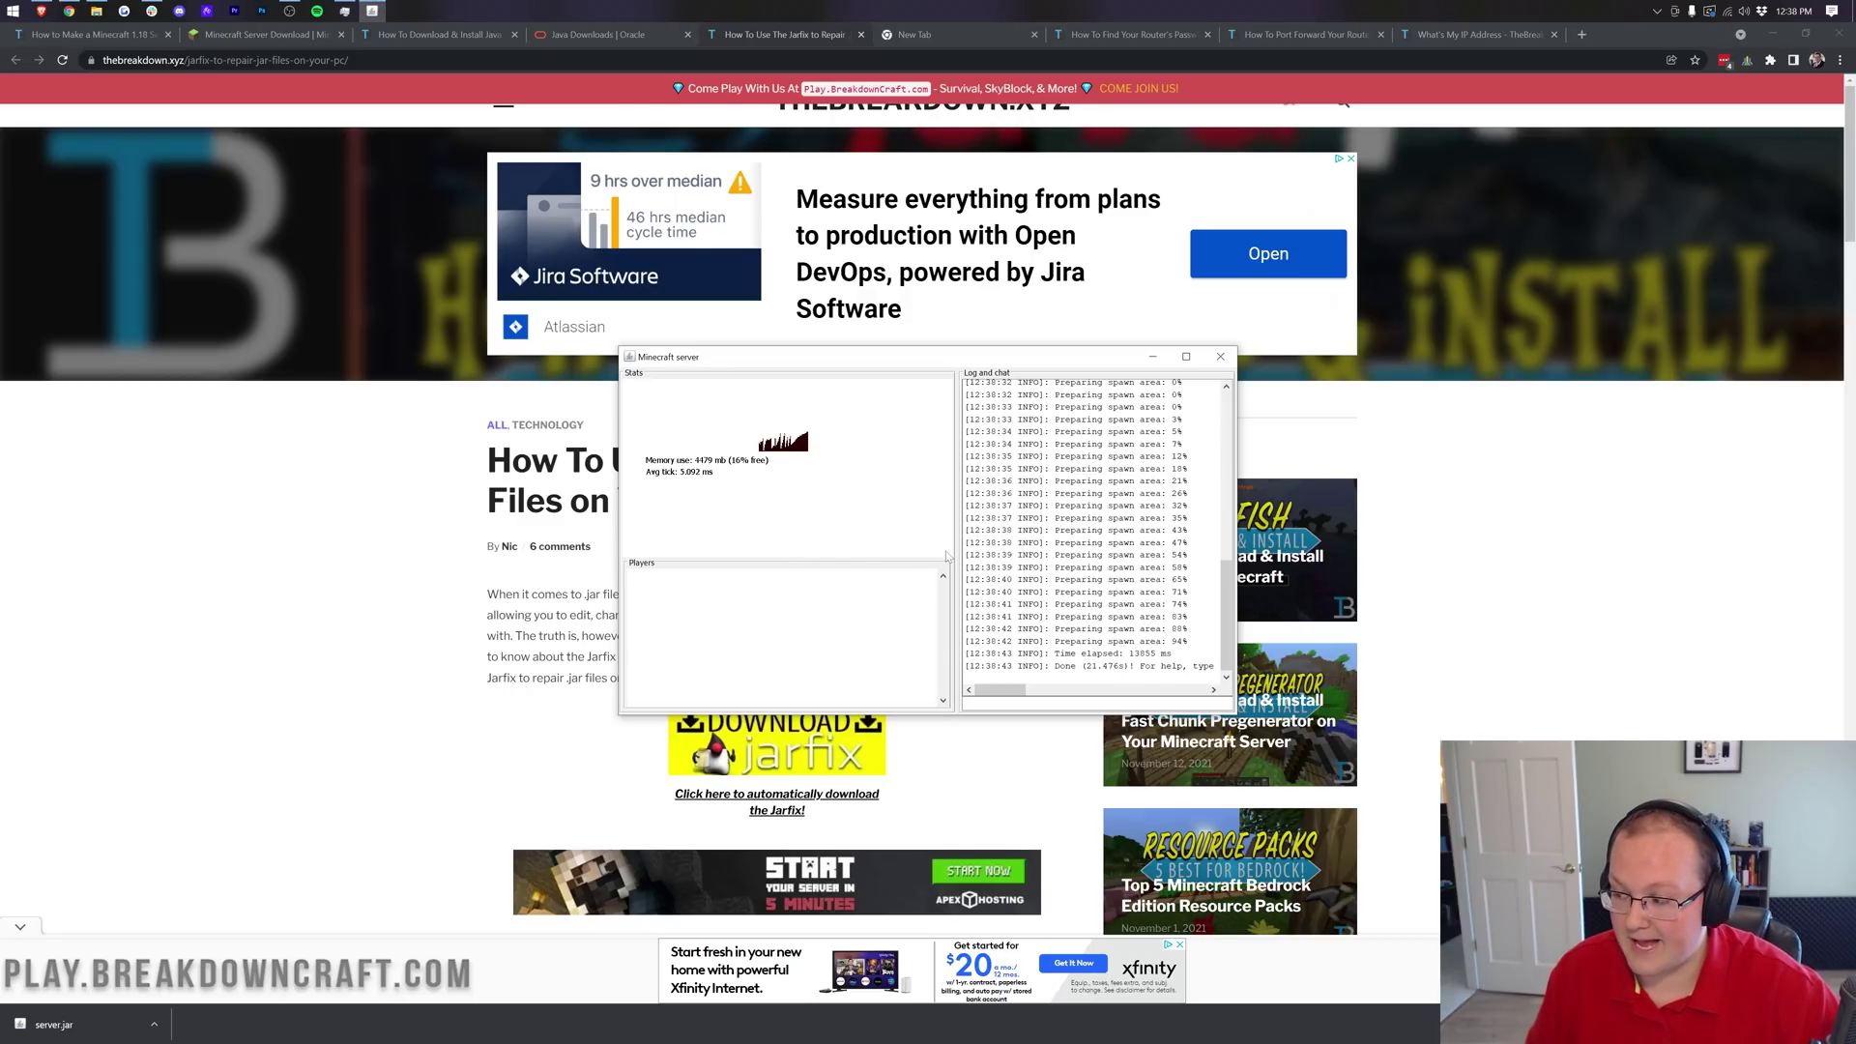
Minimize the browser and recheck the agreement setting in eula.txt in the server folder, closing the file again.
left_click(541, 427)
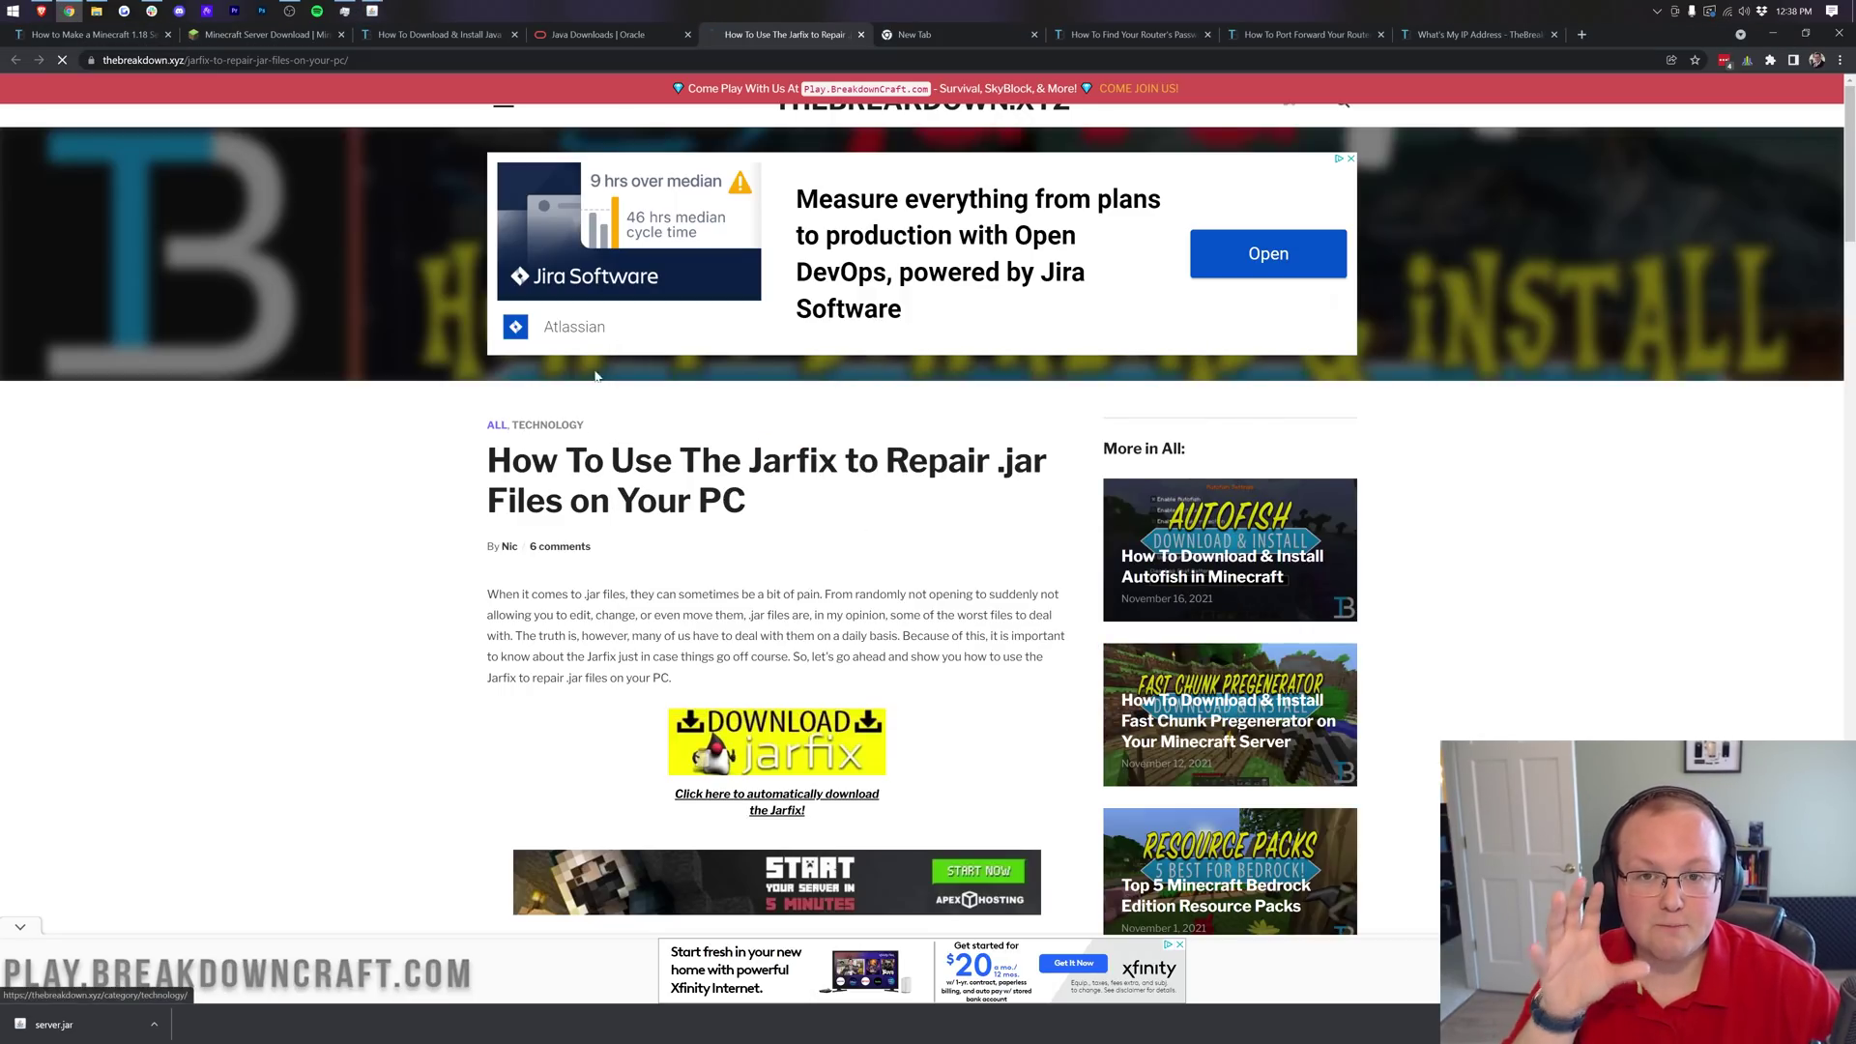
key("alt+Left")
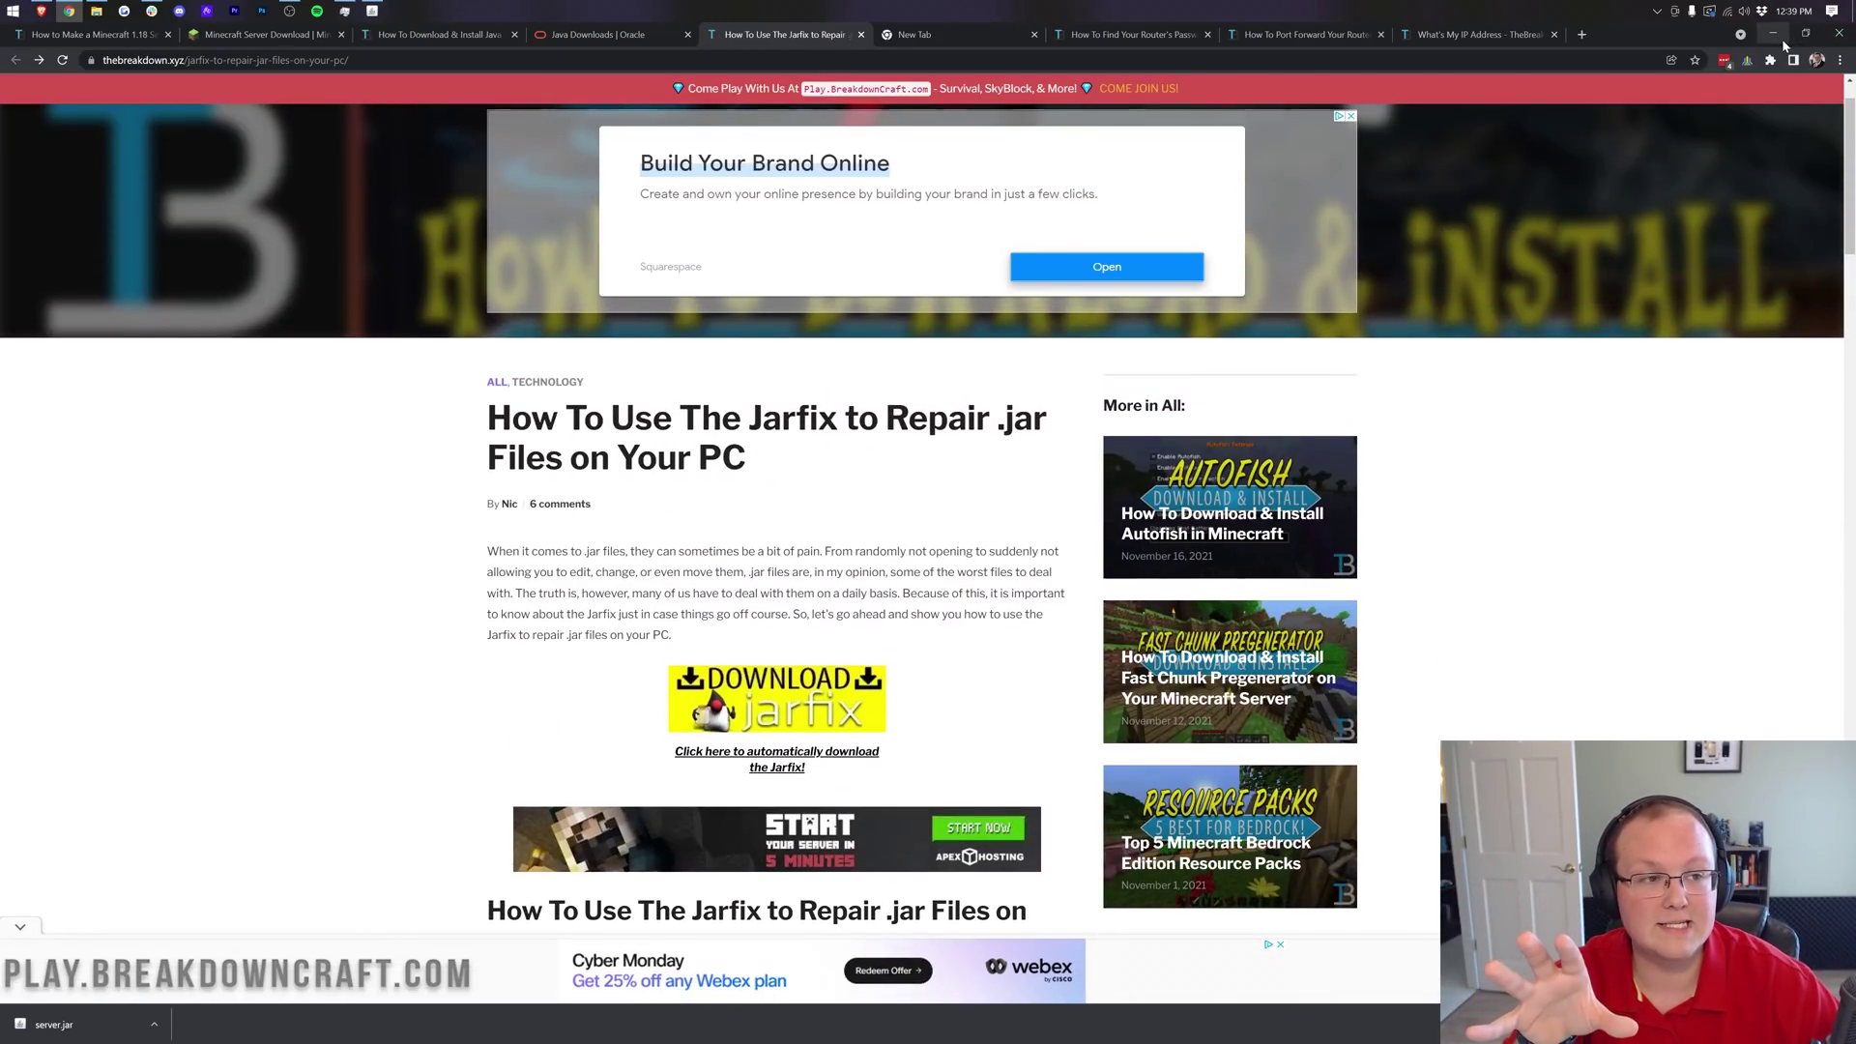
left_click(1772, 34)
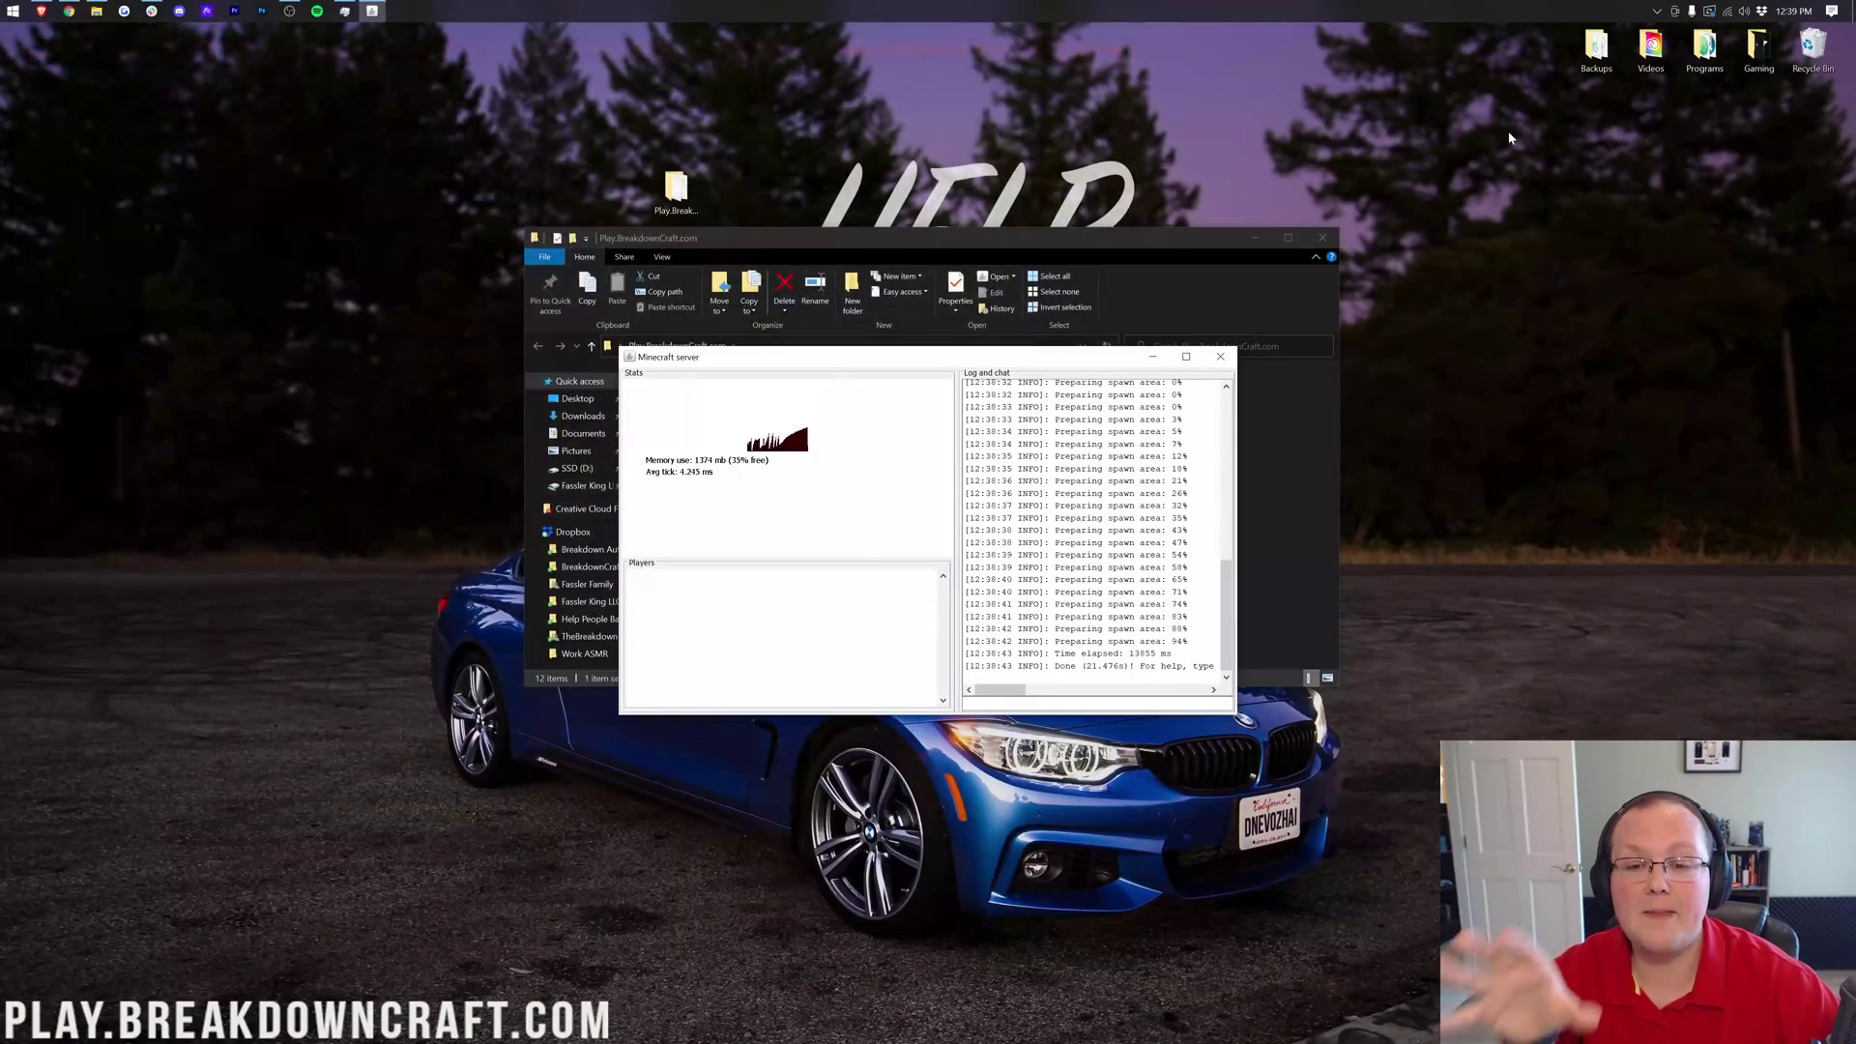
left_click(1140, 254)
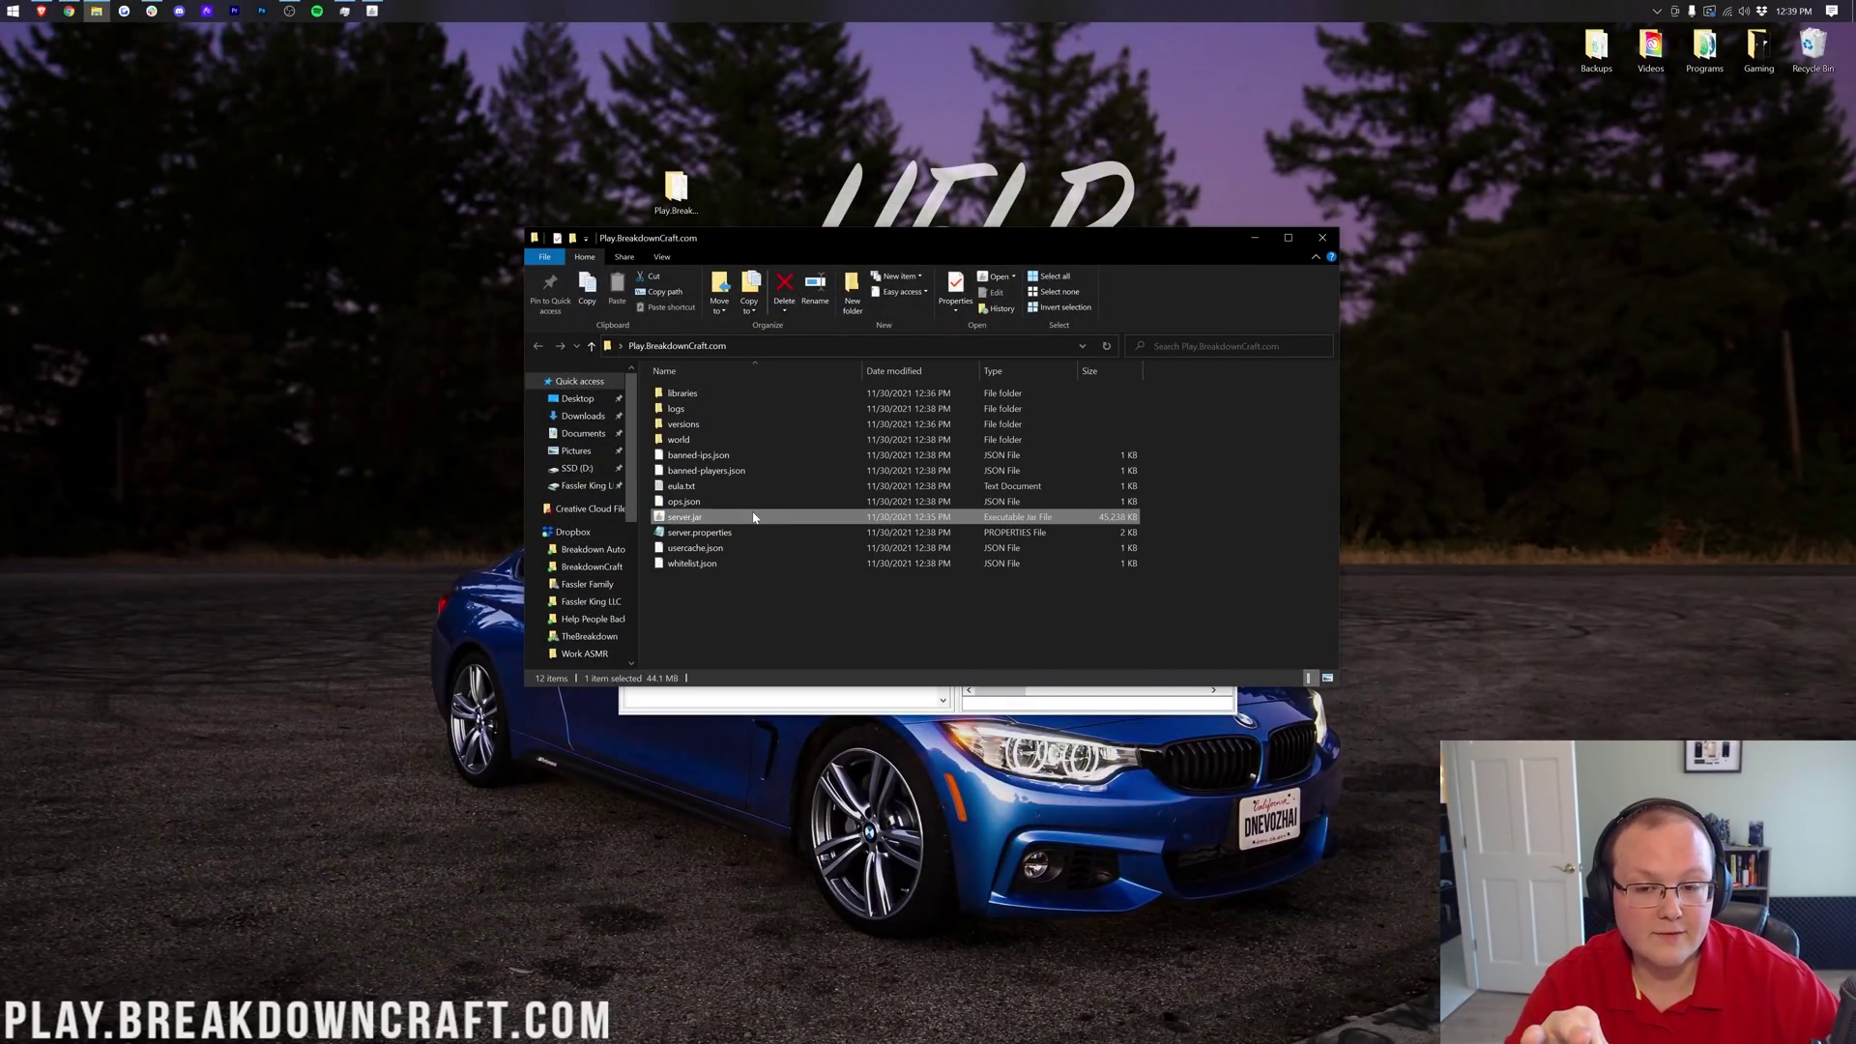
double_click(741, 485)
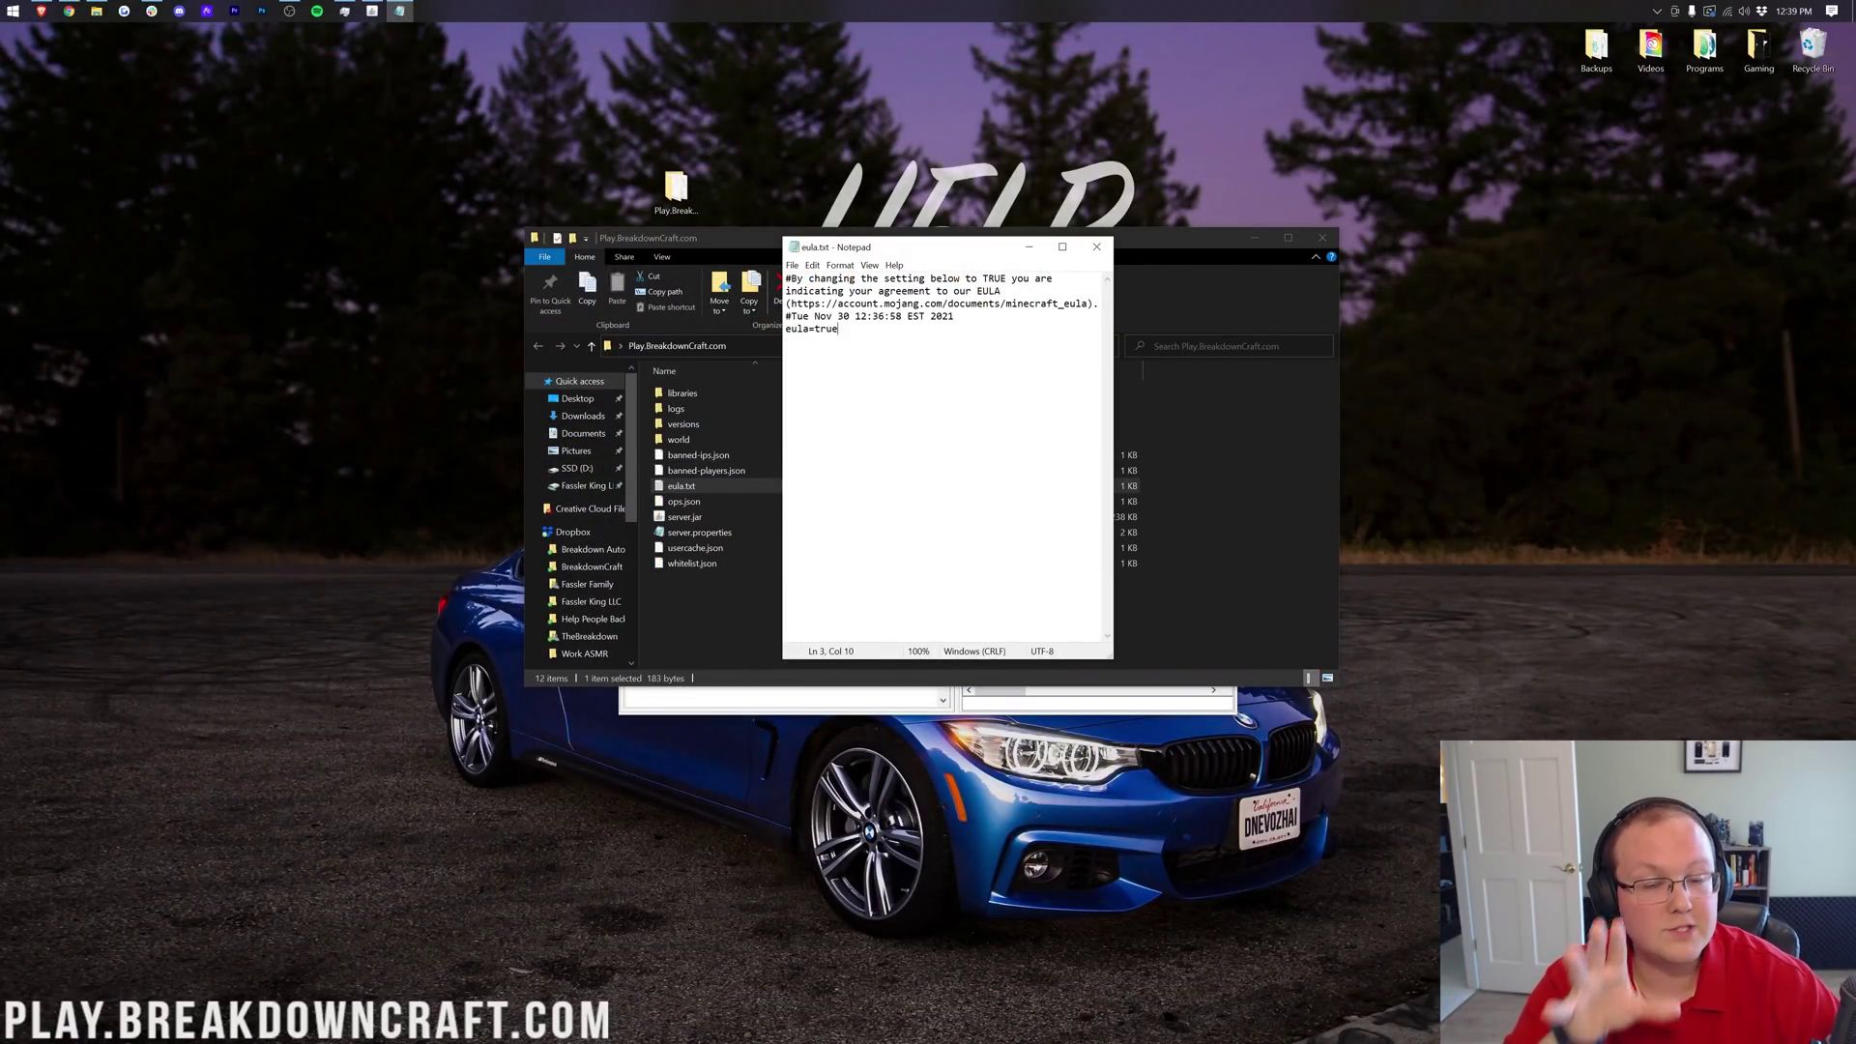
left_click(1097, 247)
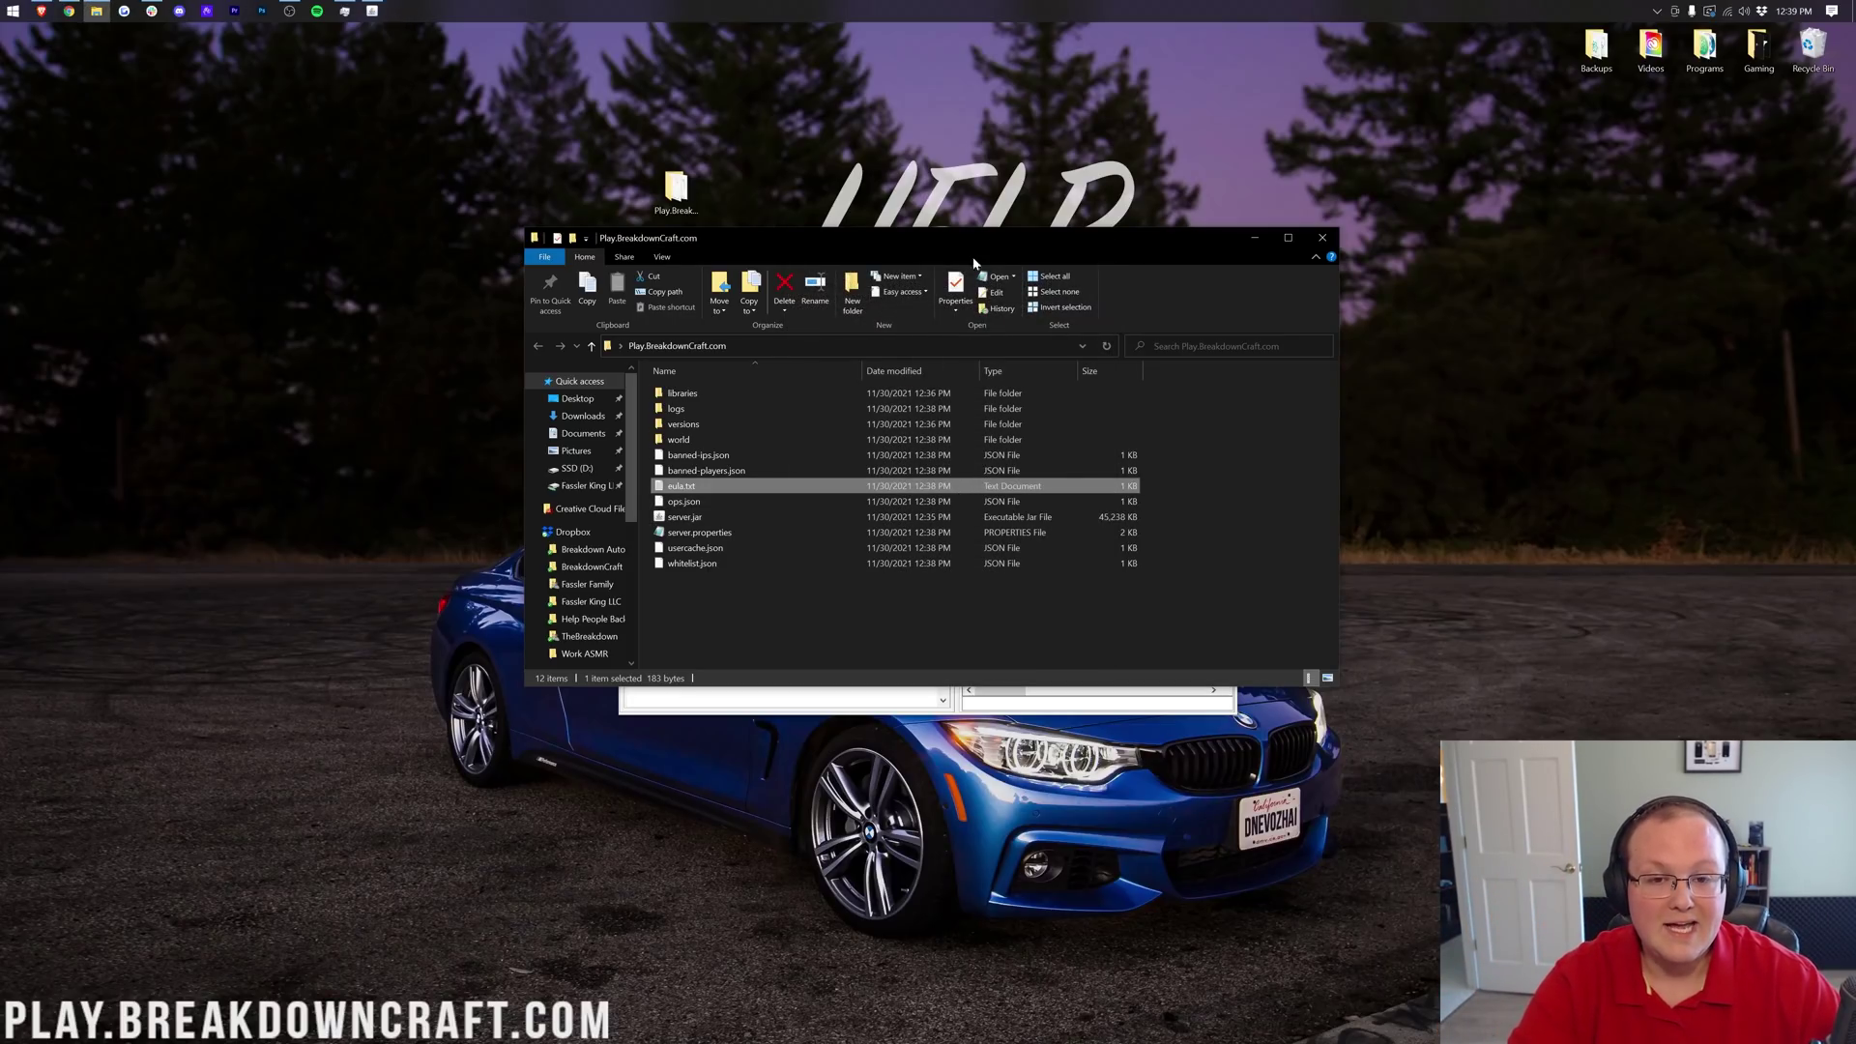
Arrange the Minecraft server window and the Play.BreakdownCraft.com folder window side by side.
left_click_drag(933, 254, 1189, 251)
left_click_drag(727, 358, 267, 254)
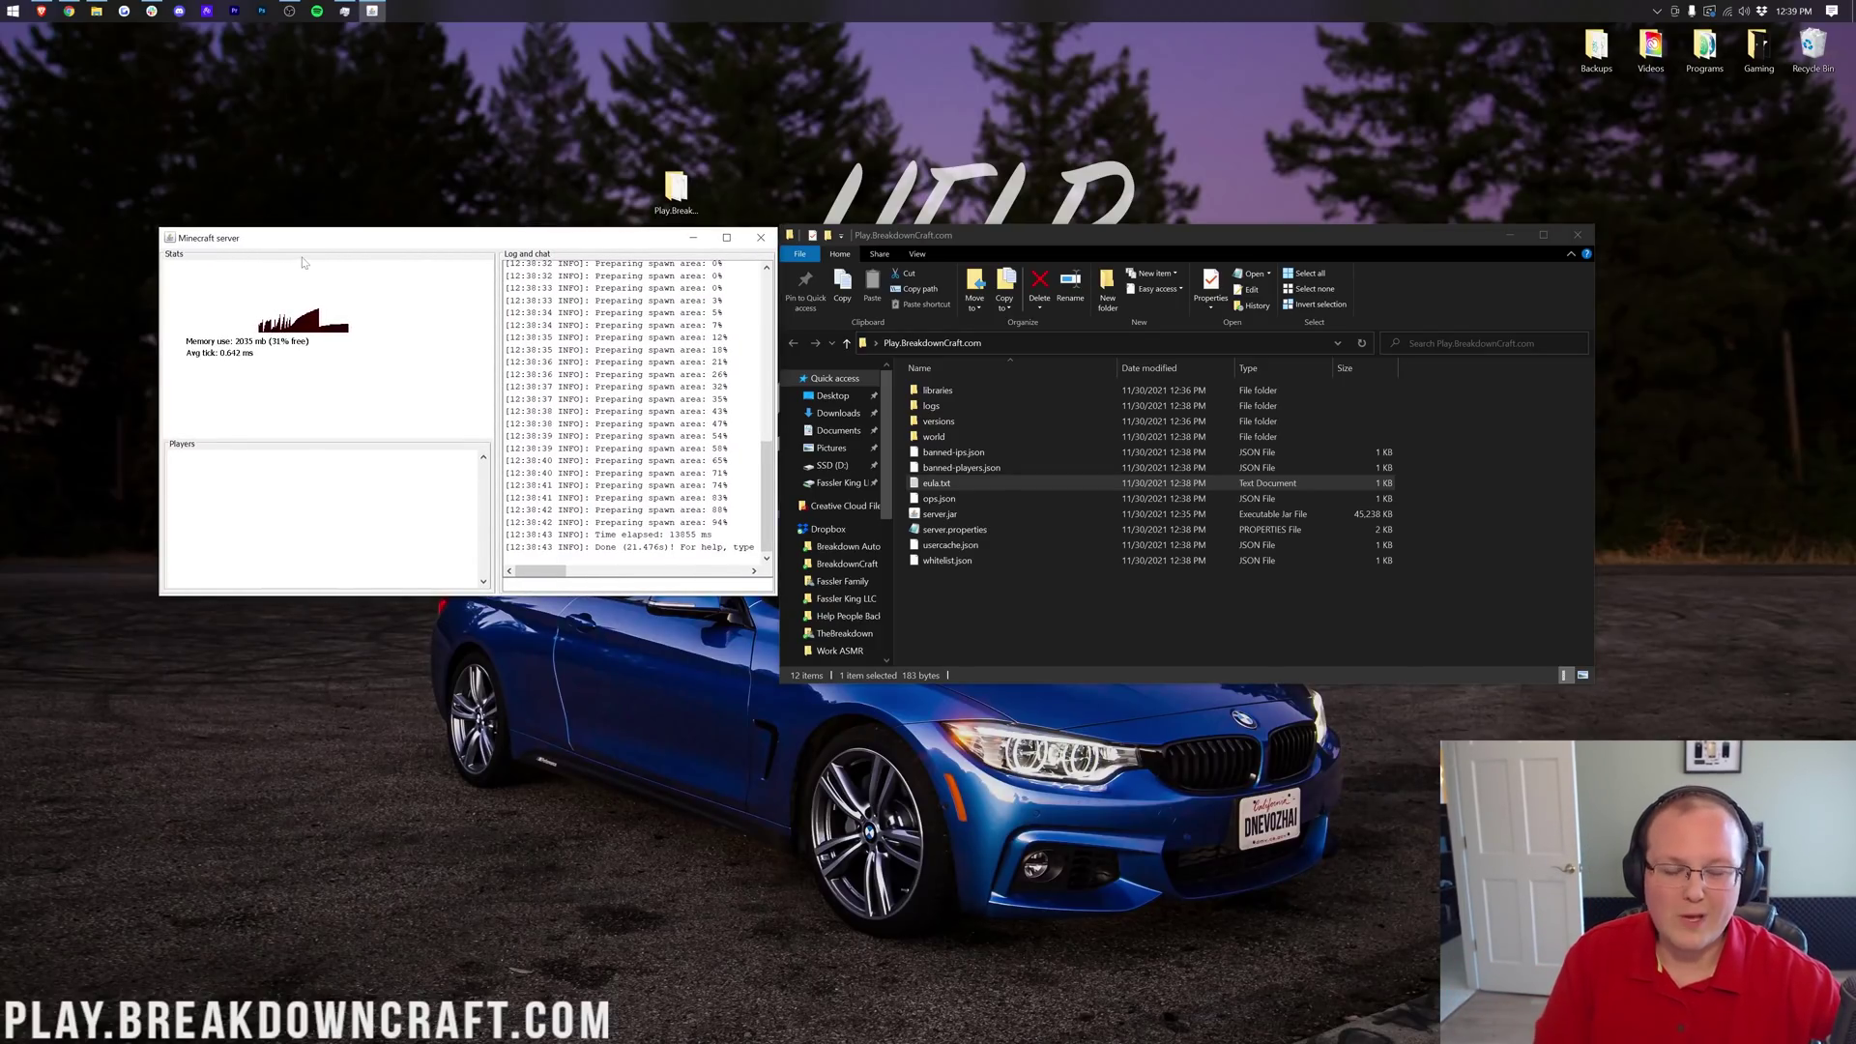
Open the Minecraft Launcher and start the Java Edition 1.18 installation.
left_click(4, 6)
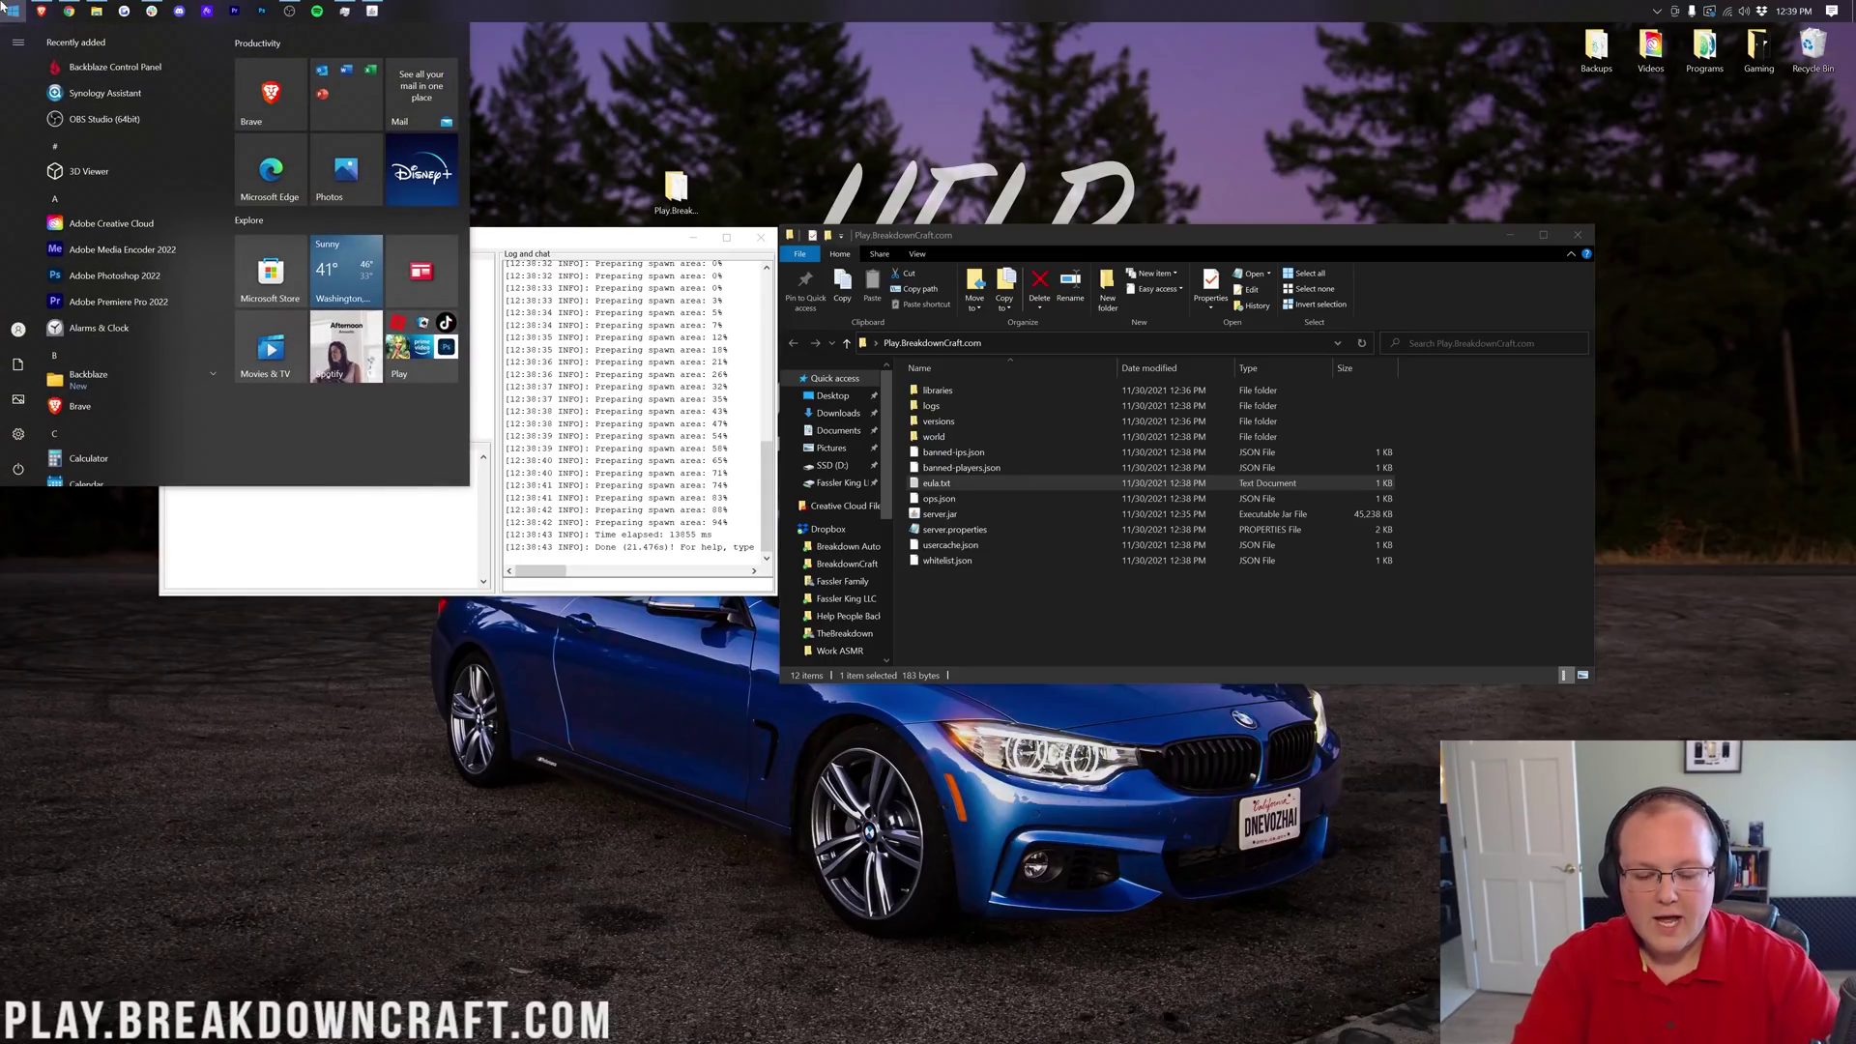
type("mine")
key("Escape")
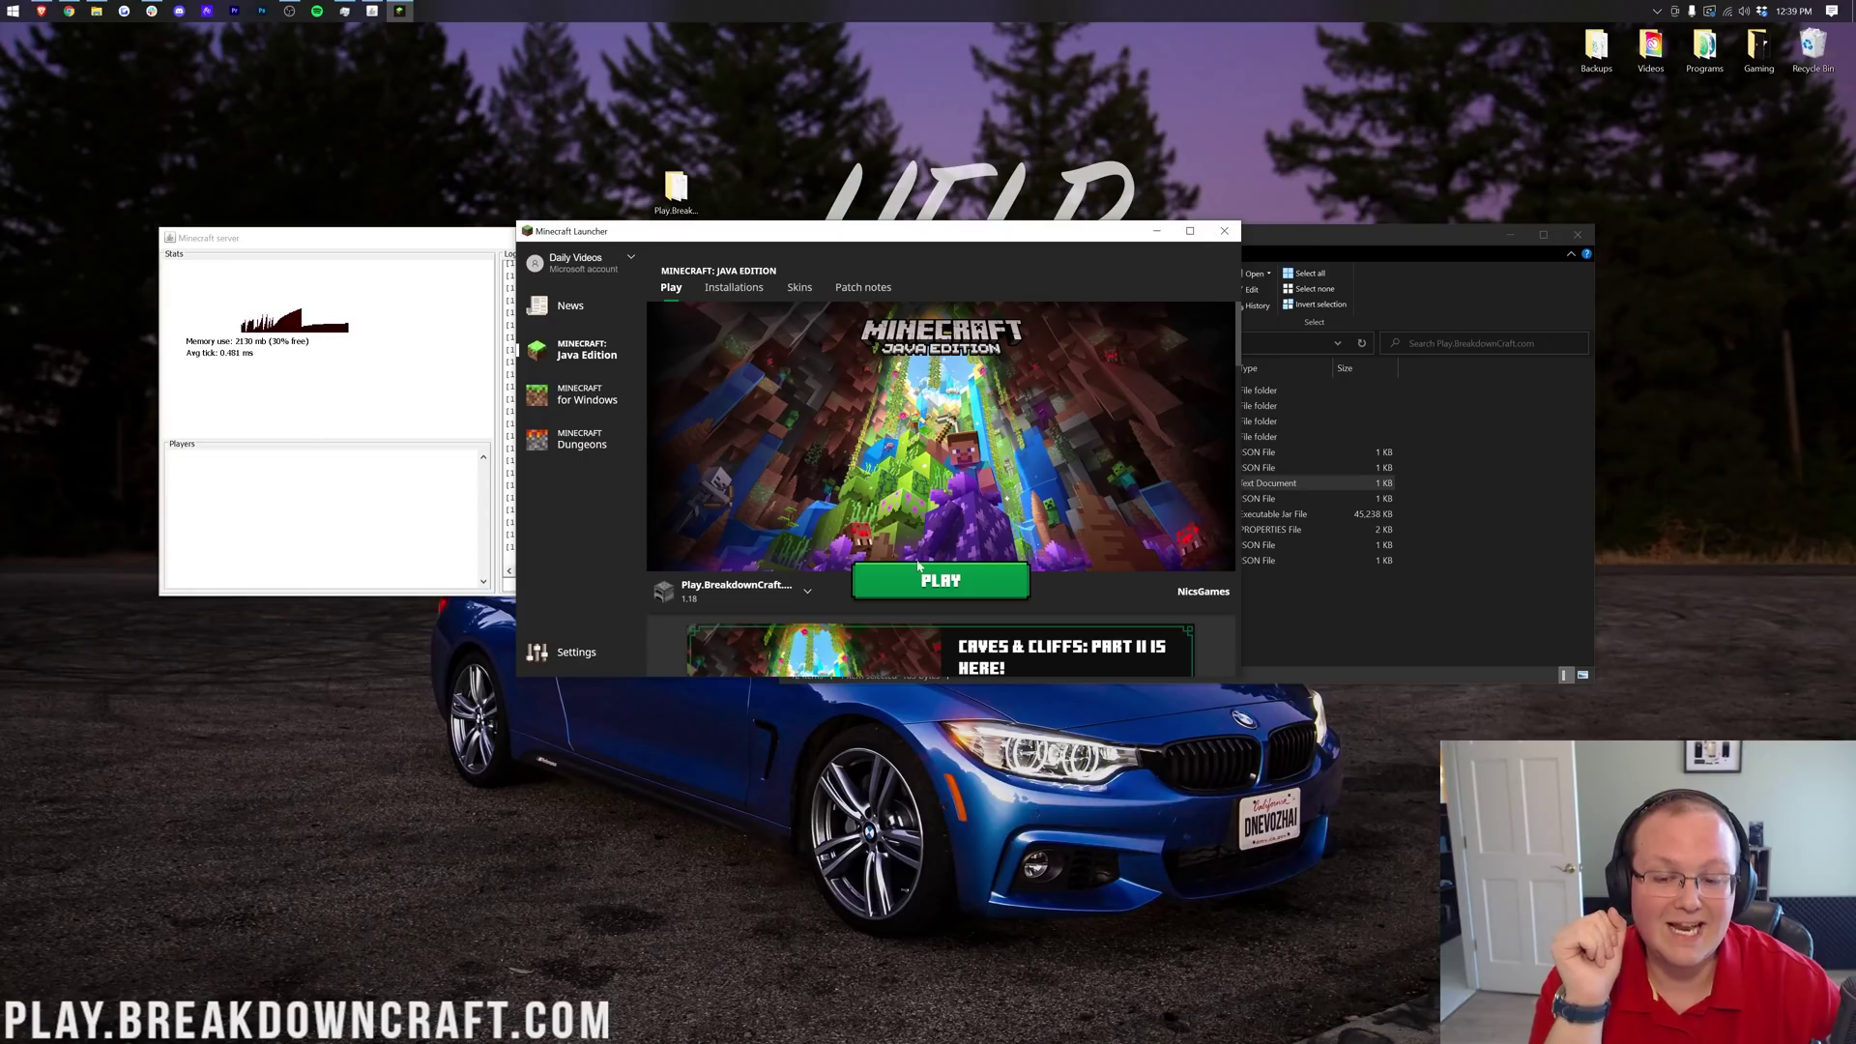
left_click(927, 586)
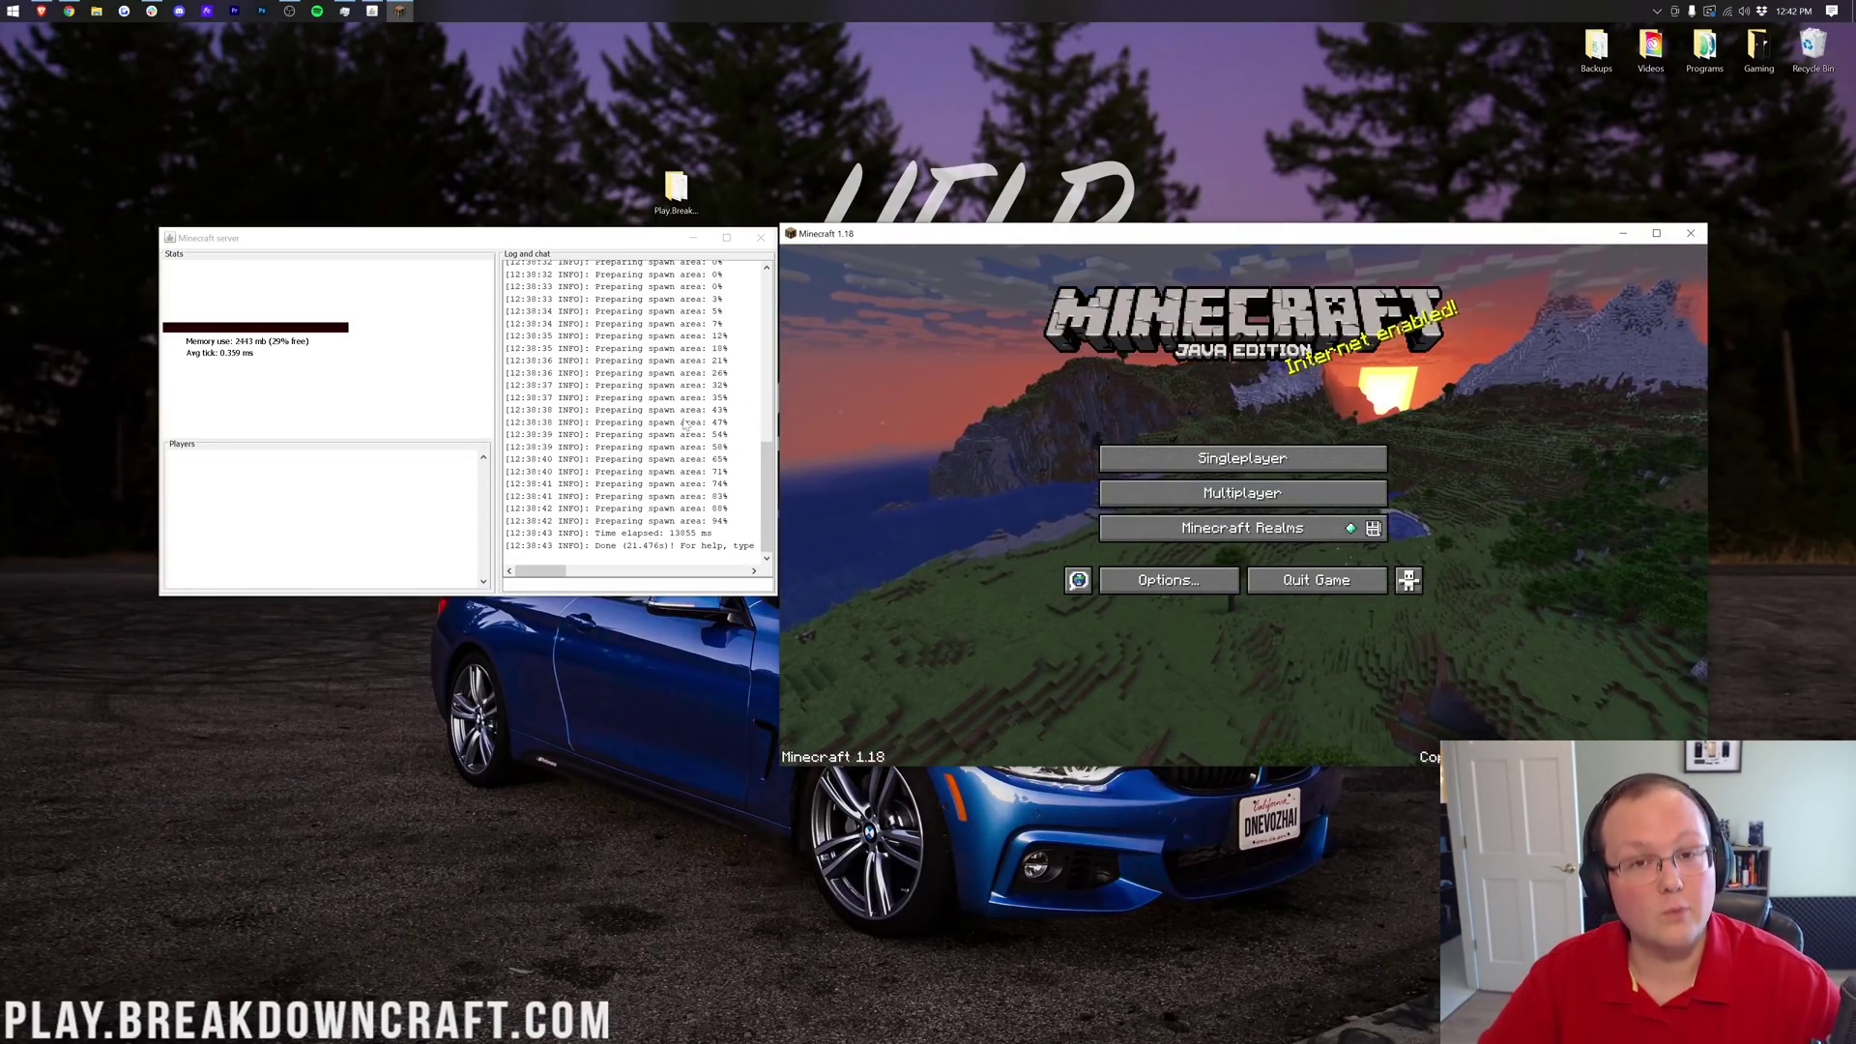
Join the local multiplayer server through a direct connection to the address localhost and walk forward in the world.
left_click(1122, 497)
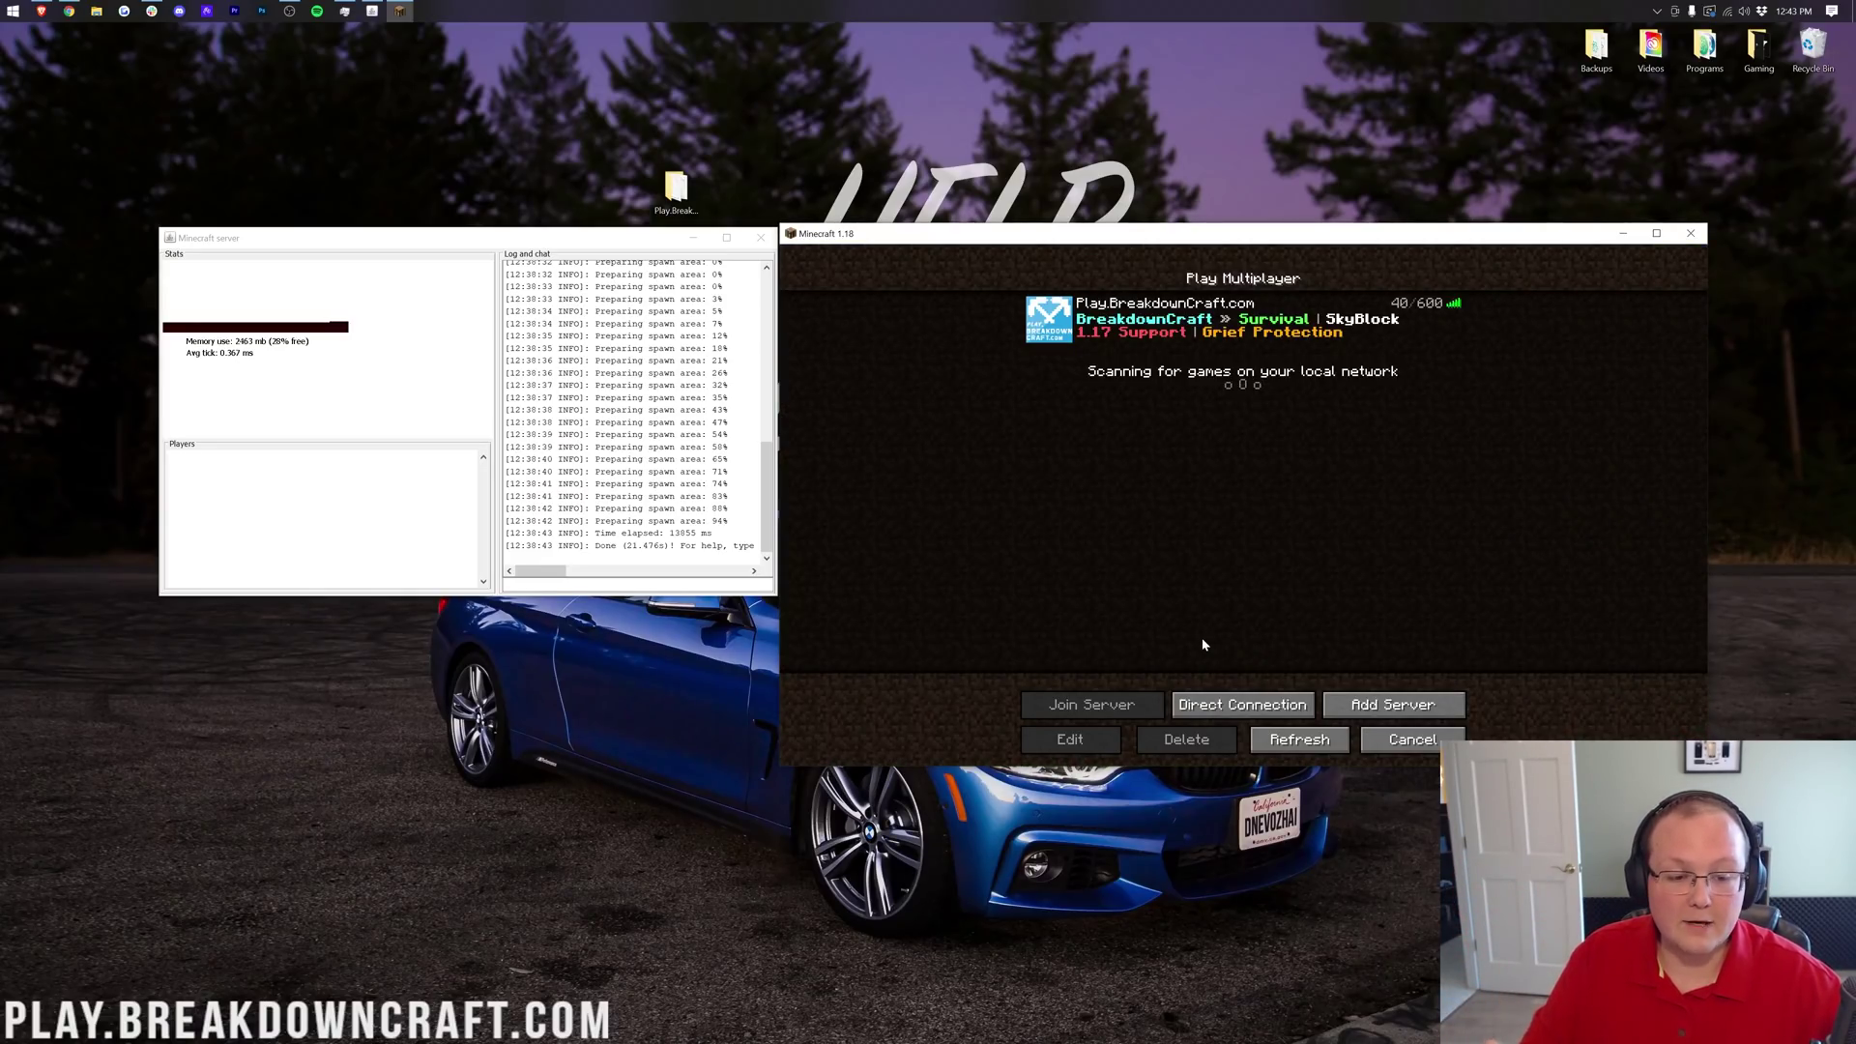
left_click(1238, 703)
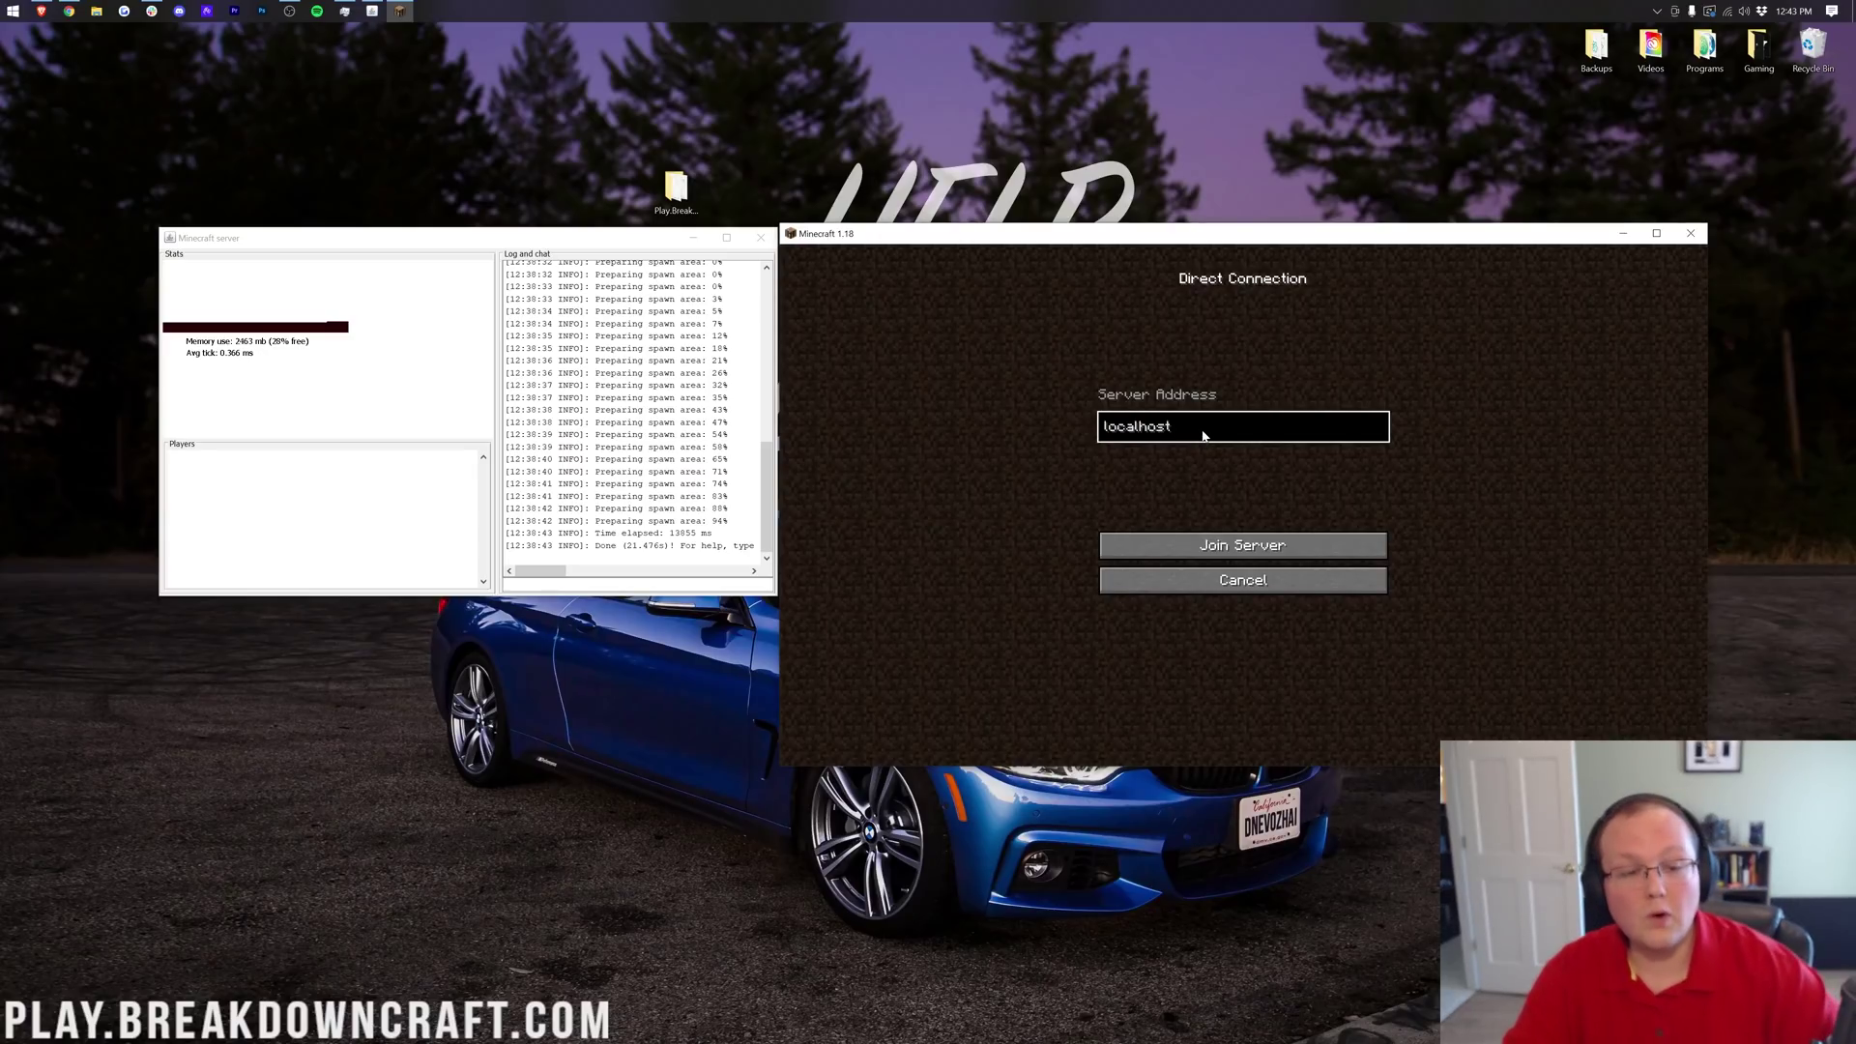
key("ctrl+a")
type("l")
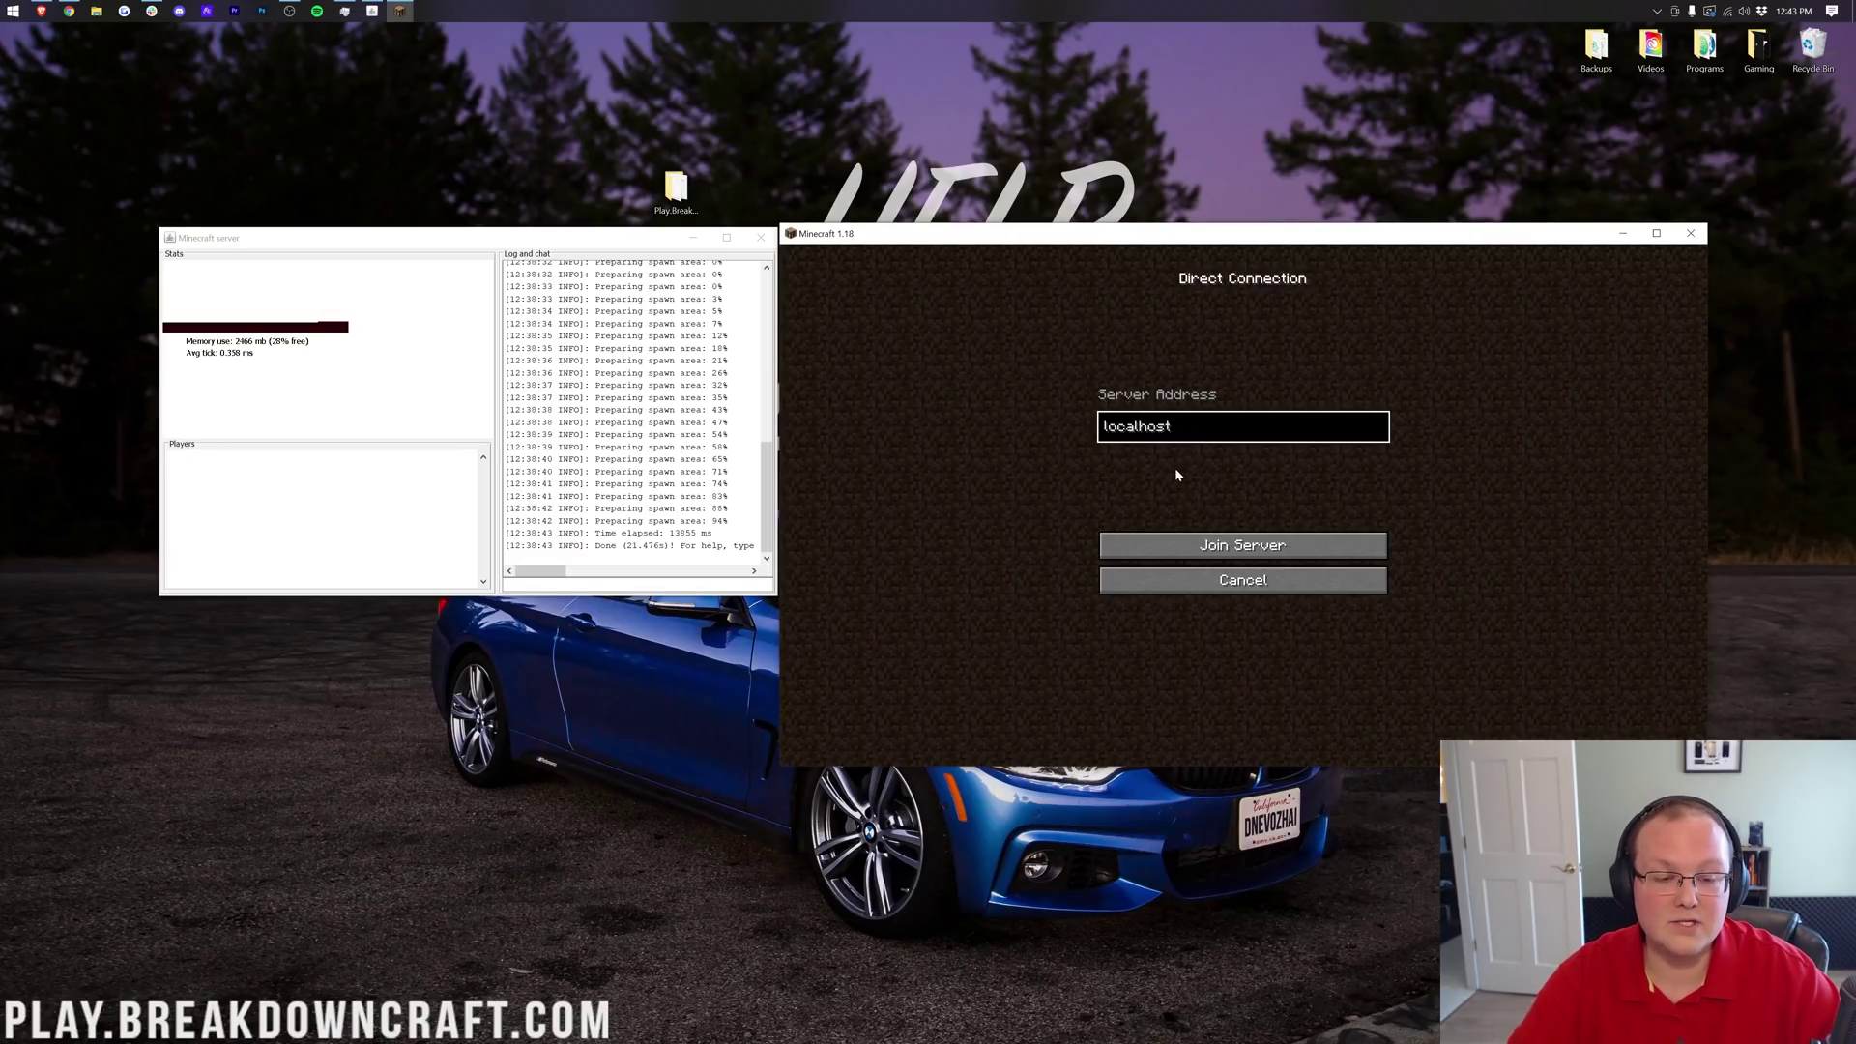
left_click(1236, 547)
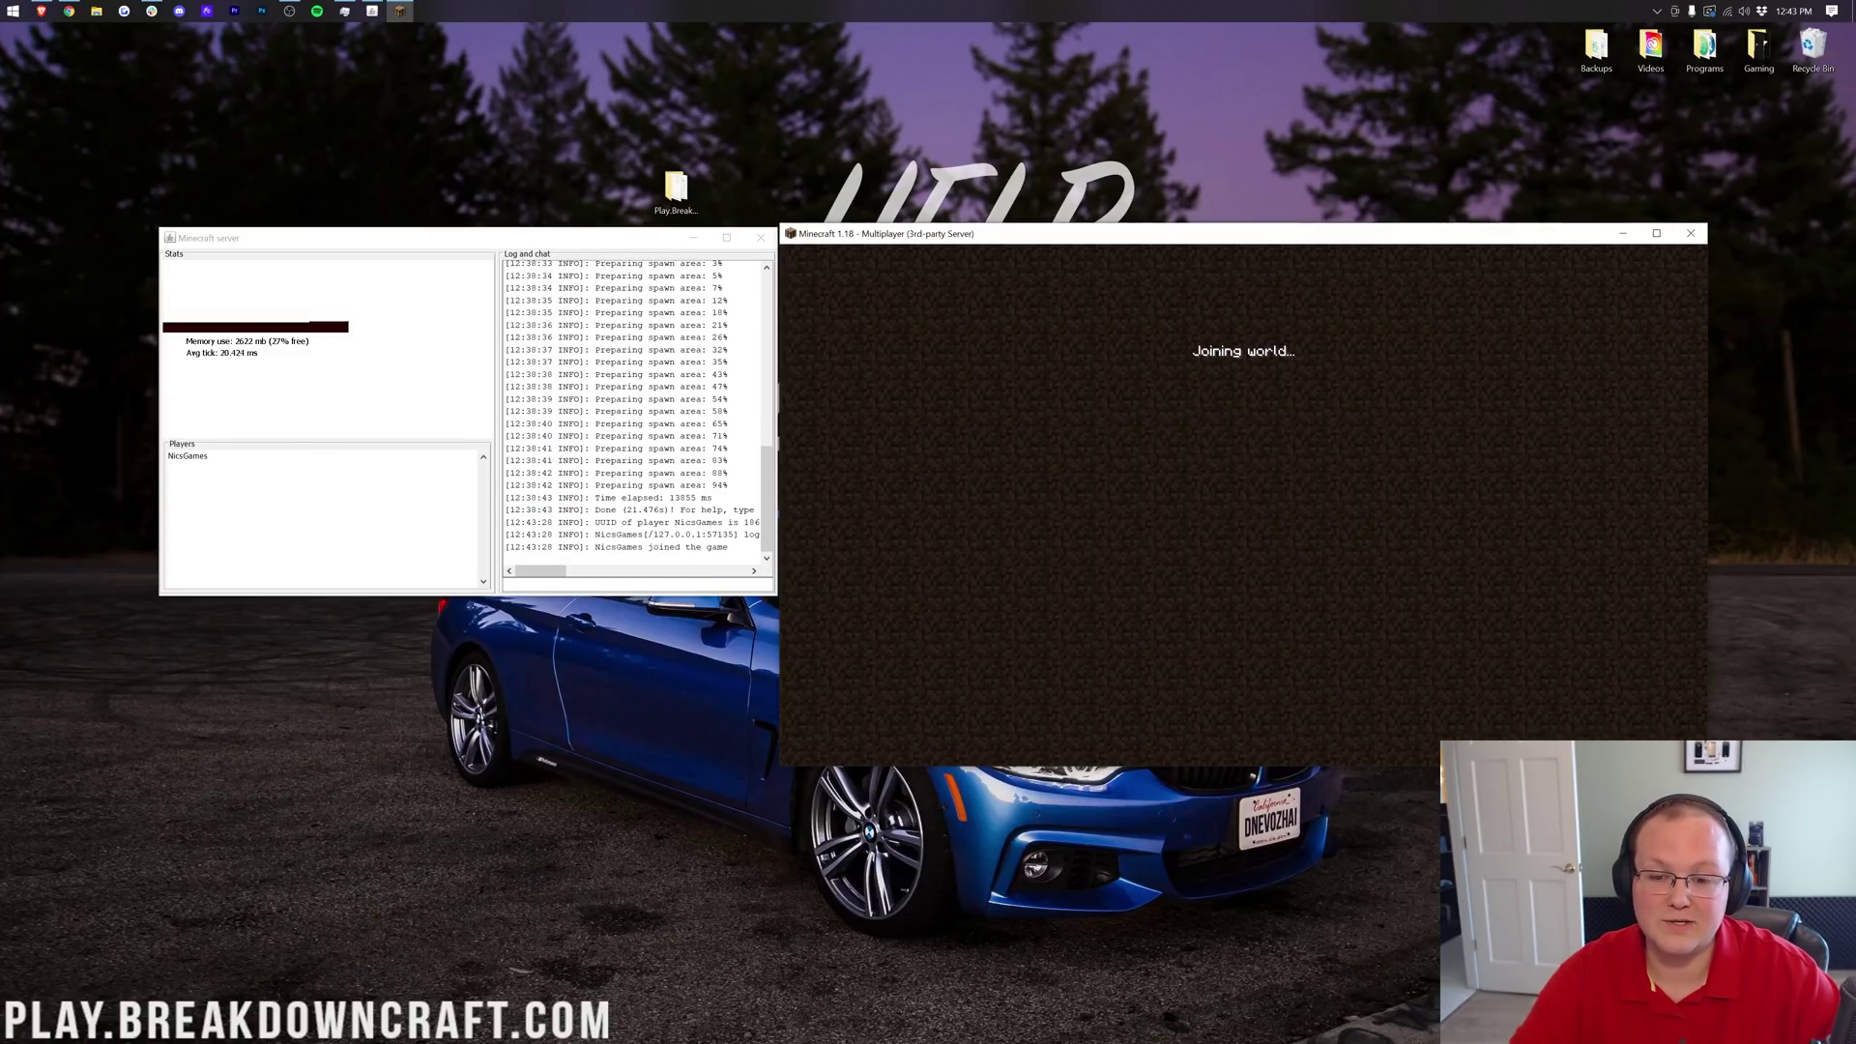
key("w")
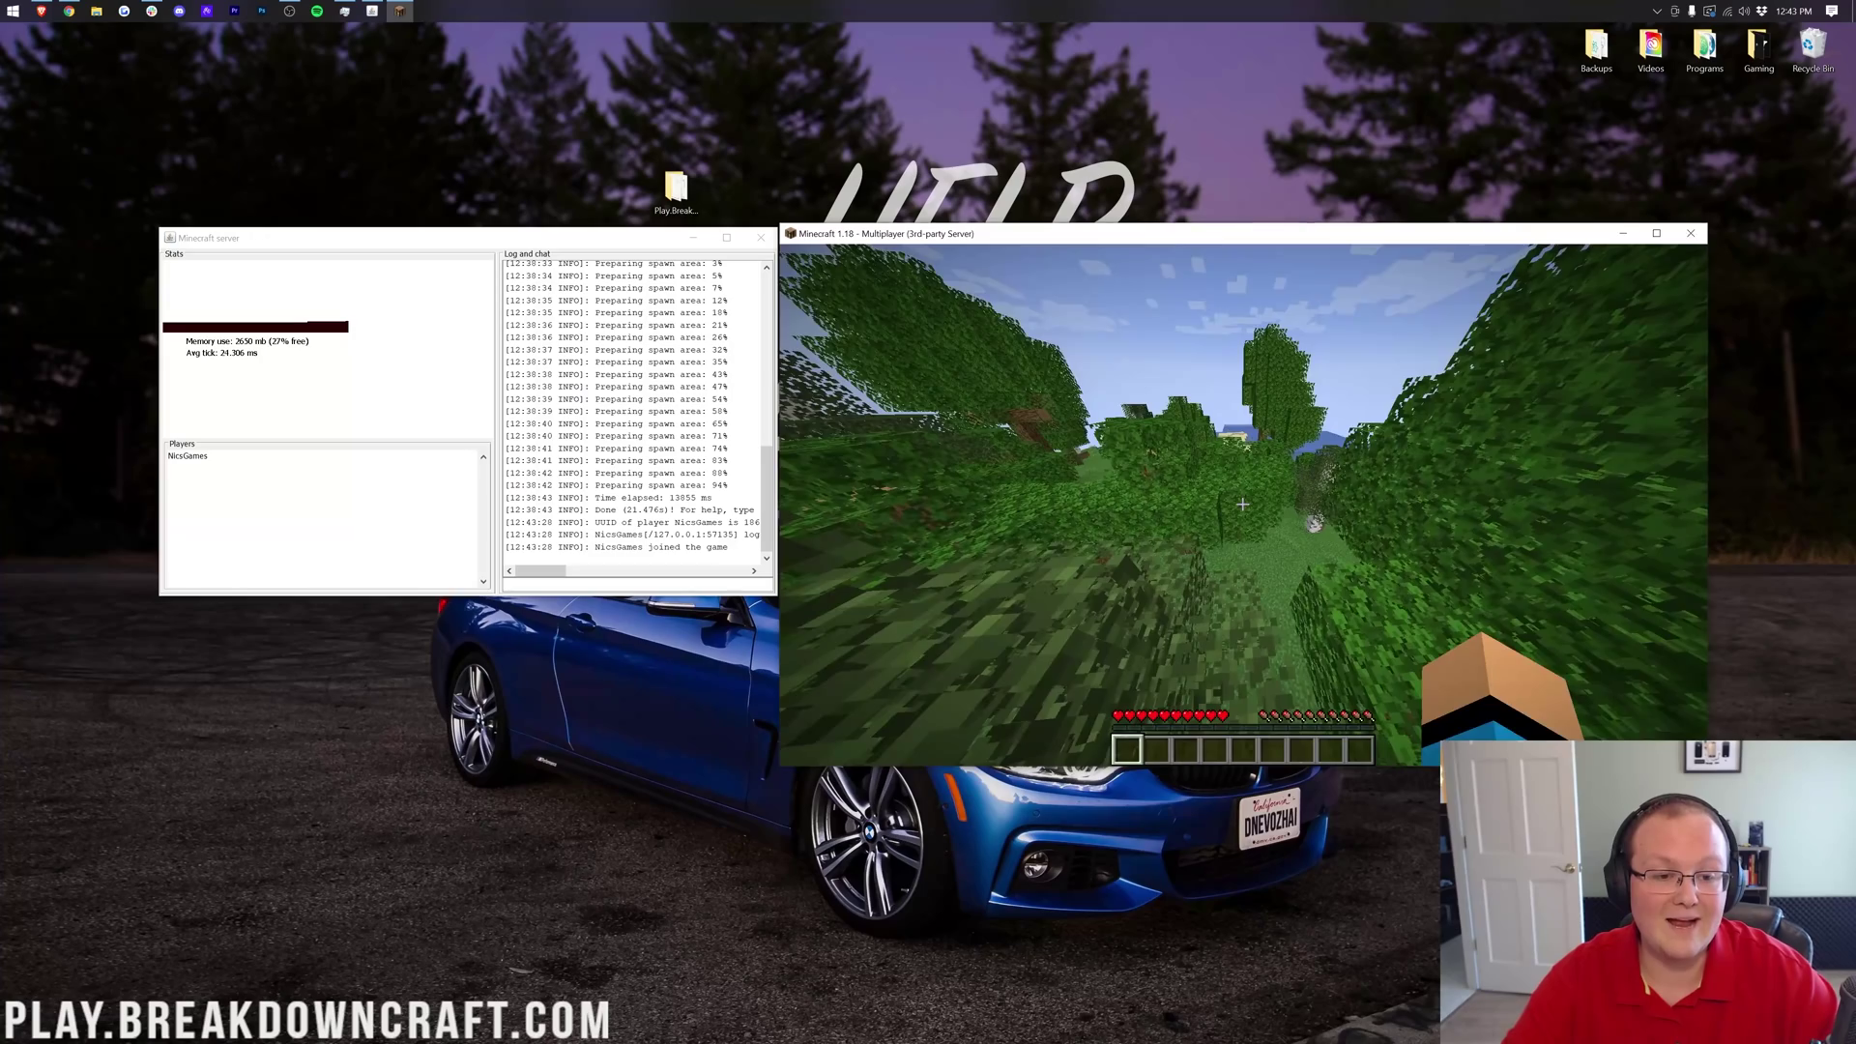
Walk through the forest in the server world to the gravel at the water's edge.
key("w")
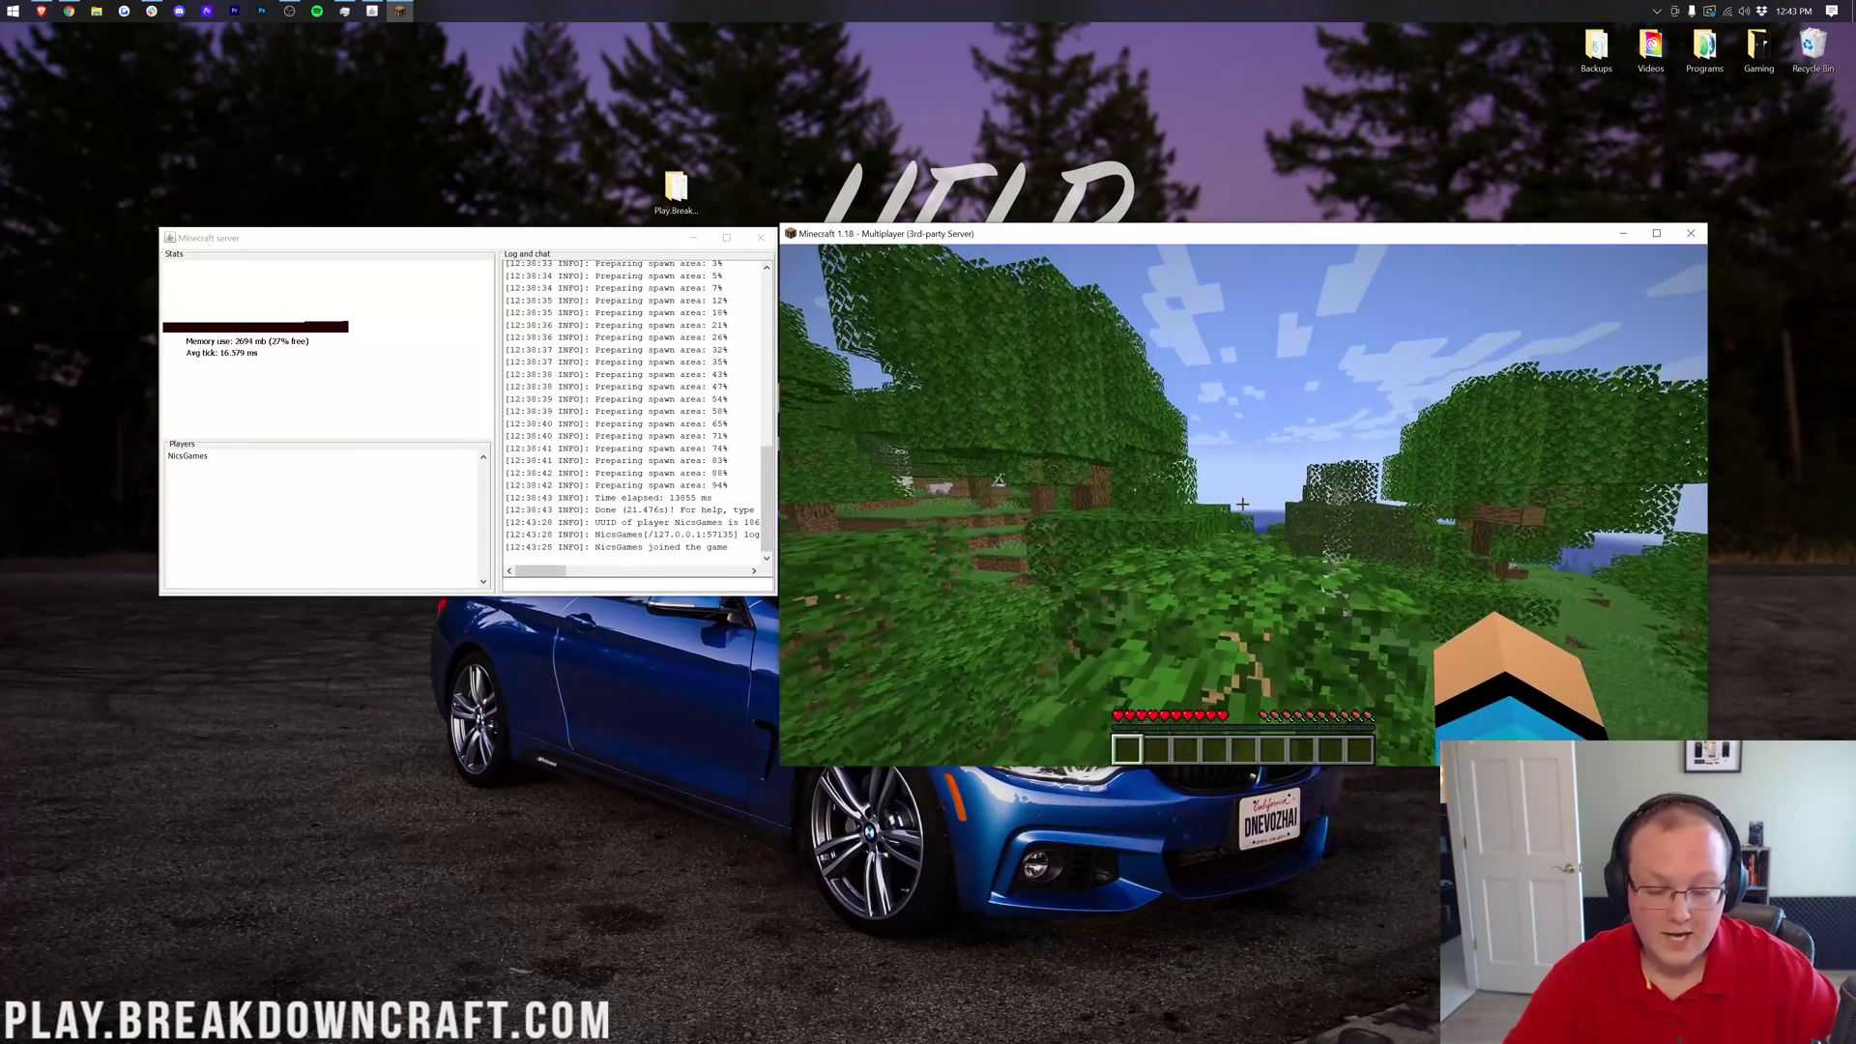
key("w")
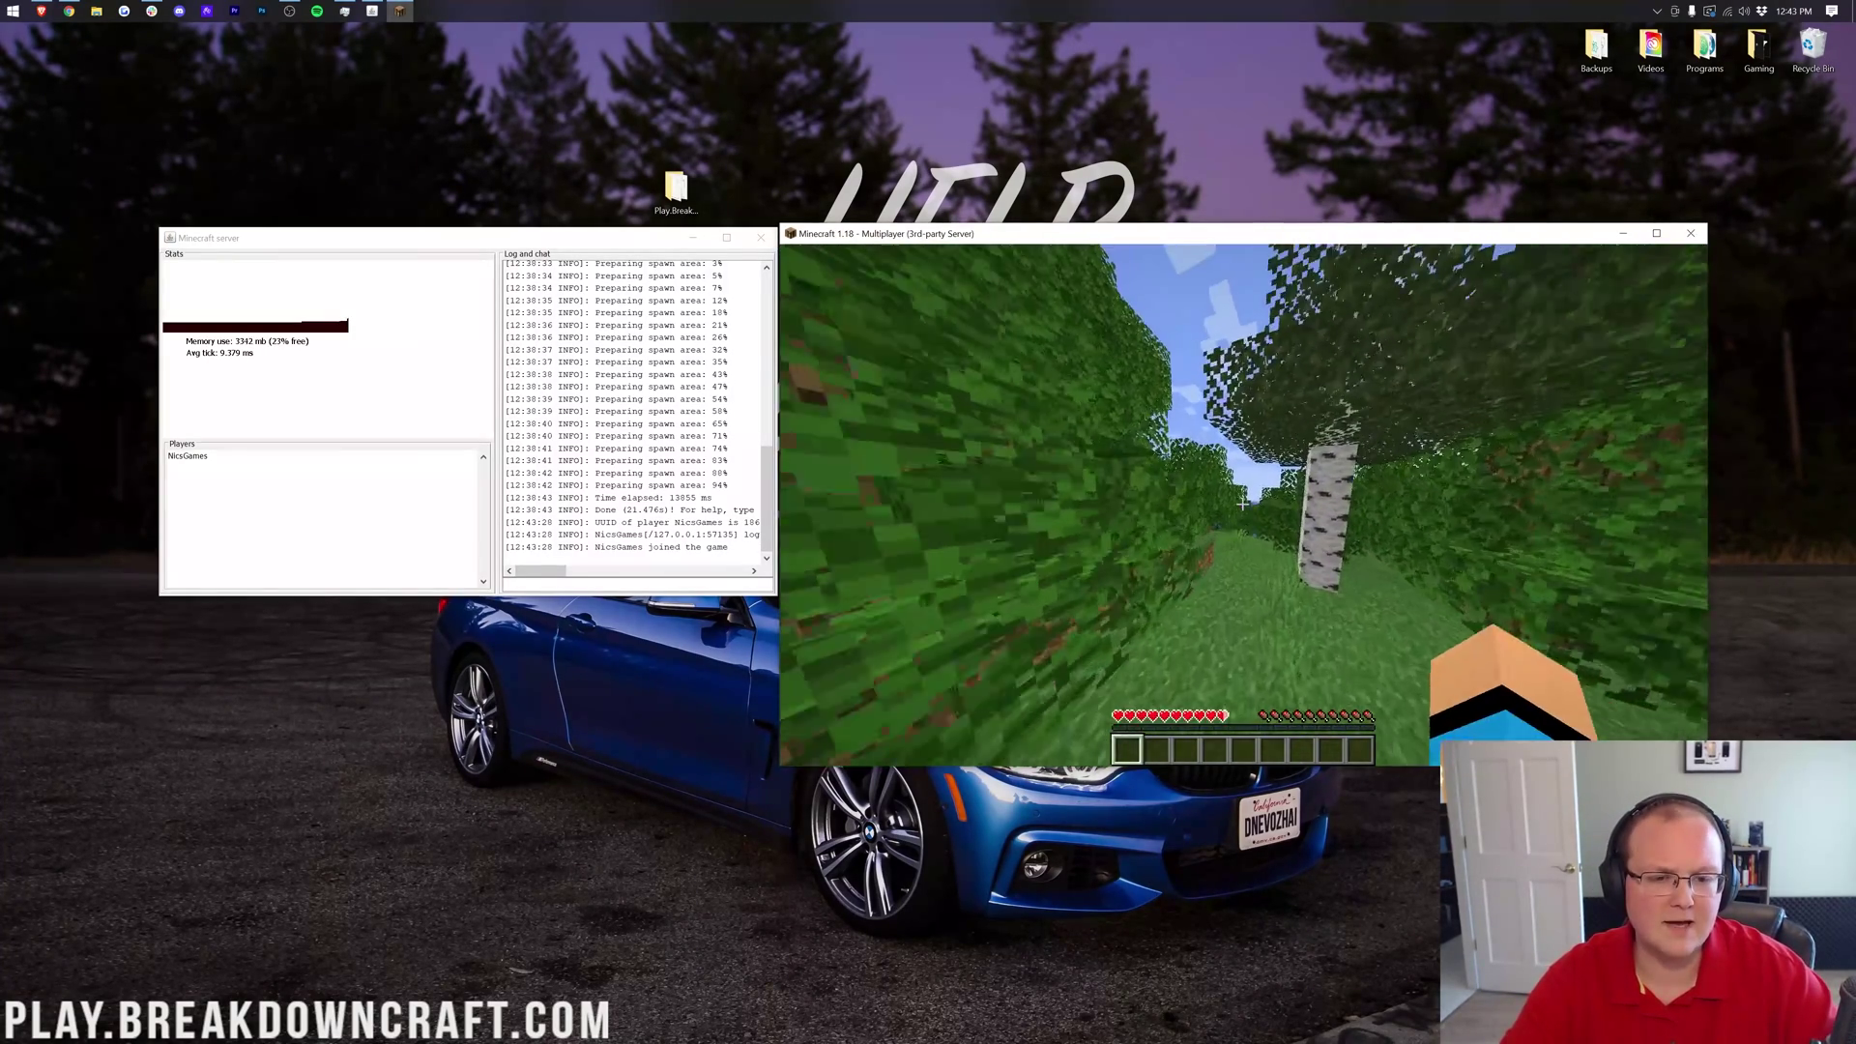
key("w")
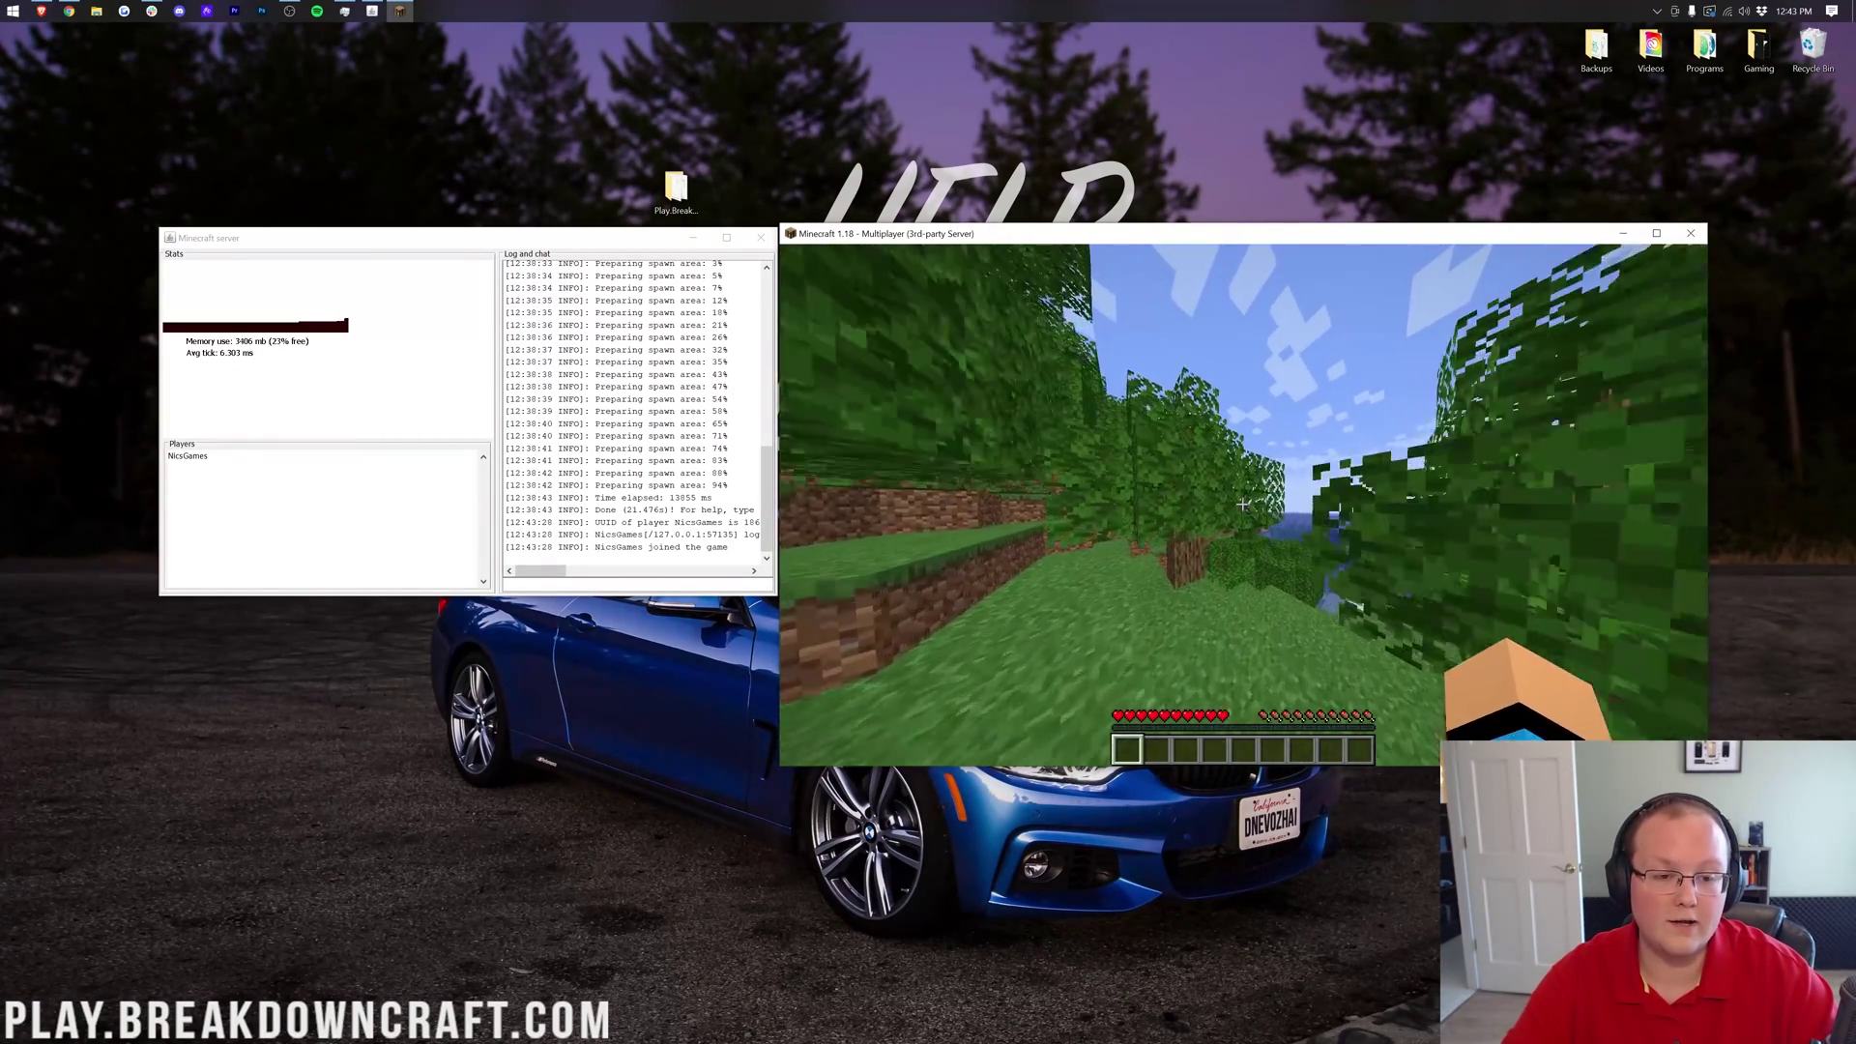
key("w")
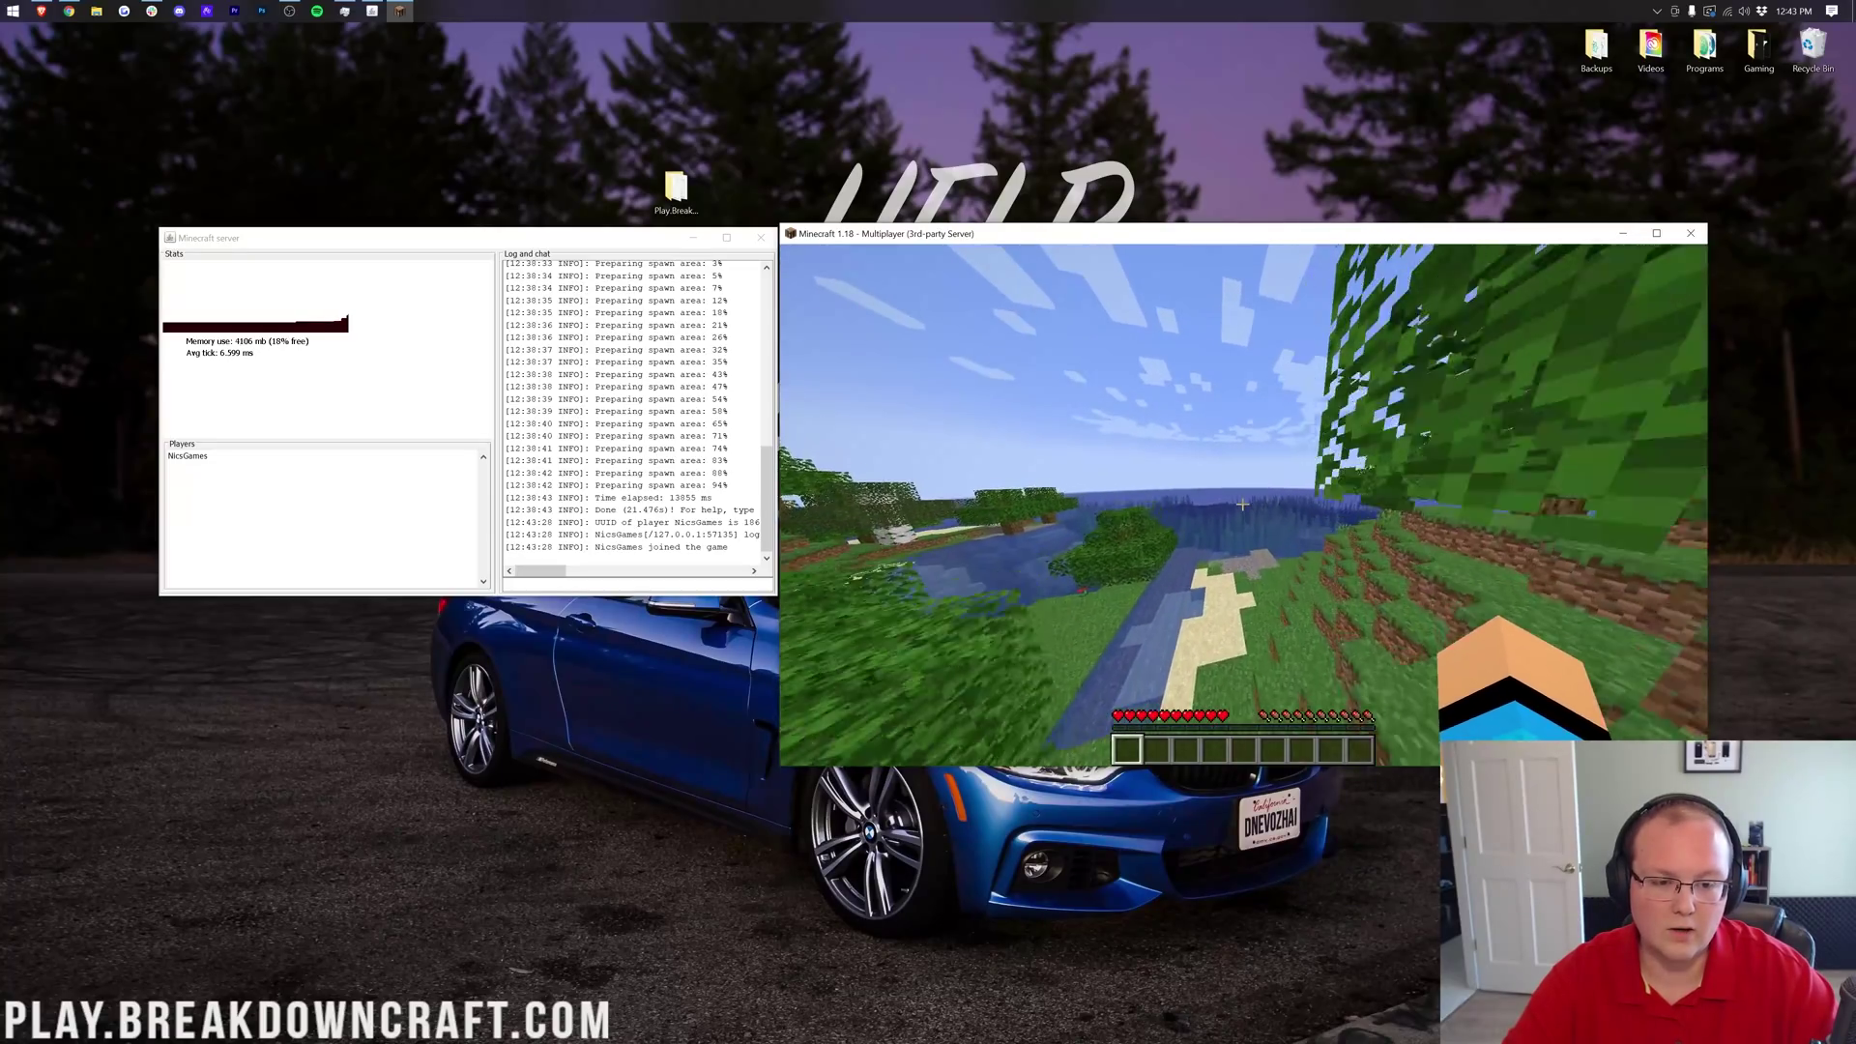
key("w")
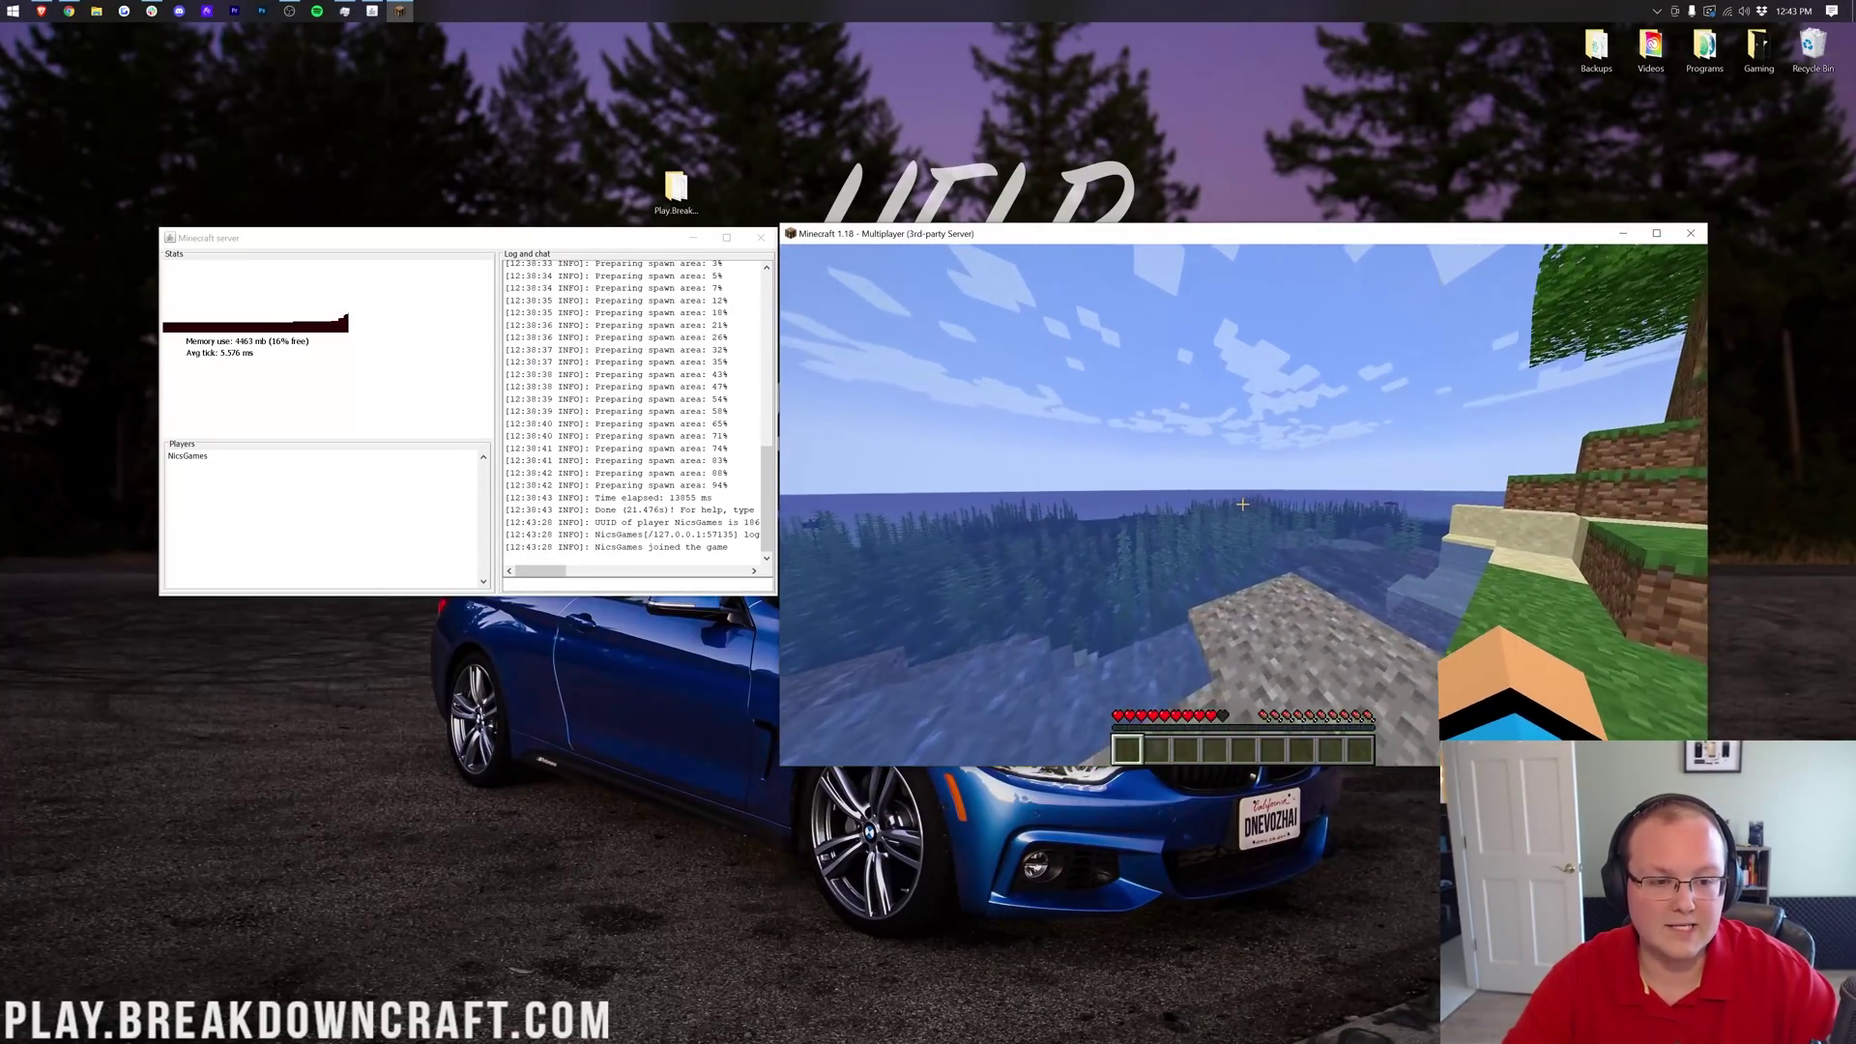
key("w")
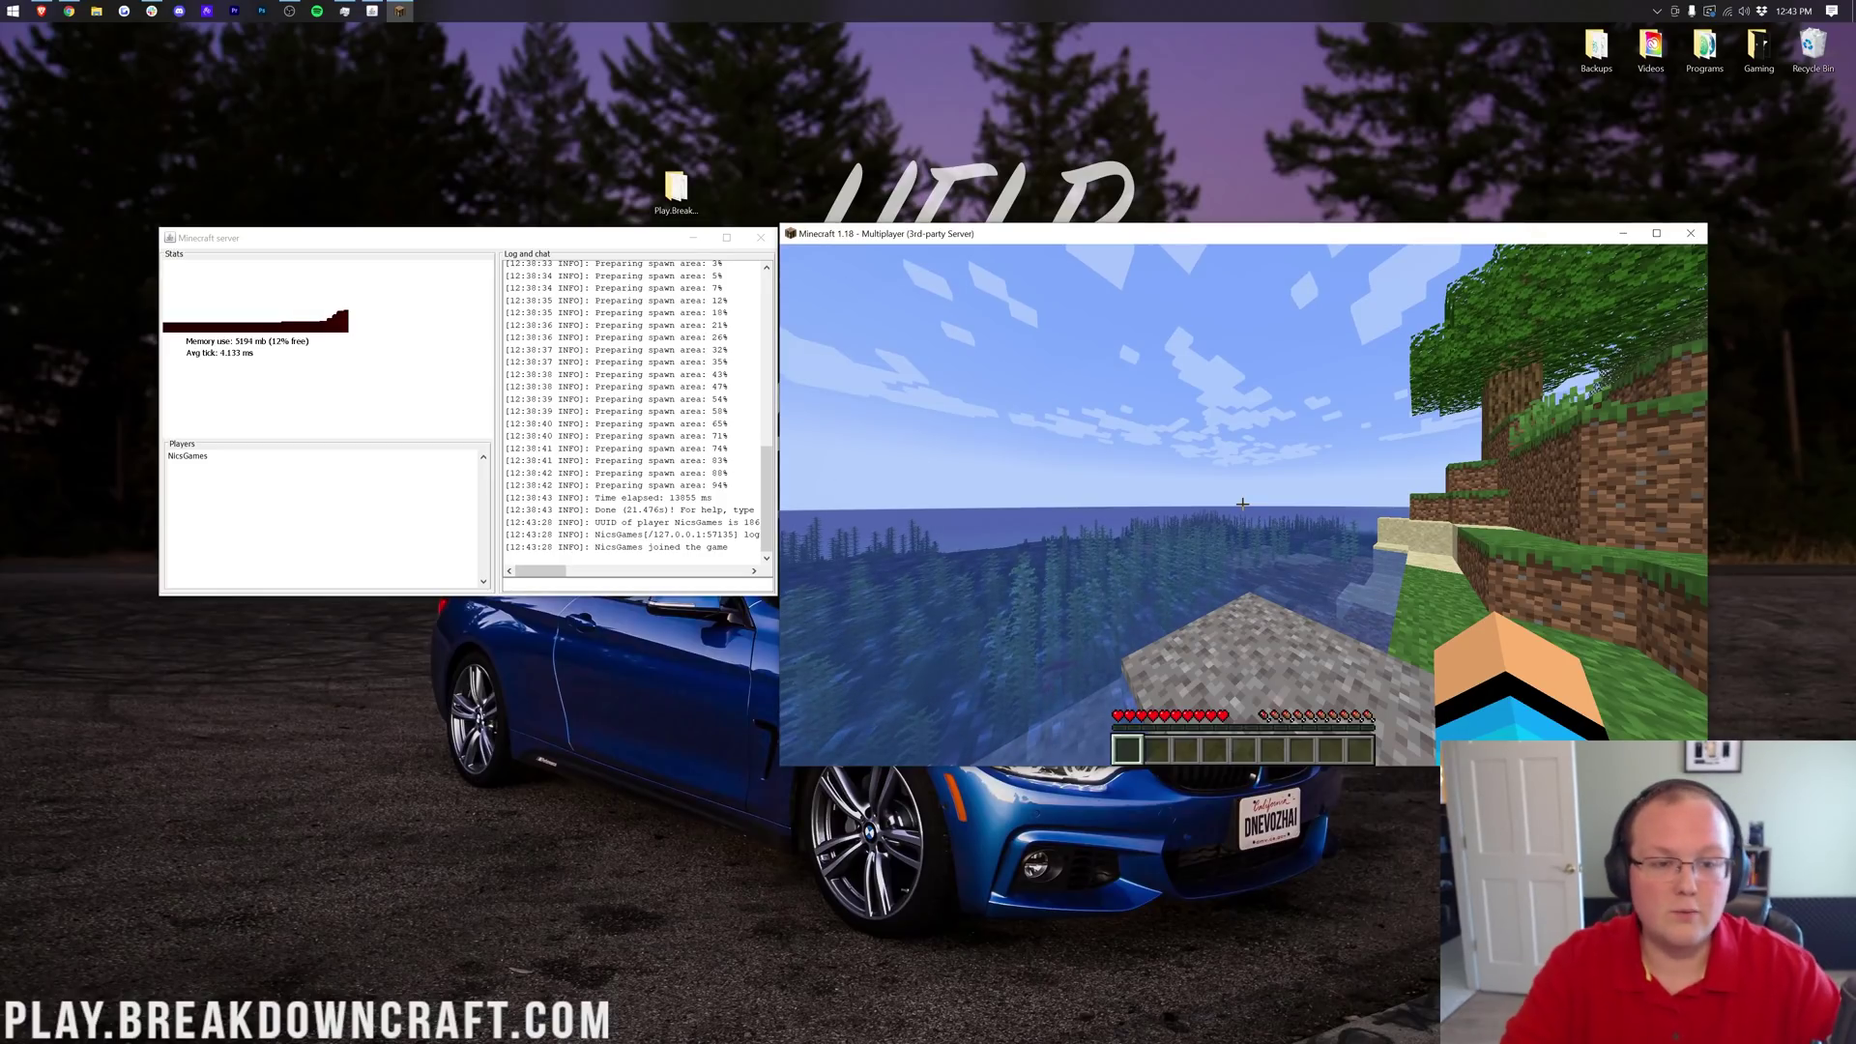
Disconnect from the multiplayer server and quit the Minecraft game.
key("Escape")
left_click(1242, 535)
left_click(1410, 737)
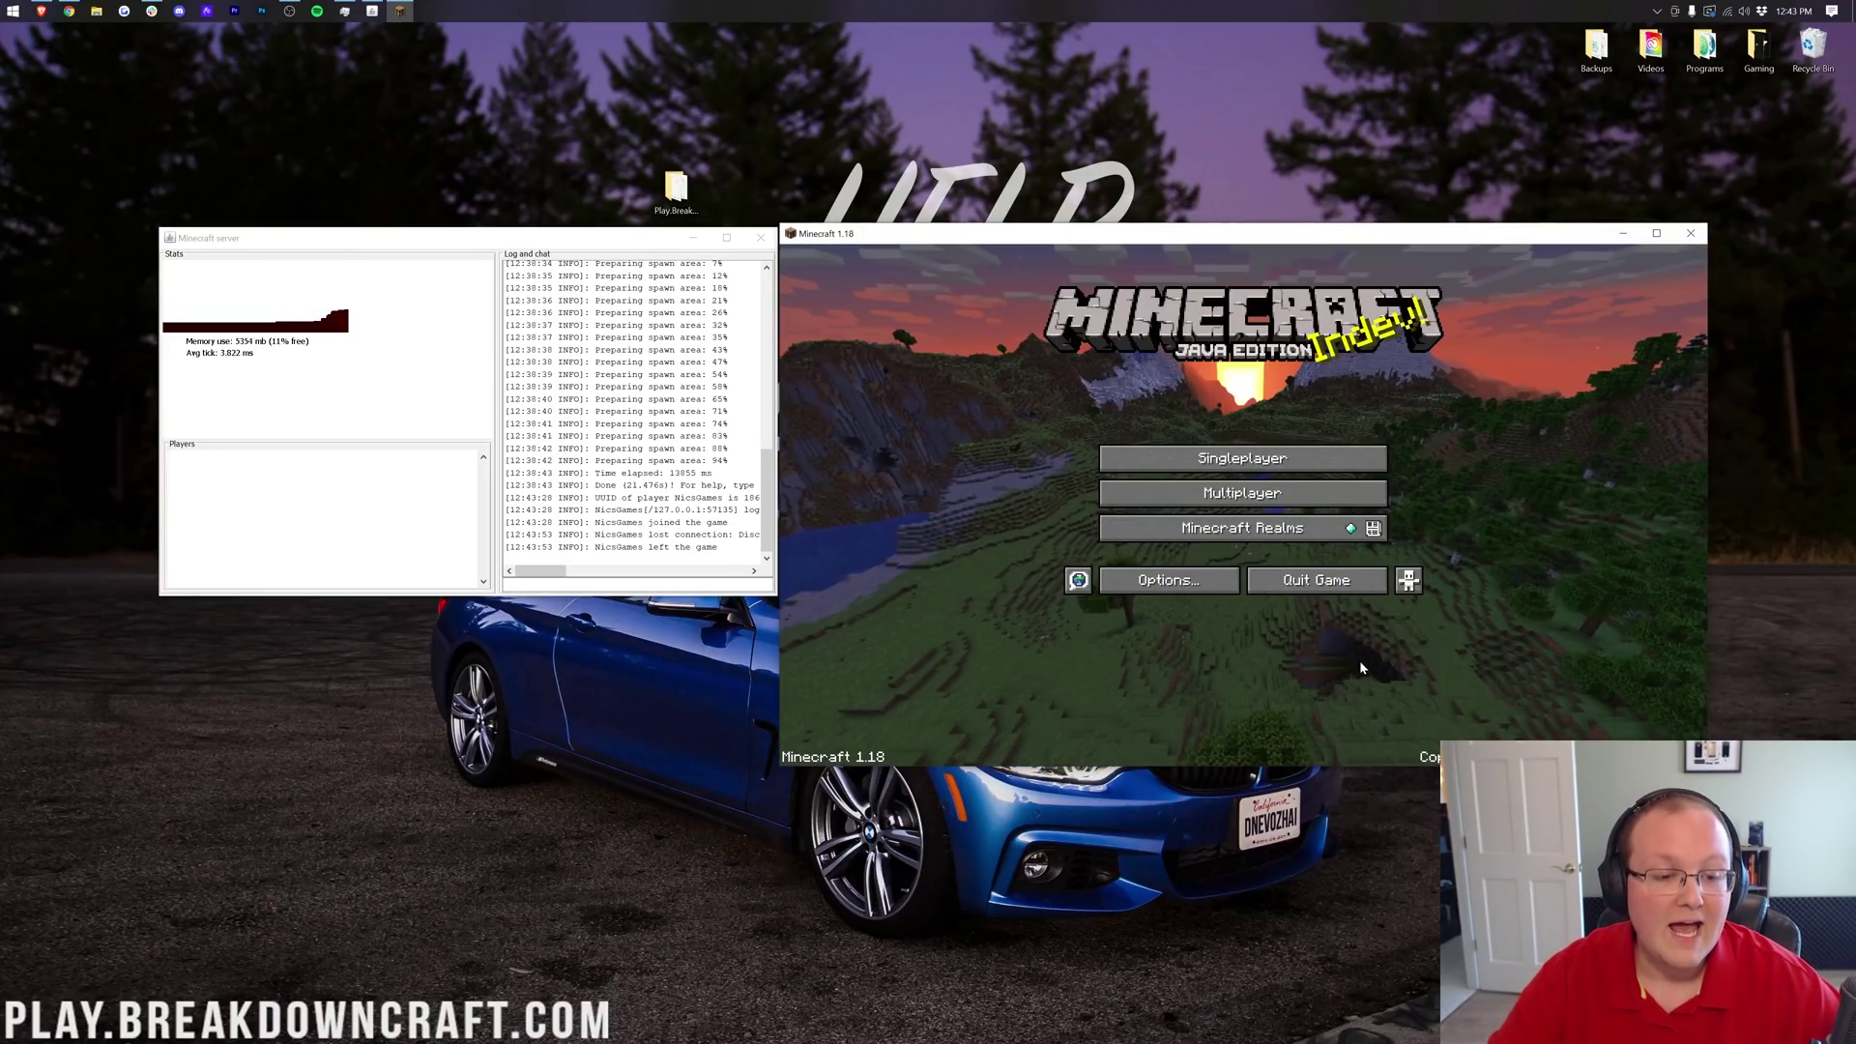
left_click(1318, 586)
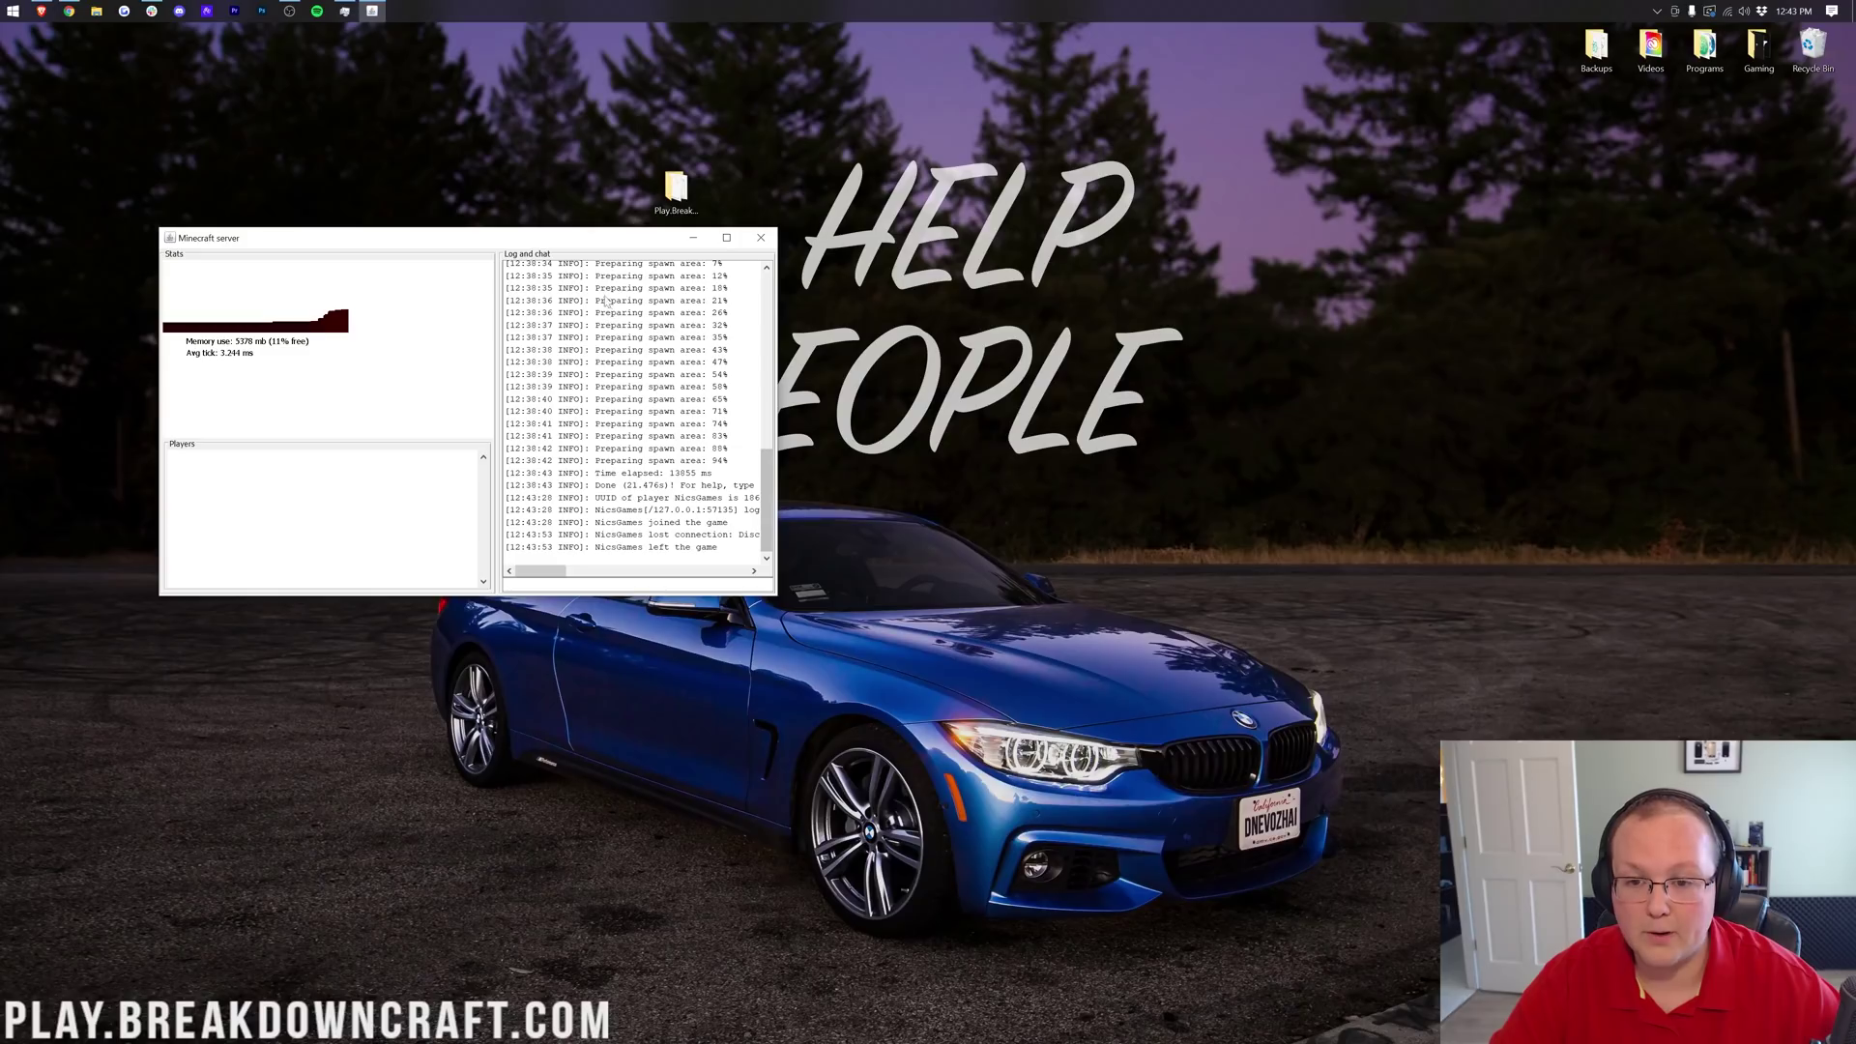
Shut down the Minecraft server with the stop command and shift the Play.BreakdownCraft.com folder slightly across the desktop.
left_click_drag(578, 237, 925, 259)
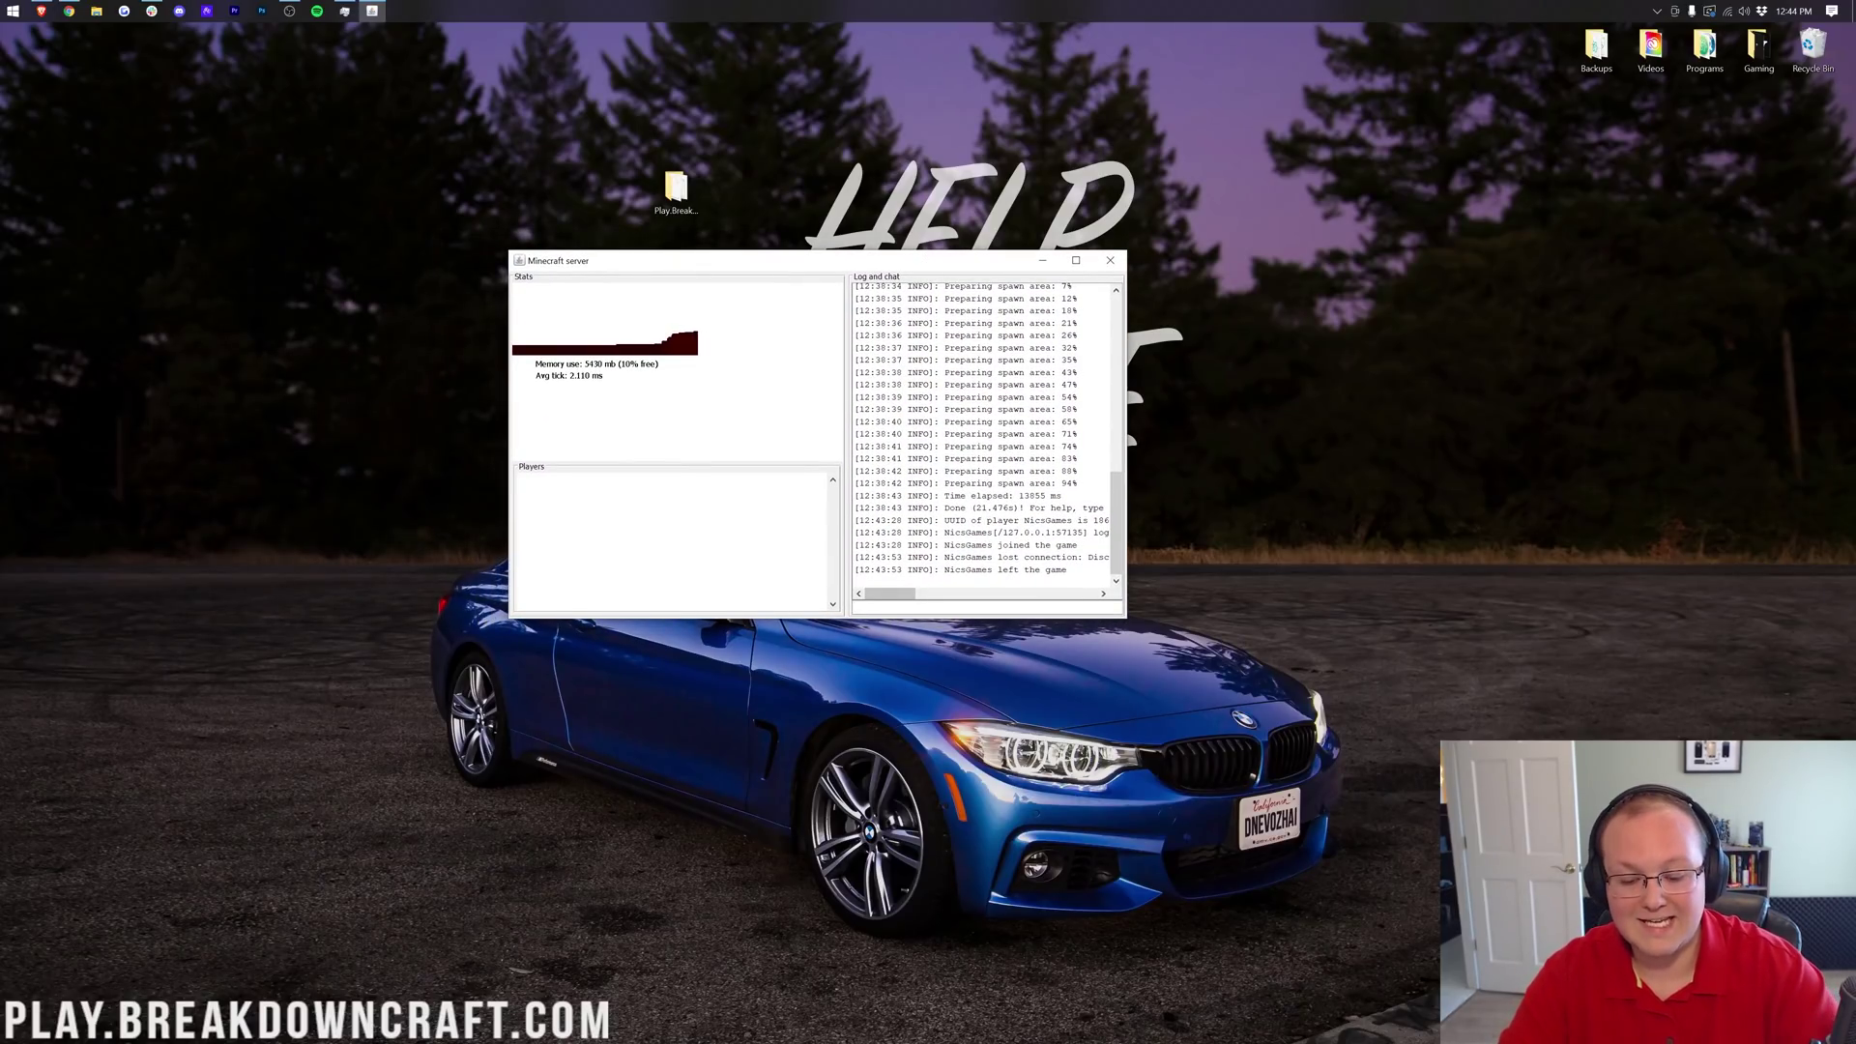
type("stop")
key("Return")
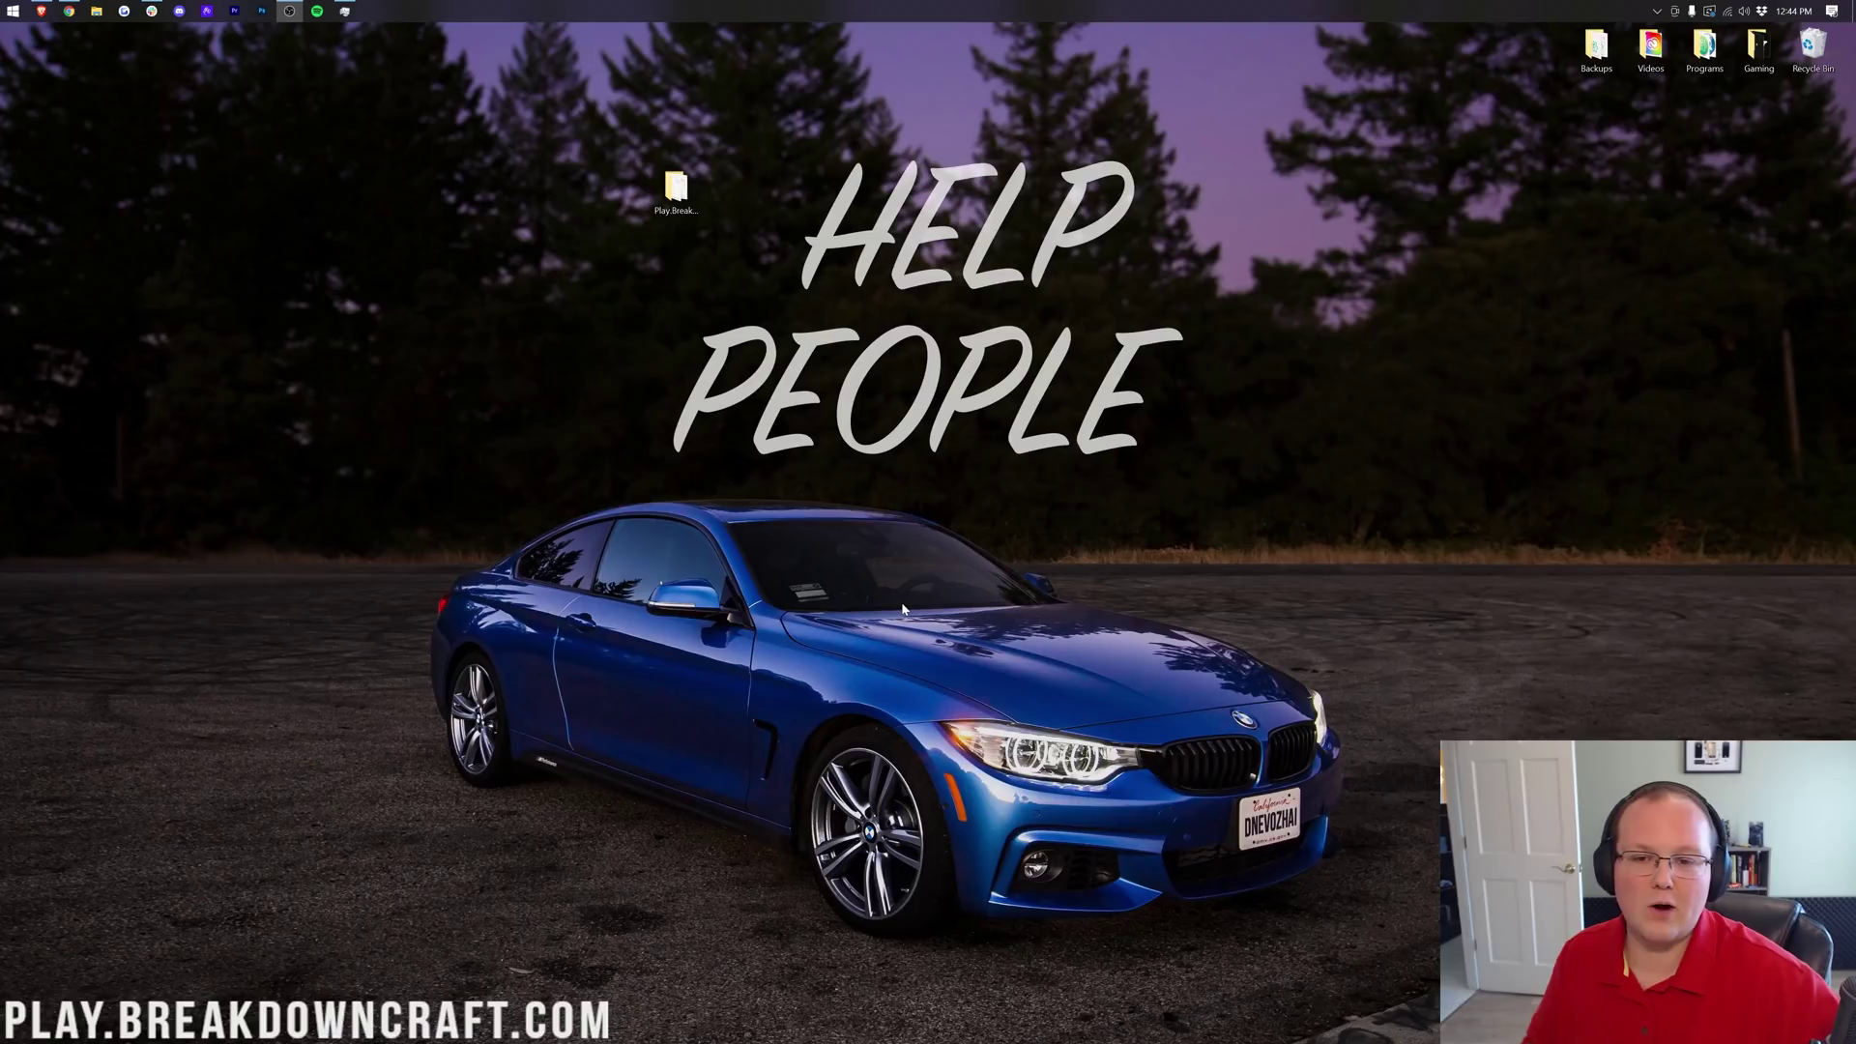
left_click_drag(675, 189, 784, 188)
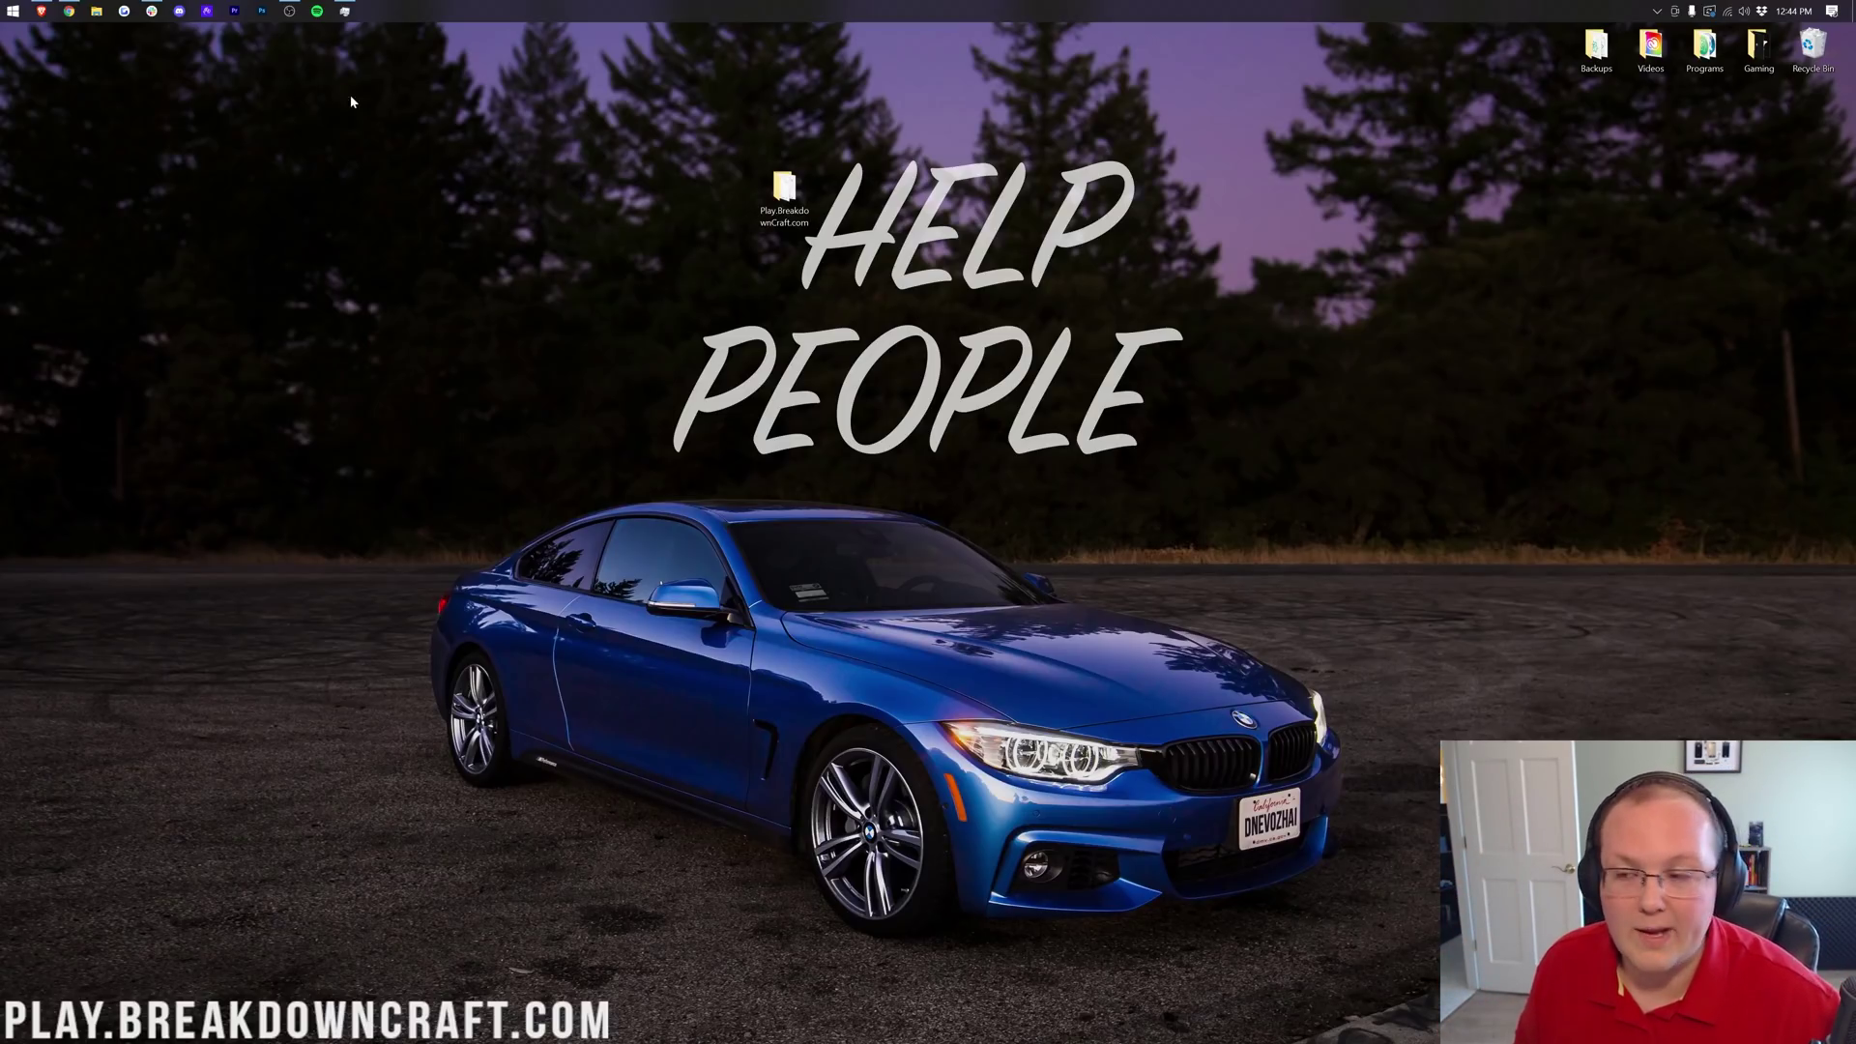
Open Command Prompt and run ipconfig to list the computer's network addresses.
left_click(3, 6)
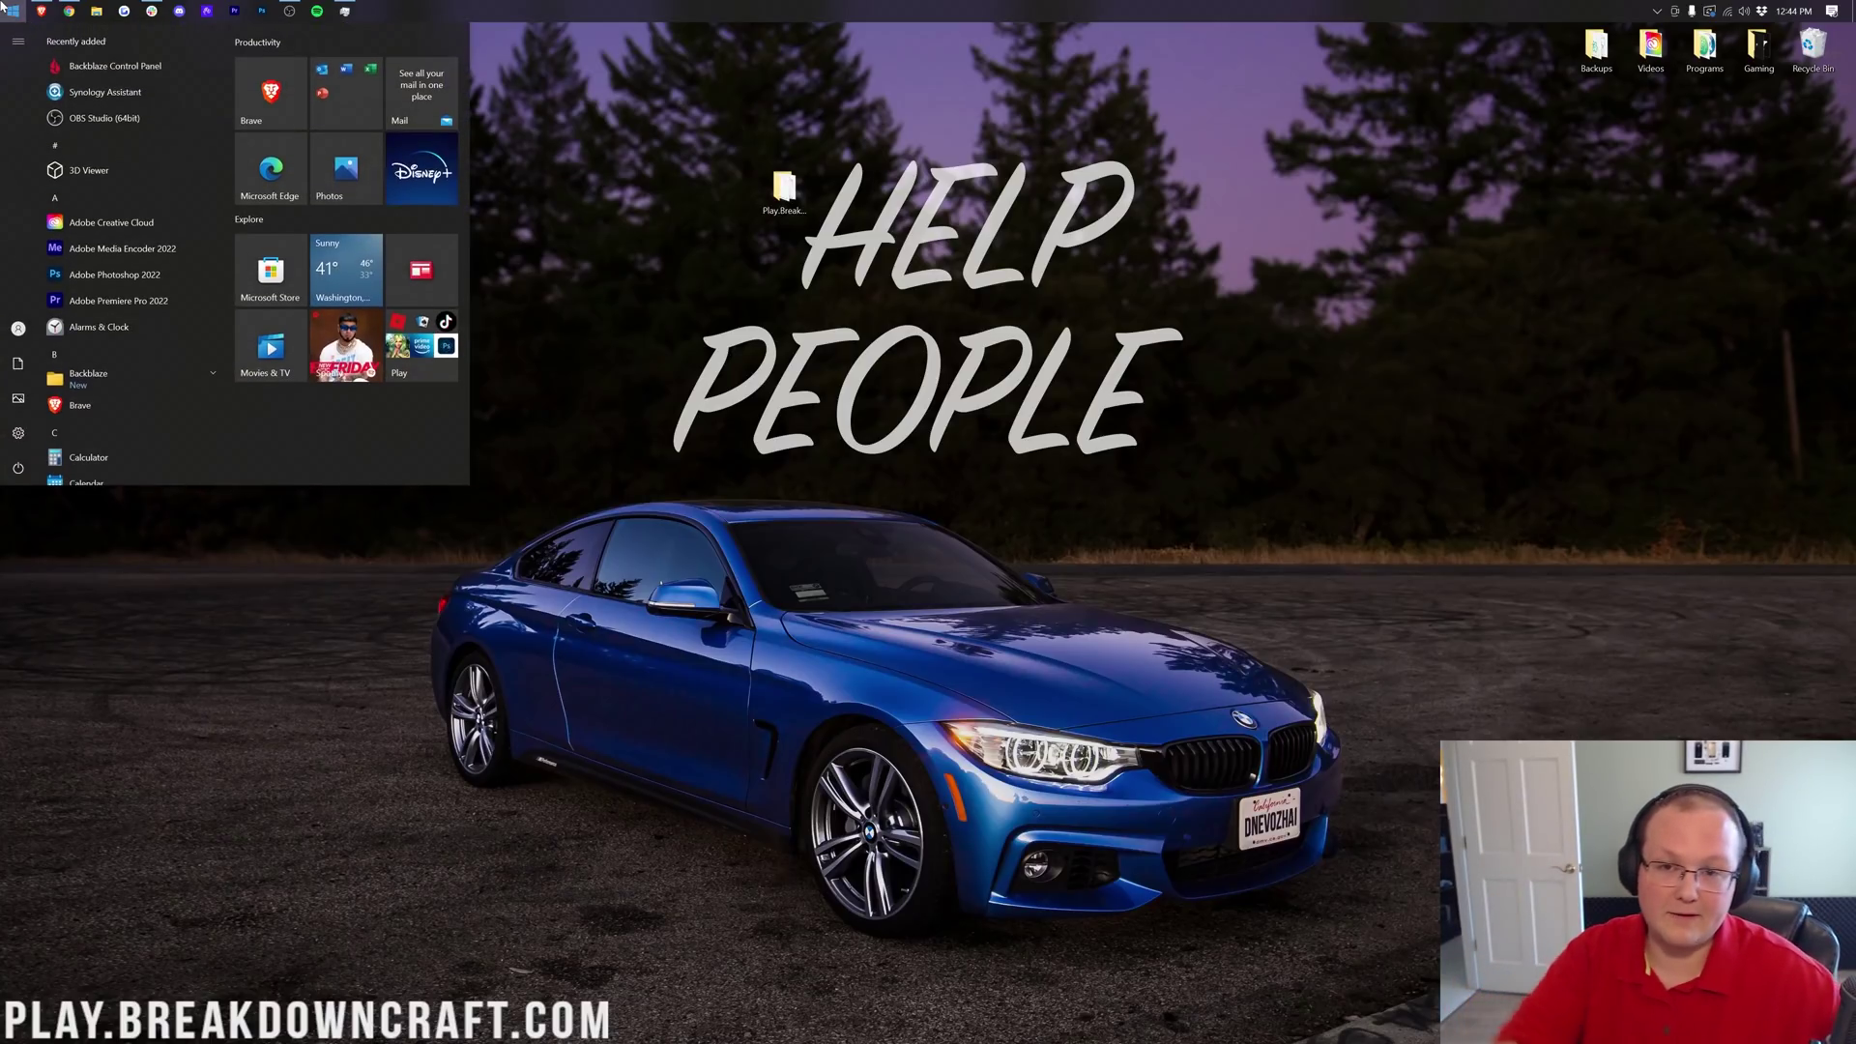
type("cmd")
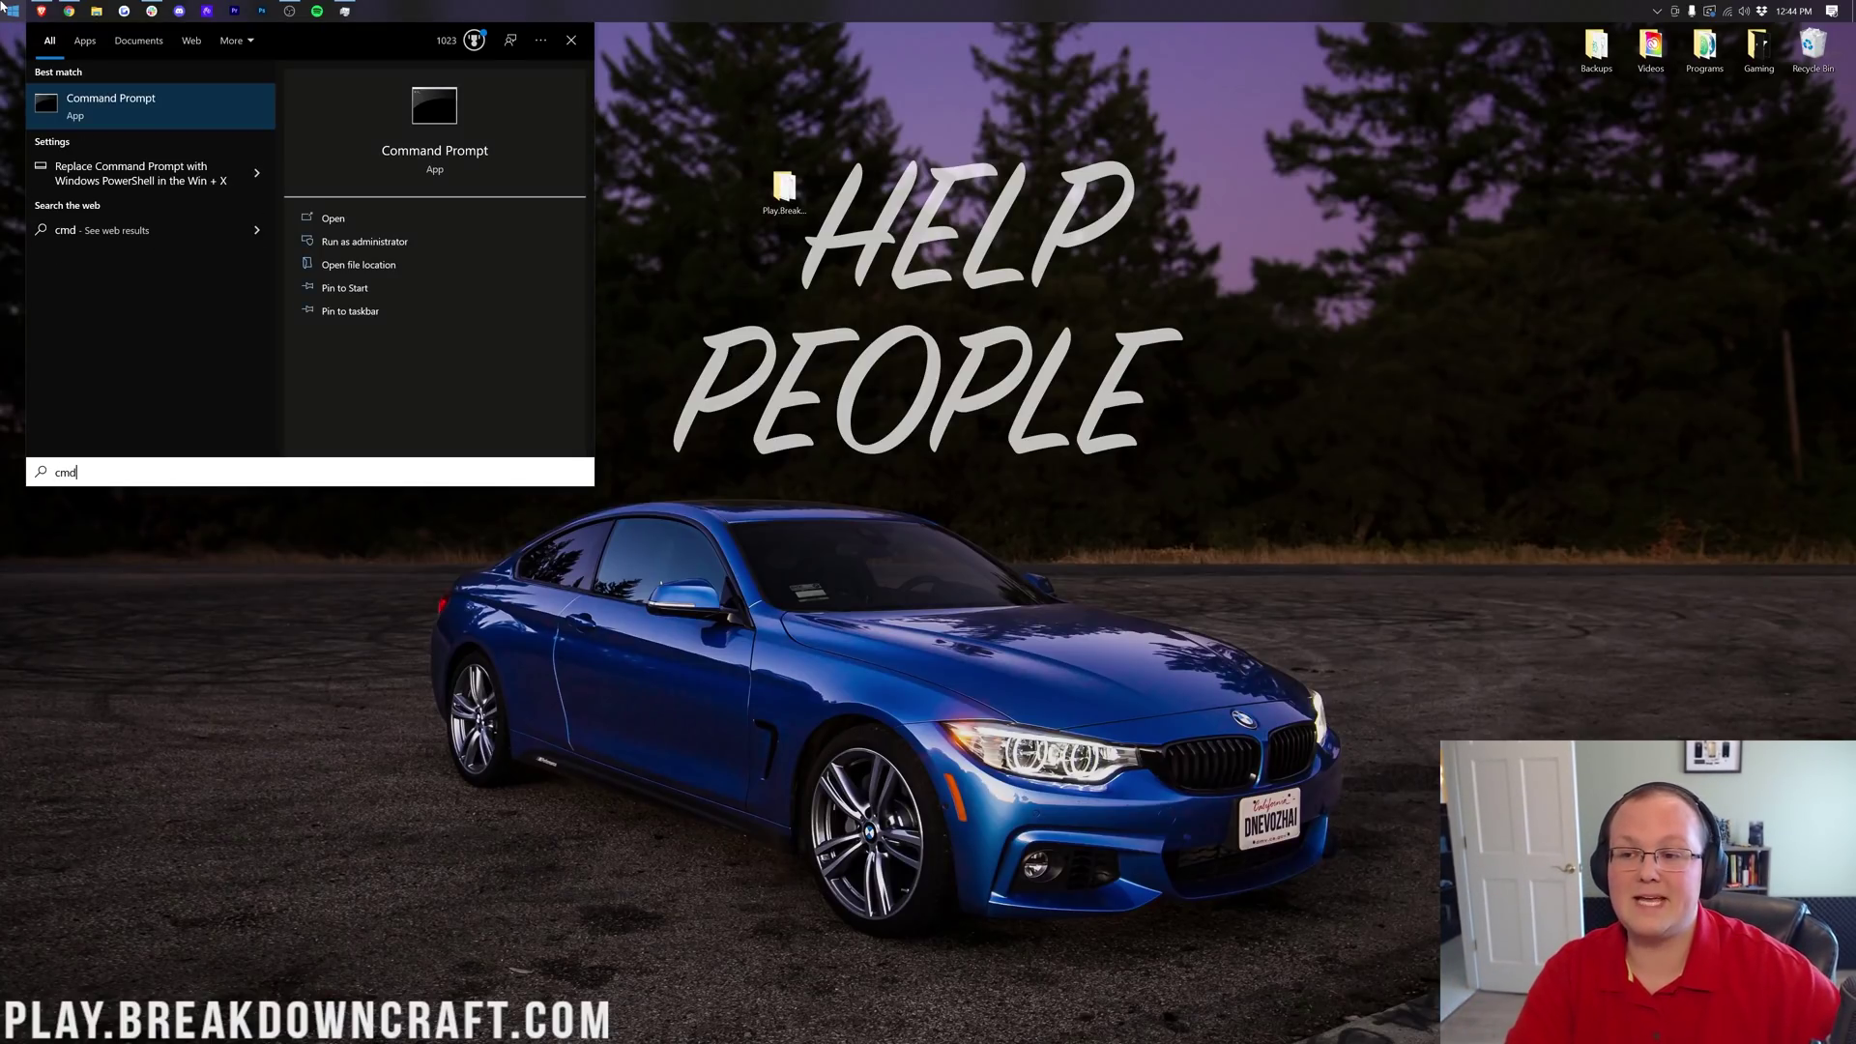
left_click(110, 118)
left_click_drag(340, 208, 637, 249)
left_click(627, 332)
type("ipconfig")
key("BackSpace")
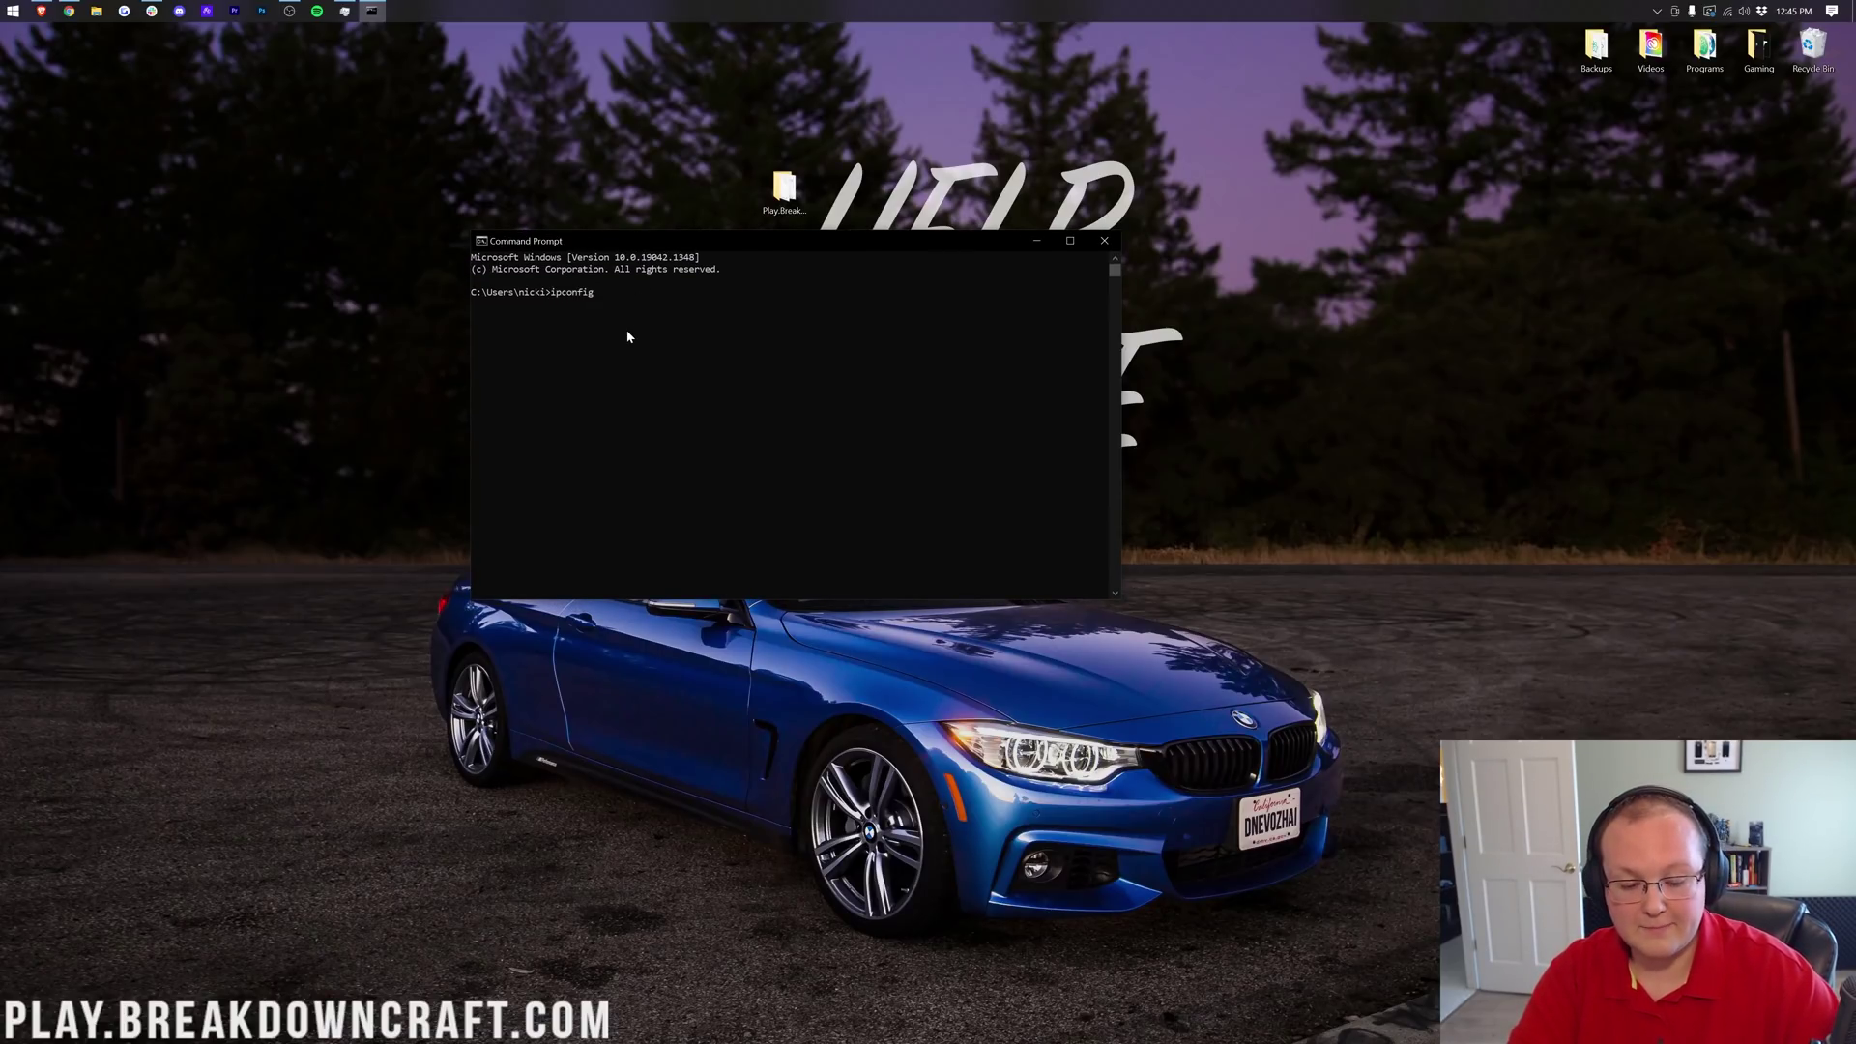
key("Return")
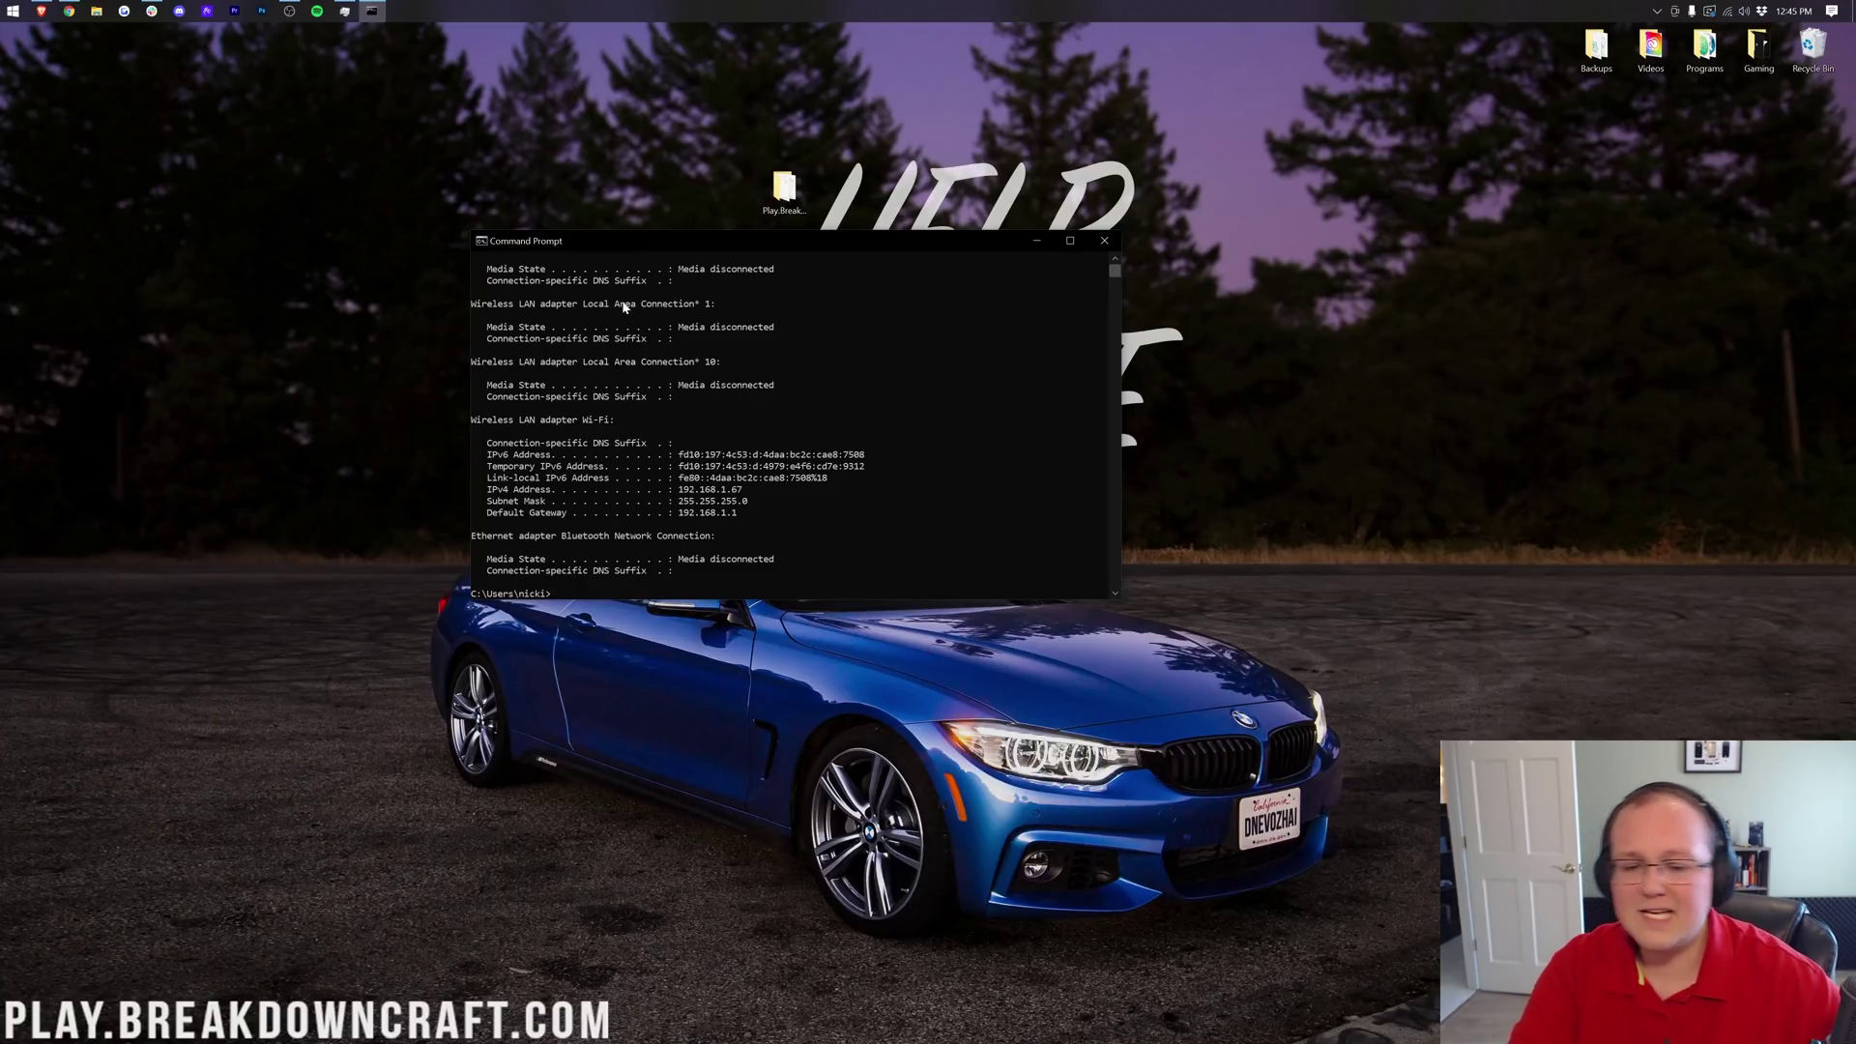
Open a blank Notepad document and place it so the ipconfig address values stay readable.
left_click(6, 7)
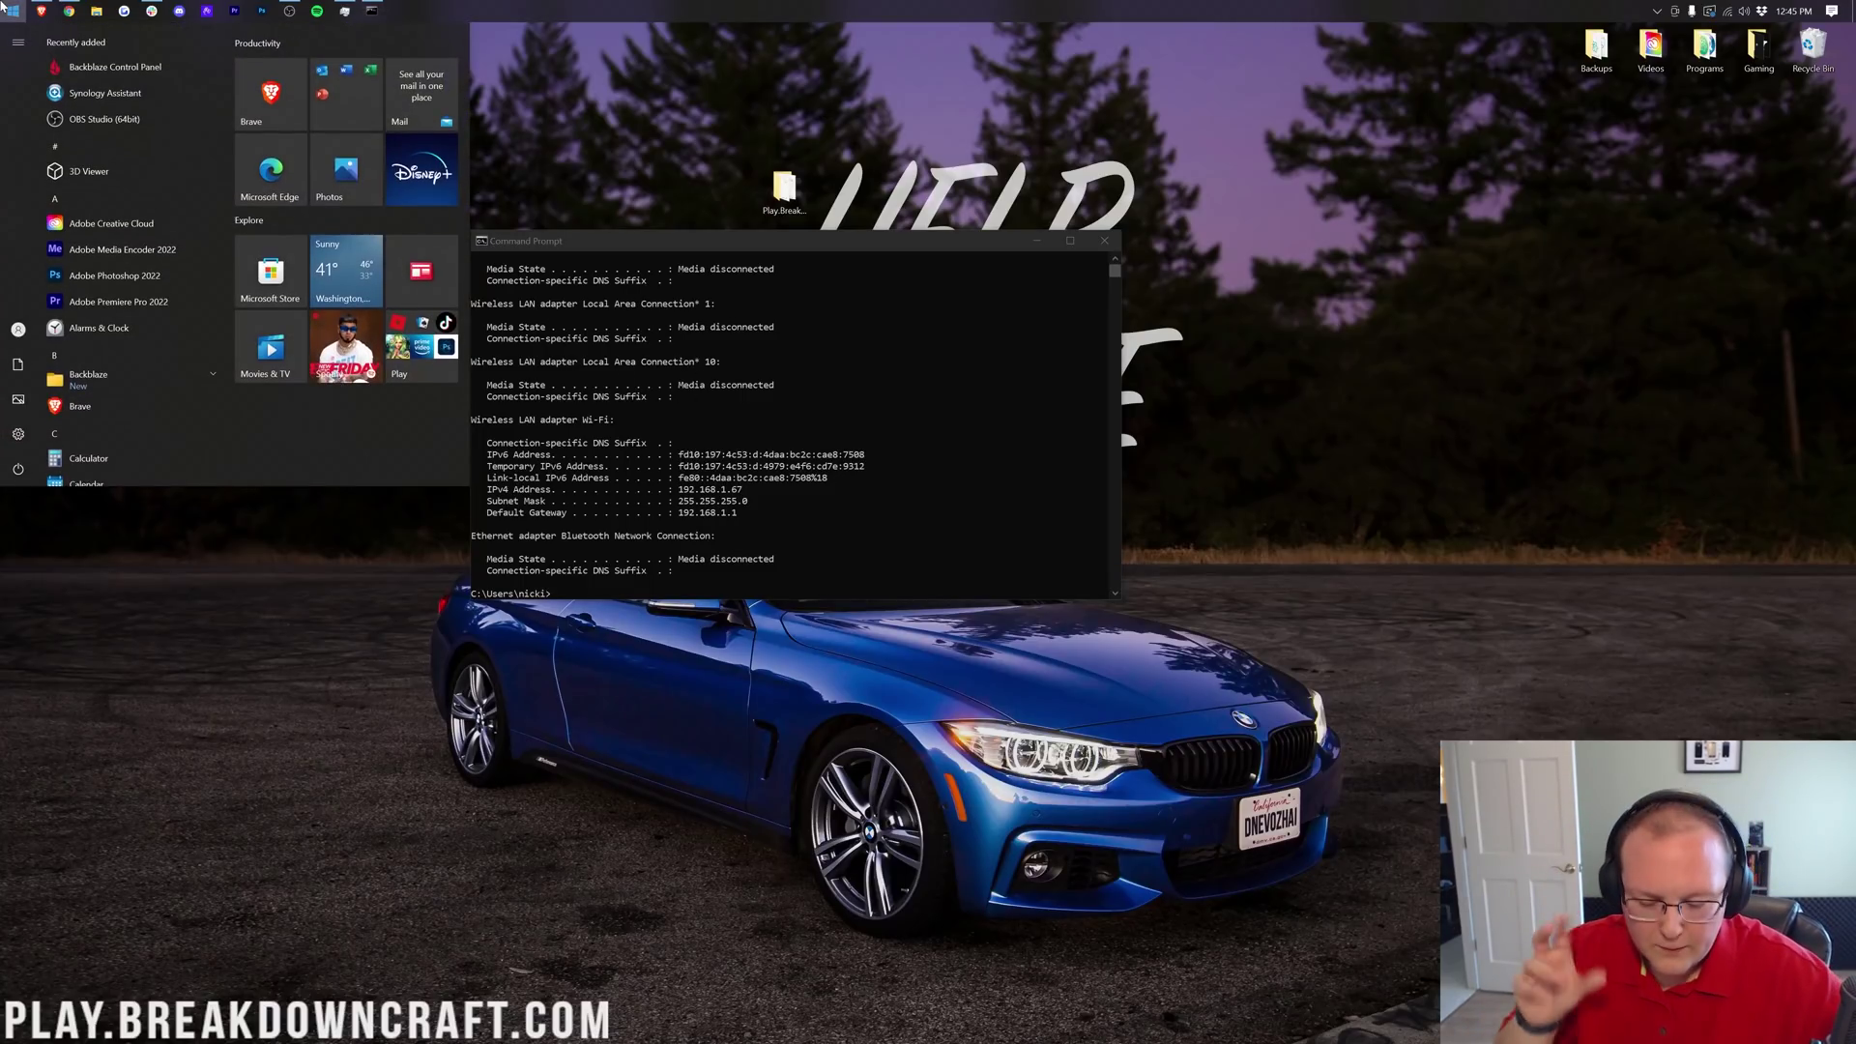
type("notepad")
key("Return")
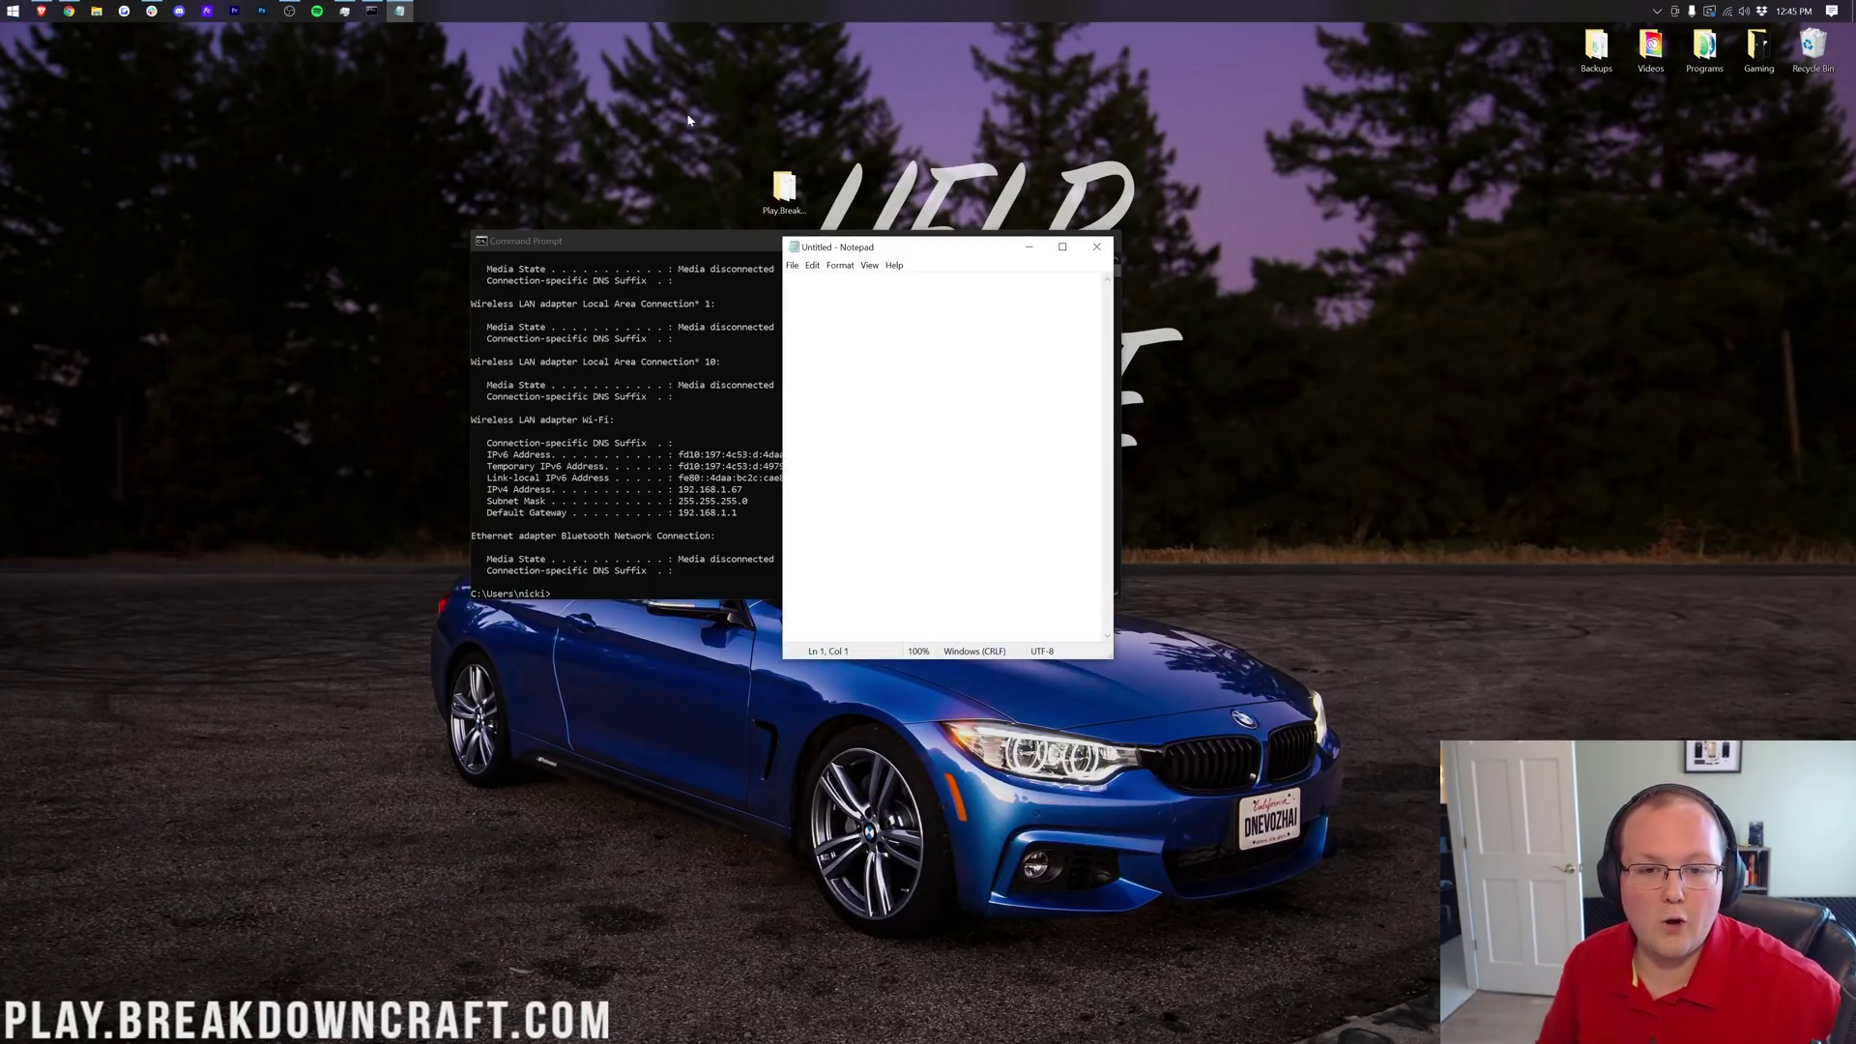
mouse_move(918, 256)
left_mouse_down()
mouse_move(980, 247)
mouse_move(936, 250)
left_mouse_up()
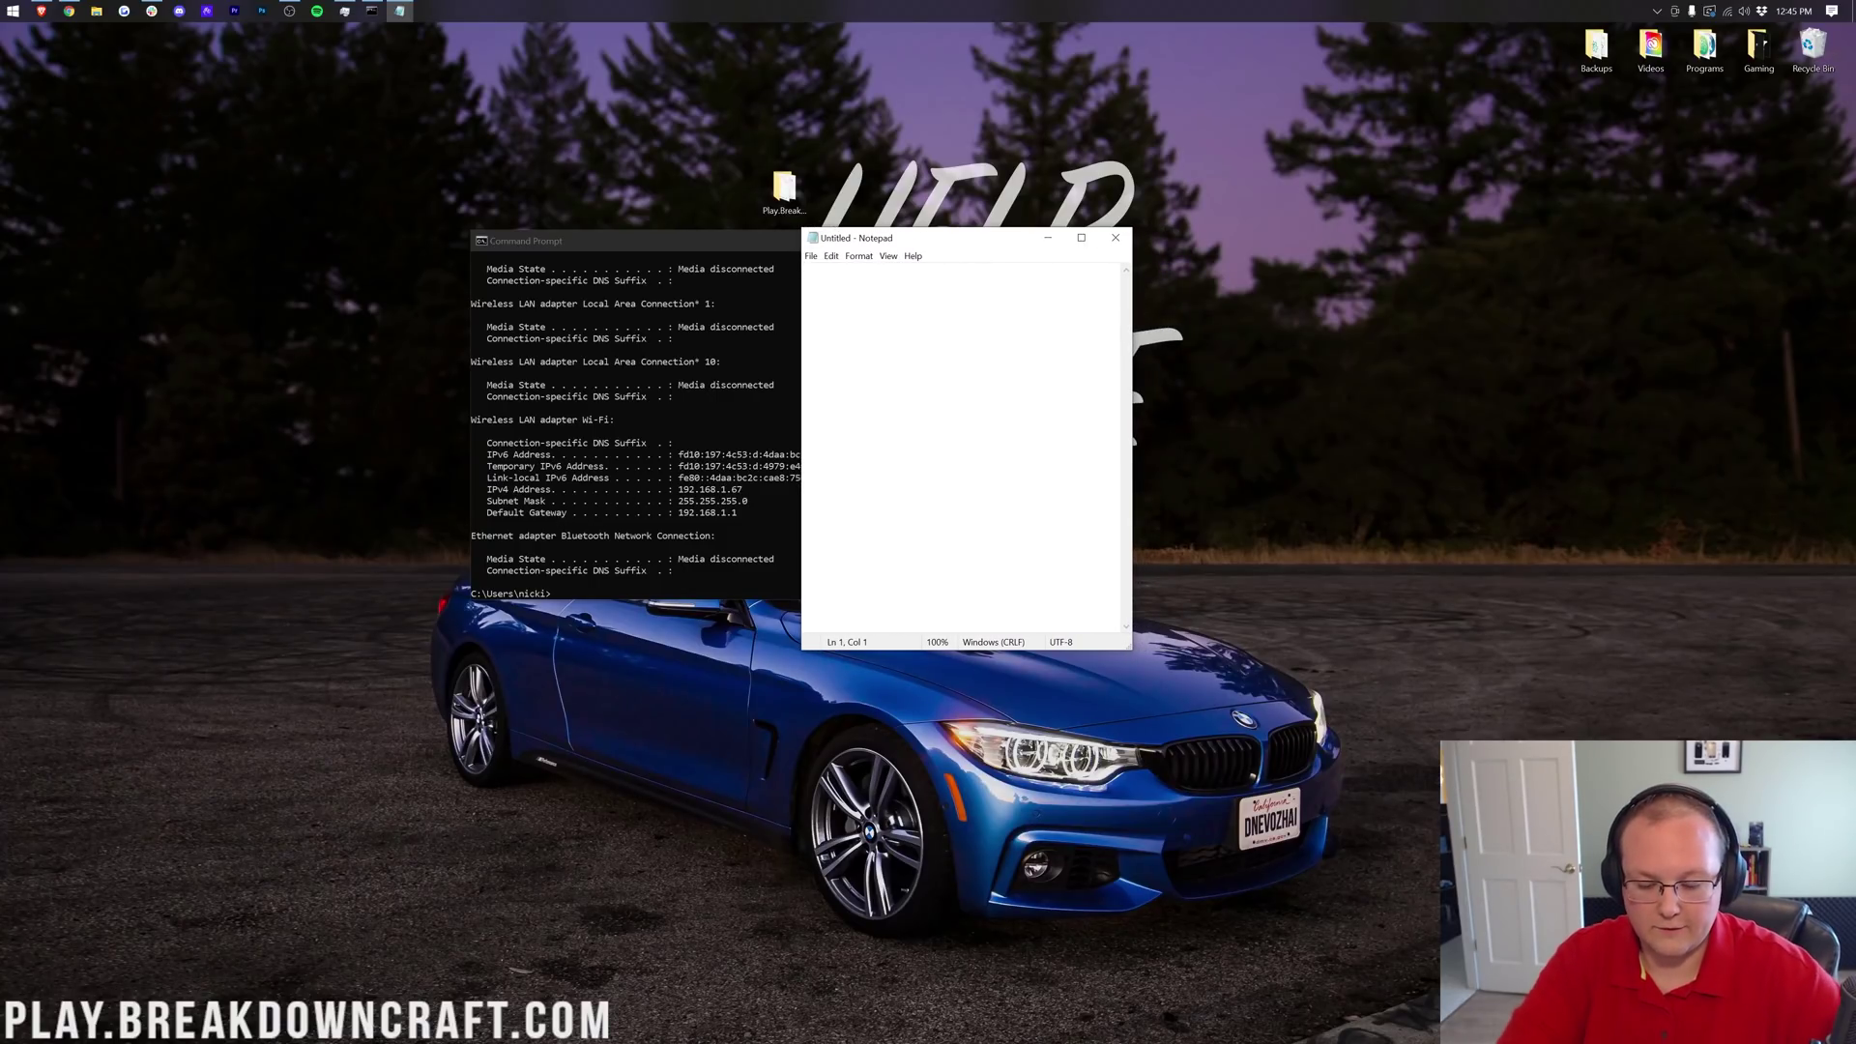
Note "IPv4: 192.168.1.67" and, below a blank line, "Default Gateway: 192.168.1.1" in the Notepad document.
type("IPv4")
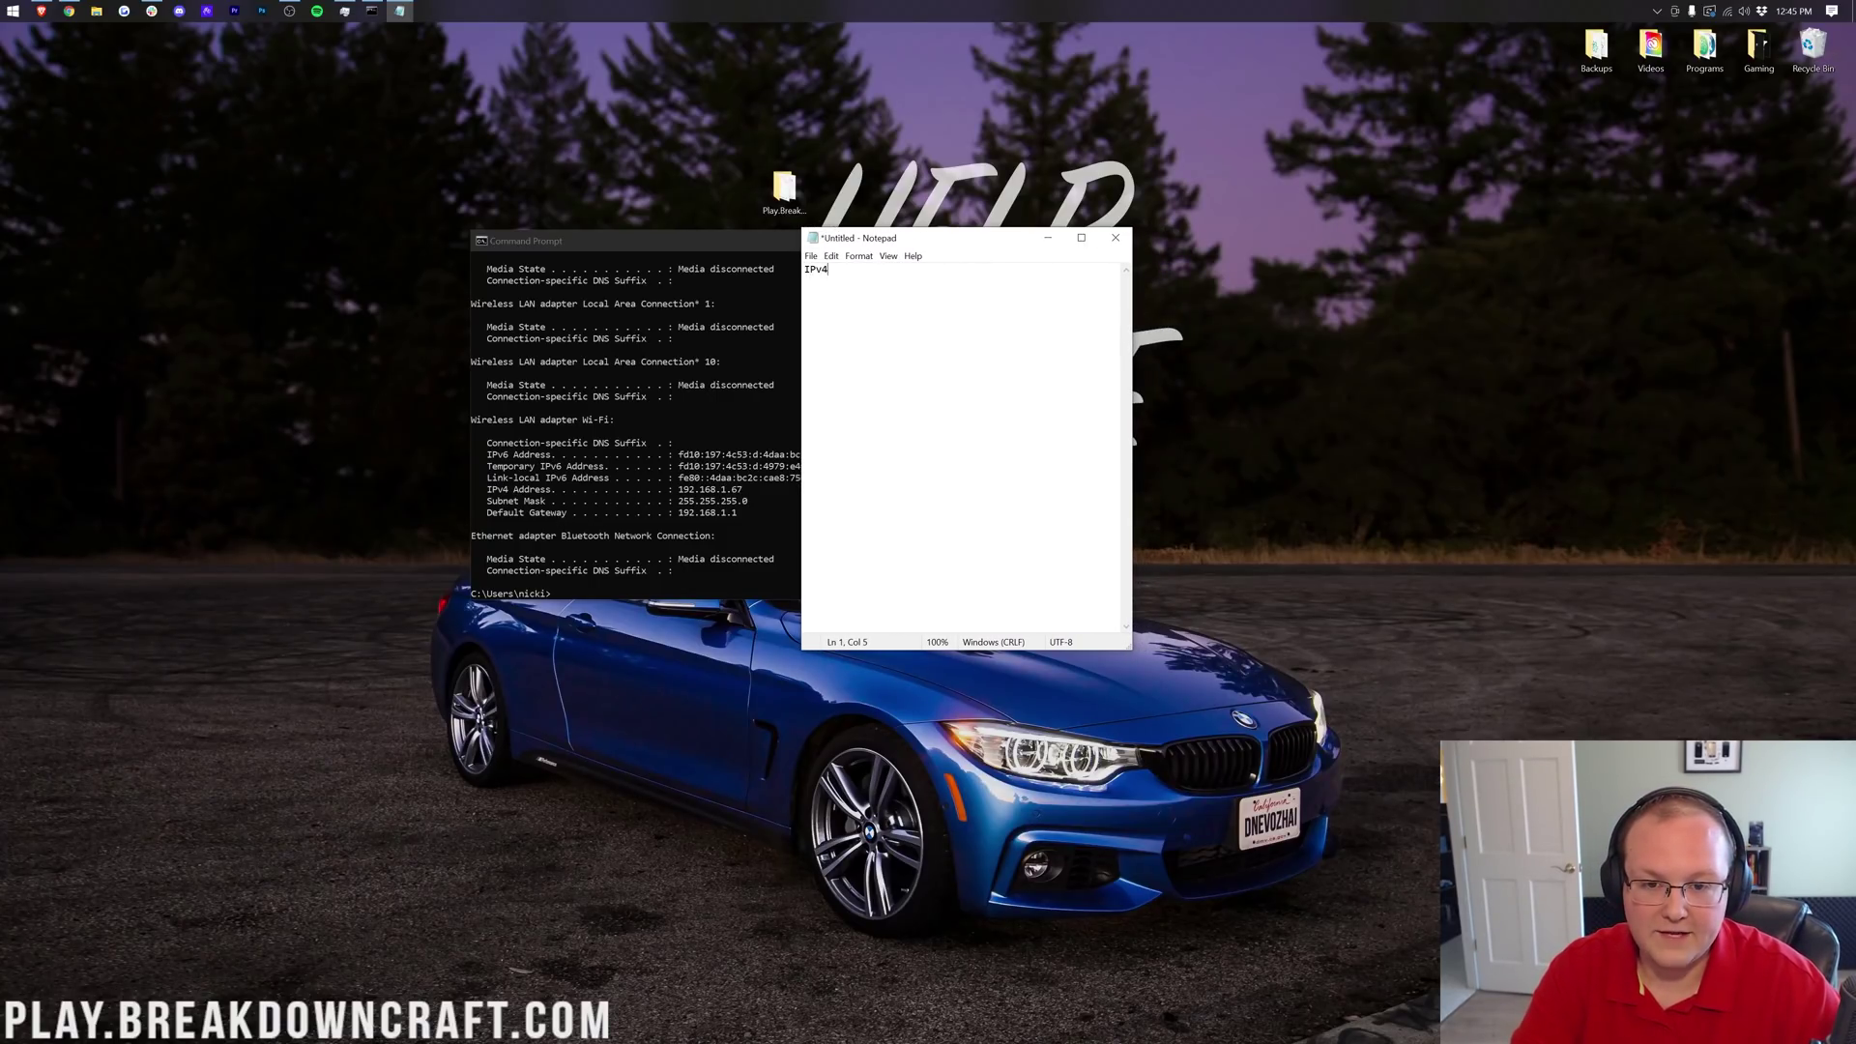
type(": 1")
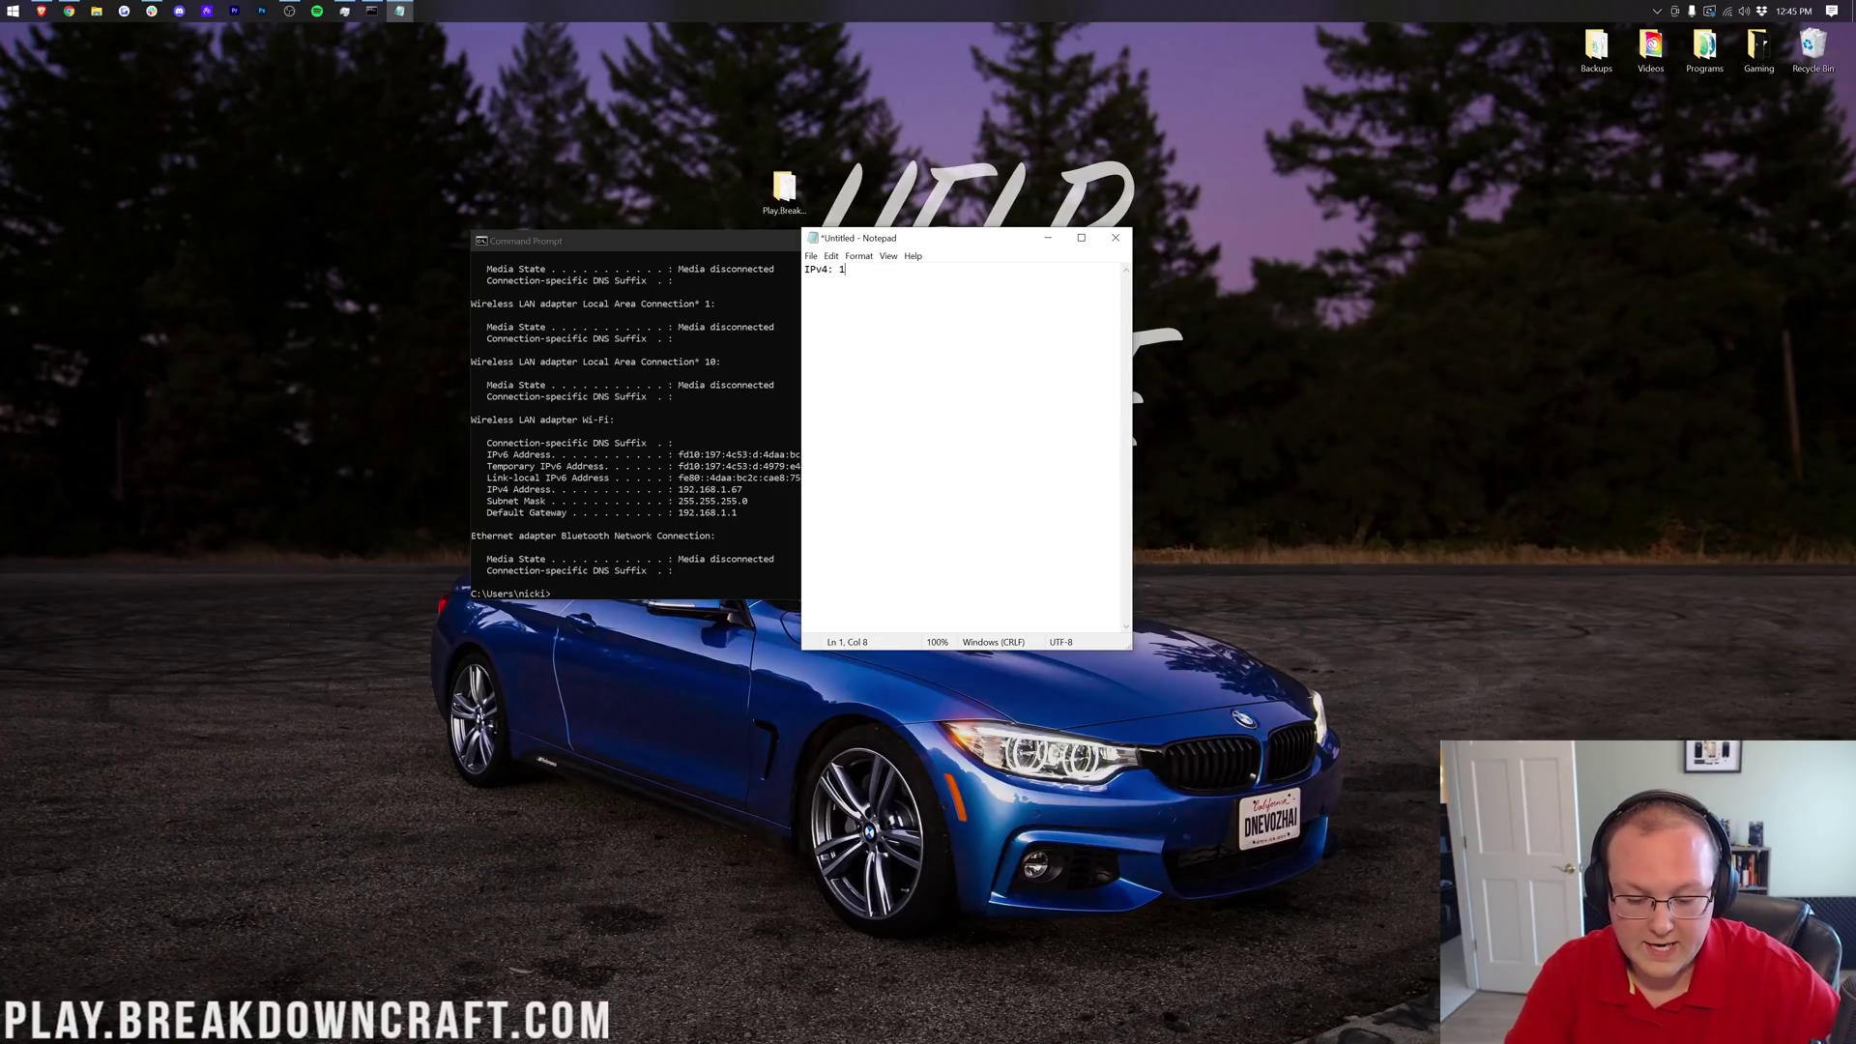
type("92.168.")
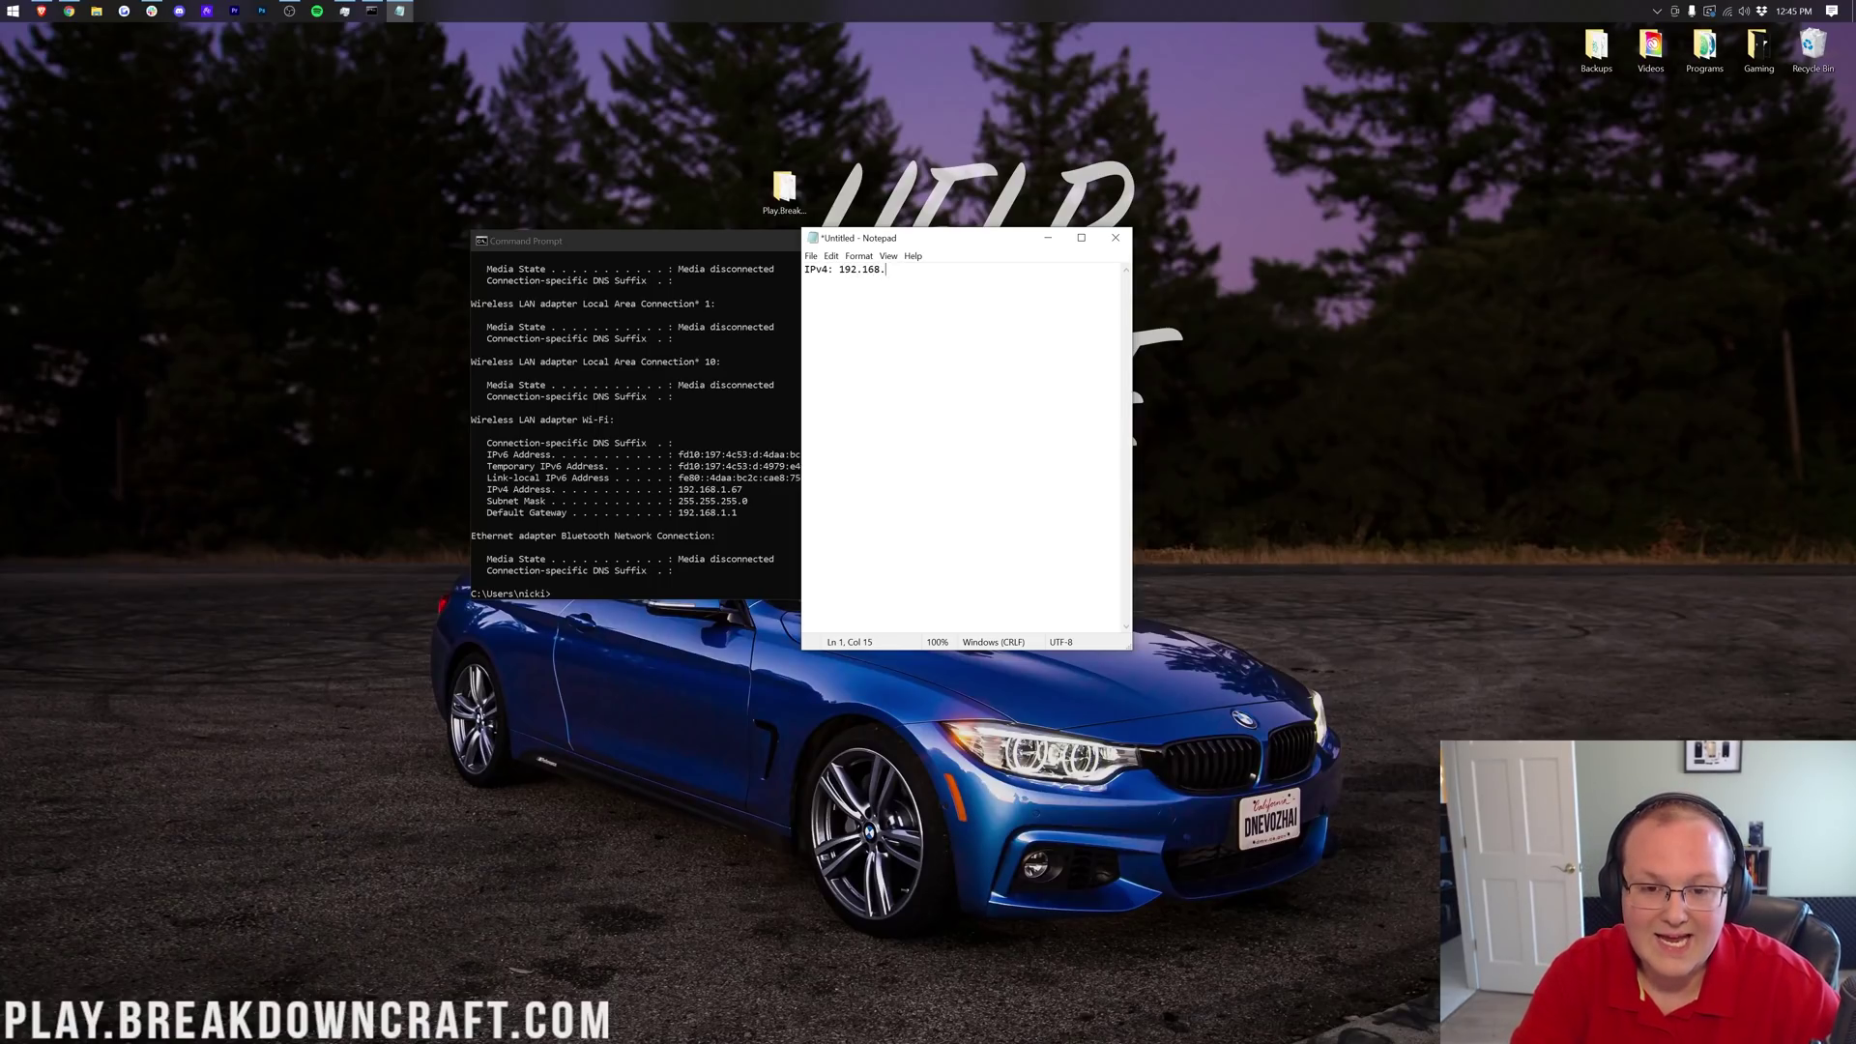
type("1.67")
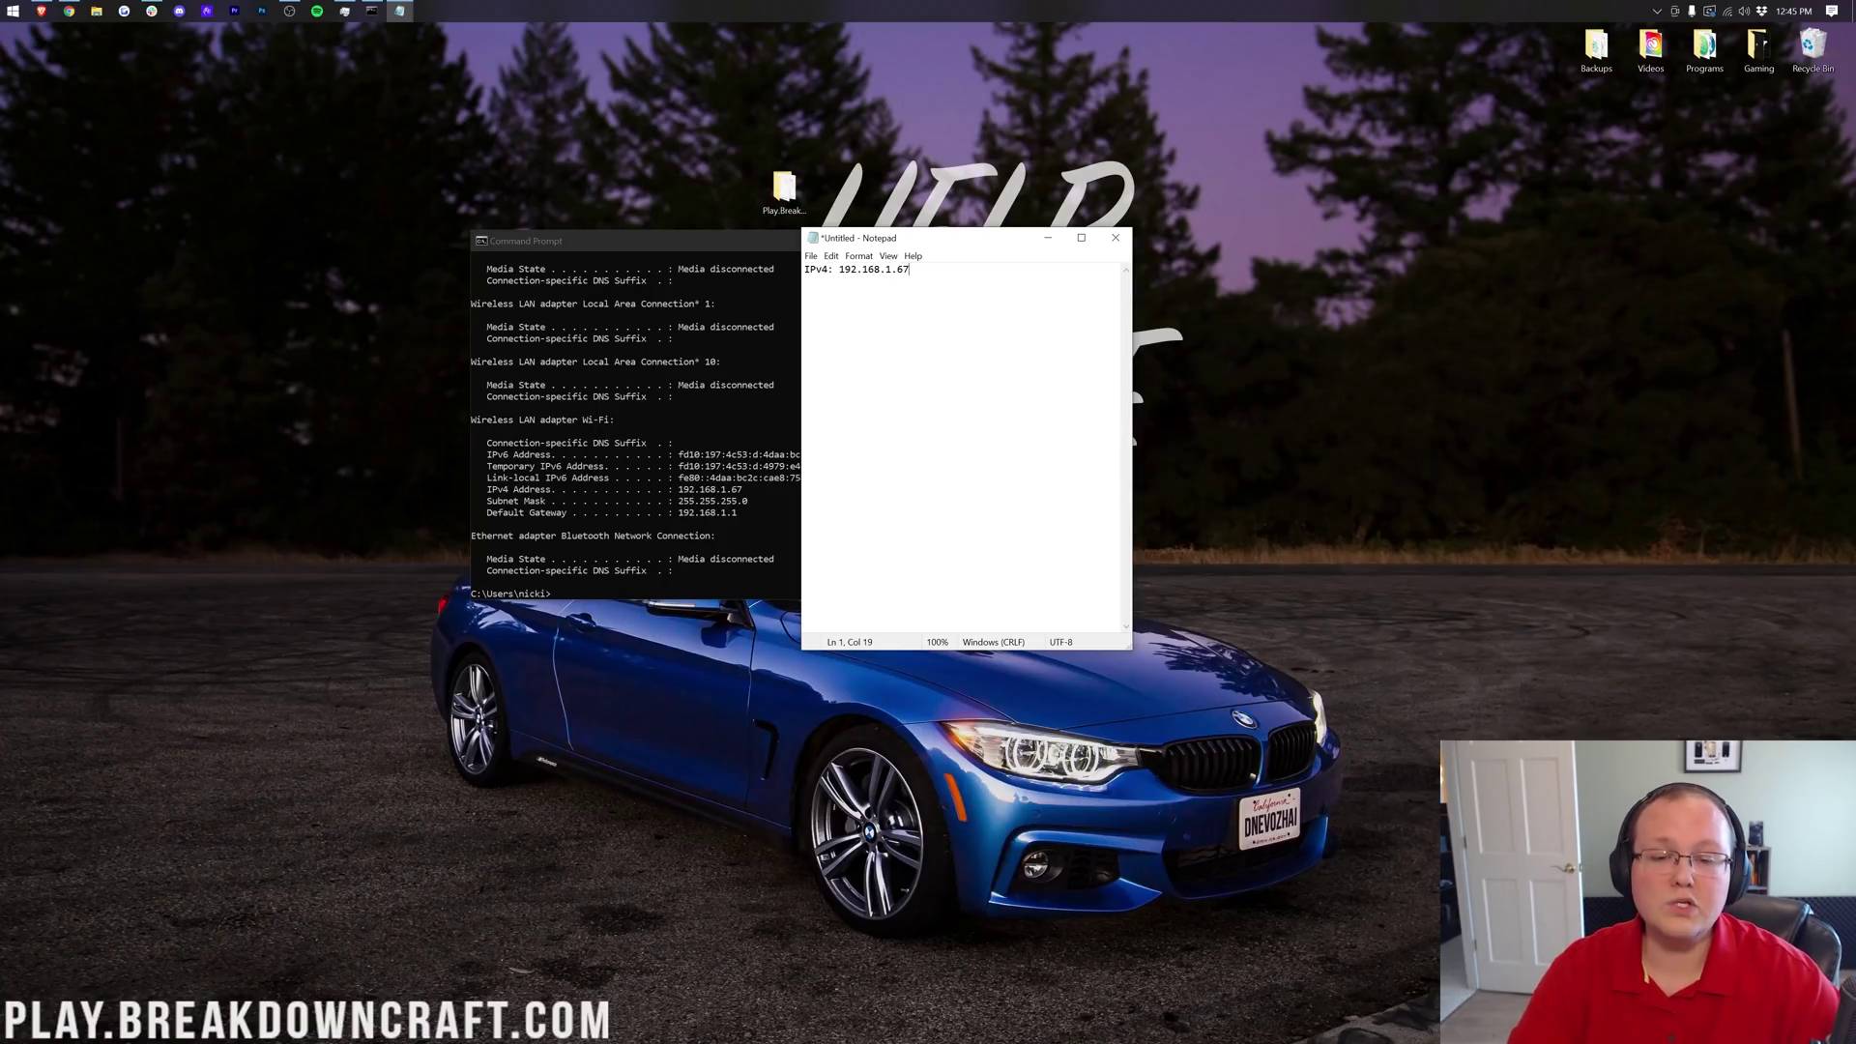
key("Return")
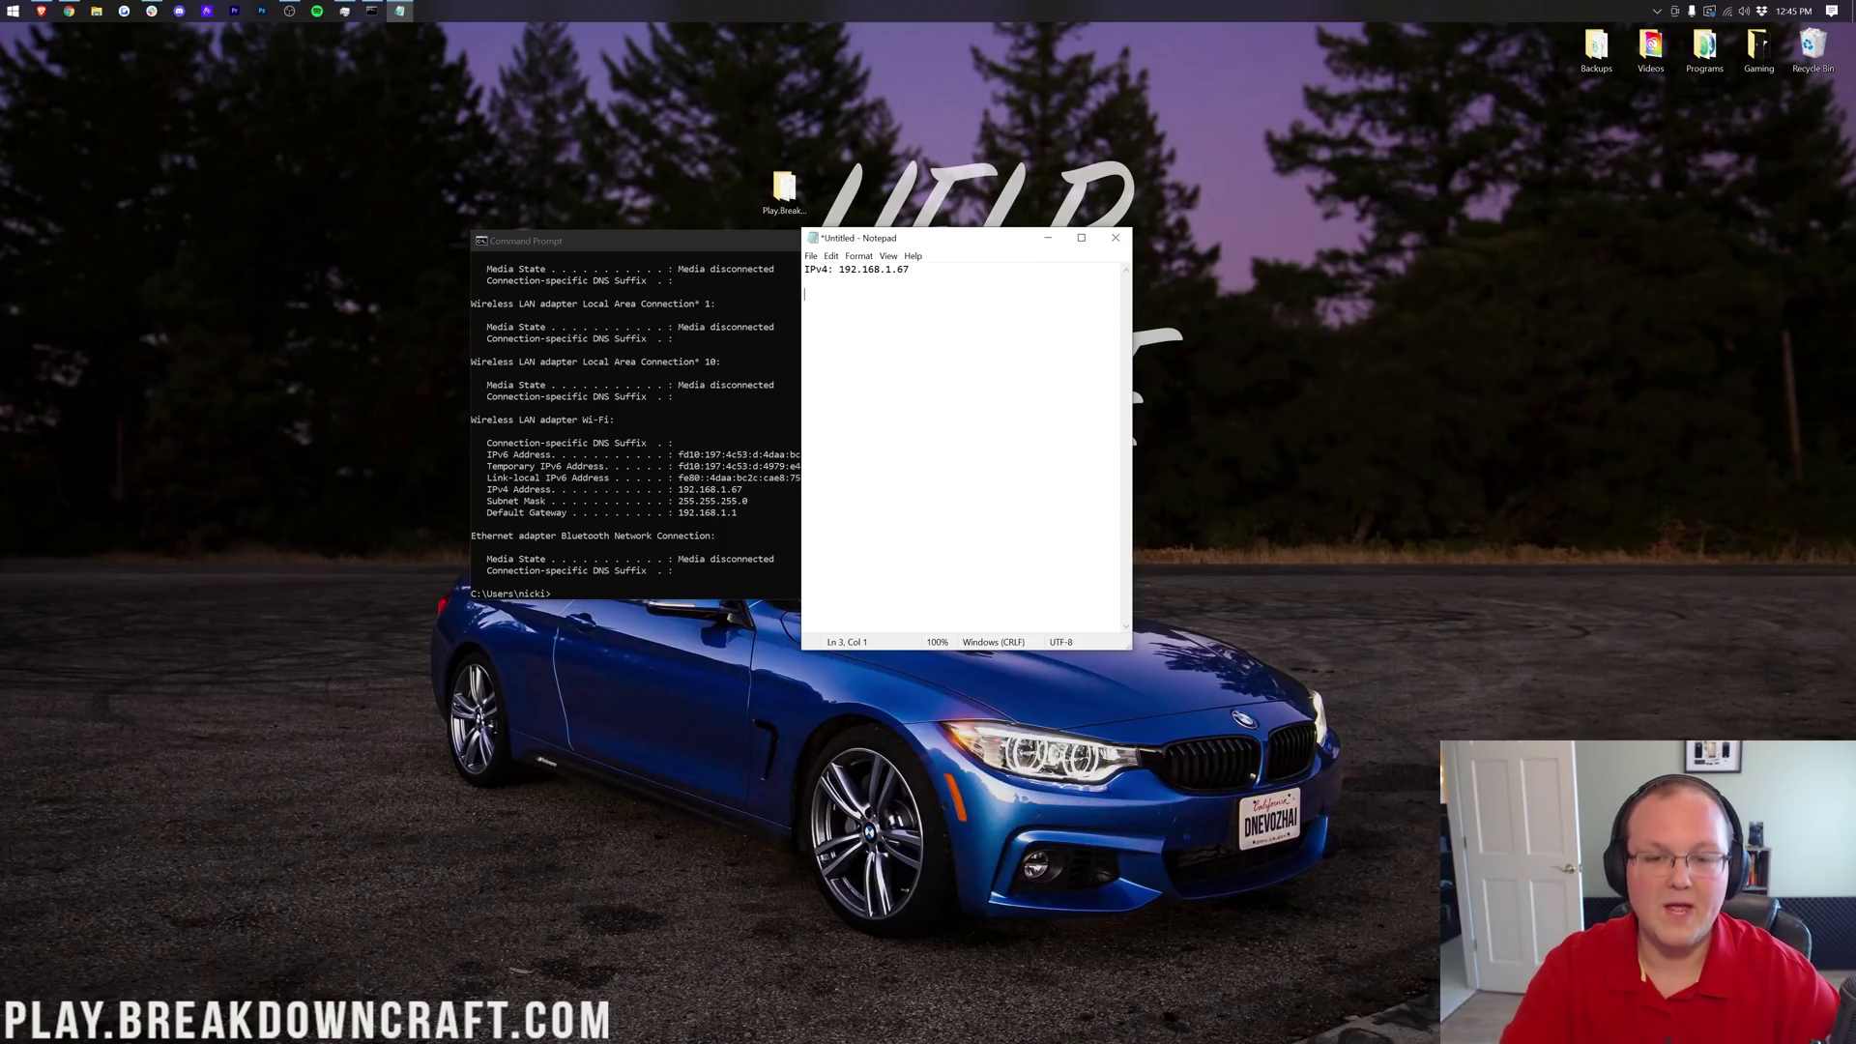
type("Default Gateway:")
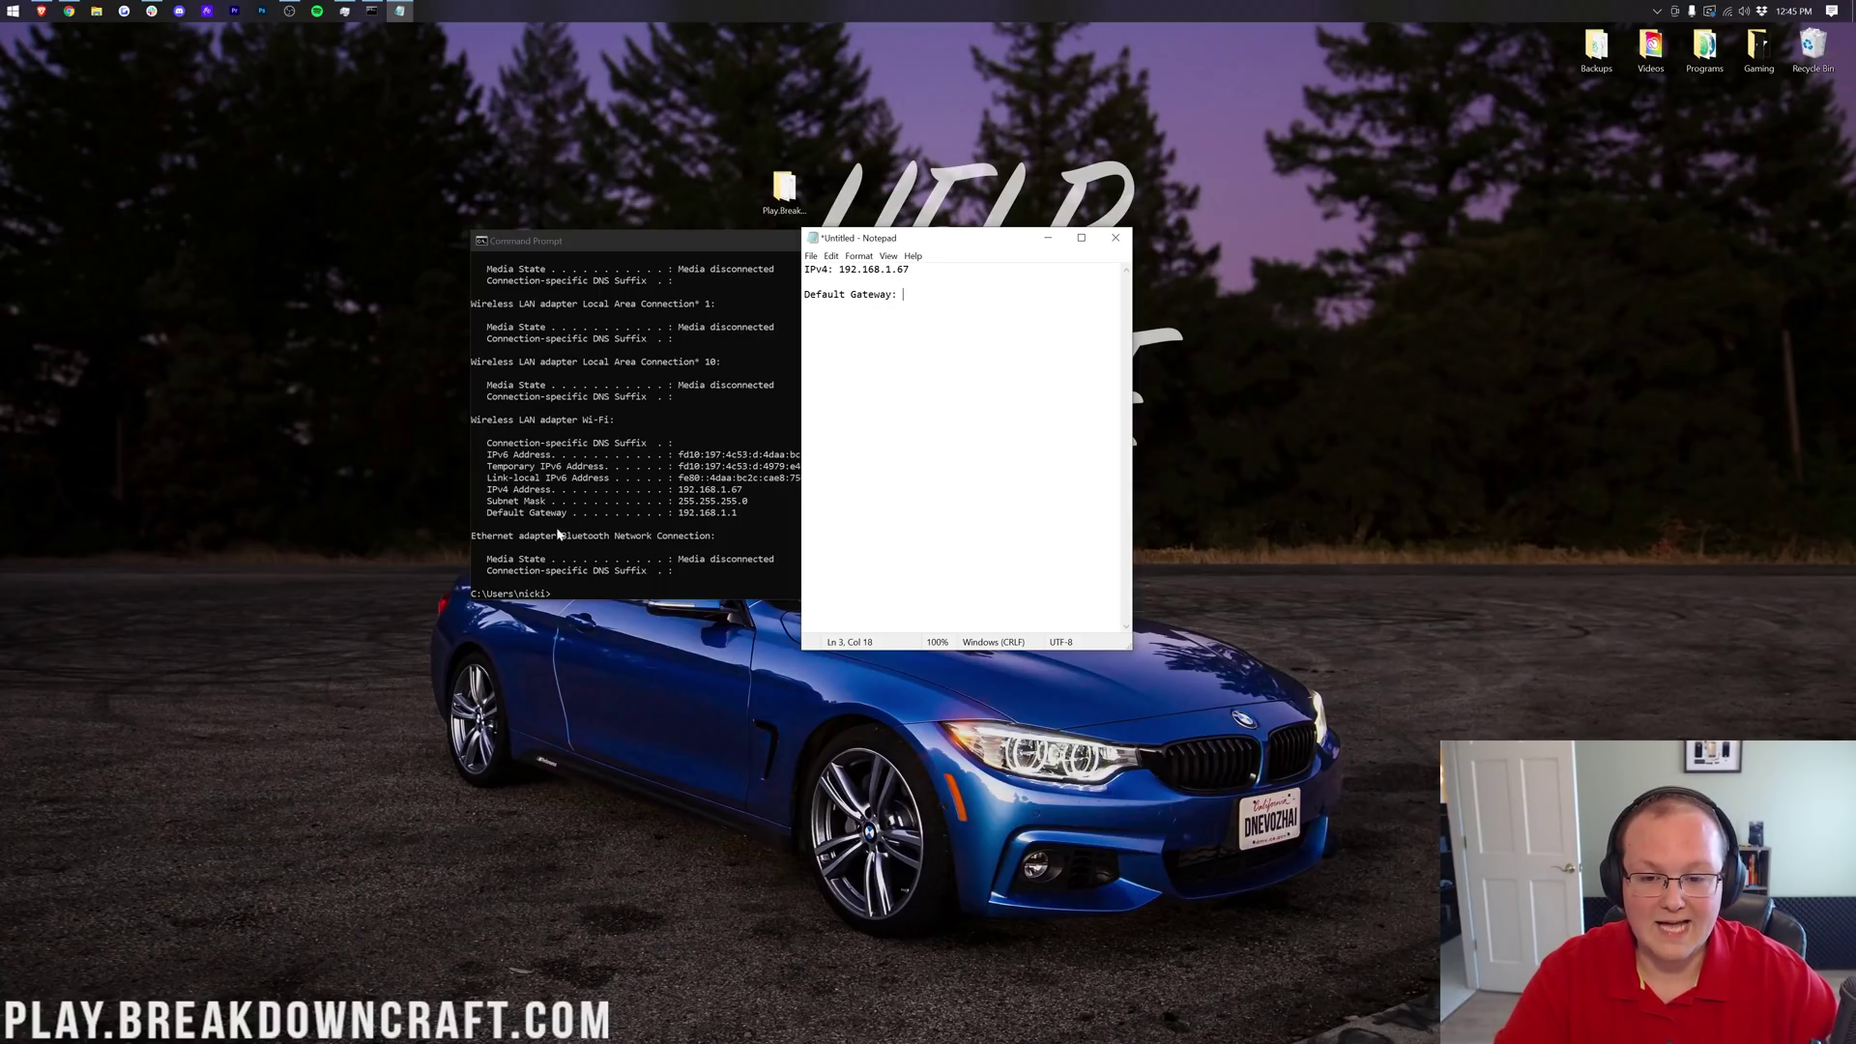
type("192")
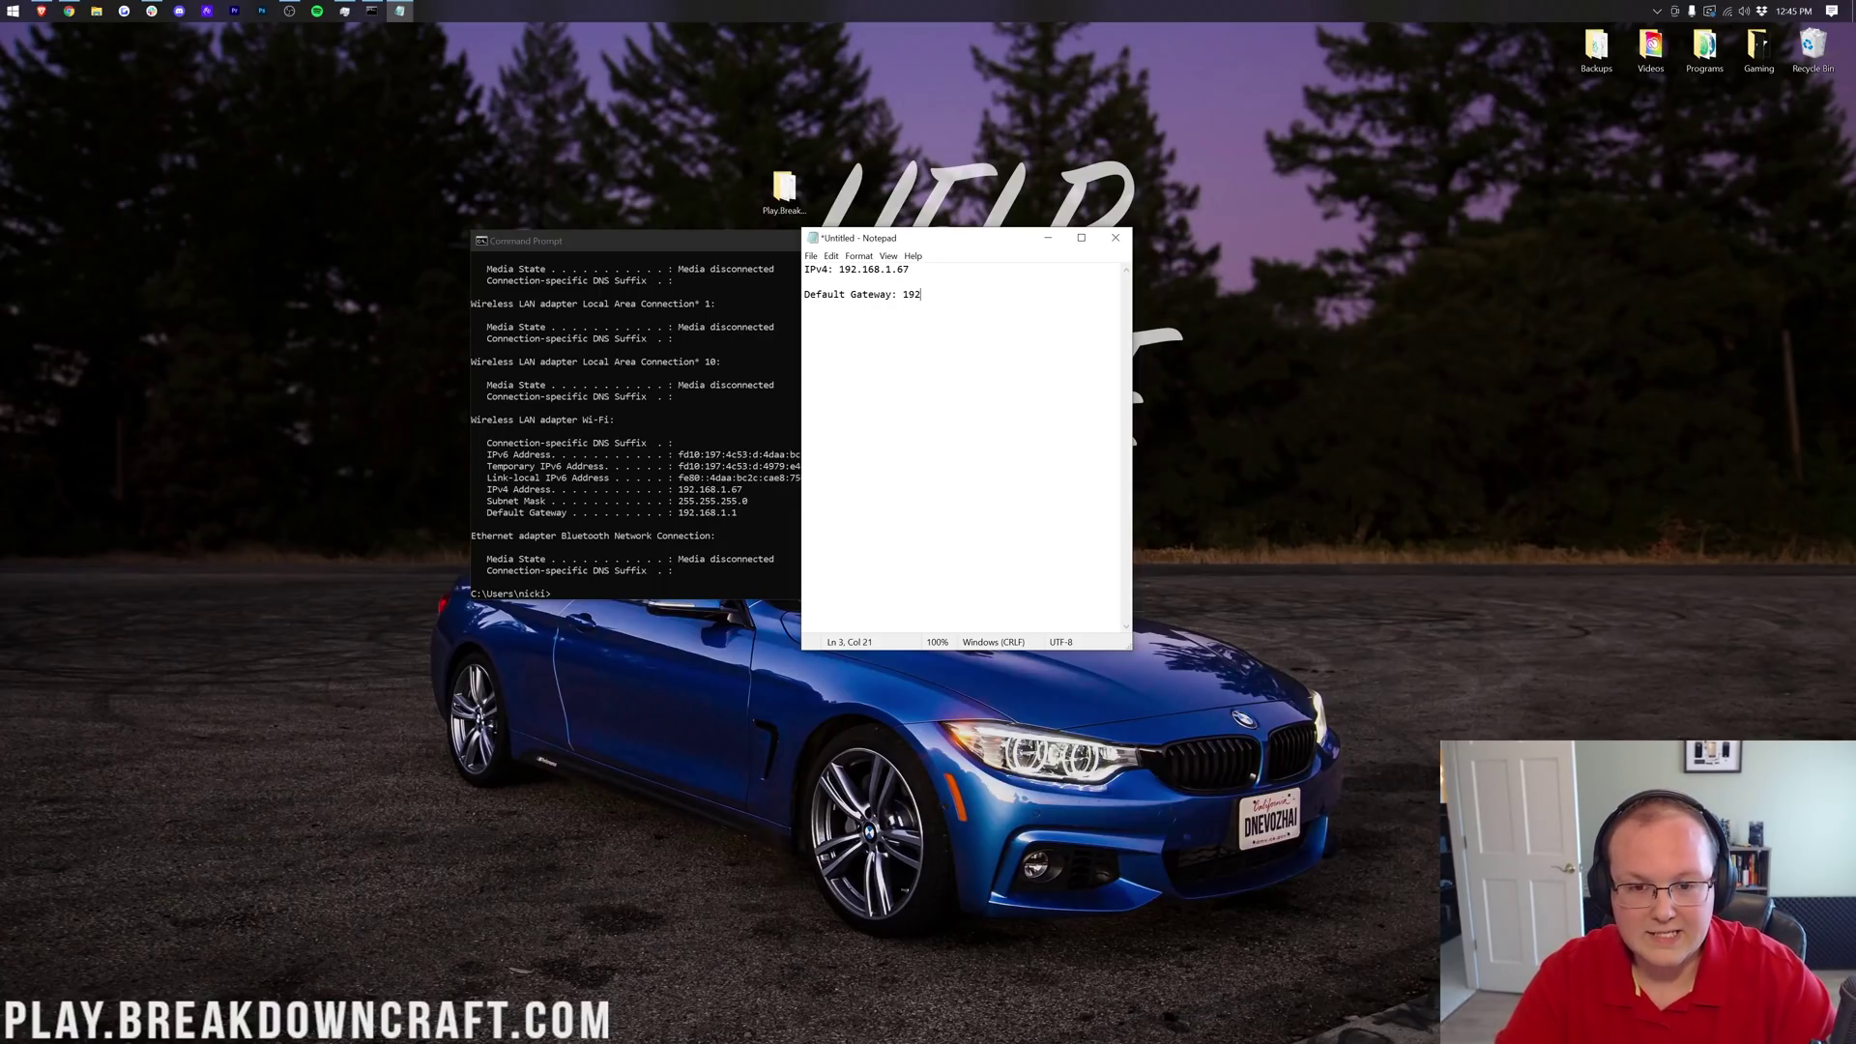
type(".168.1.1")
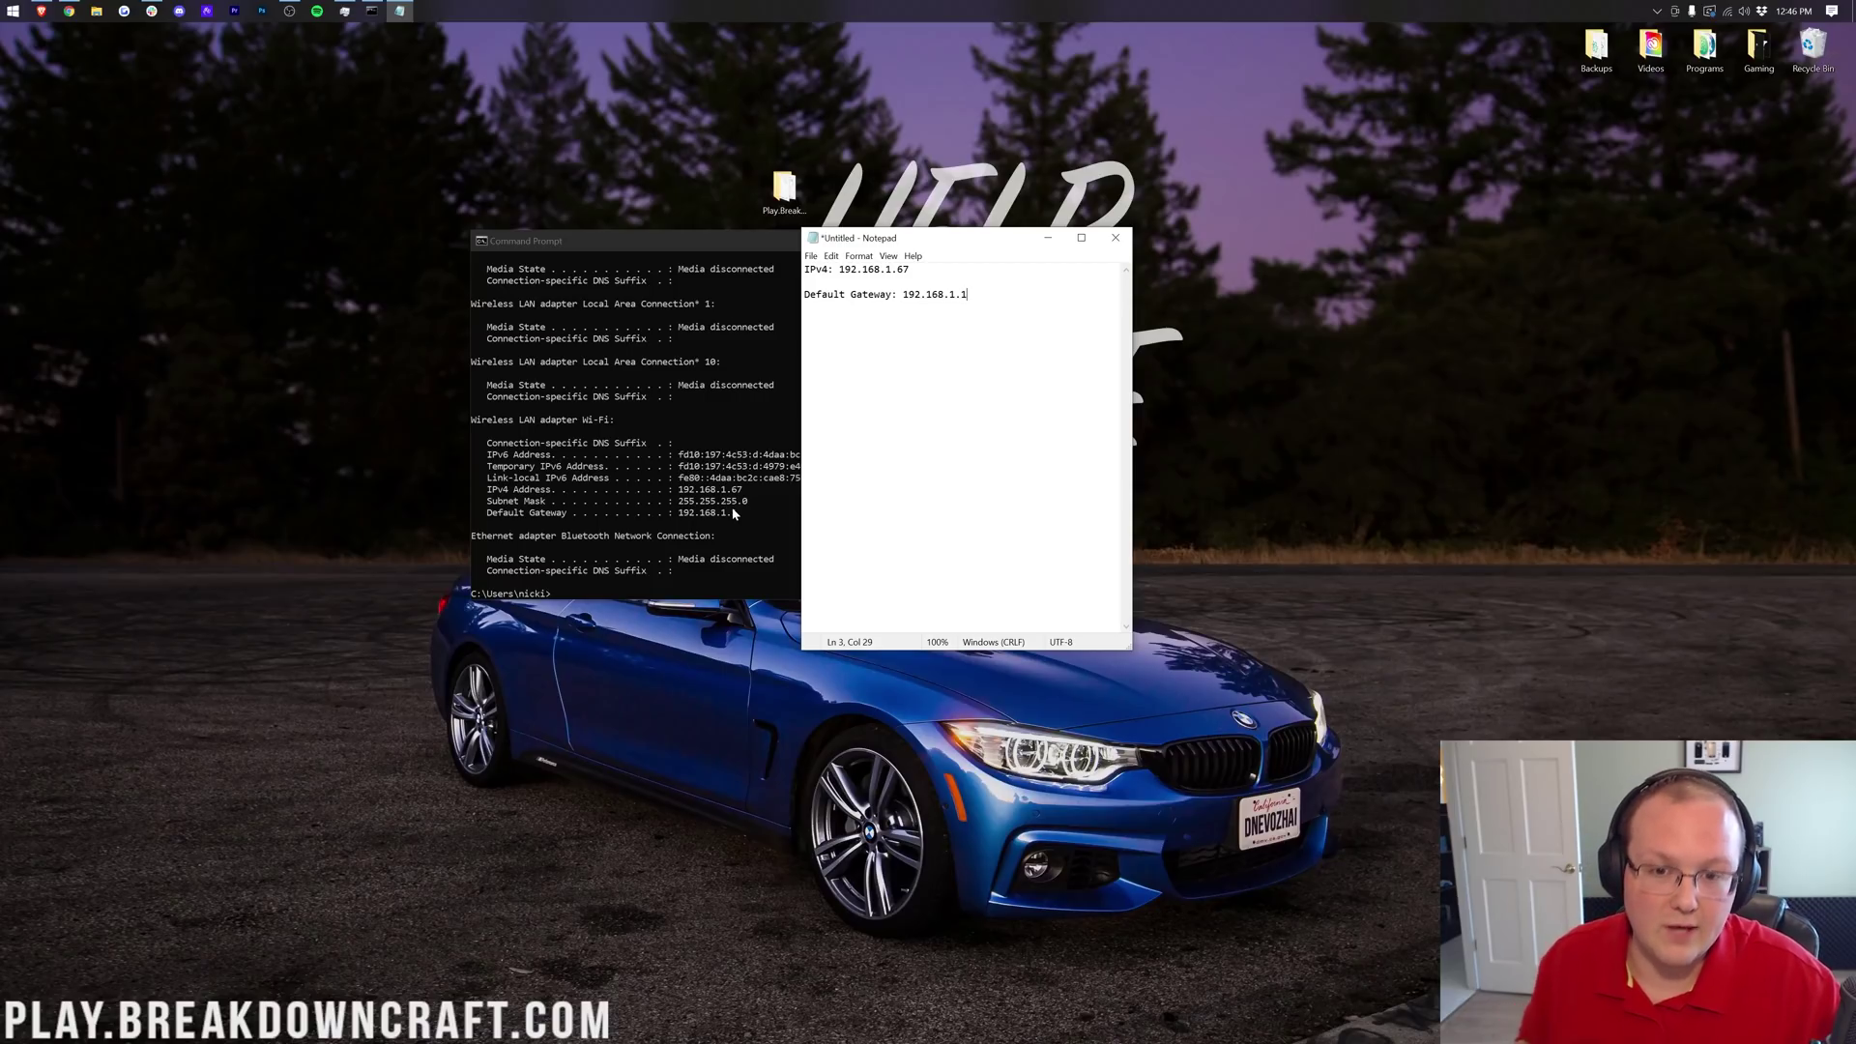
Close Command Prompt and move the Notepad notes to a clear area of the desktop.
left_click(759, 401)
left_click(1104, 248)
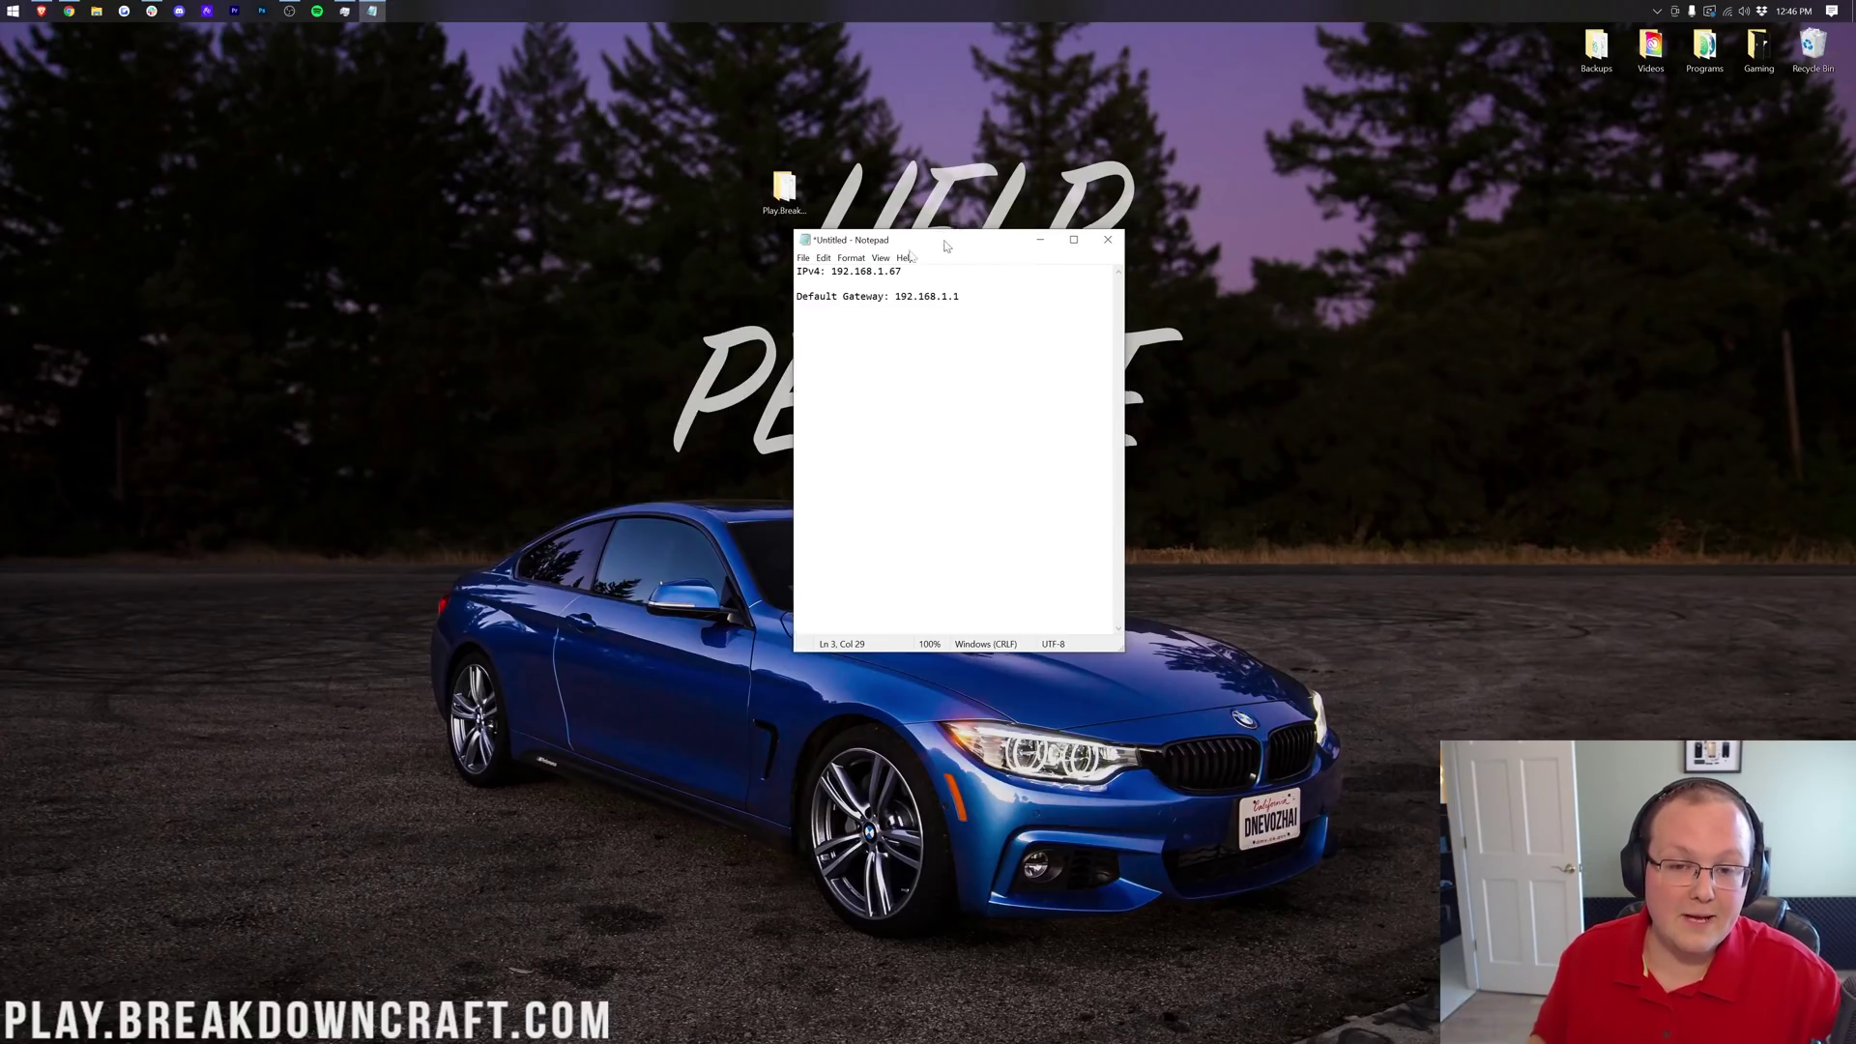
left_click_drag(942, 239, 377, 259)
Switch to Chrome and load the router's sign-in page at 192.168.1.1 in the empty new tab.
left_click(69, 11)
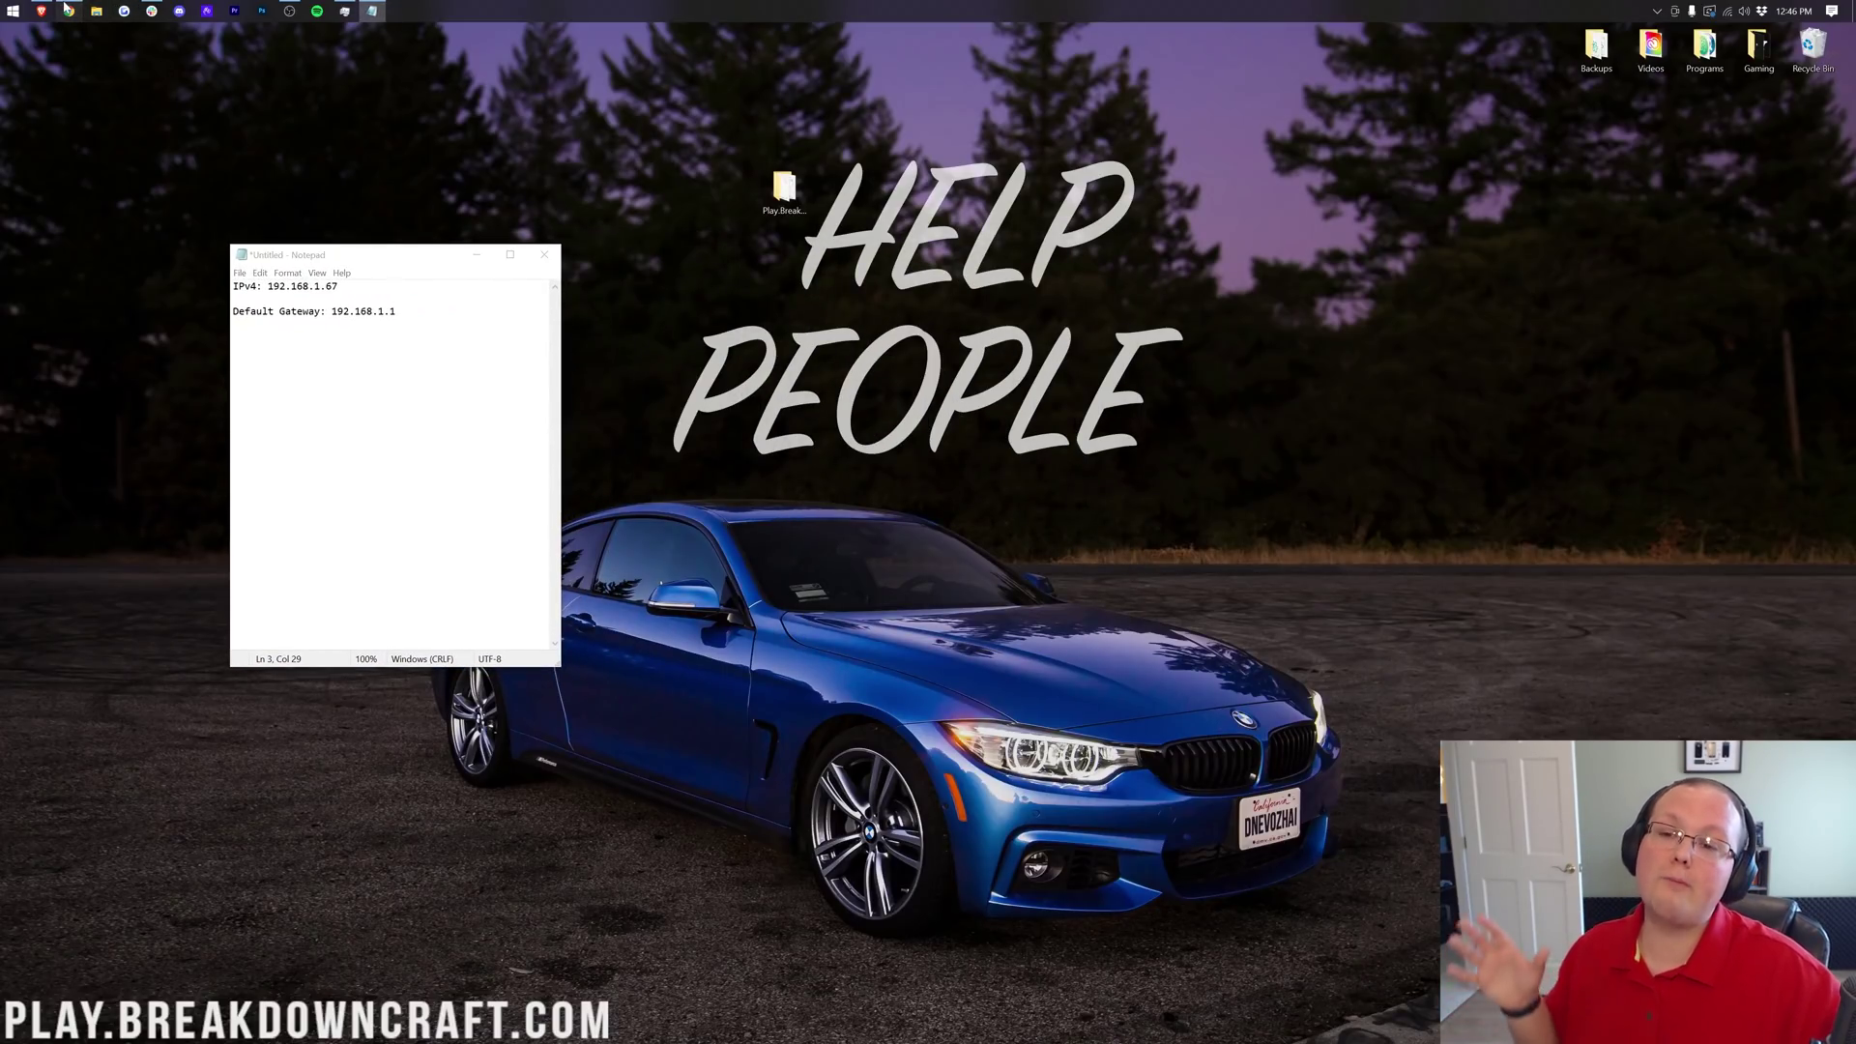
left_click(955, 40)
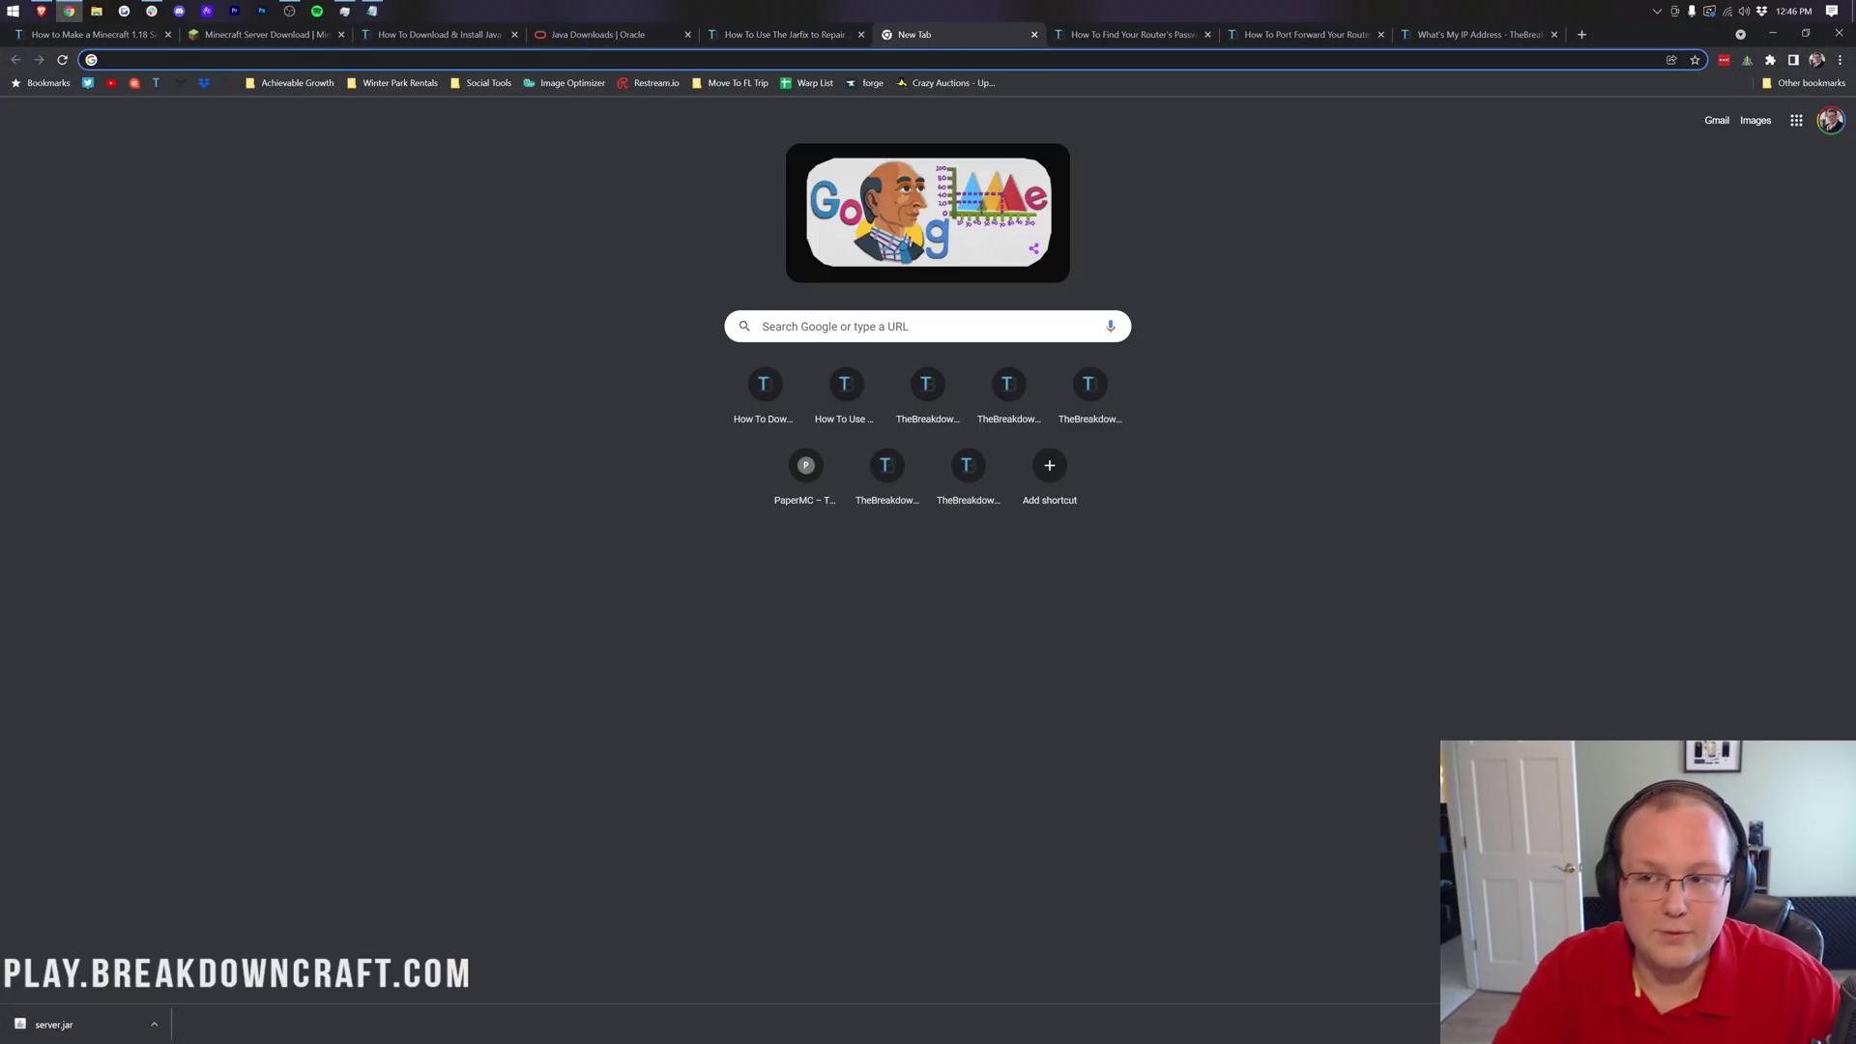
key("ctrl+l")
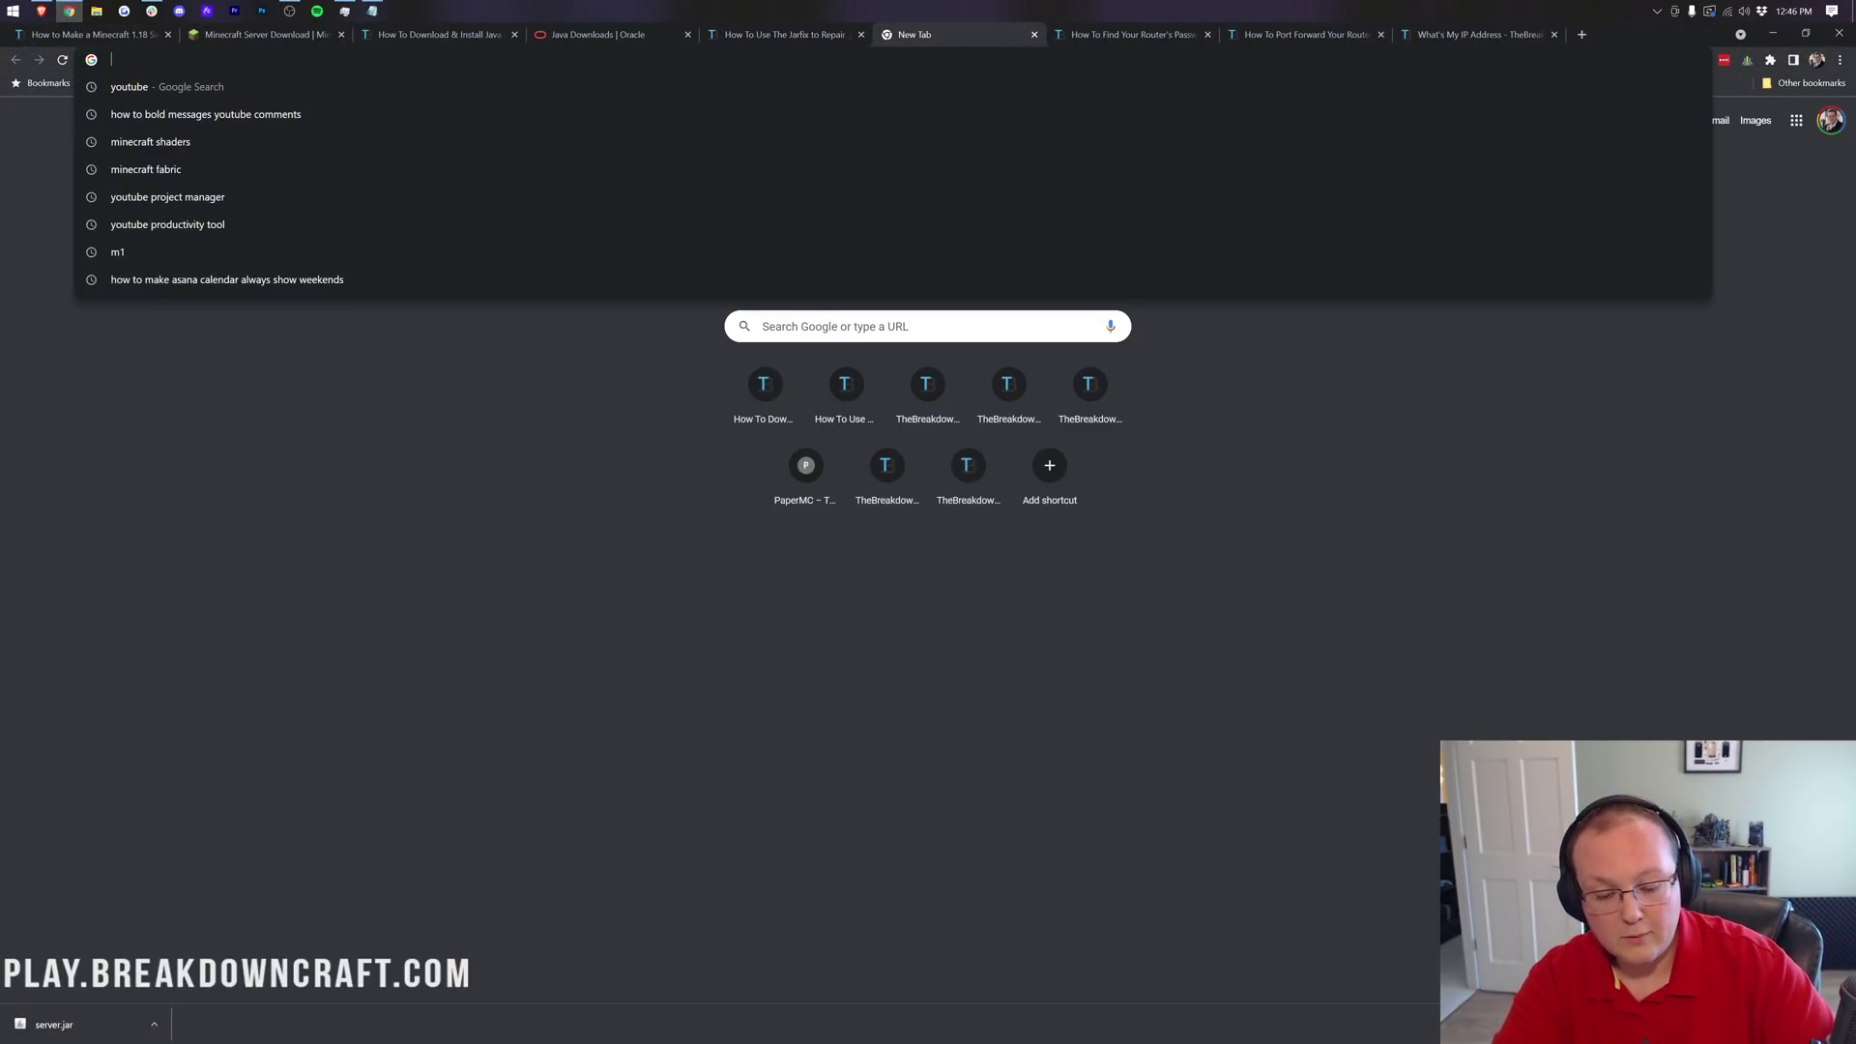
type("192")
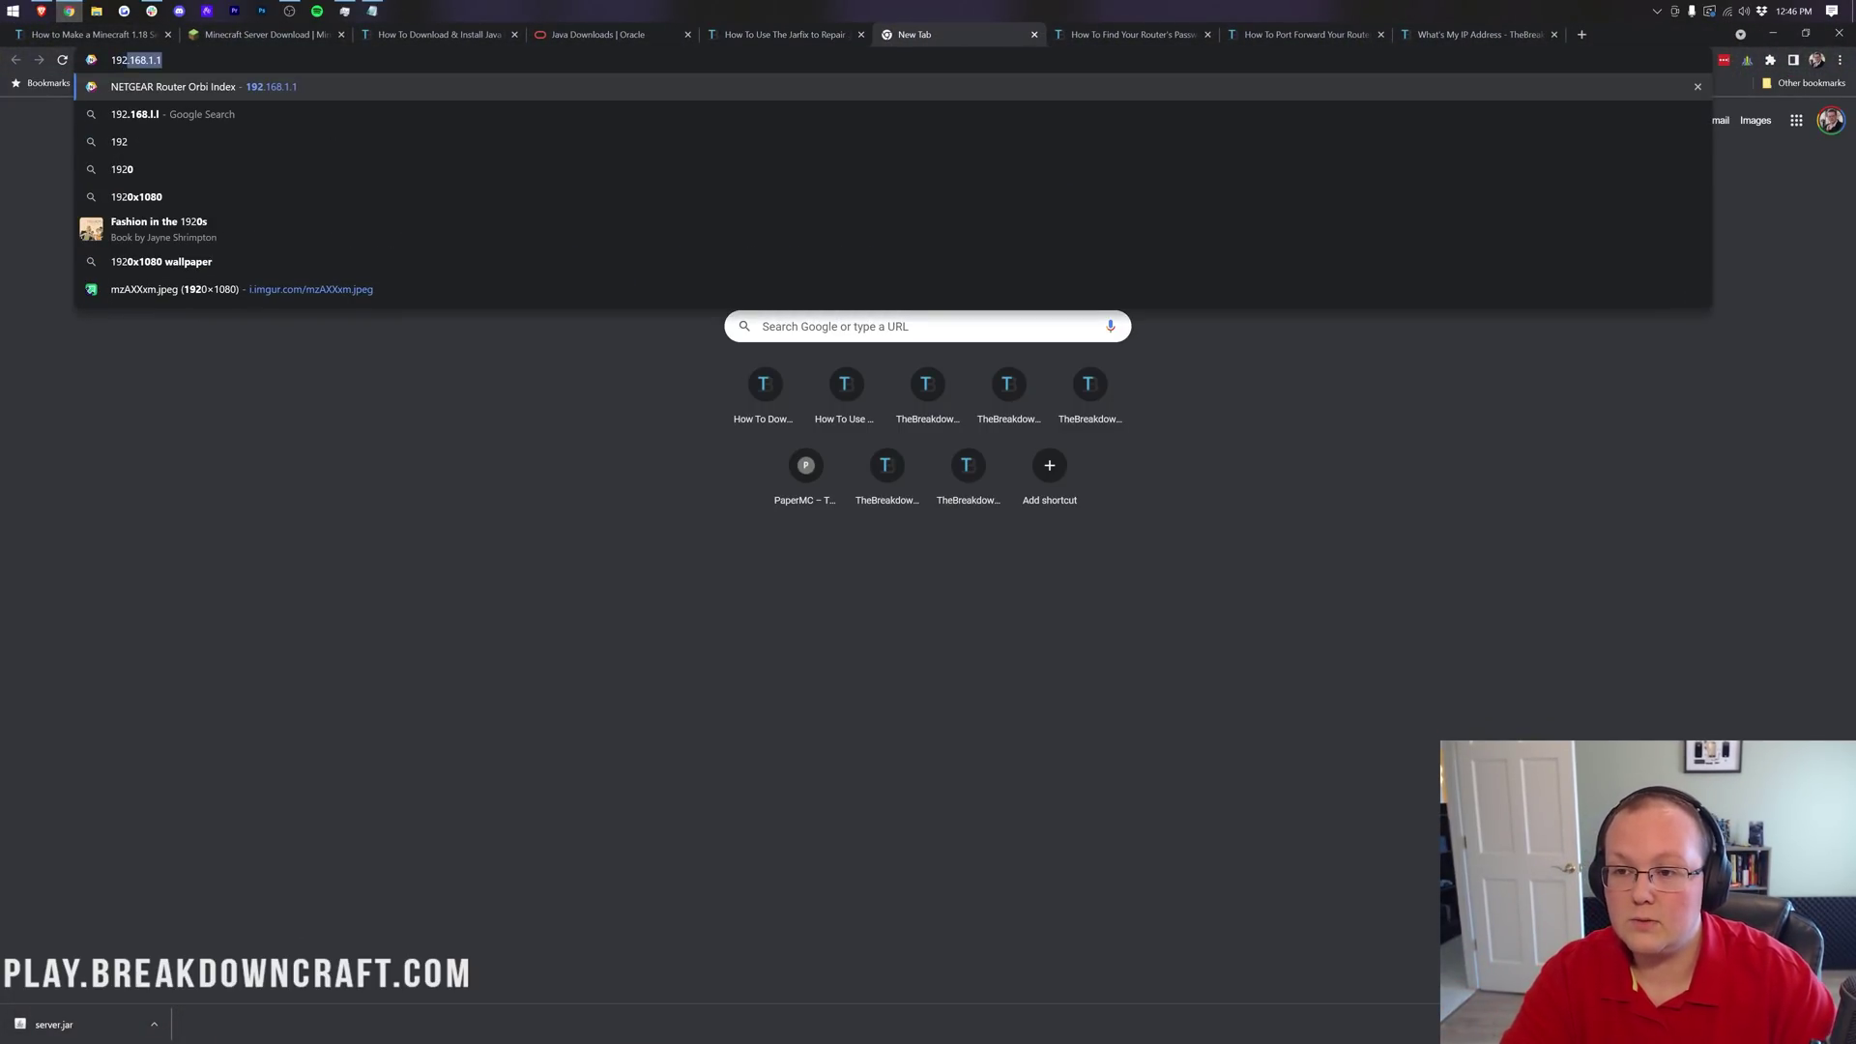
type(".168.1.1")
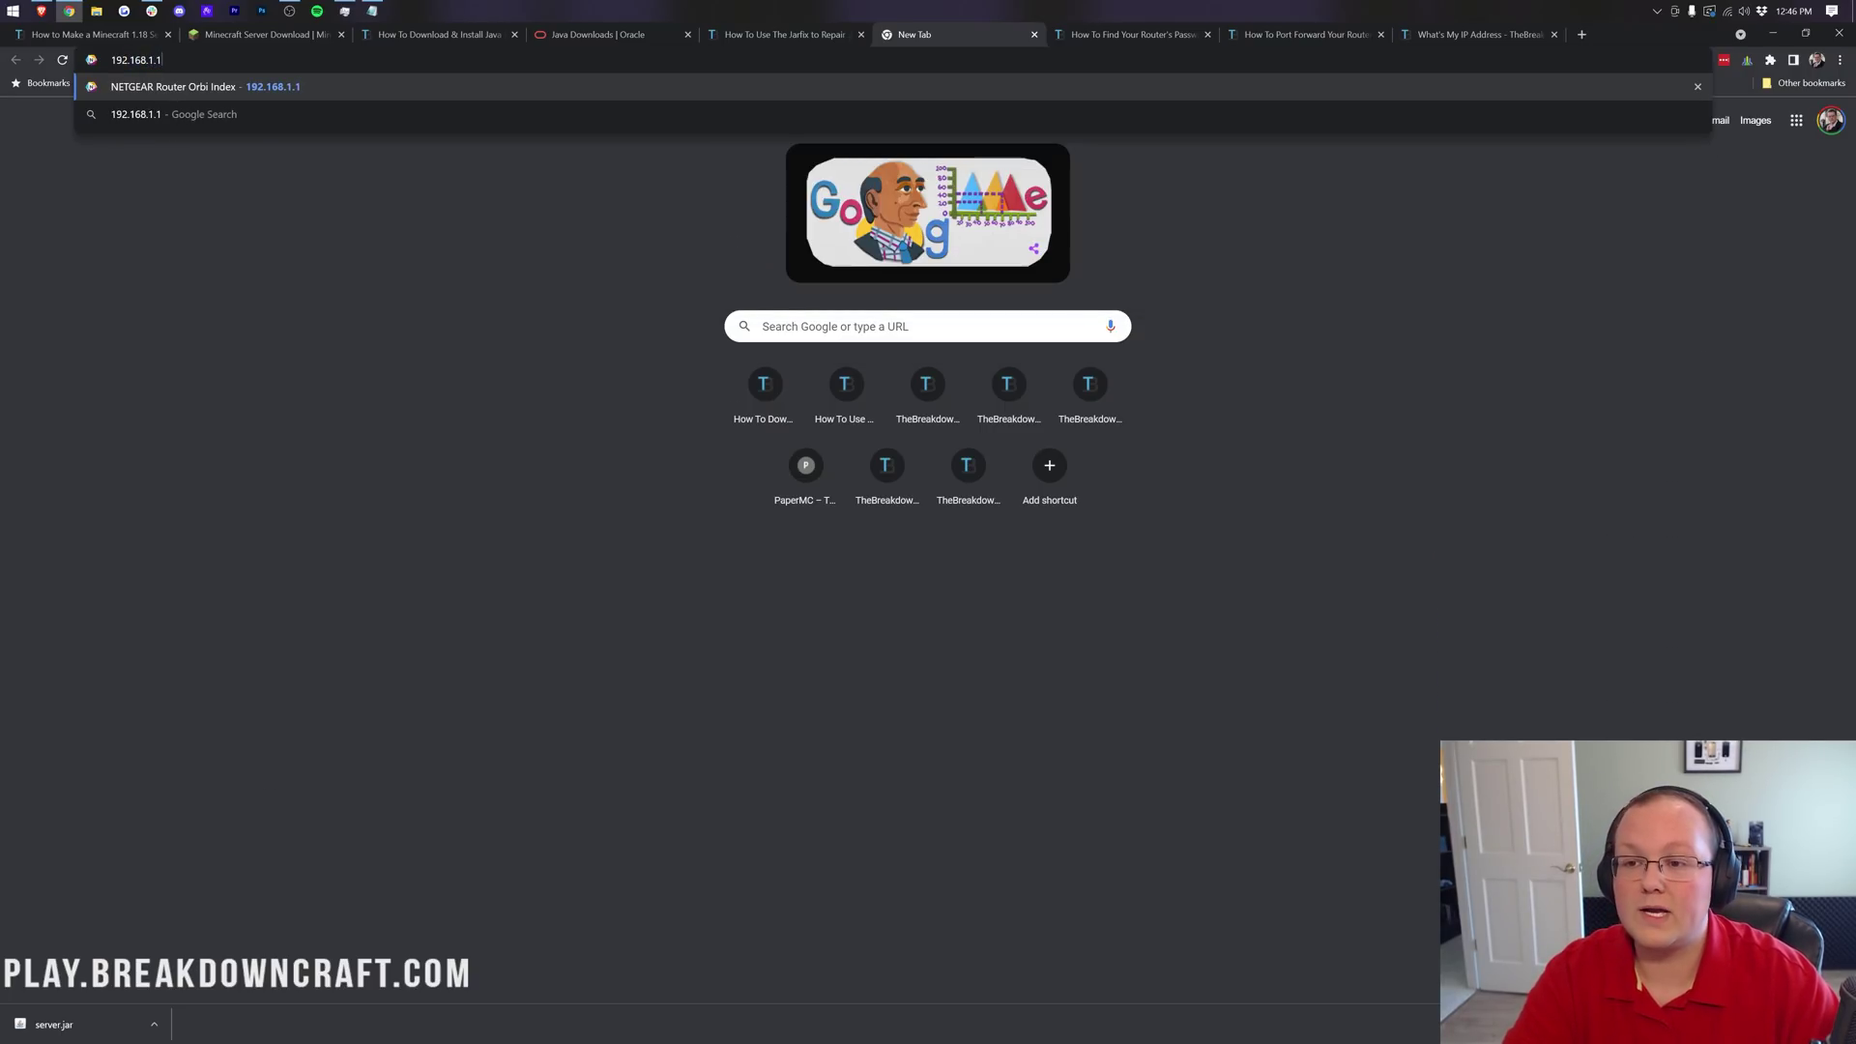
key("Return")
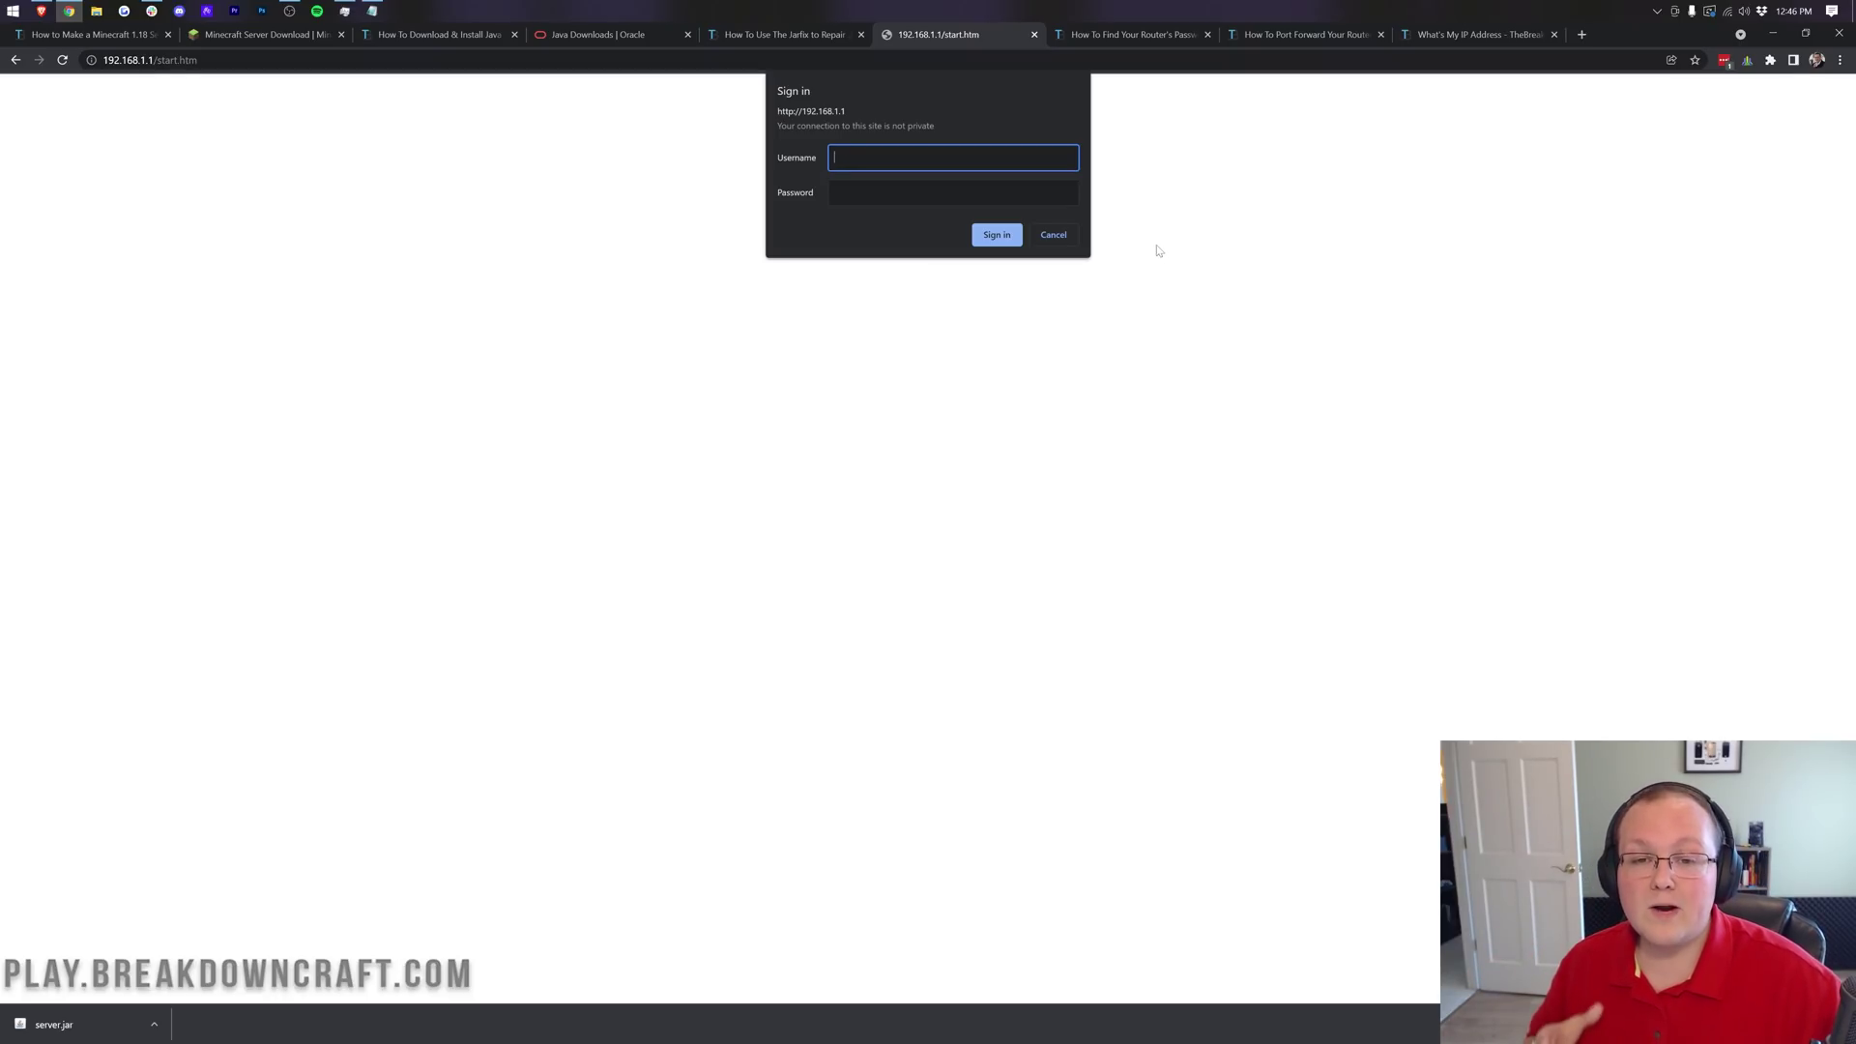
Examine the methods in the "How To Find Your Router's Password" article on thebreakdown.xyz.
left_click(1148, 34)
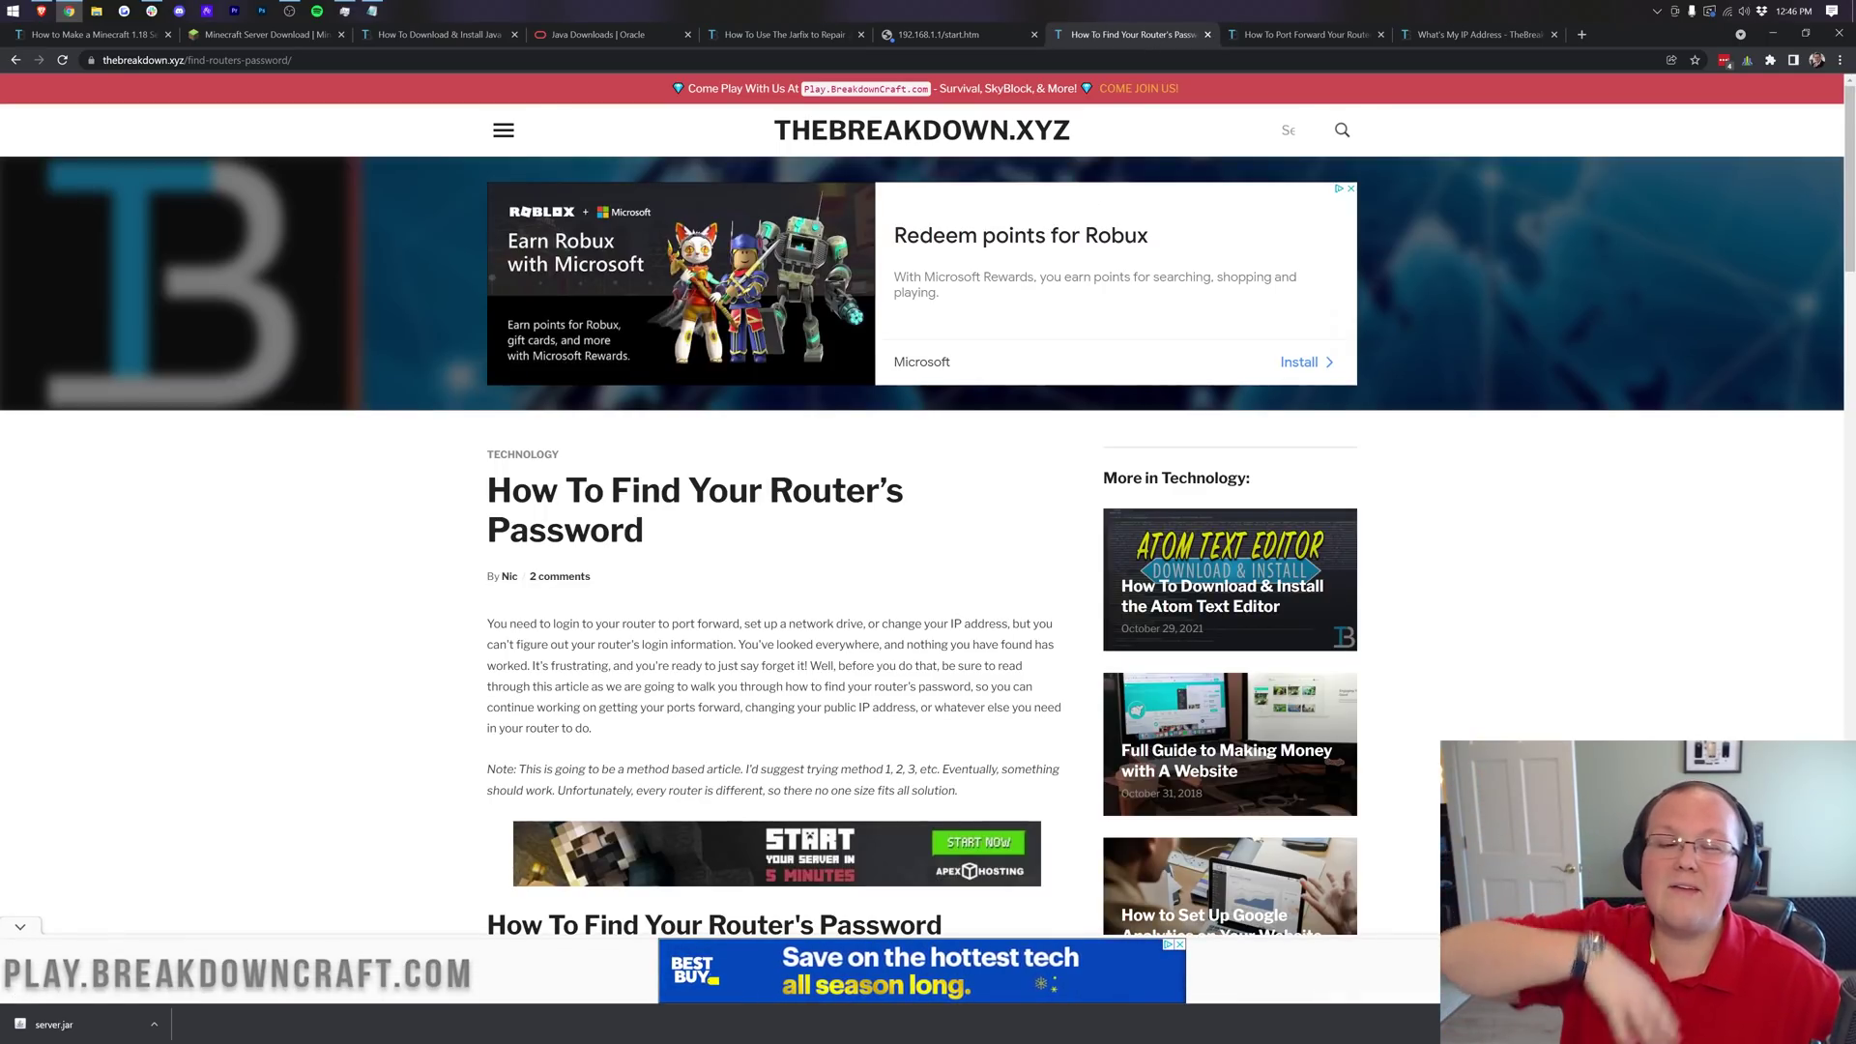
scroll(928, 541, "down", 5)
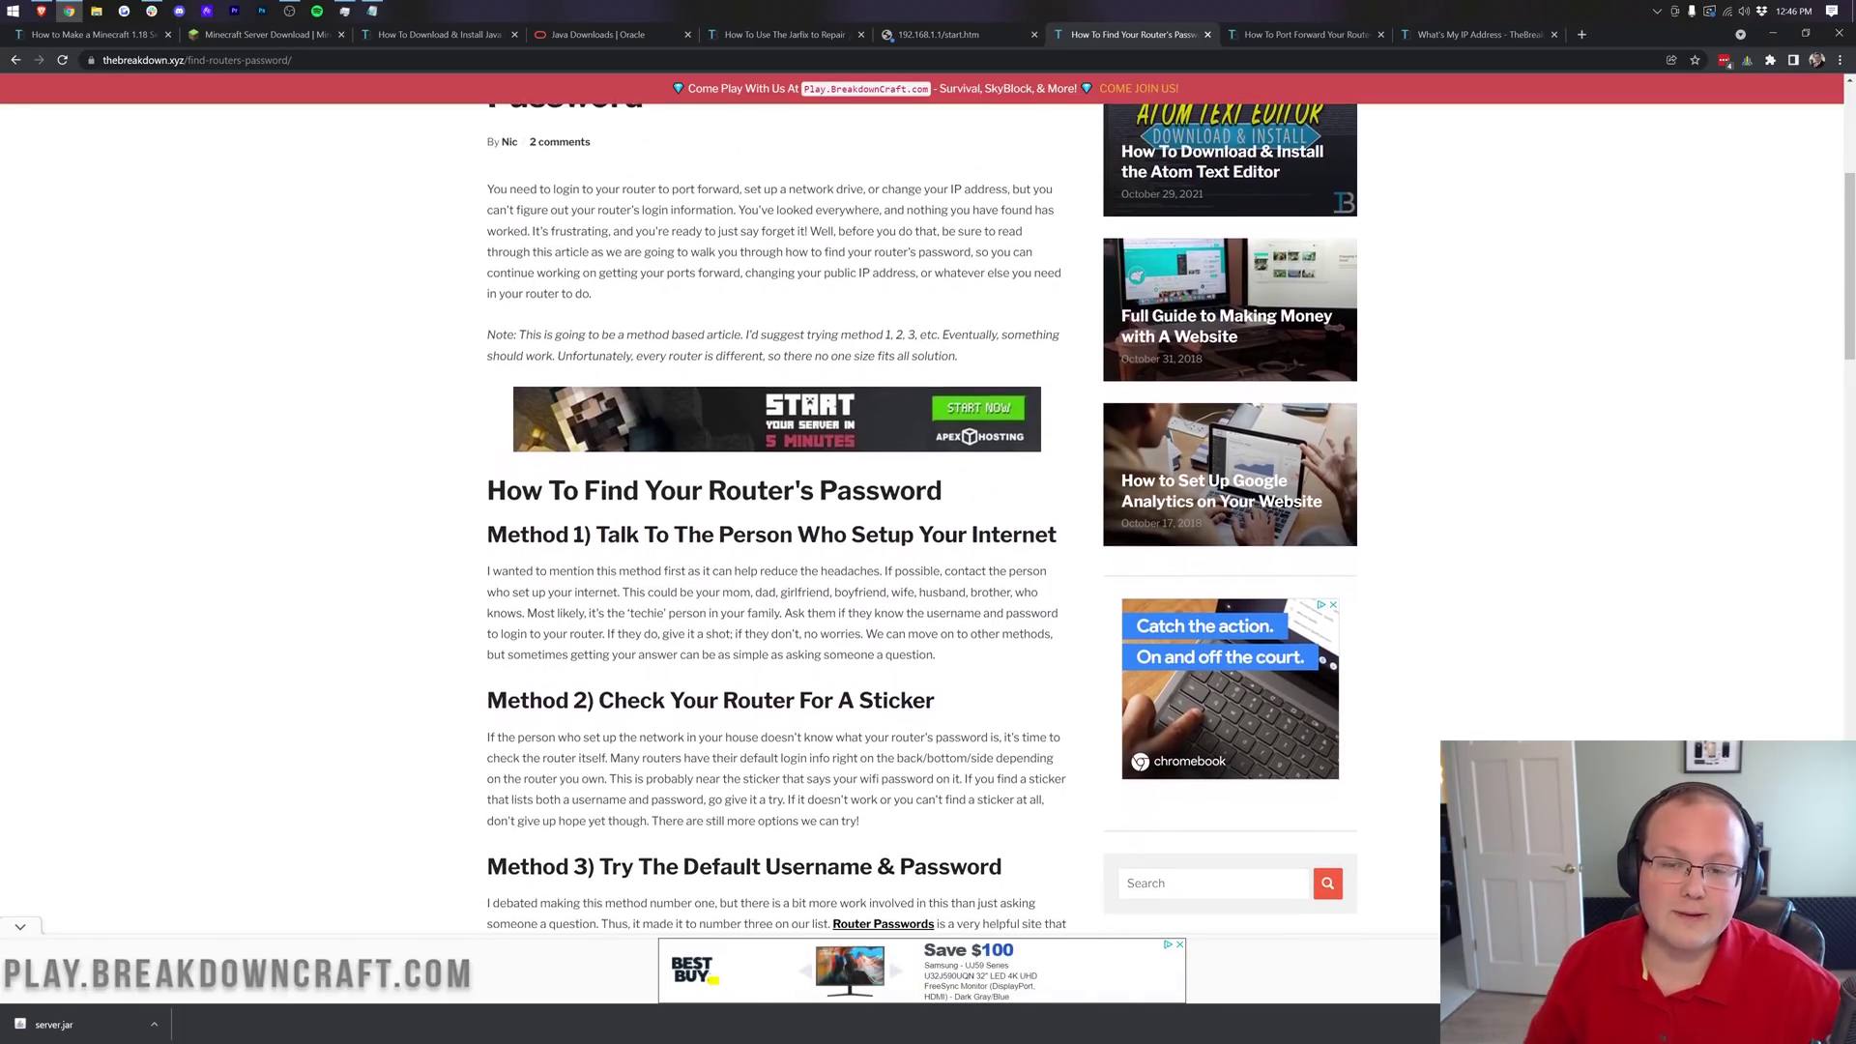
Read through the router password article's five methods, from asking whoever set up the internet to contacting the ISP.
scroll(928, 522, "down", 12)
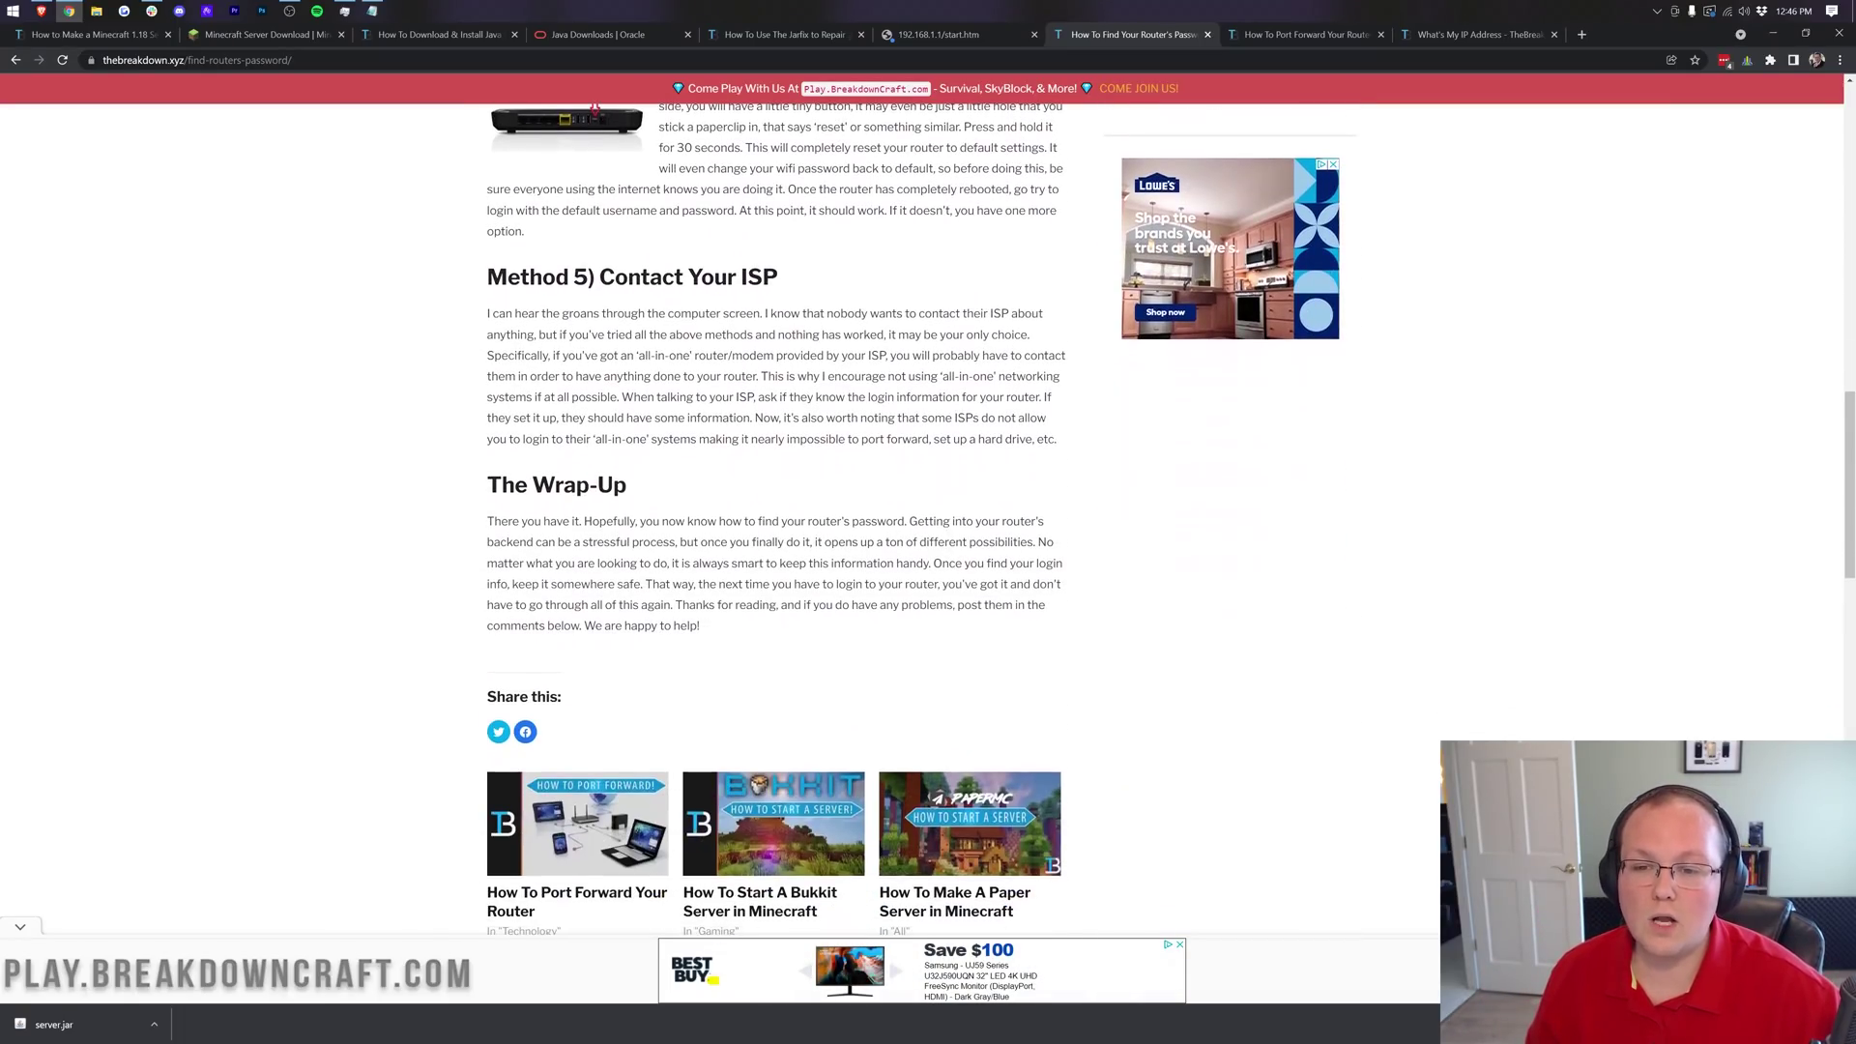
scroll(825, 401, "up", 8)
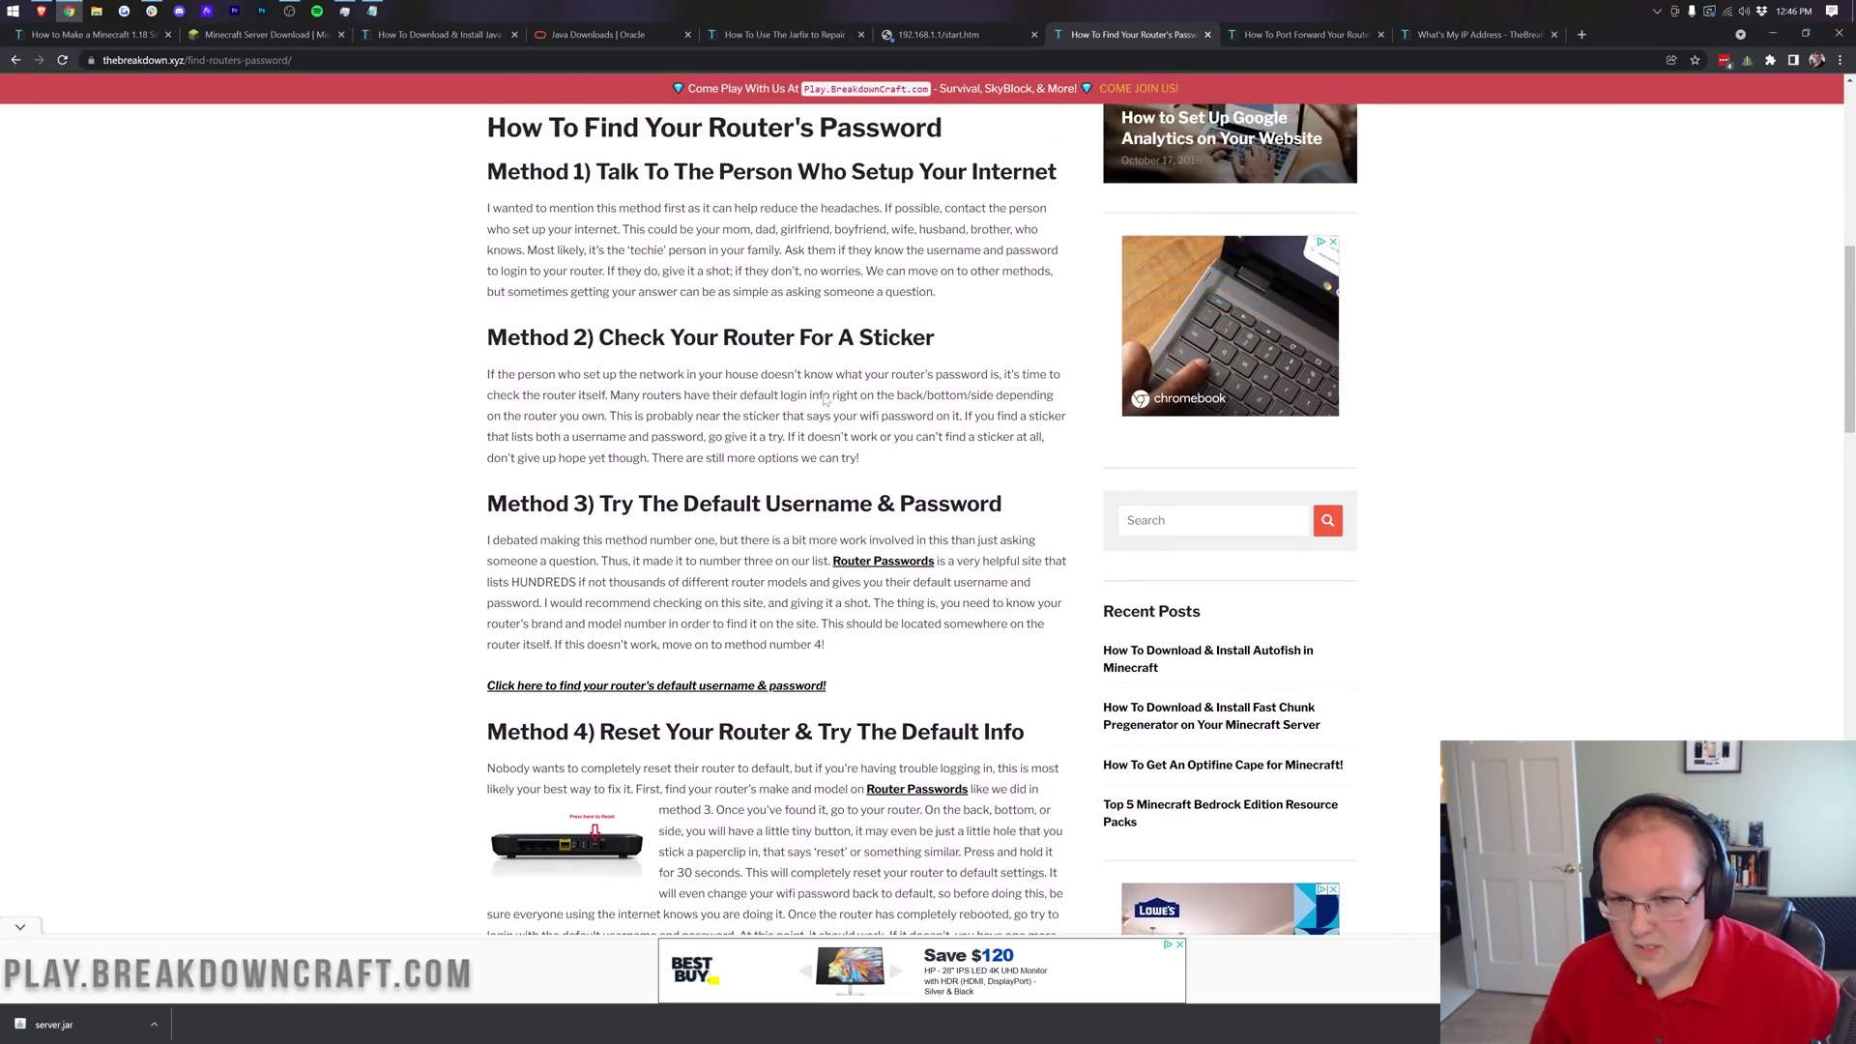
scroll(824, 400, "down", 2)
scroll(791, 533, "down", 3)
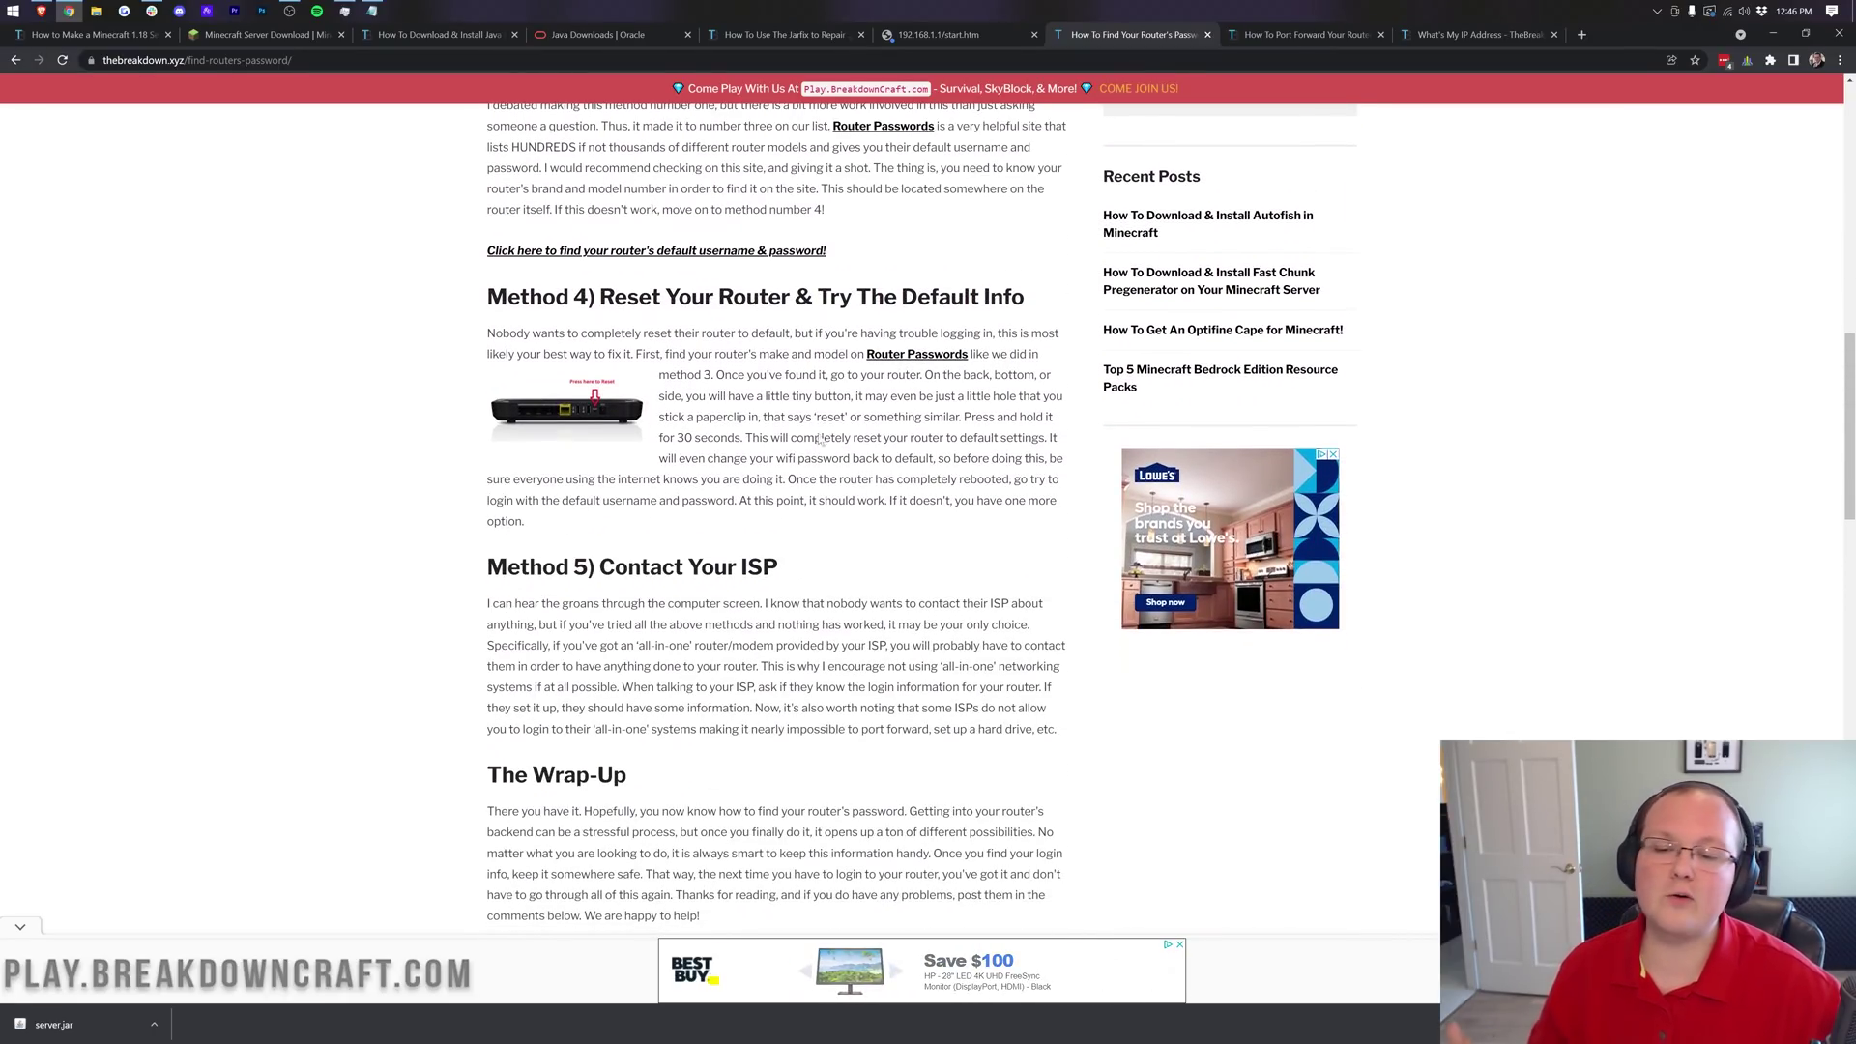
scroll(791, 532, "up", 5)
scroll(791, 532, "up", 2)
scroll(791, 533, "down", 4)
scroll(791, 533, "up", 2)
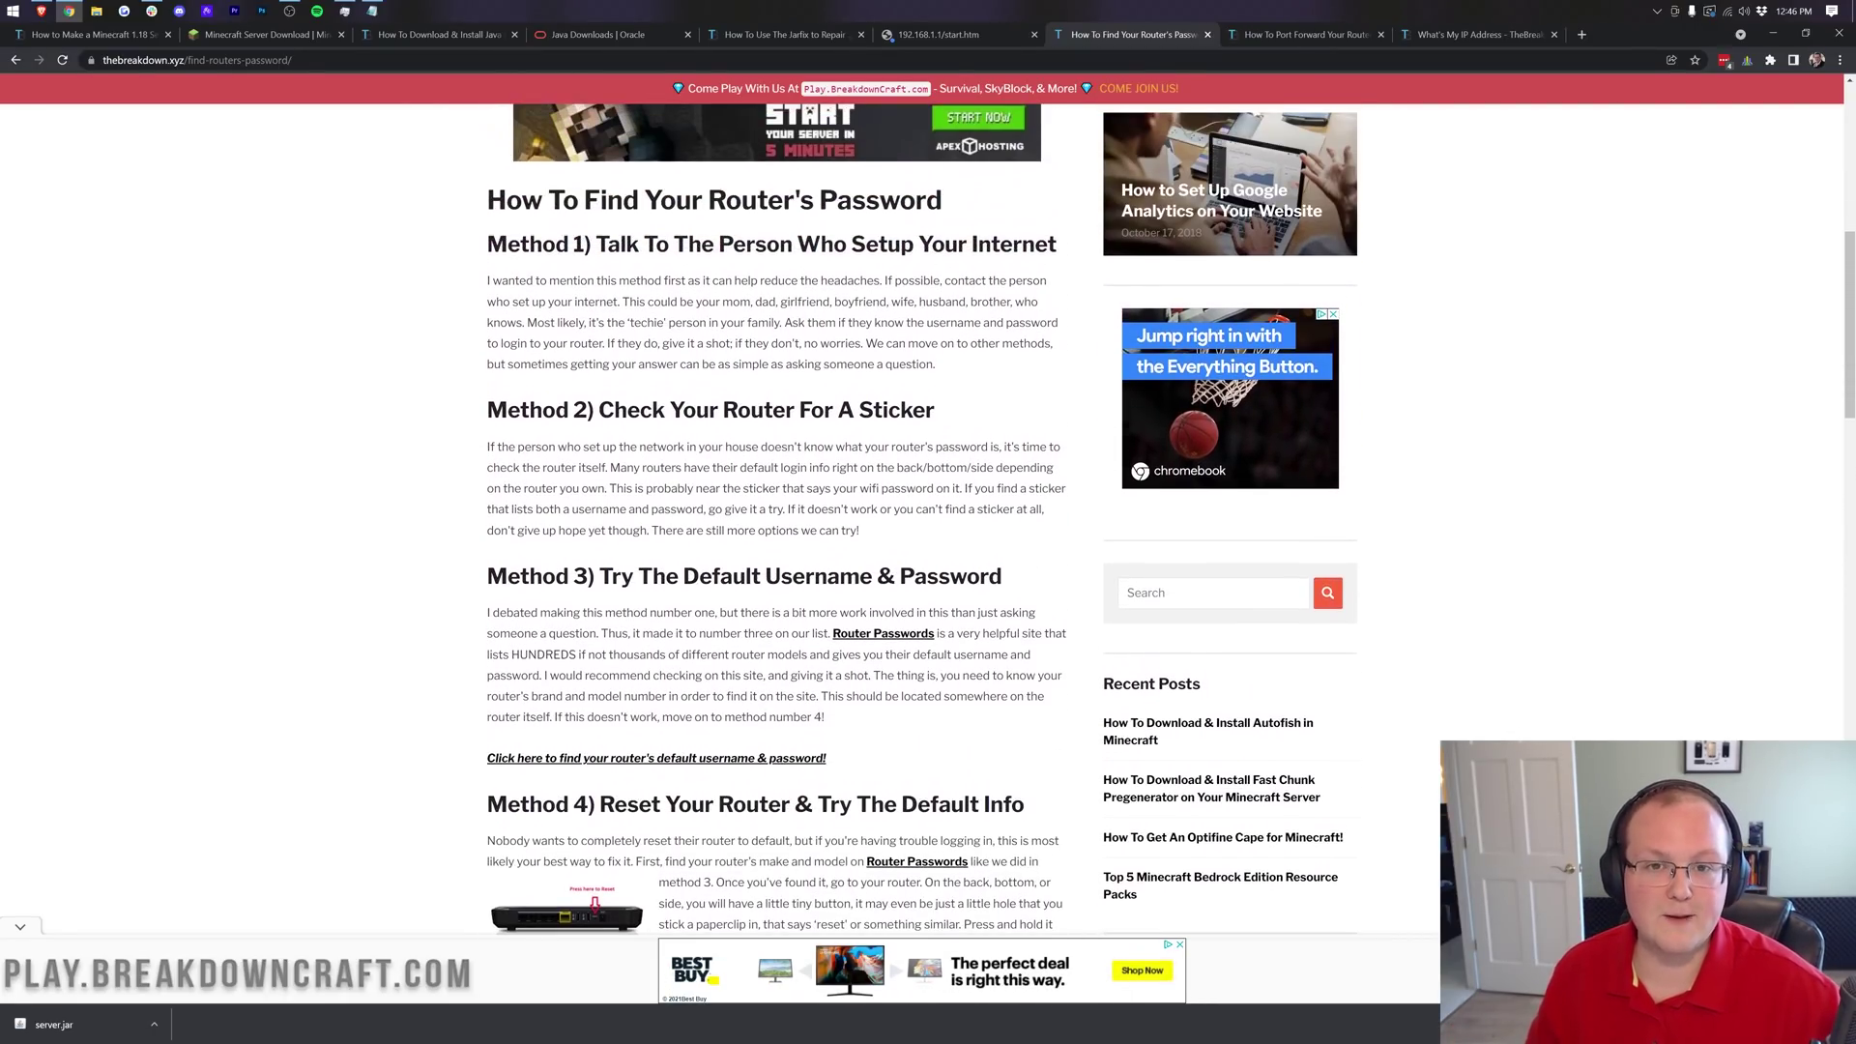
Sign in to the router at 192.168.1.1 as admin with the router password, and dismiss the NETGEAR Armor offer for good.
left_click(938, 34)
type("admin")
left_click(1725, 61)
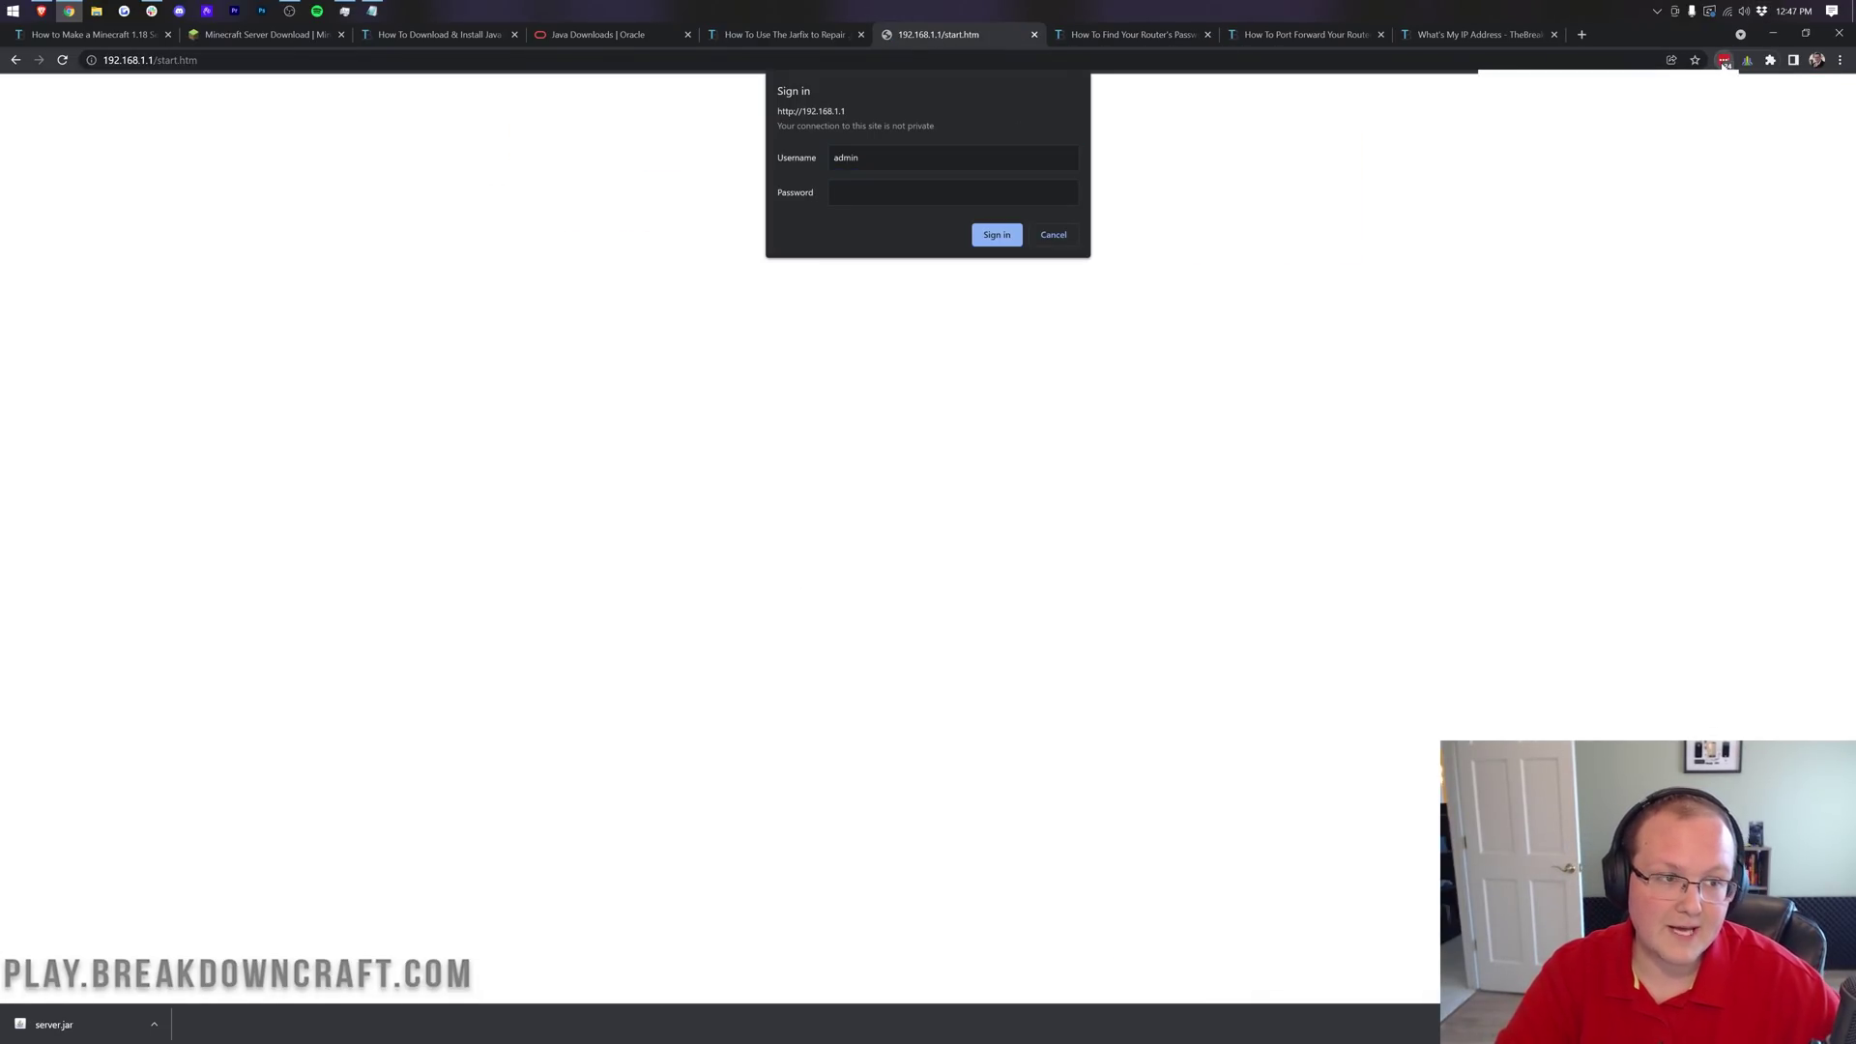
left_click(1725, 63)
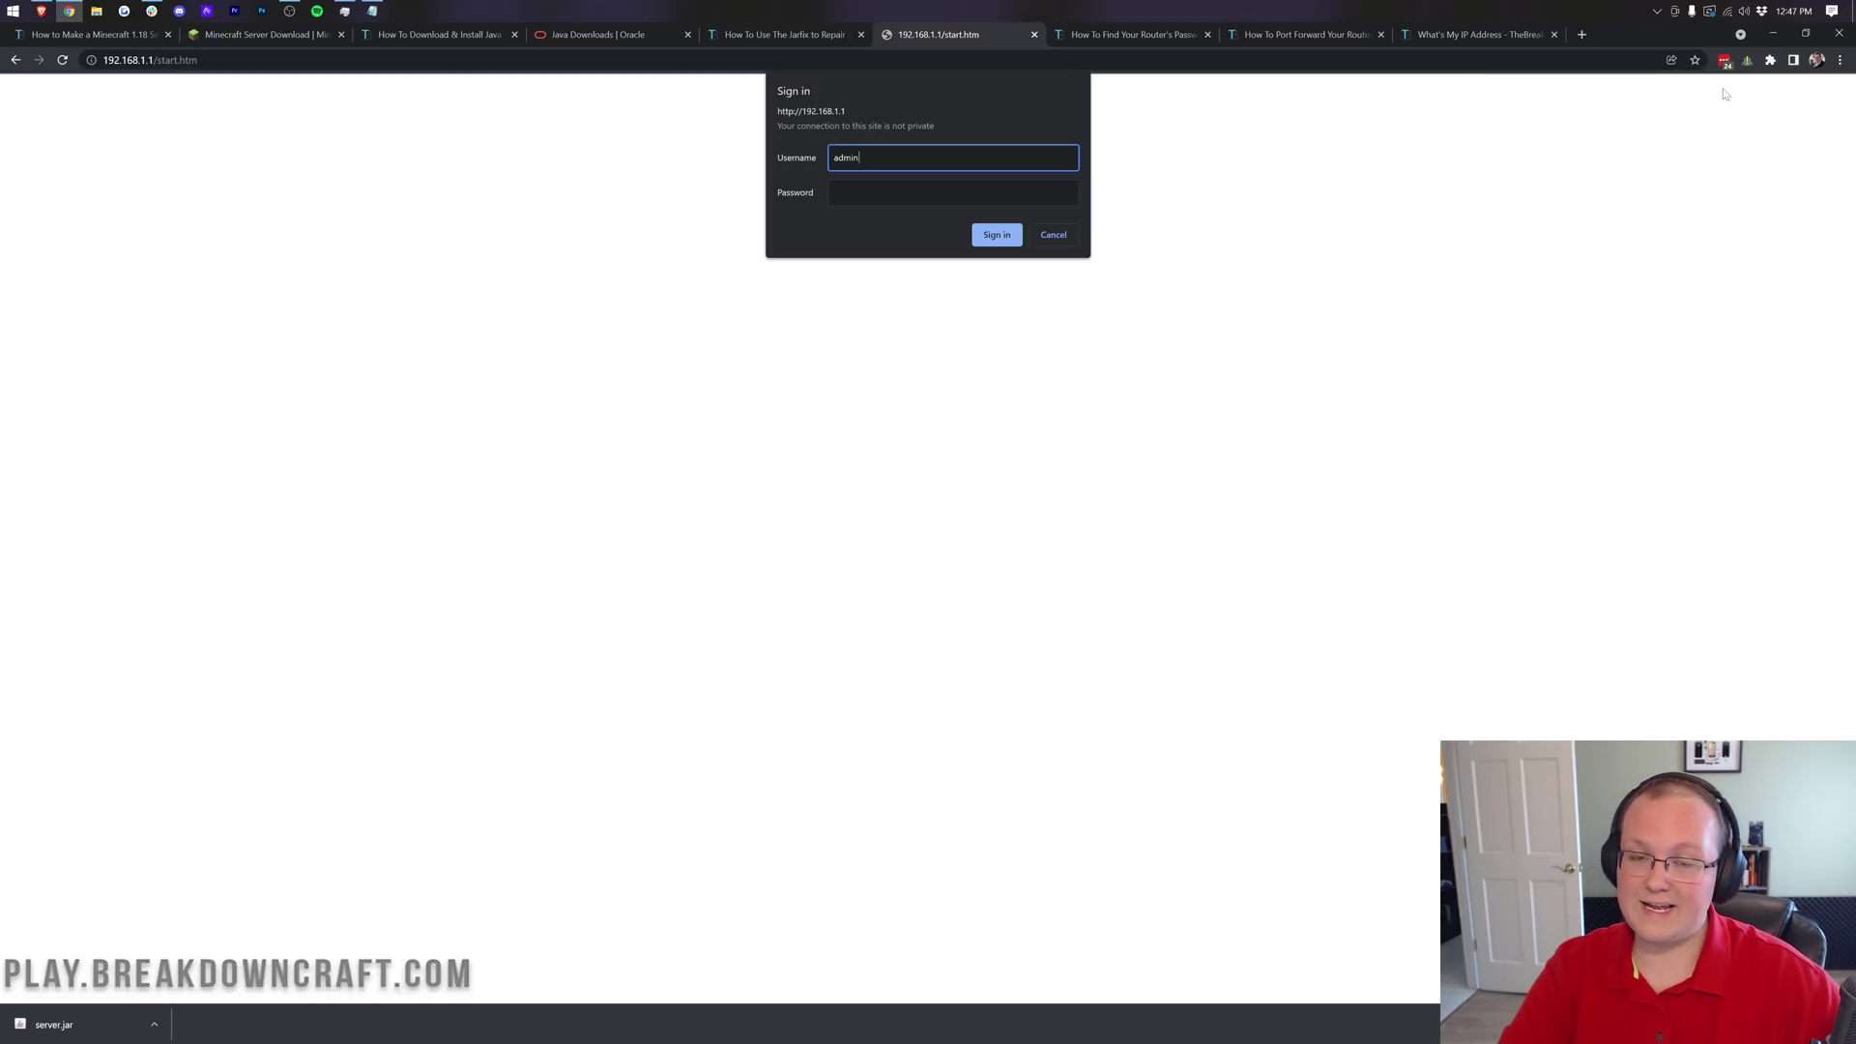
key("Tab")
key("ctrl+v")
left_click(991, 236)
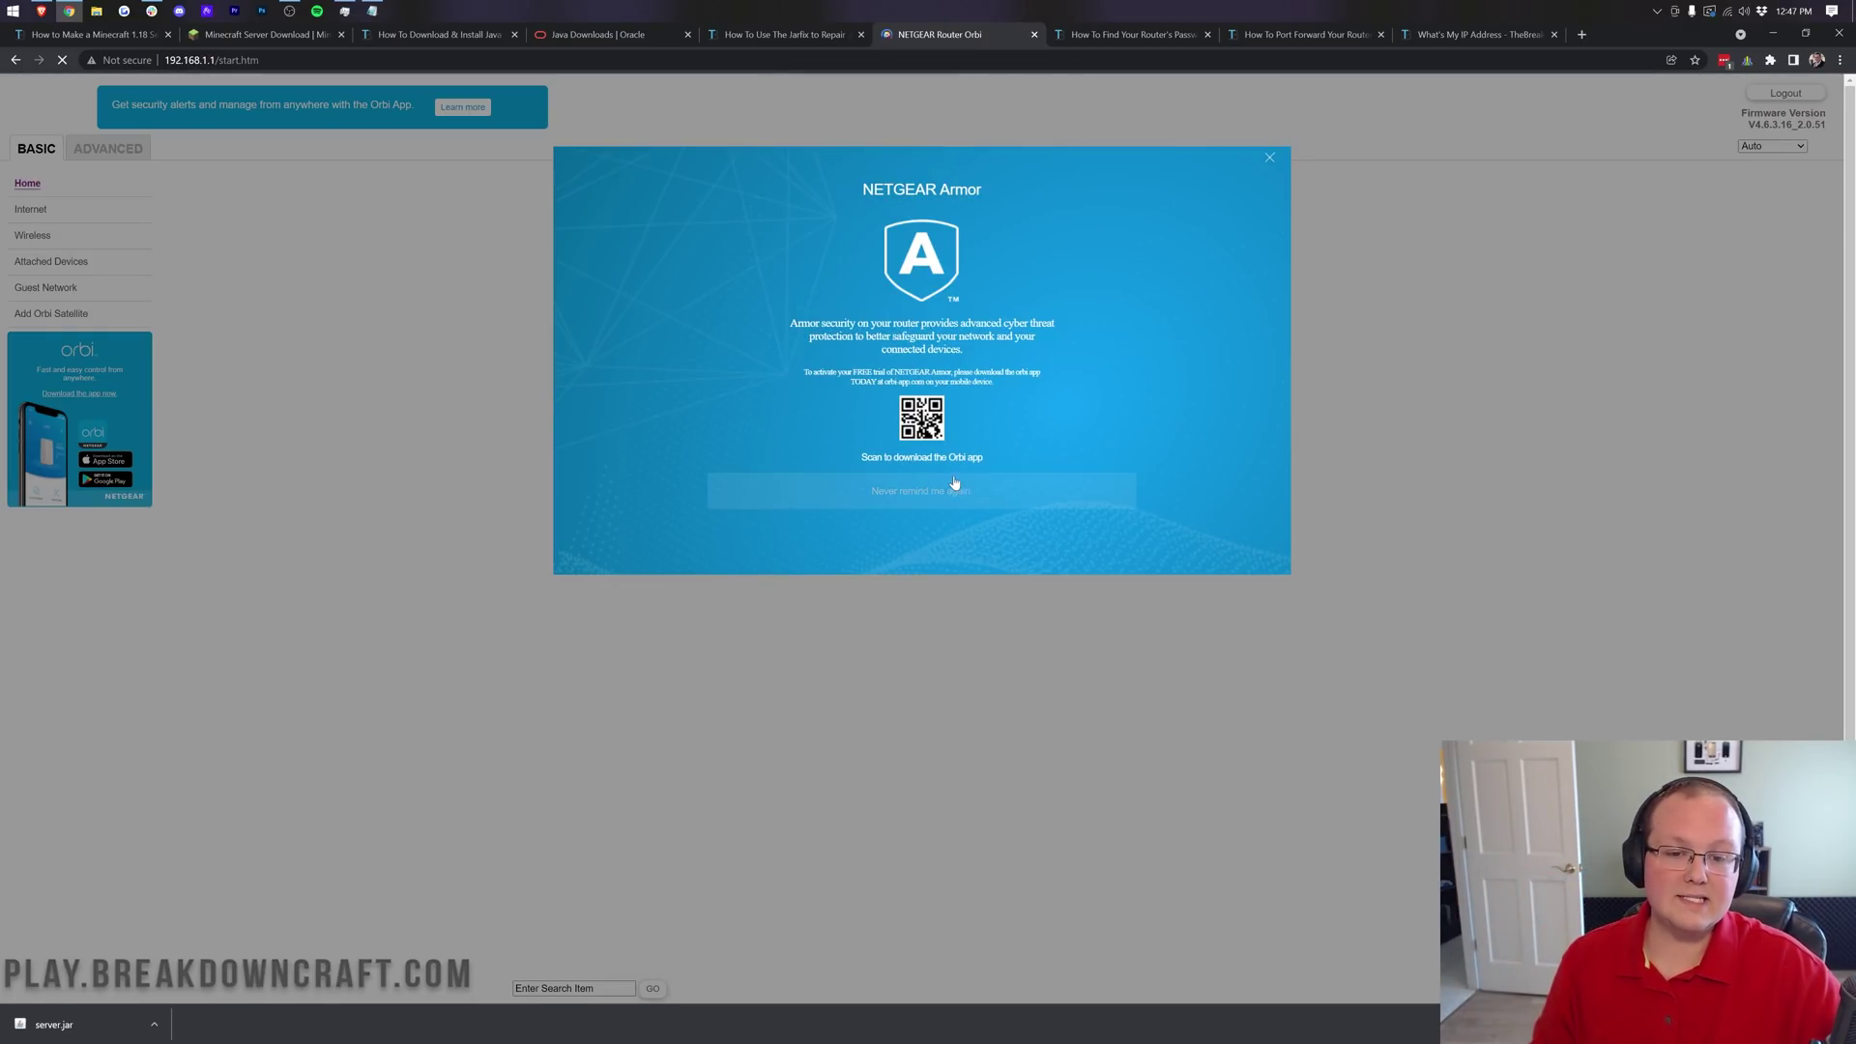
left_click(951, 487)
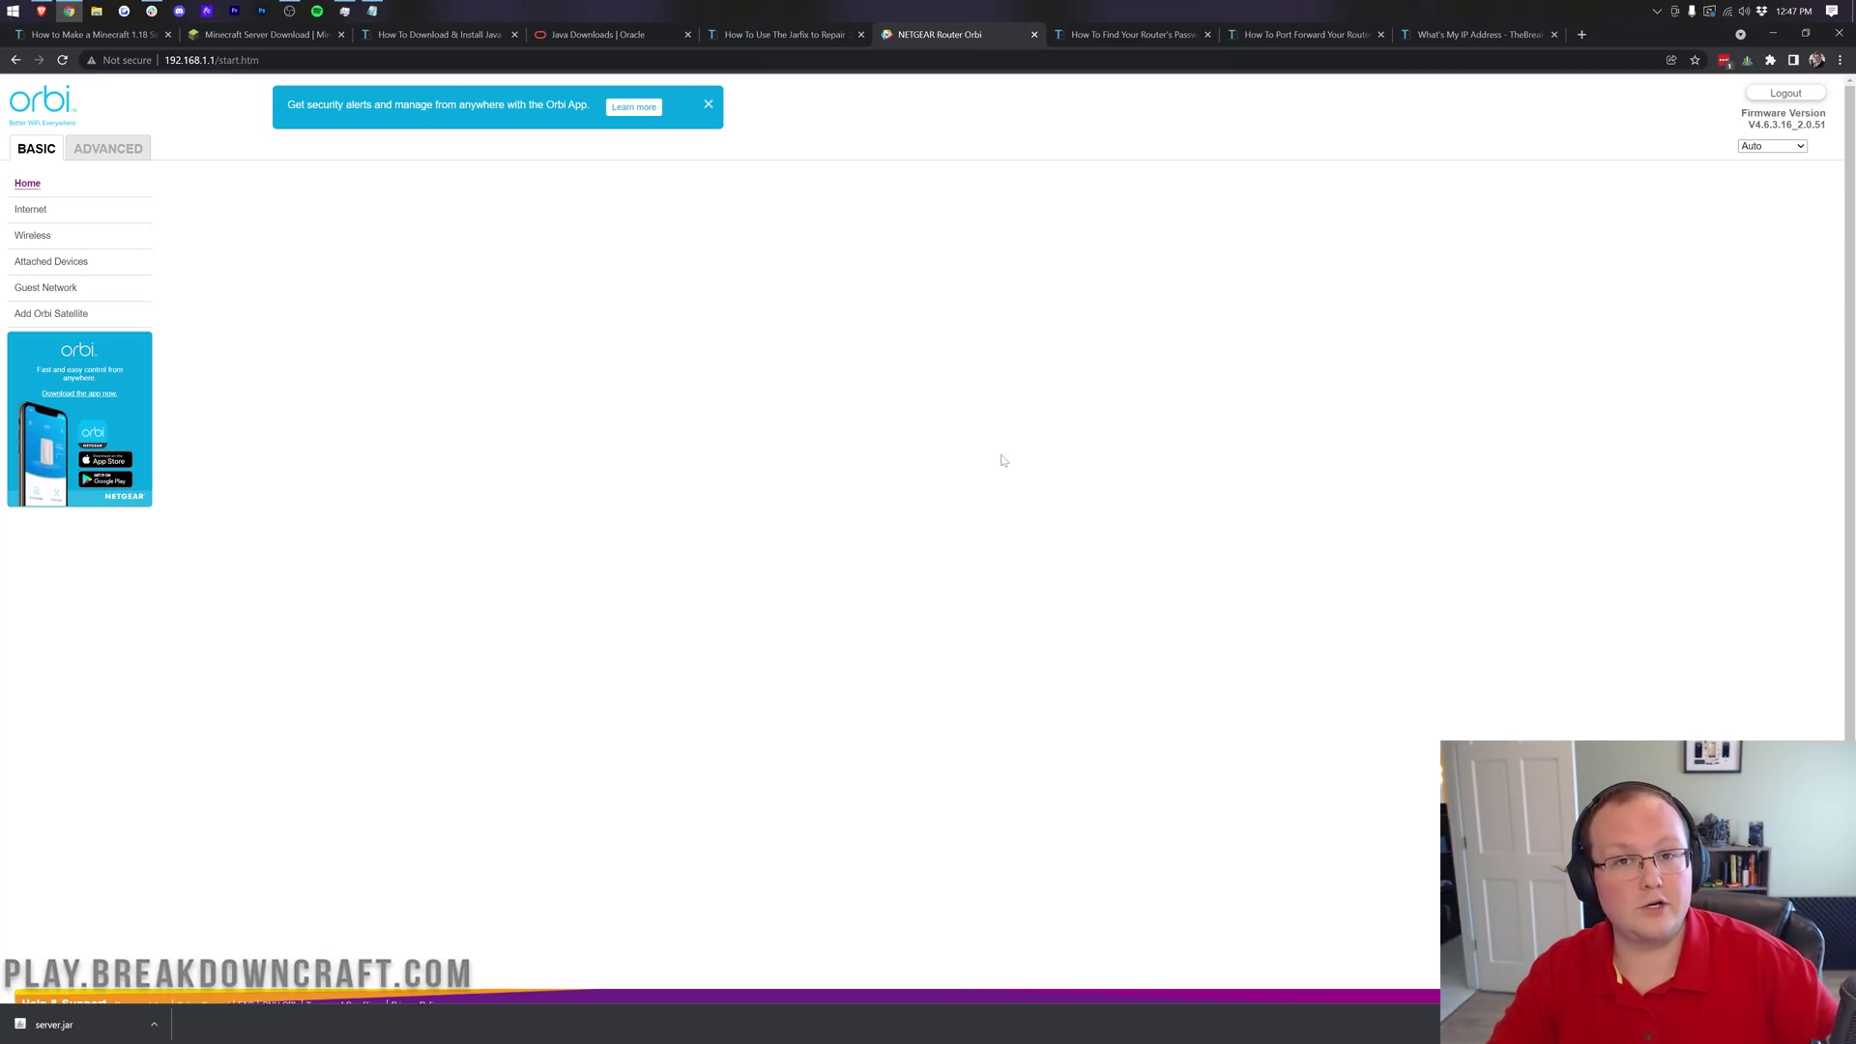
Check the port forwarding guide on thebreakdown.xyz, and open the Orbi router's advanced Port Forwarding / Port Triggering settings.
left_click(1274, 37)
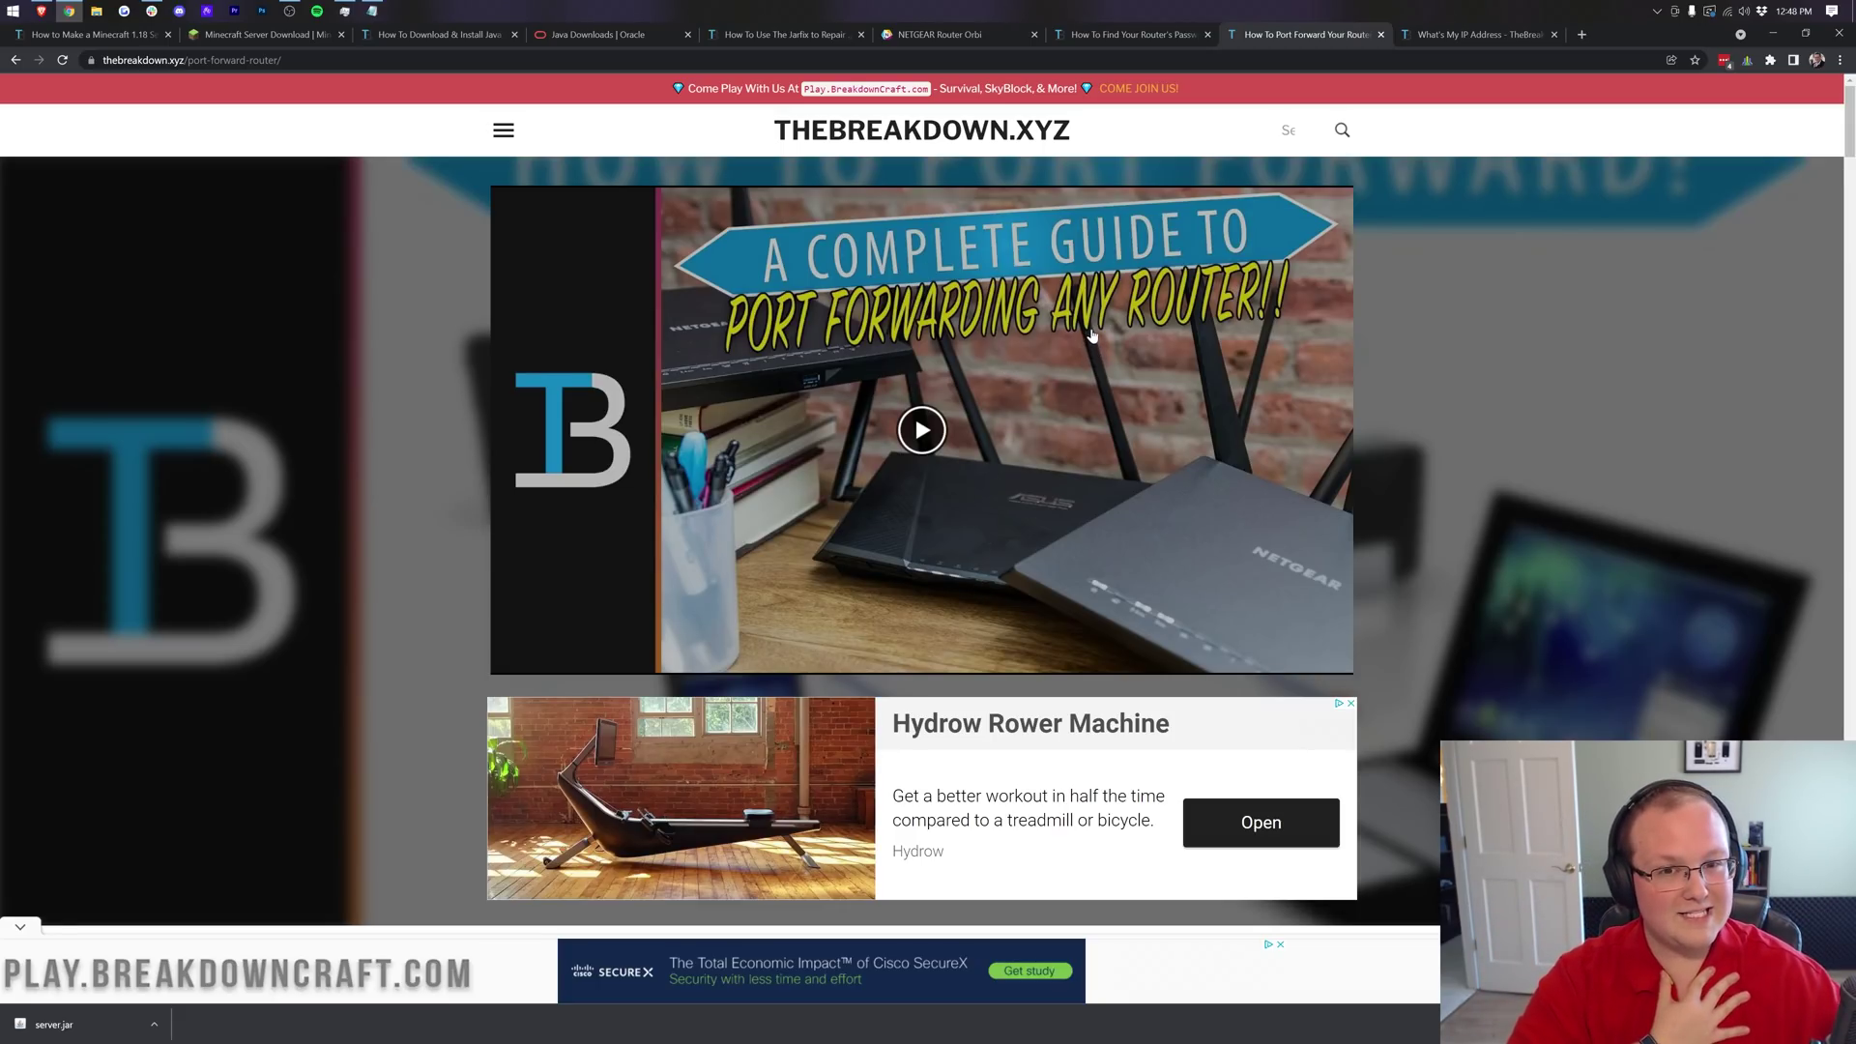
left_click(984, 38)
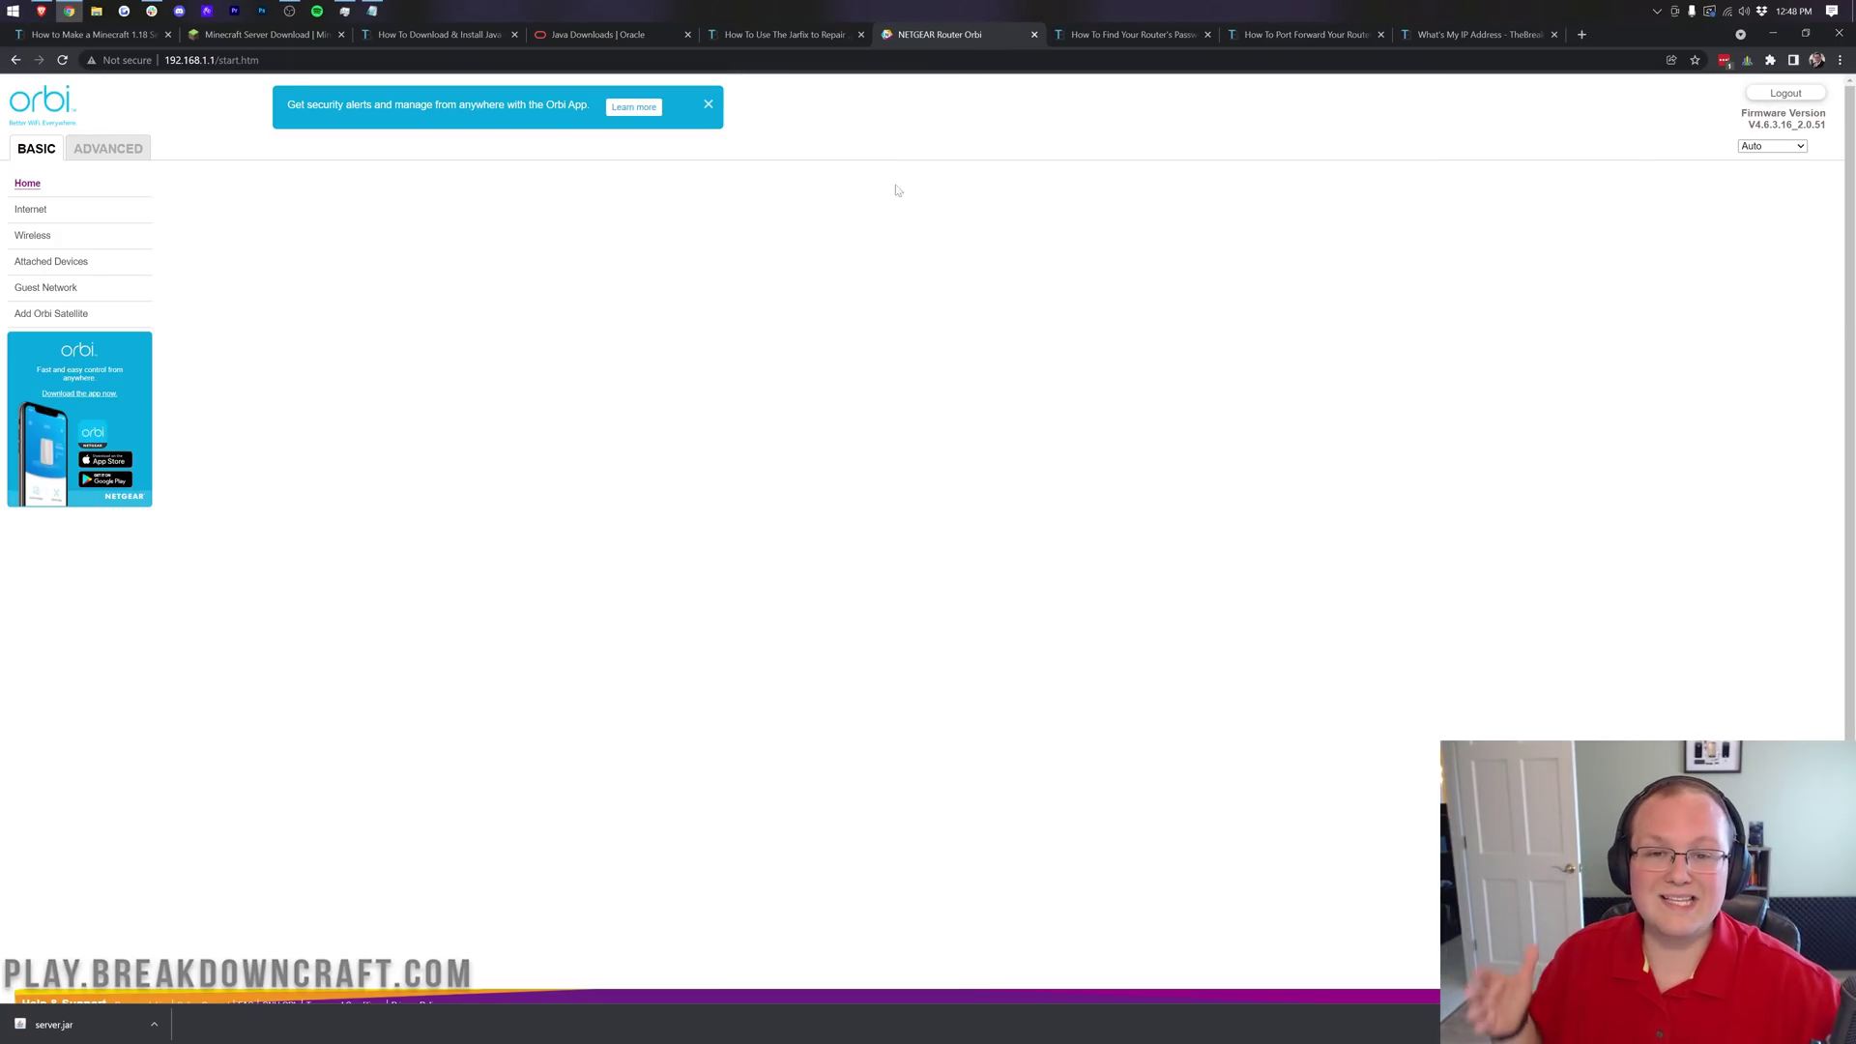
left_click(135, 150)
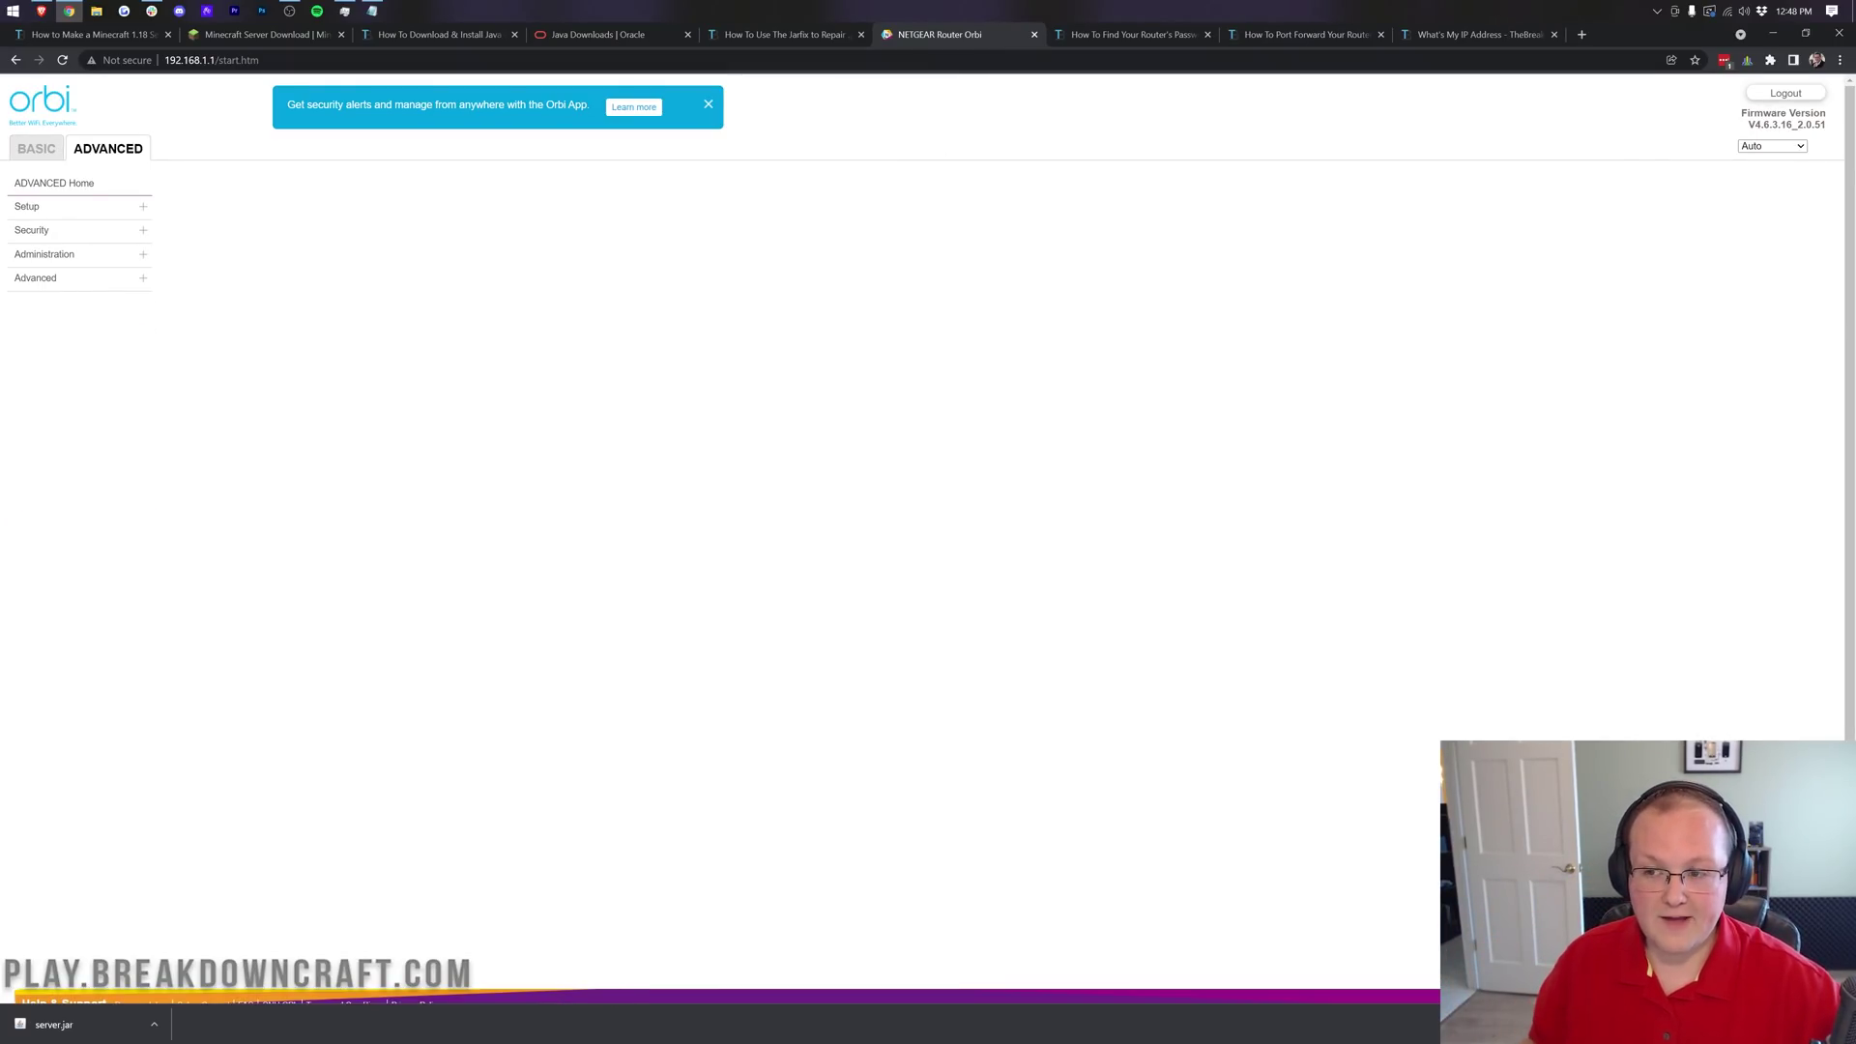
left_click(142, 286)
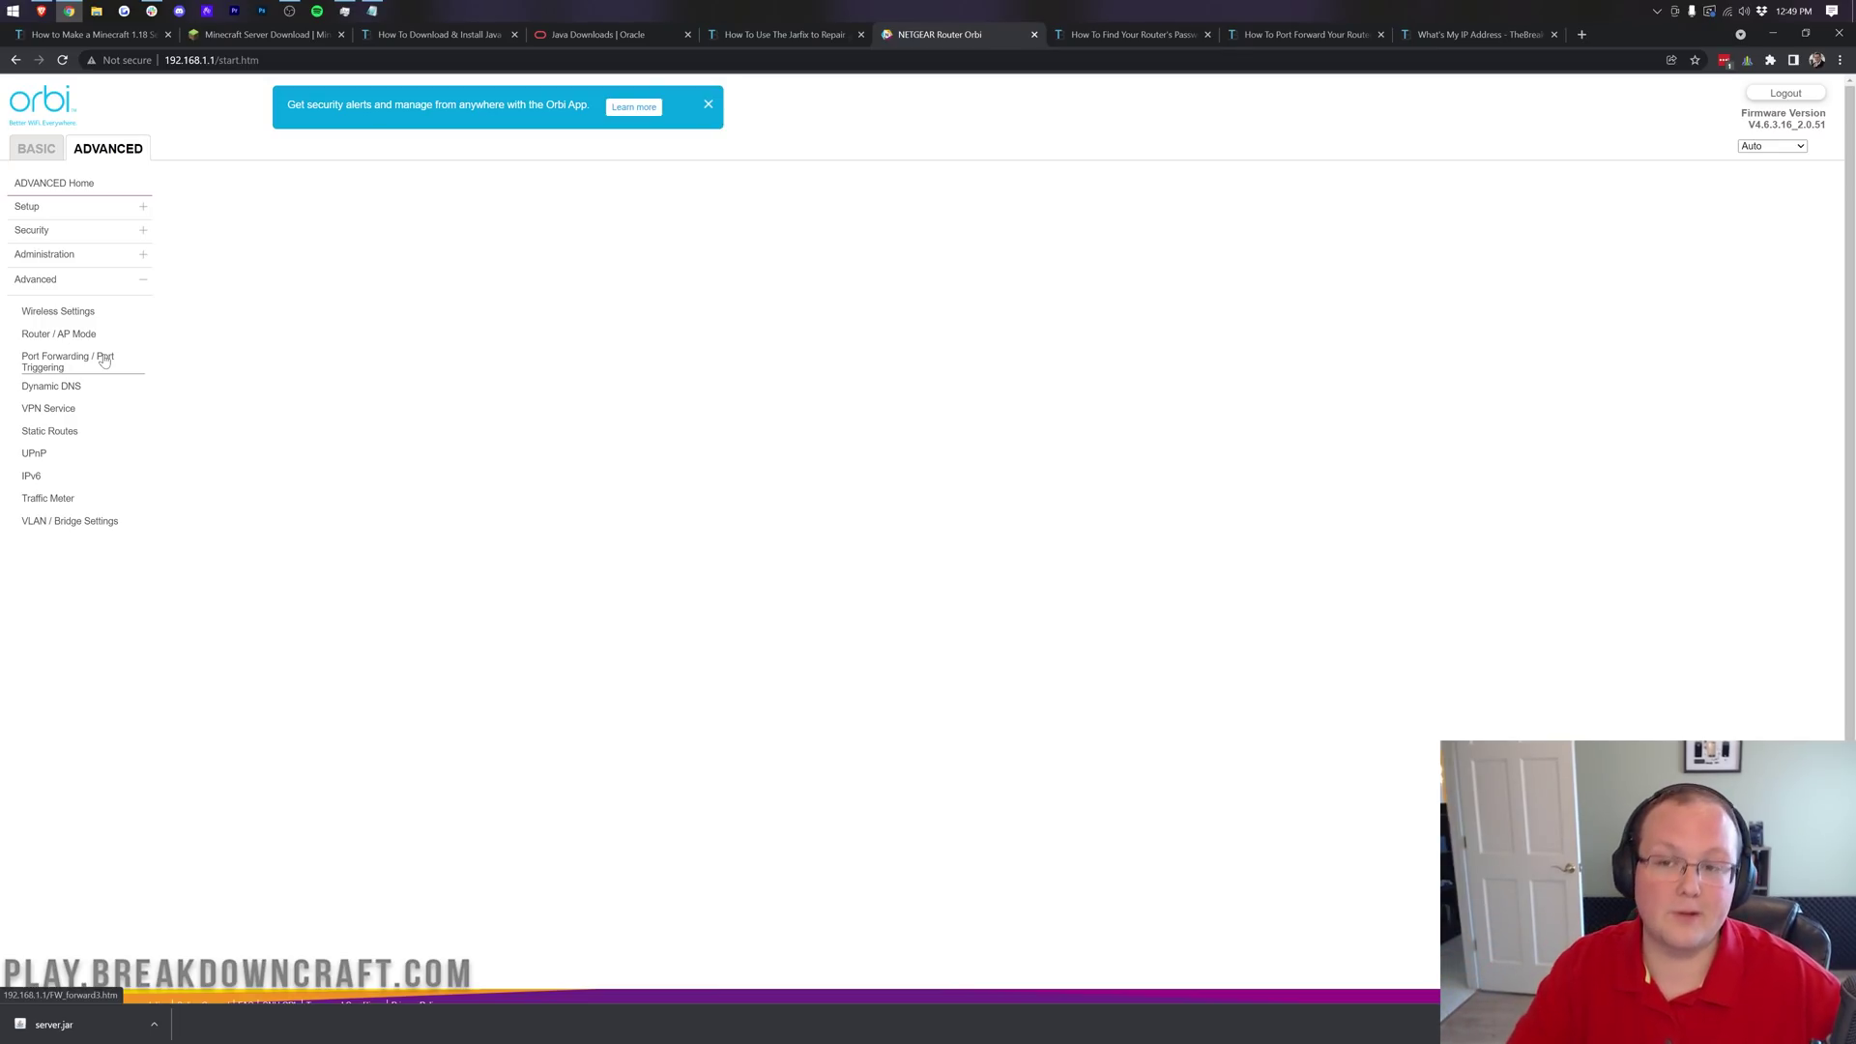
left_click(105, 360)
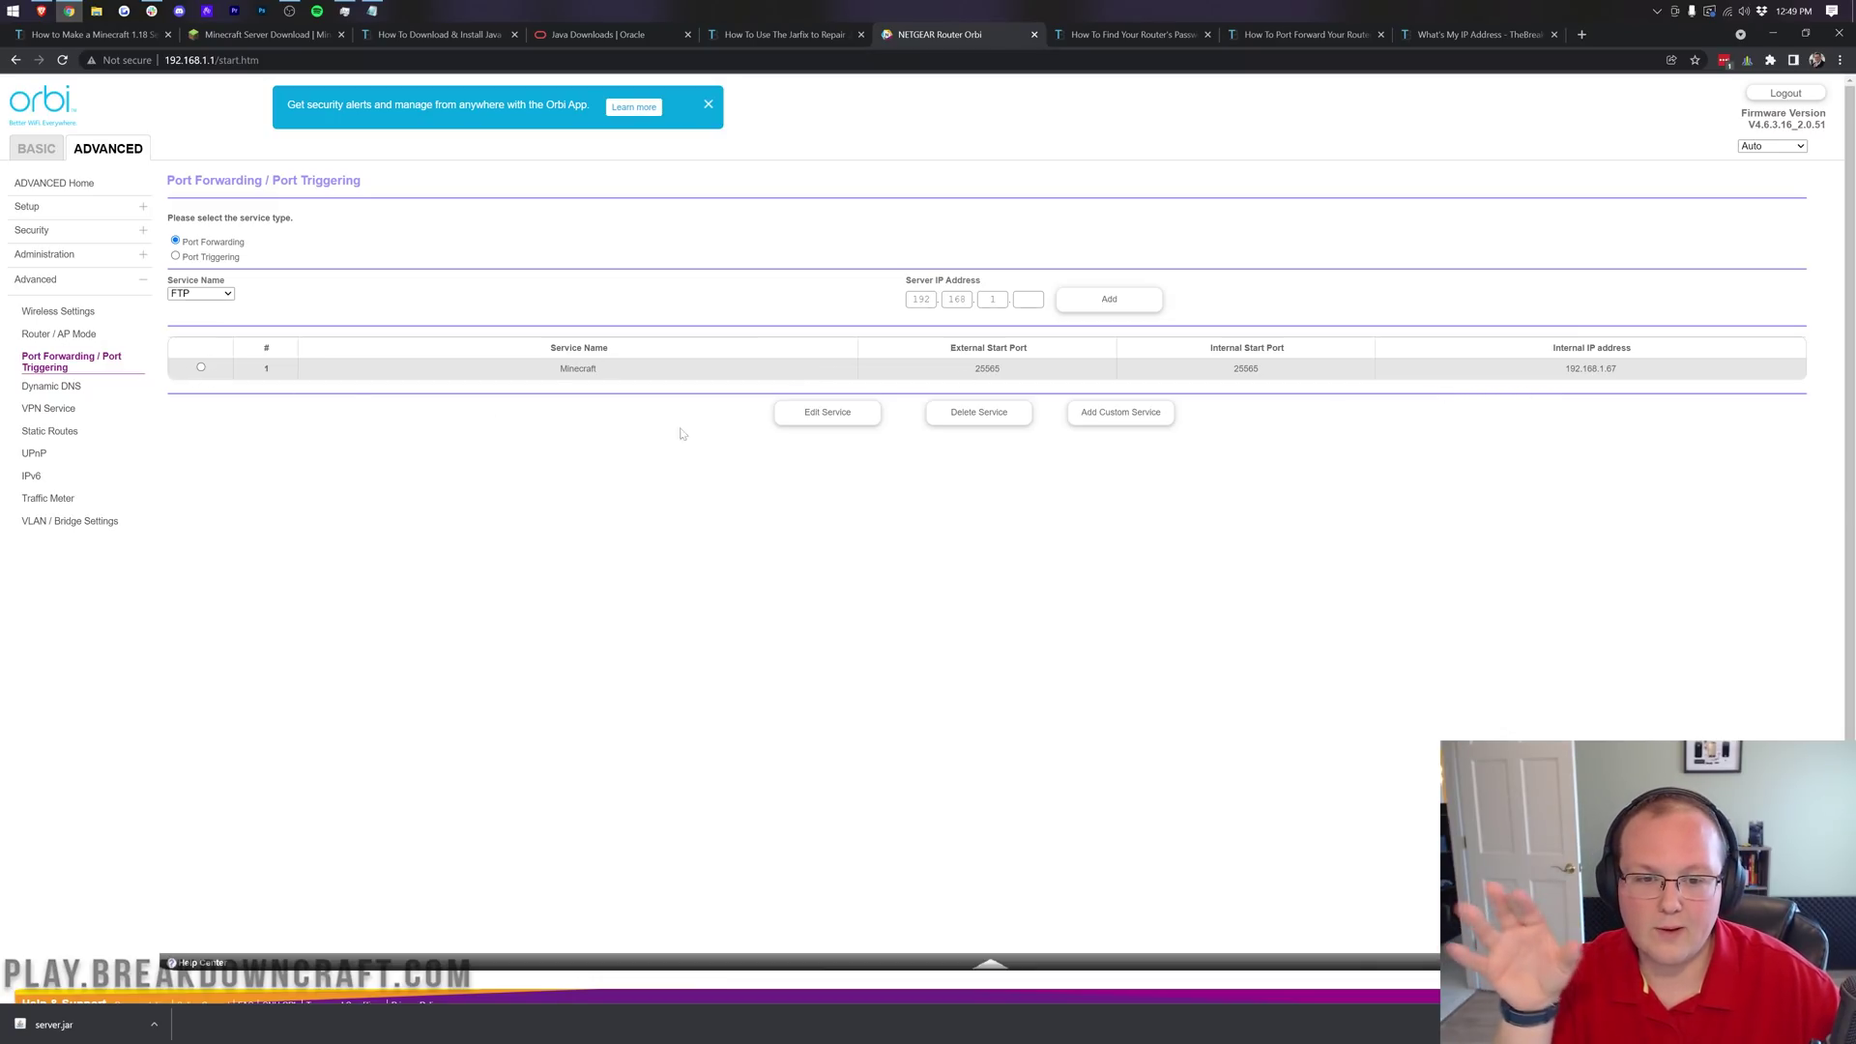
Delete the existing Minecraft port forwarding service and begin adding a new custom service.
left_click(201, 368)
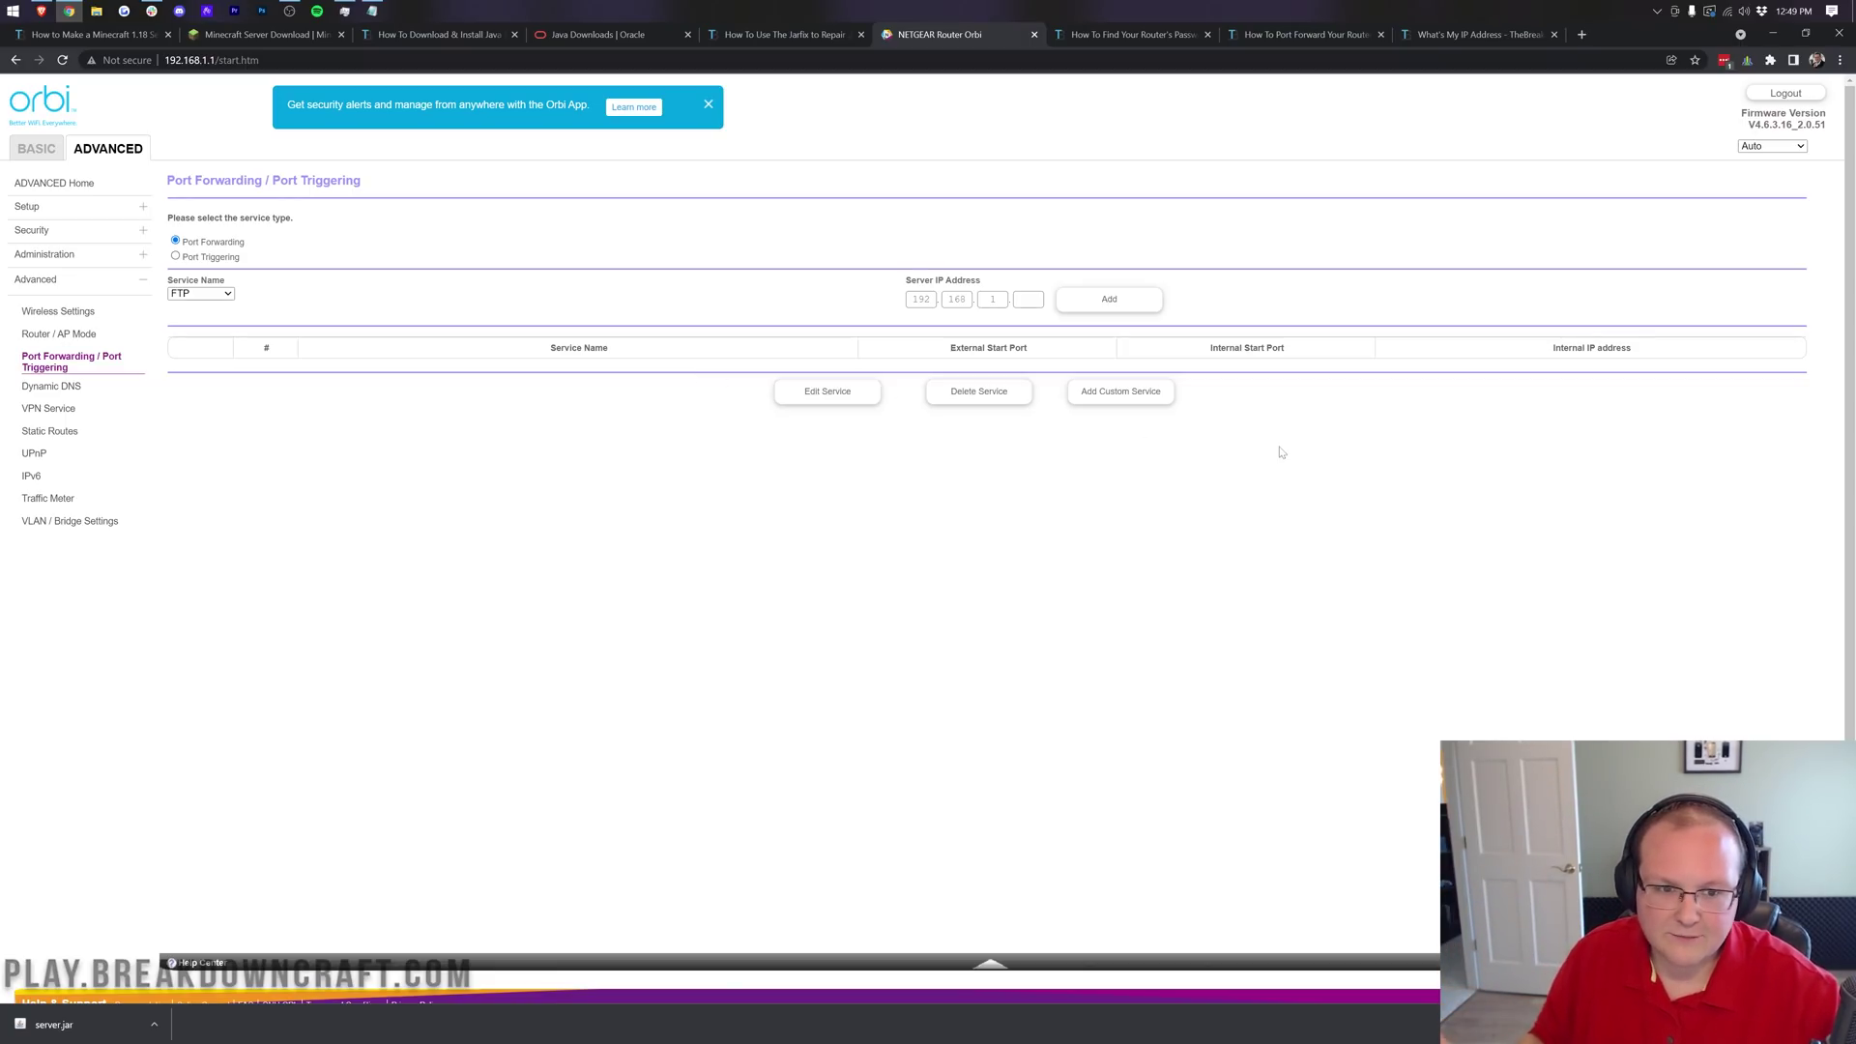
left_click(1134, 402)
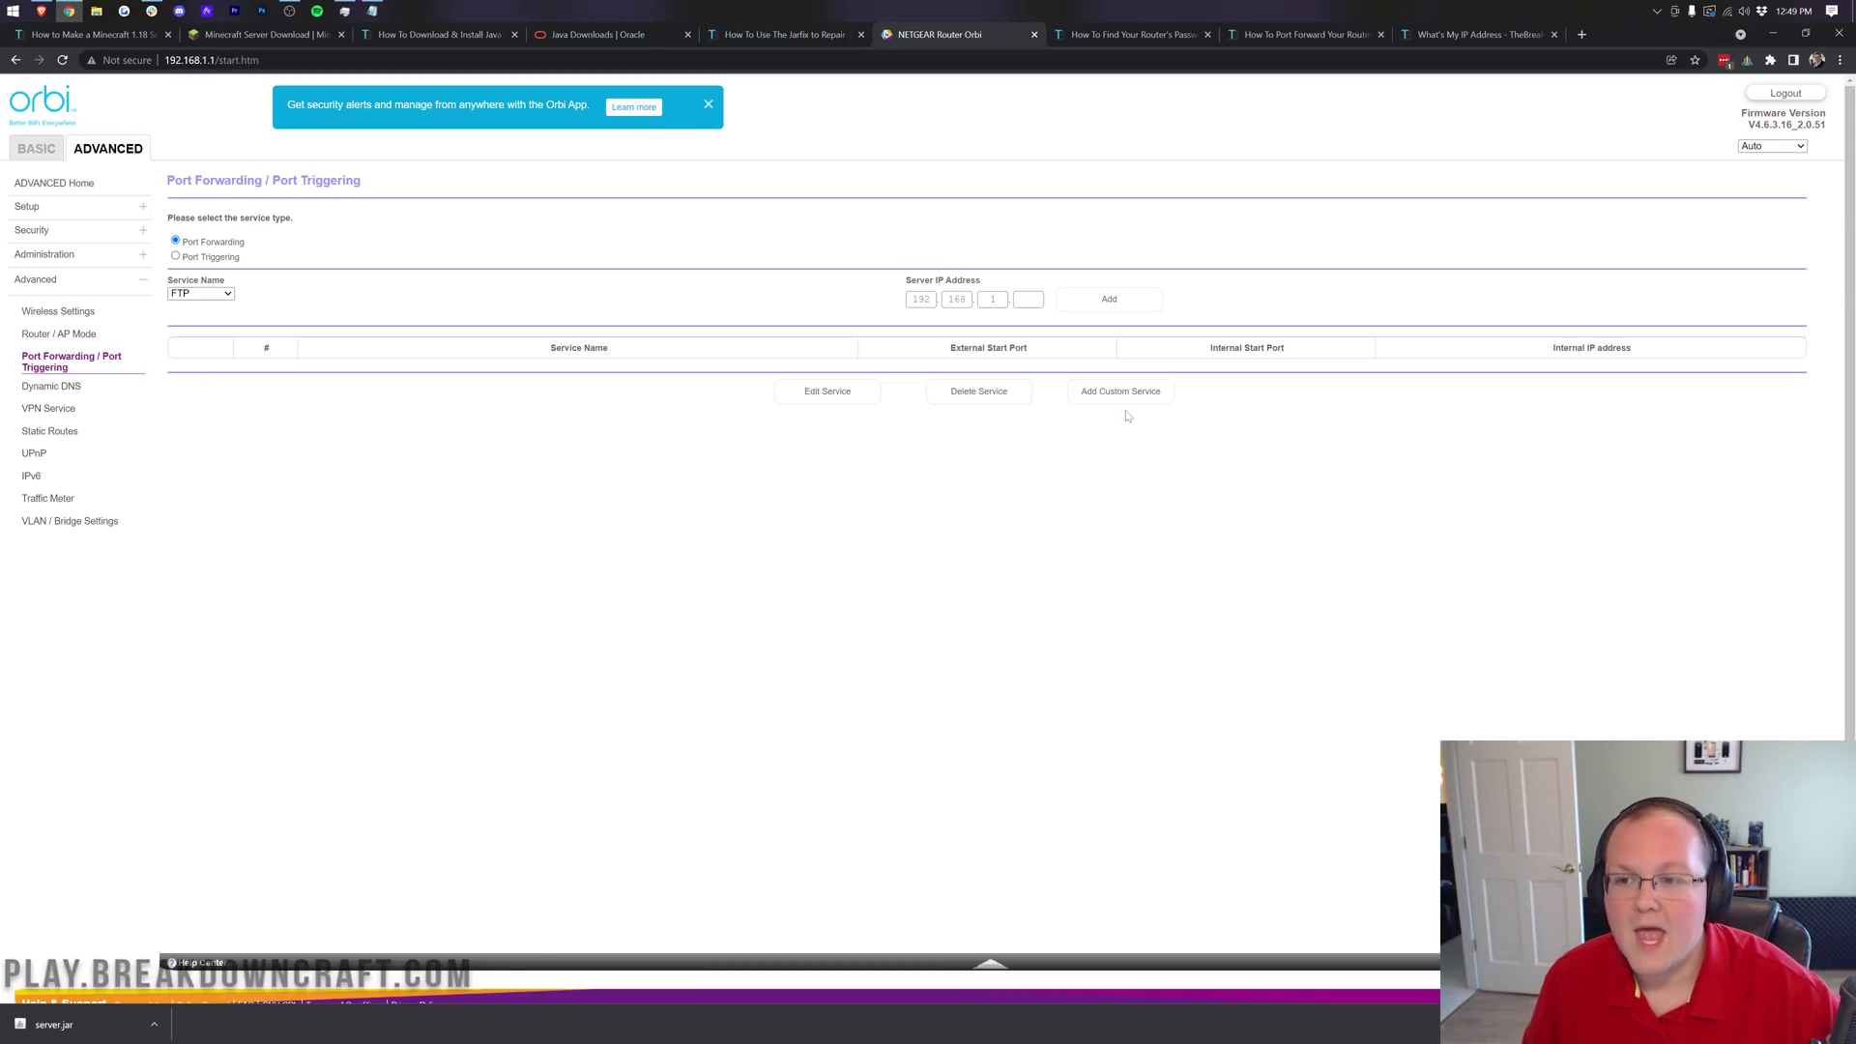
left_click(1121, 395)
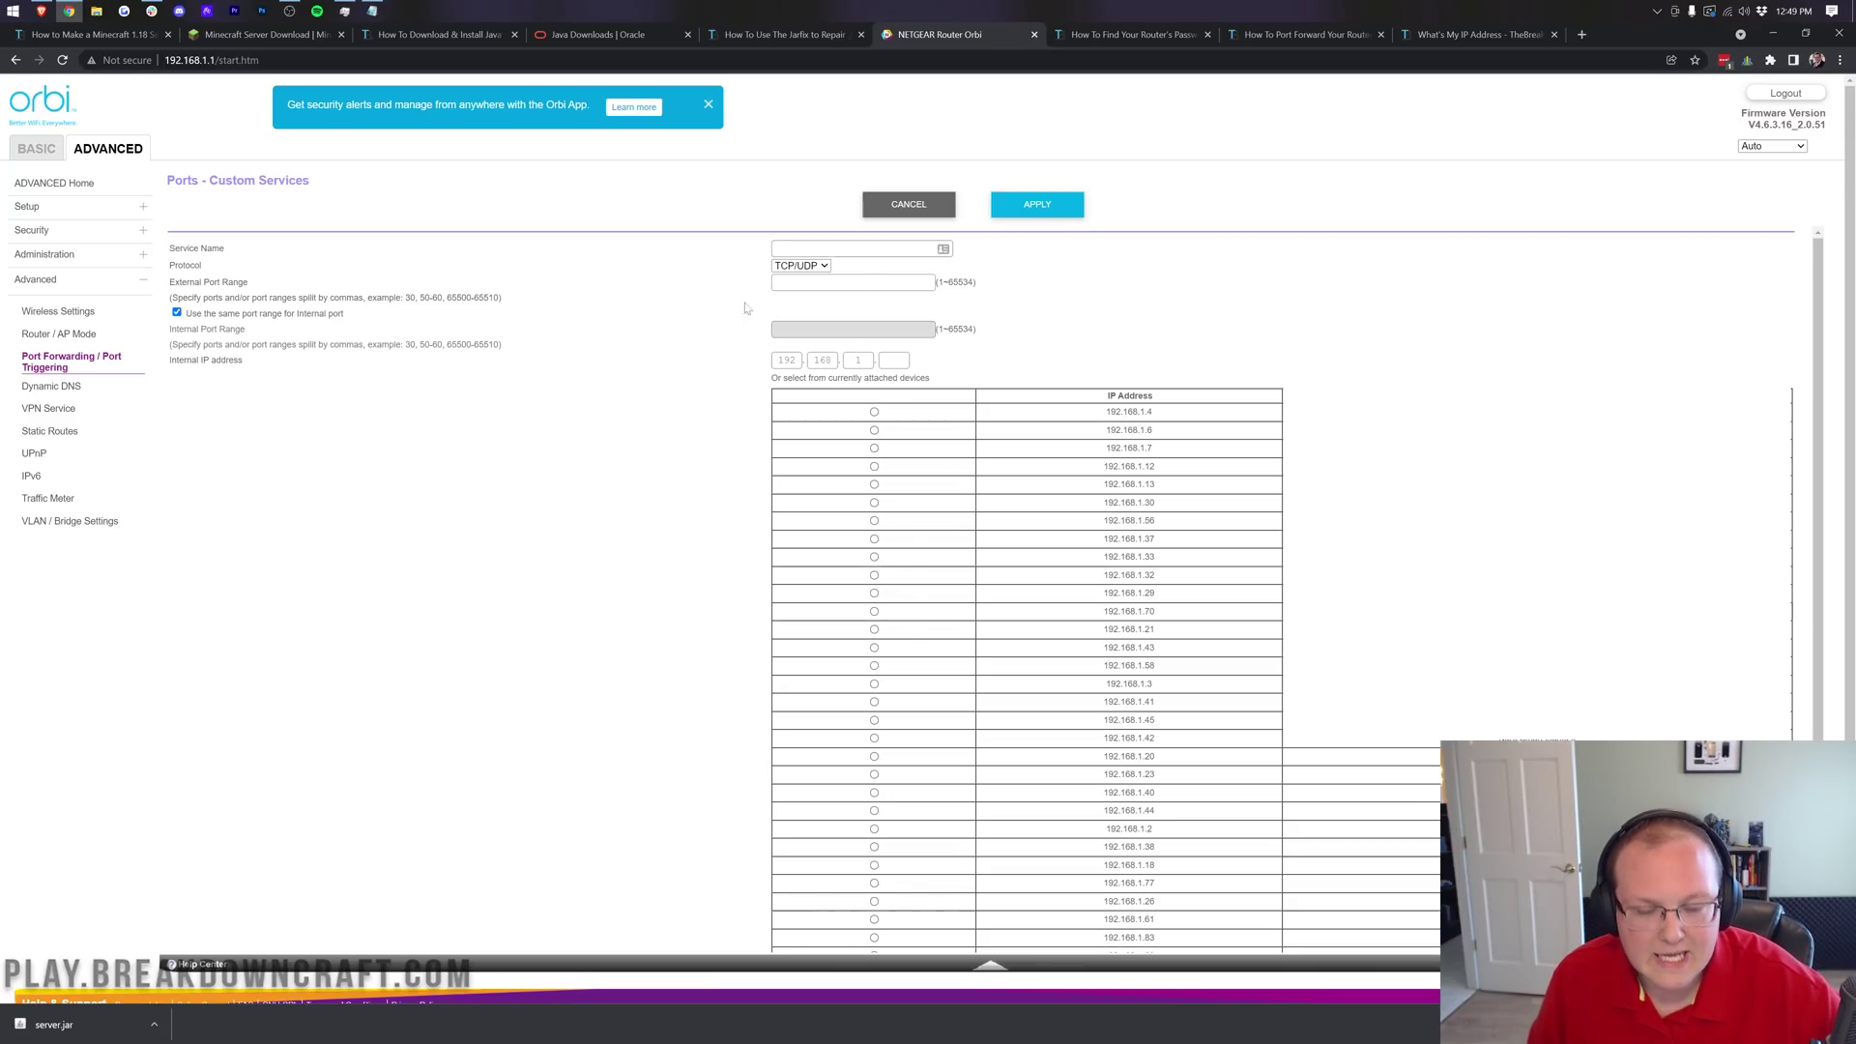
Name the custom service Minecraft and choose TCP/UDP as its protocol.
left_click(939, 249)
type("Minec")
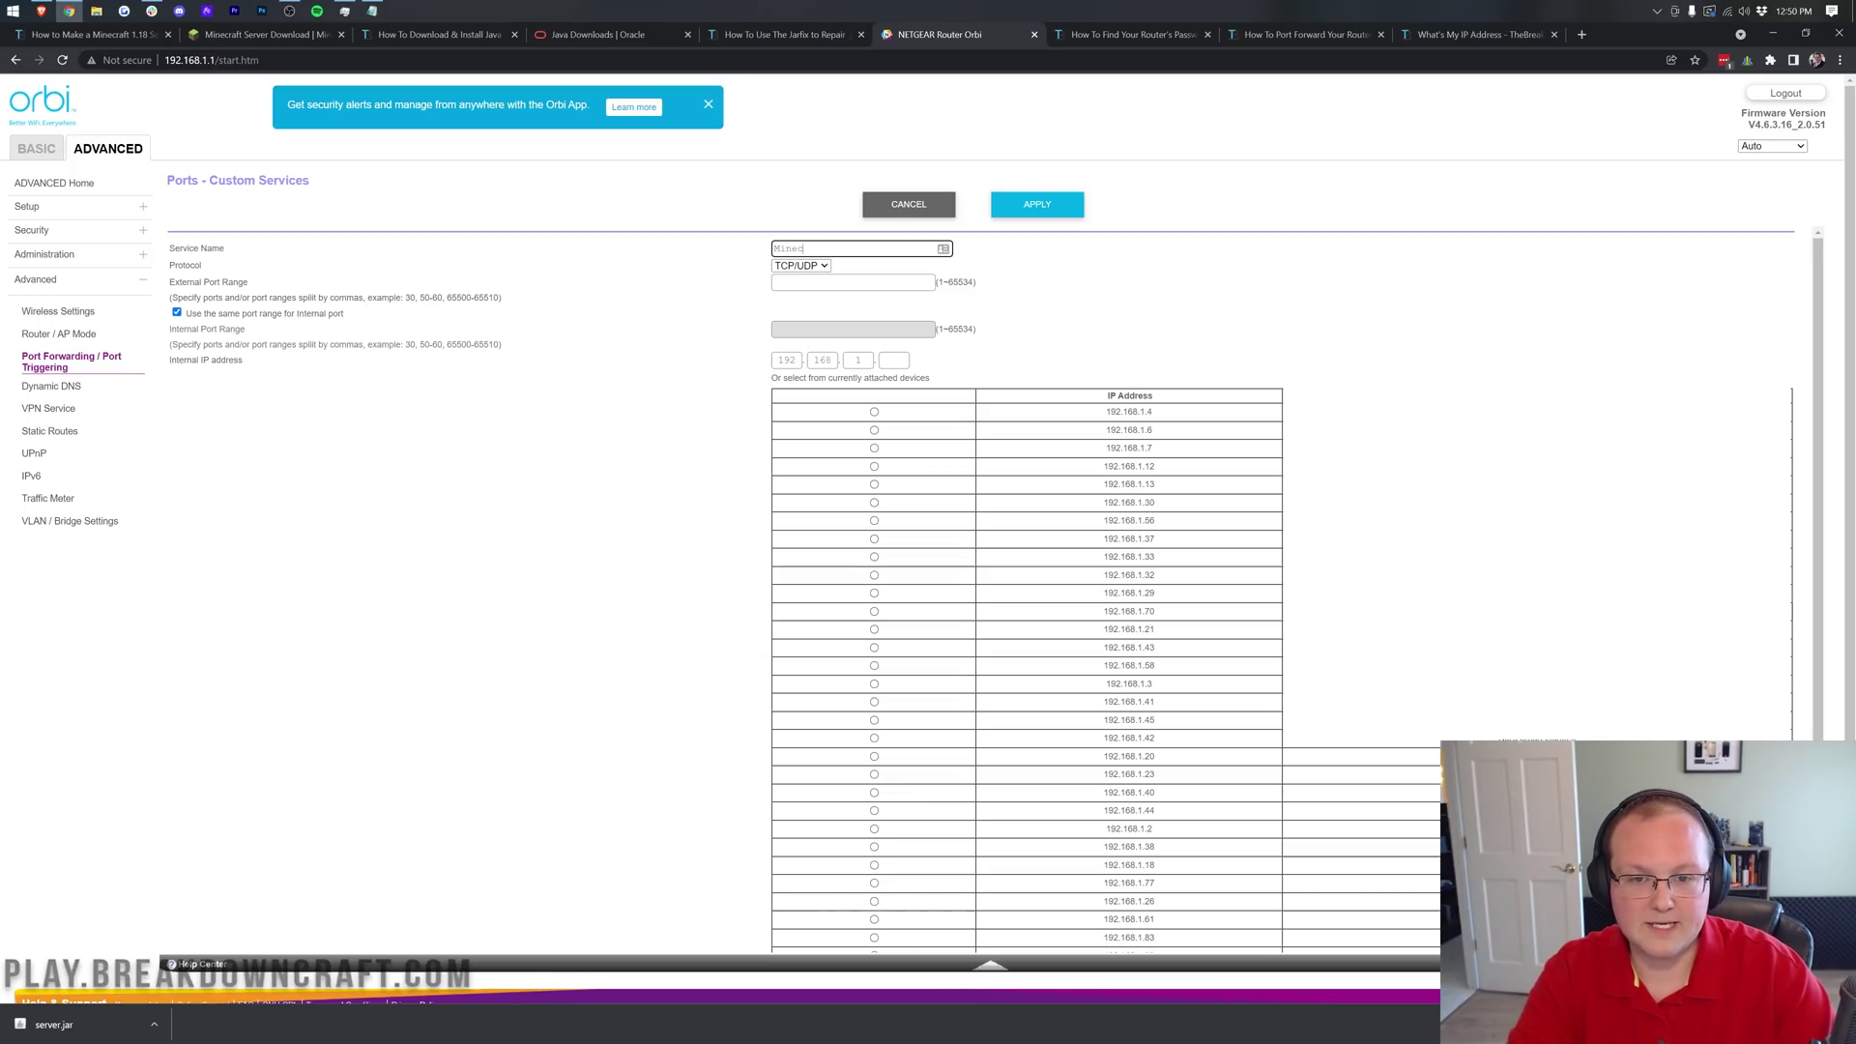
type("raft")
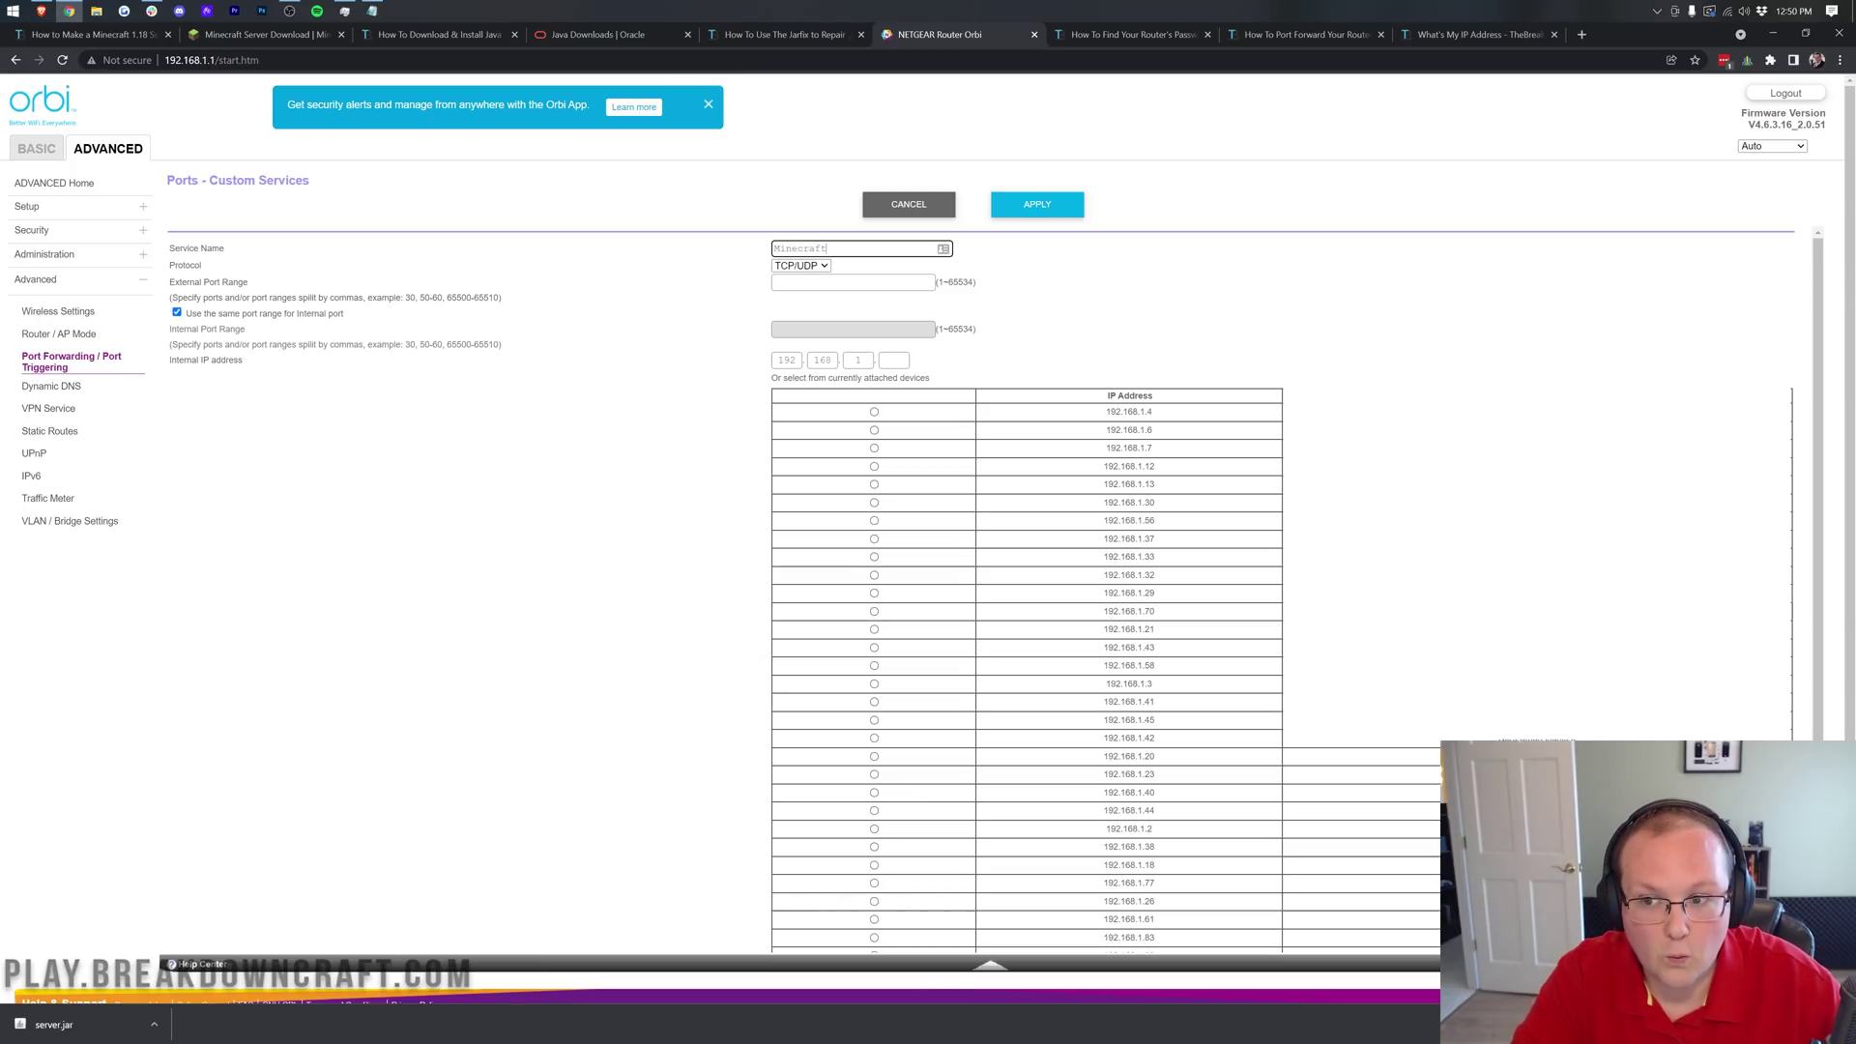
left_click(793, 267)
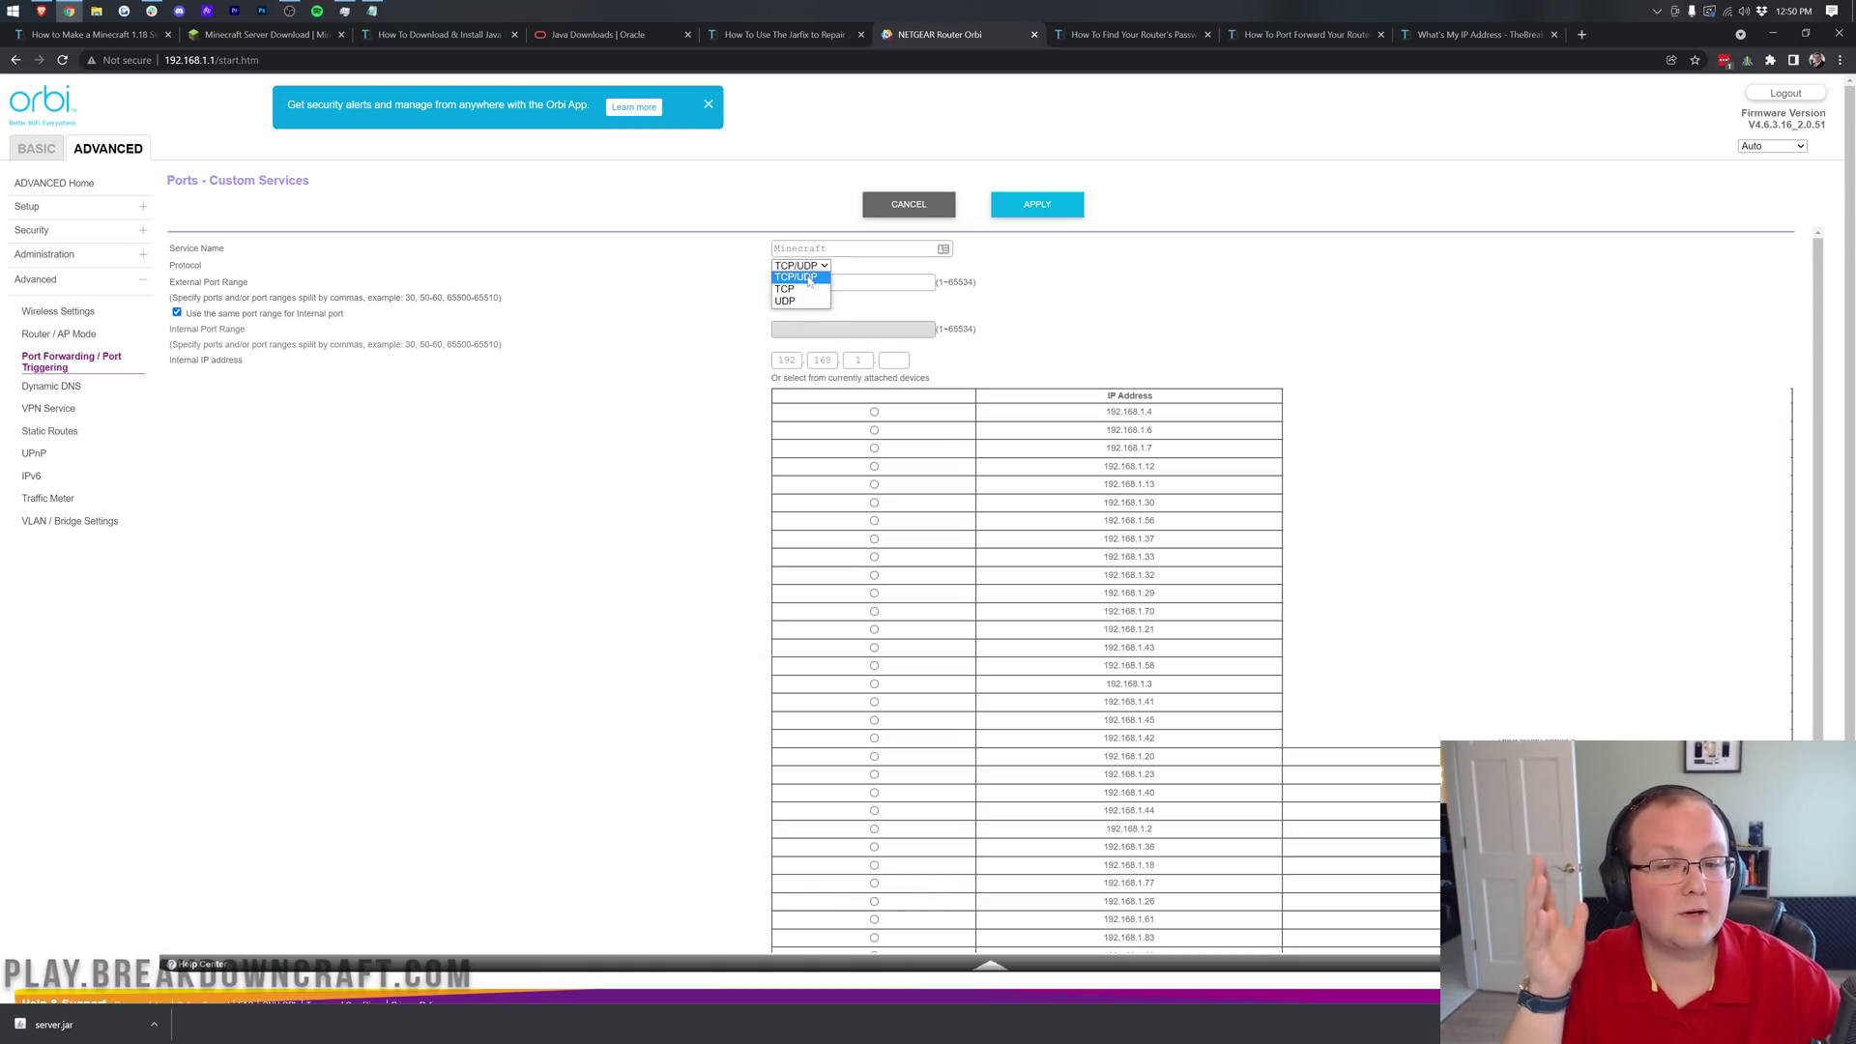
left_click(809, 279)
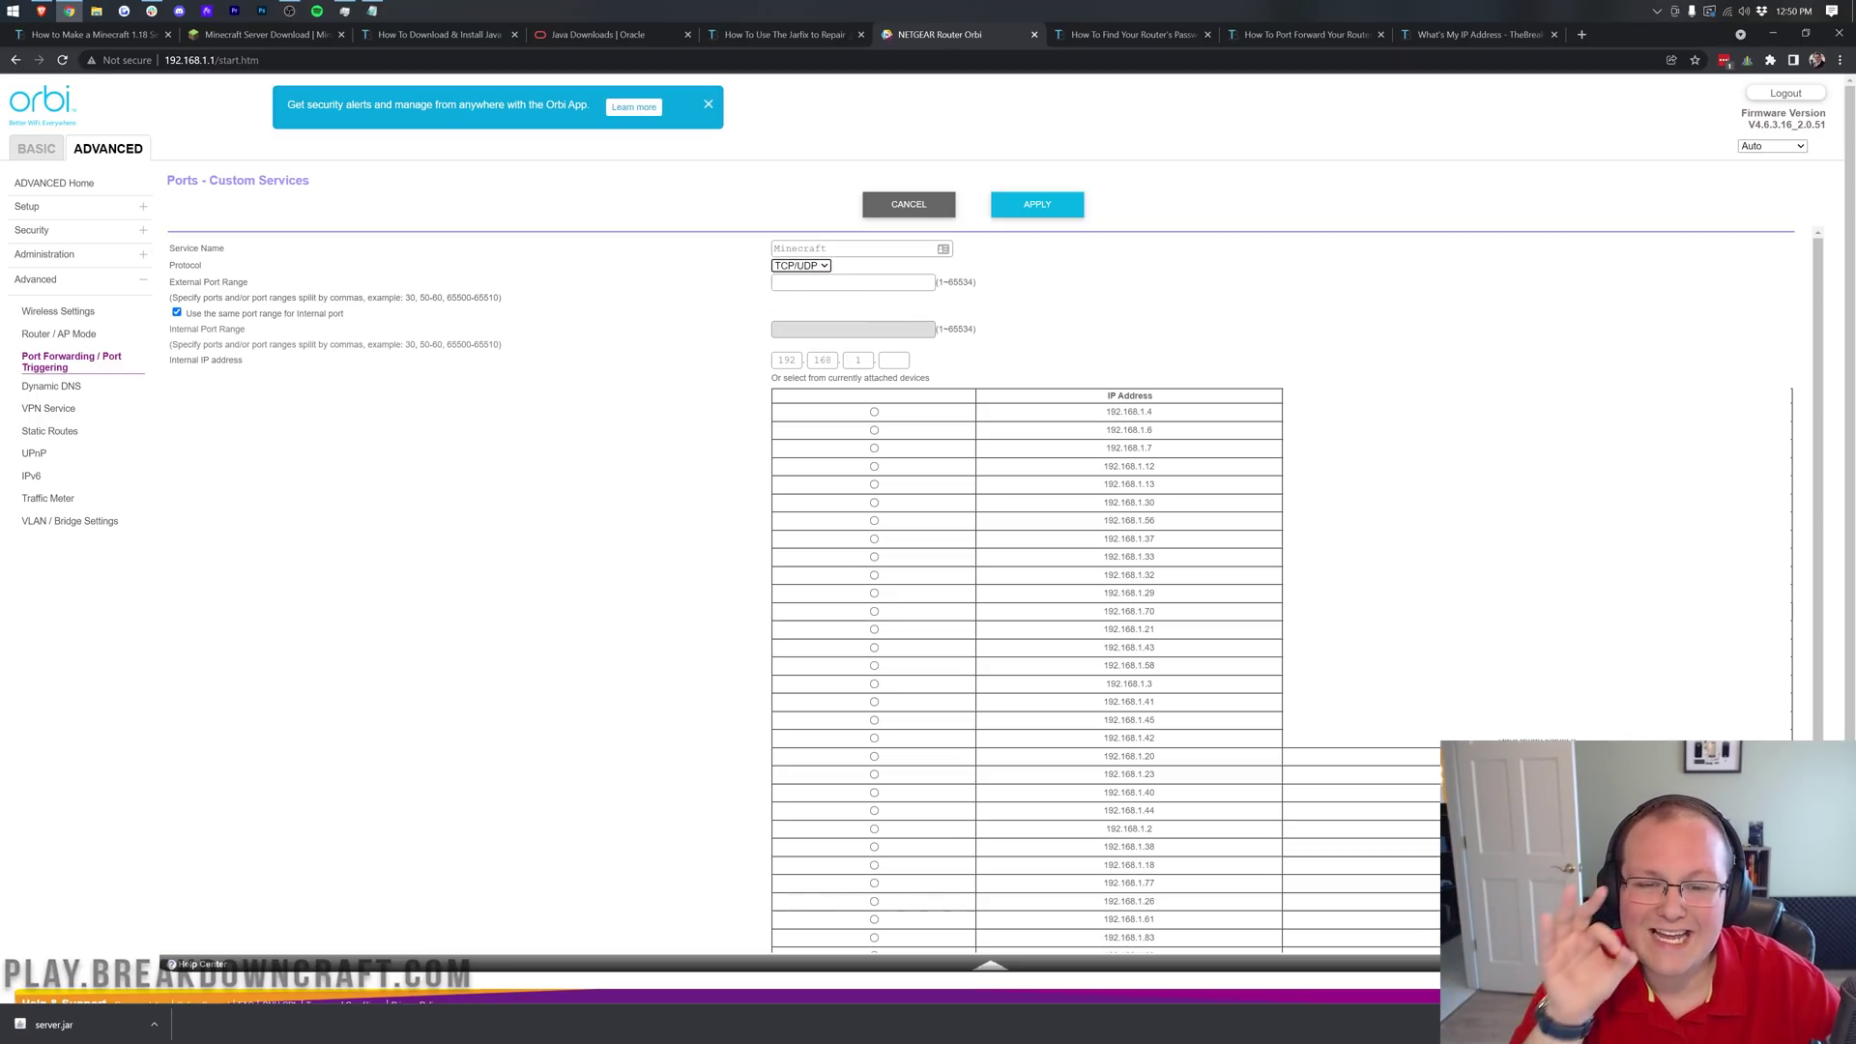
Set the external port to 25565 and turn off using the same range for the internal port, leaving 25565 there as well.
left_click(853, 283)
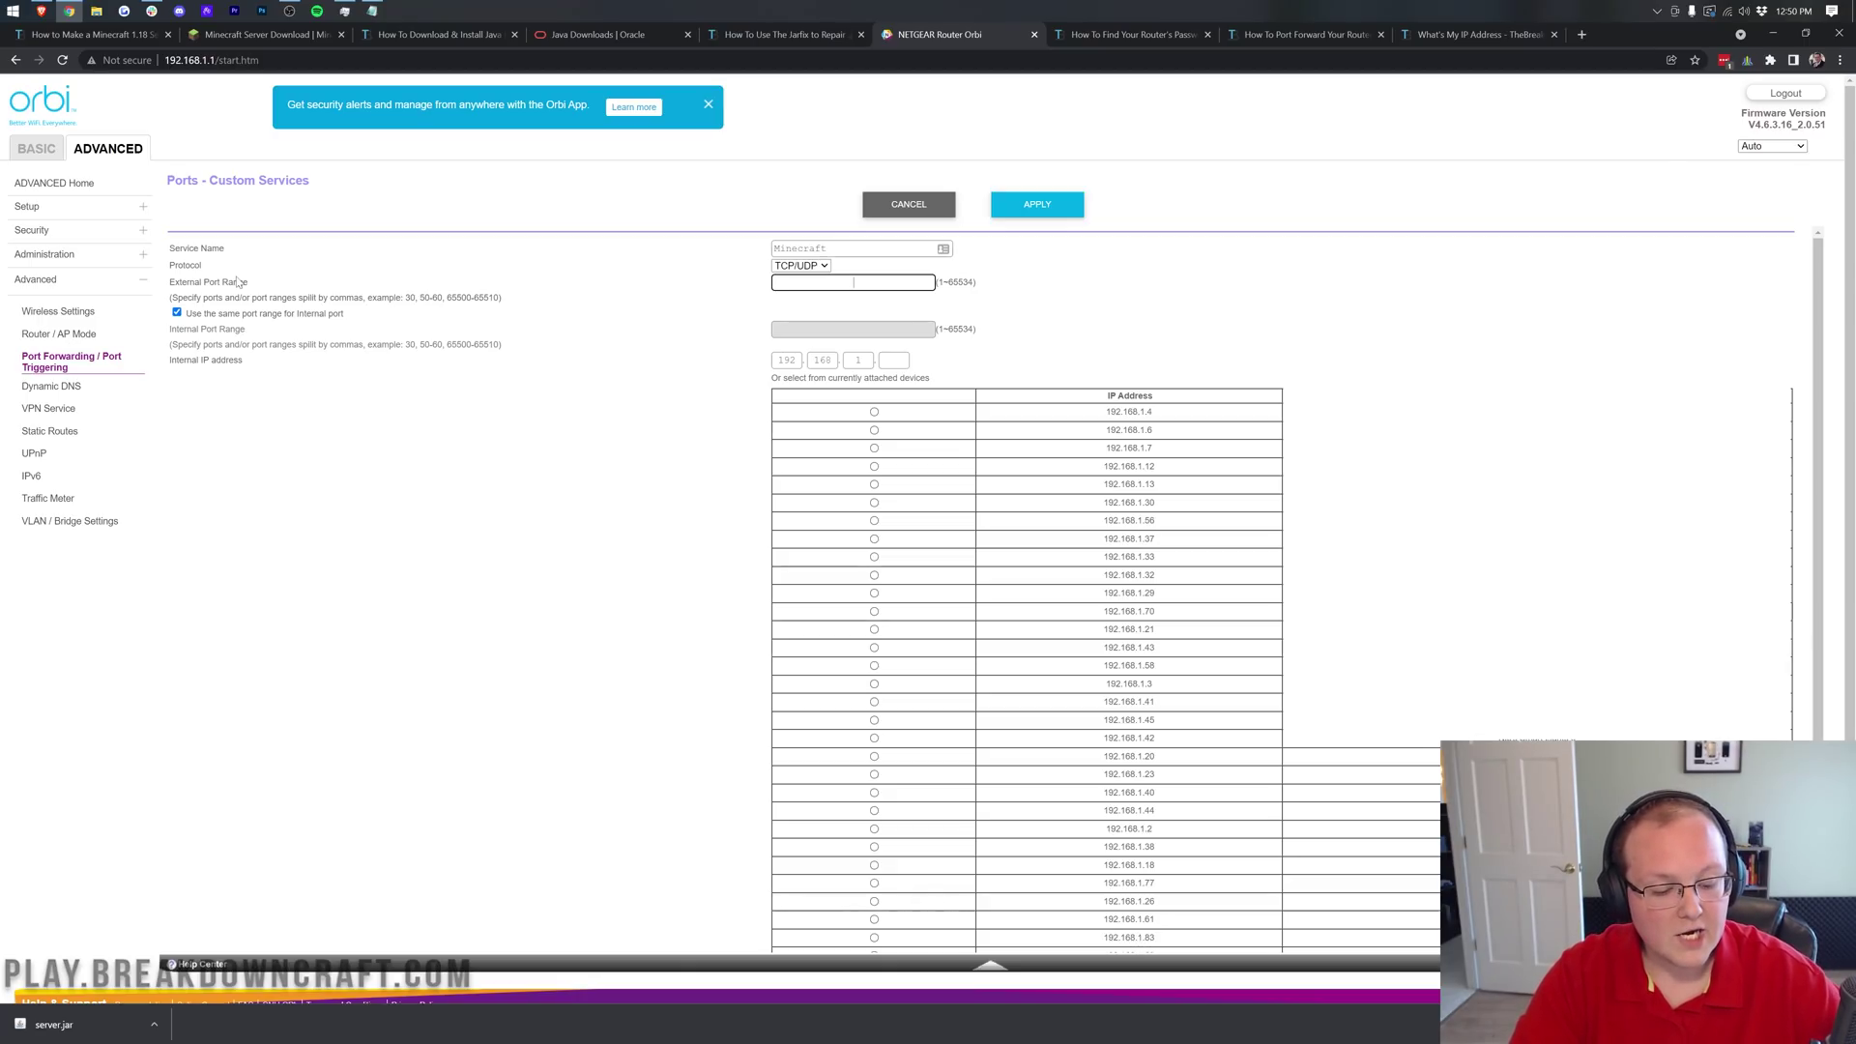
type("25565")
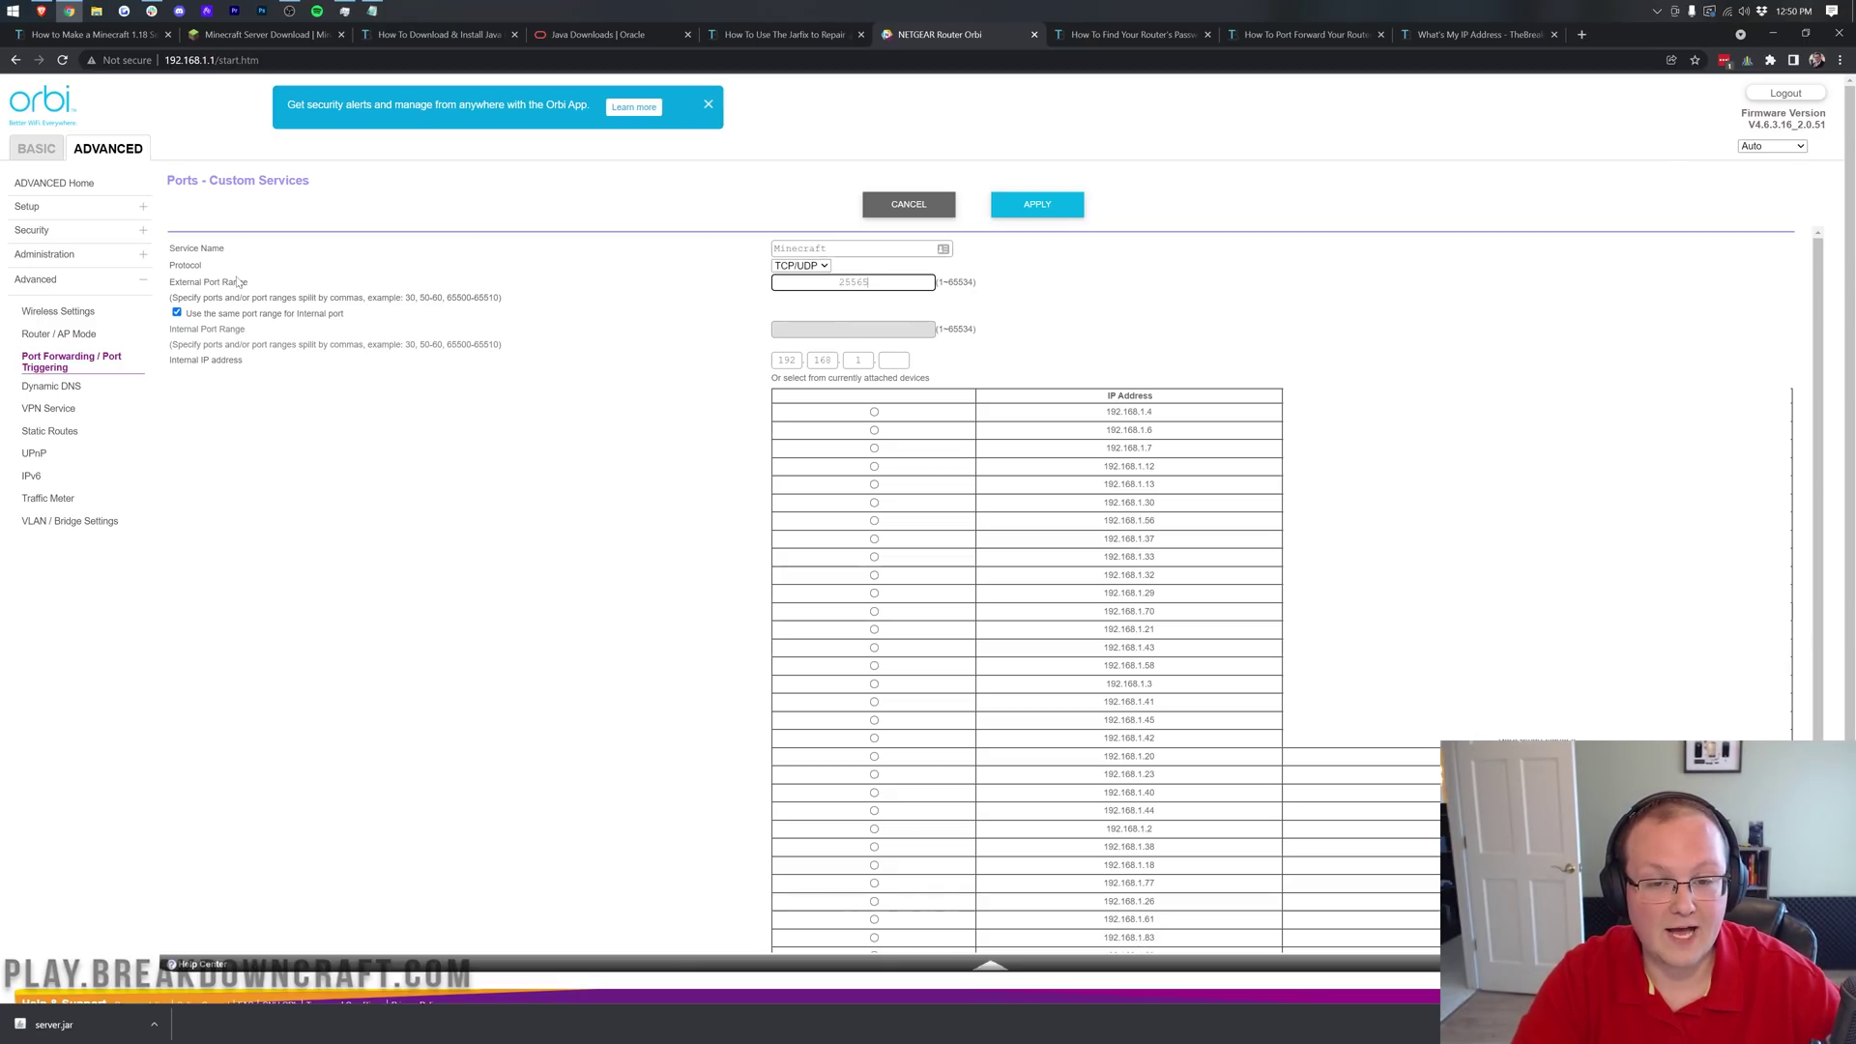
key("Tab")
left_click(177, 312)
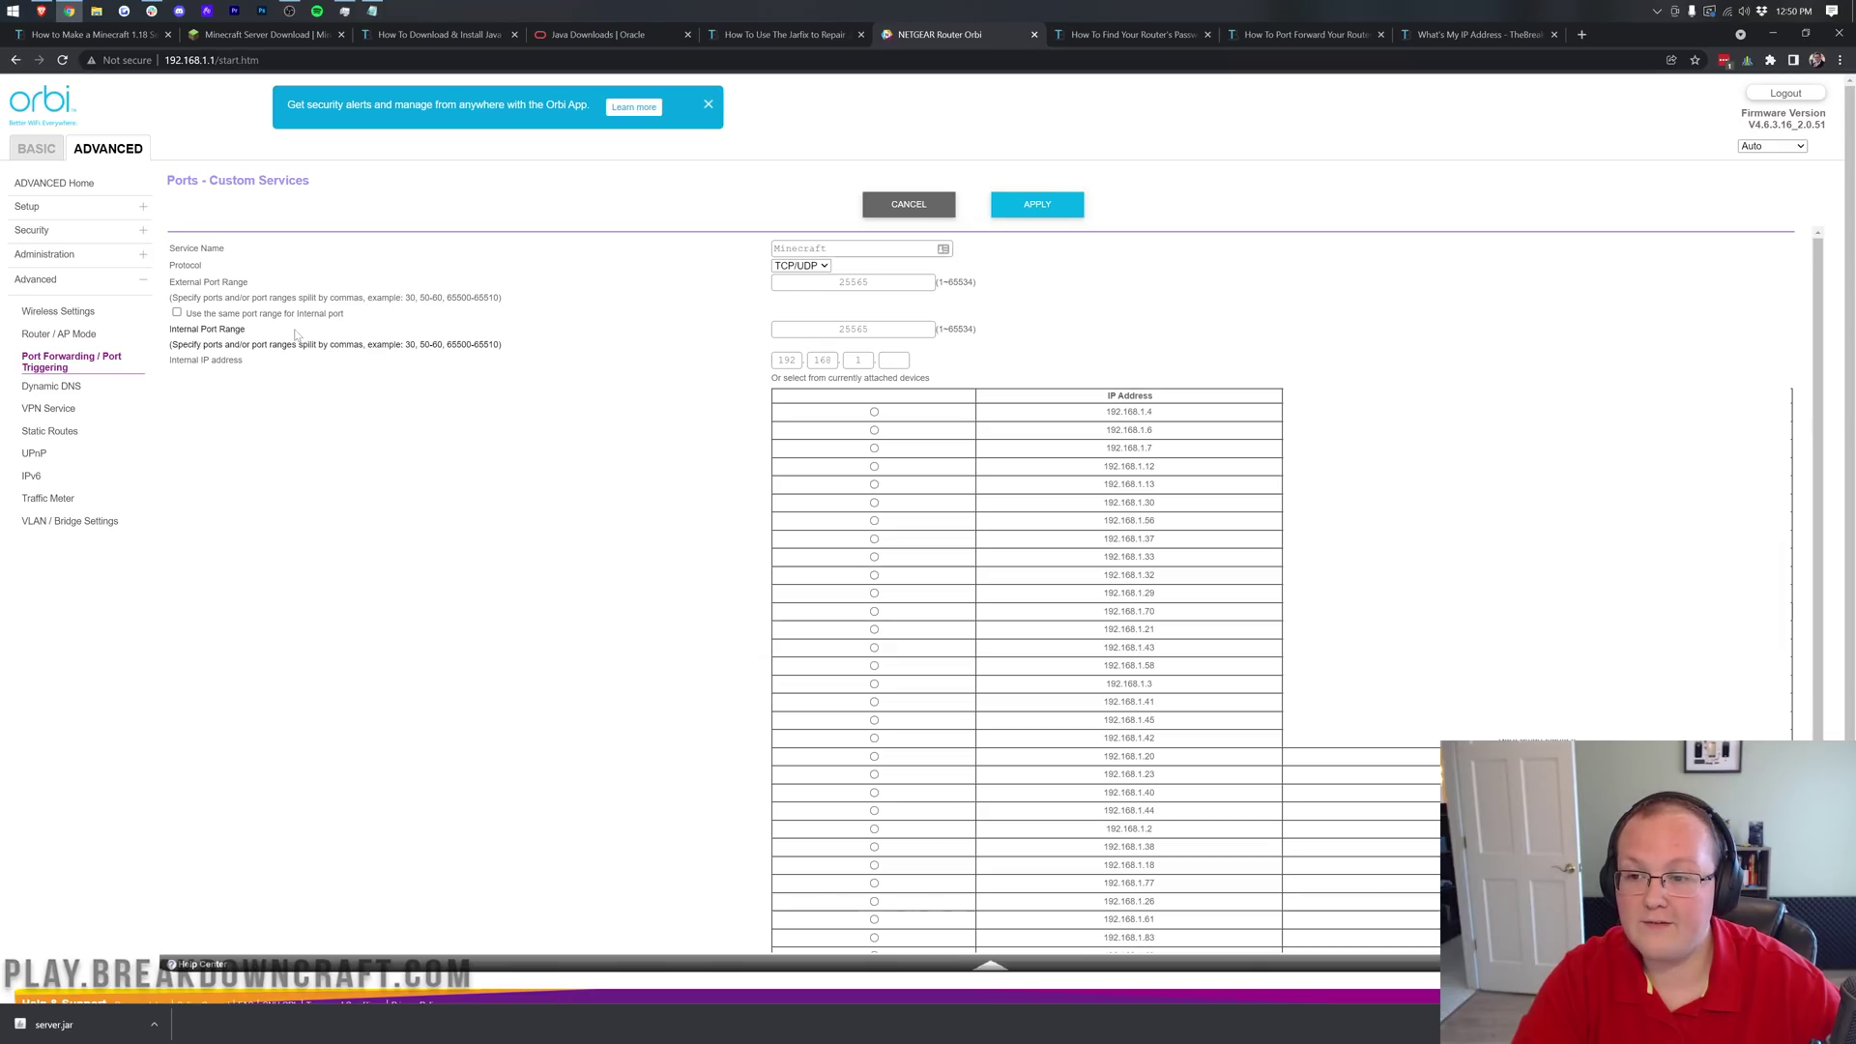
double_click(773, 336)
left_click(772, 338)
left_click(716, 340)
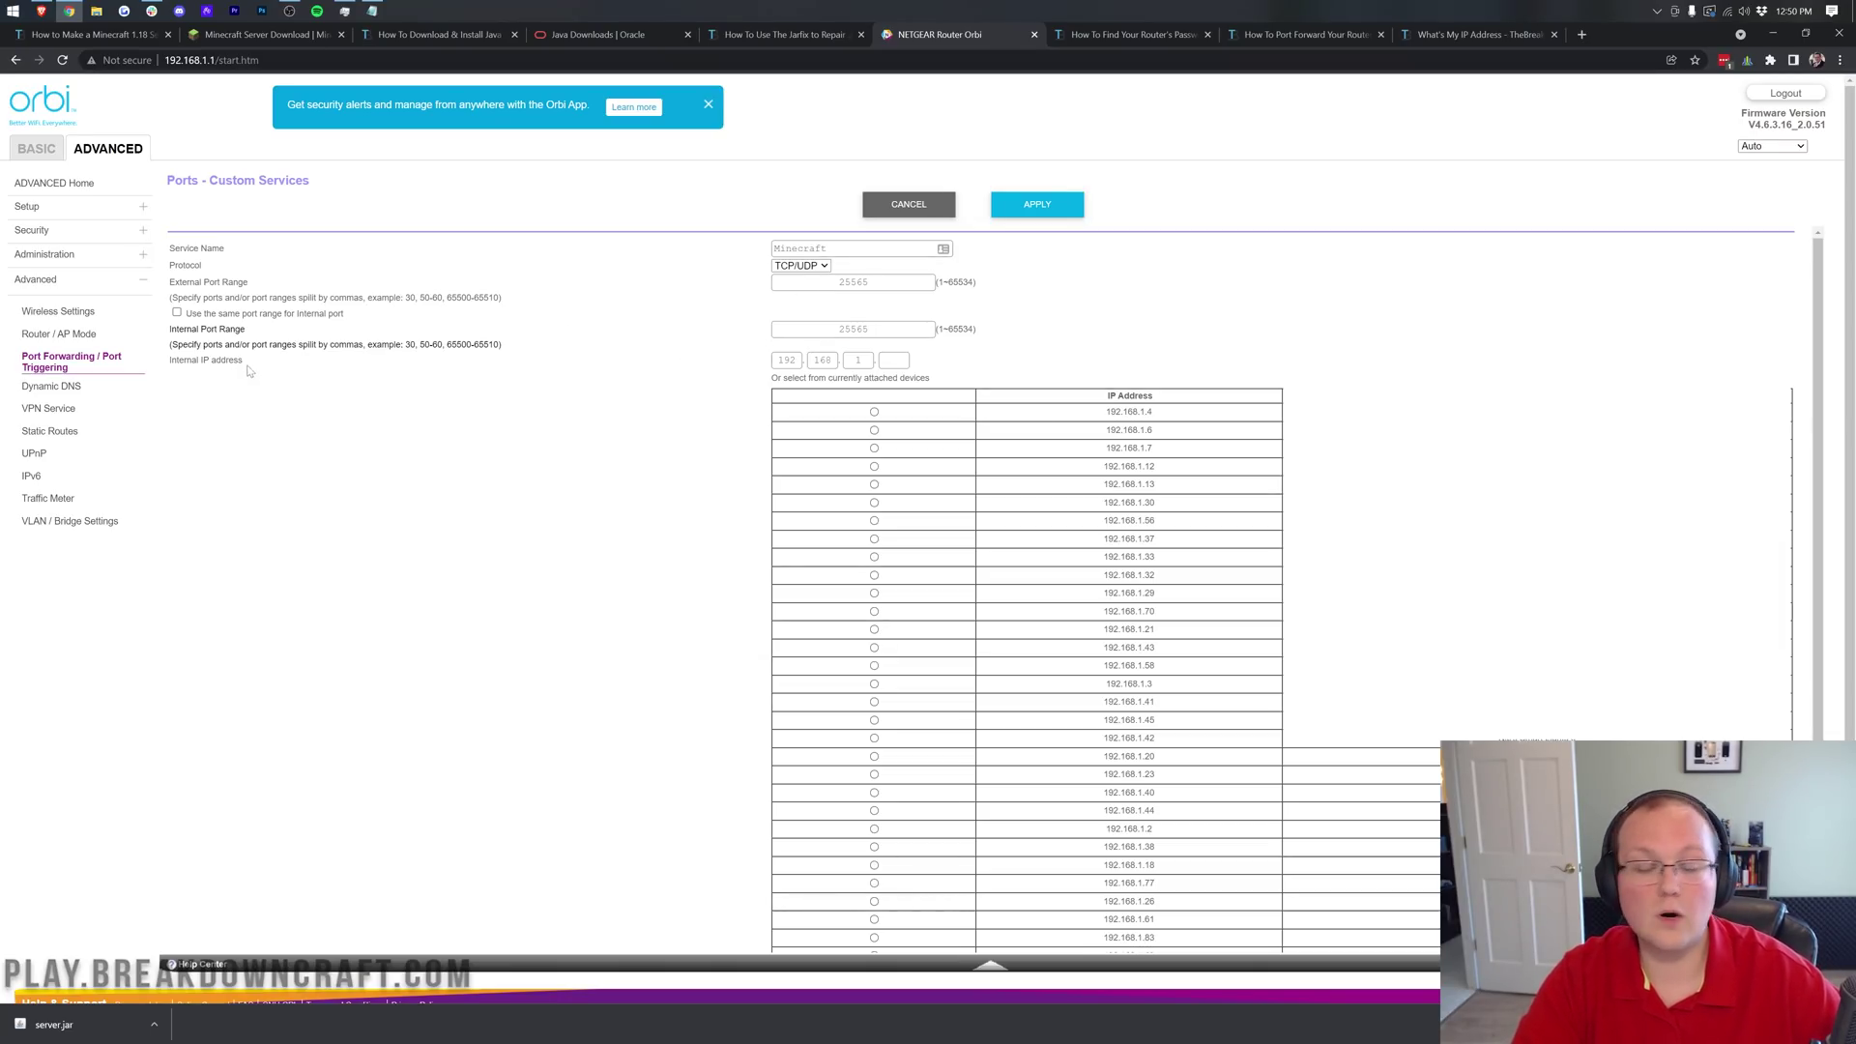
Set the service's internal IP address to 192.168.1.67, the IPv4 address noted in Notepad.
left_click(379, 12)
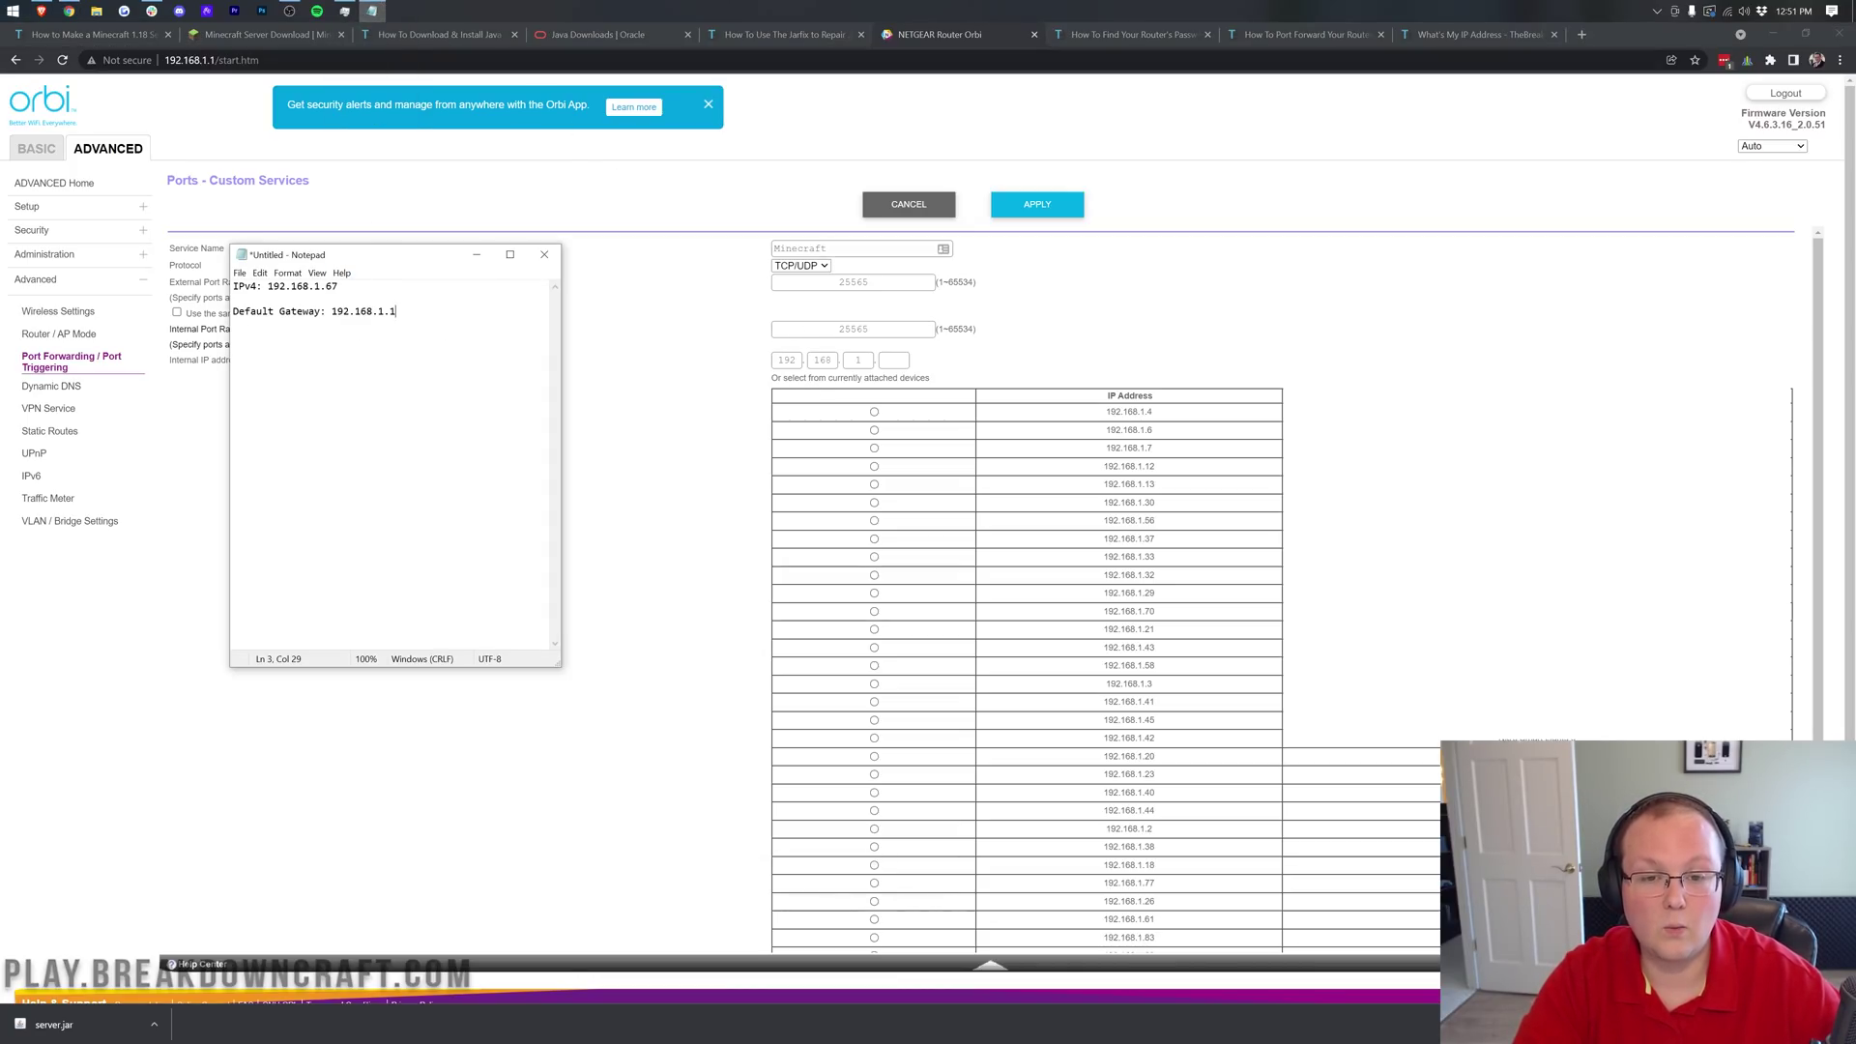
left_click(895, 359)
type("67")
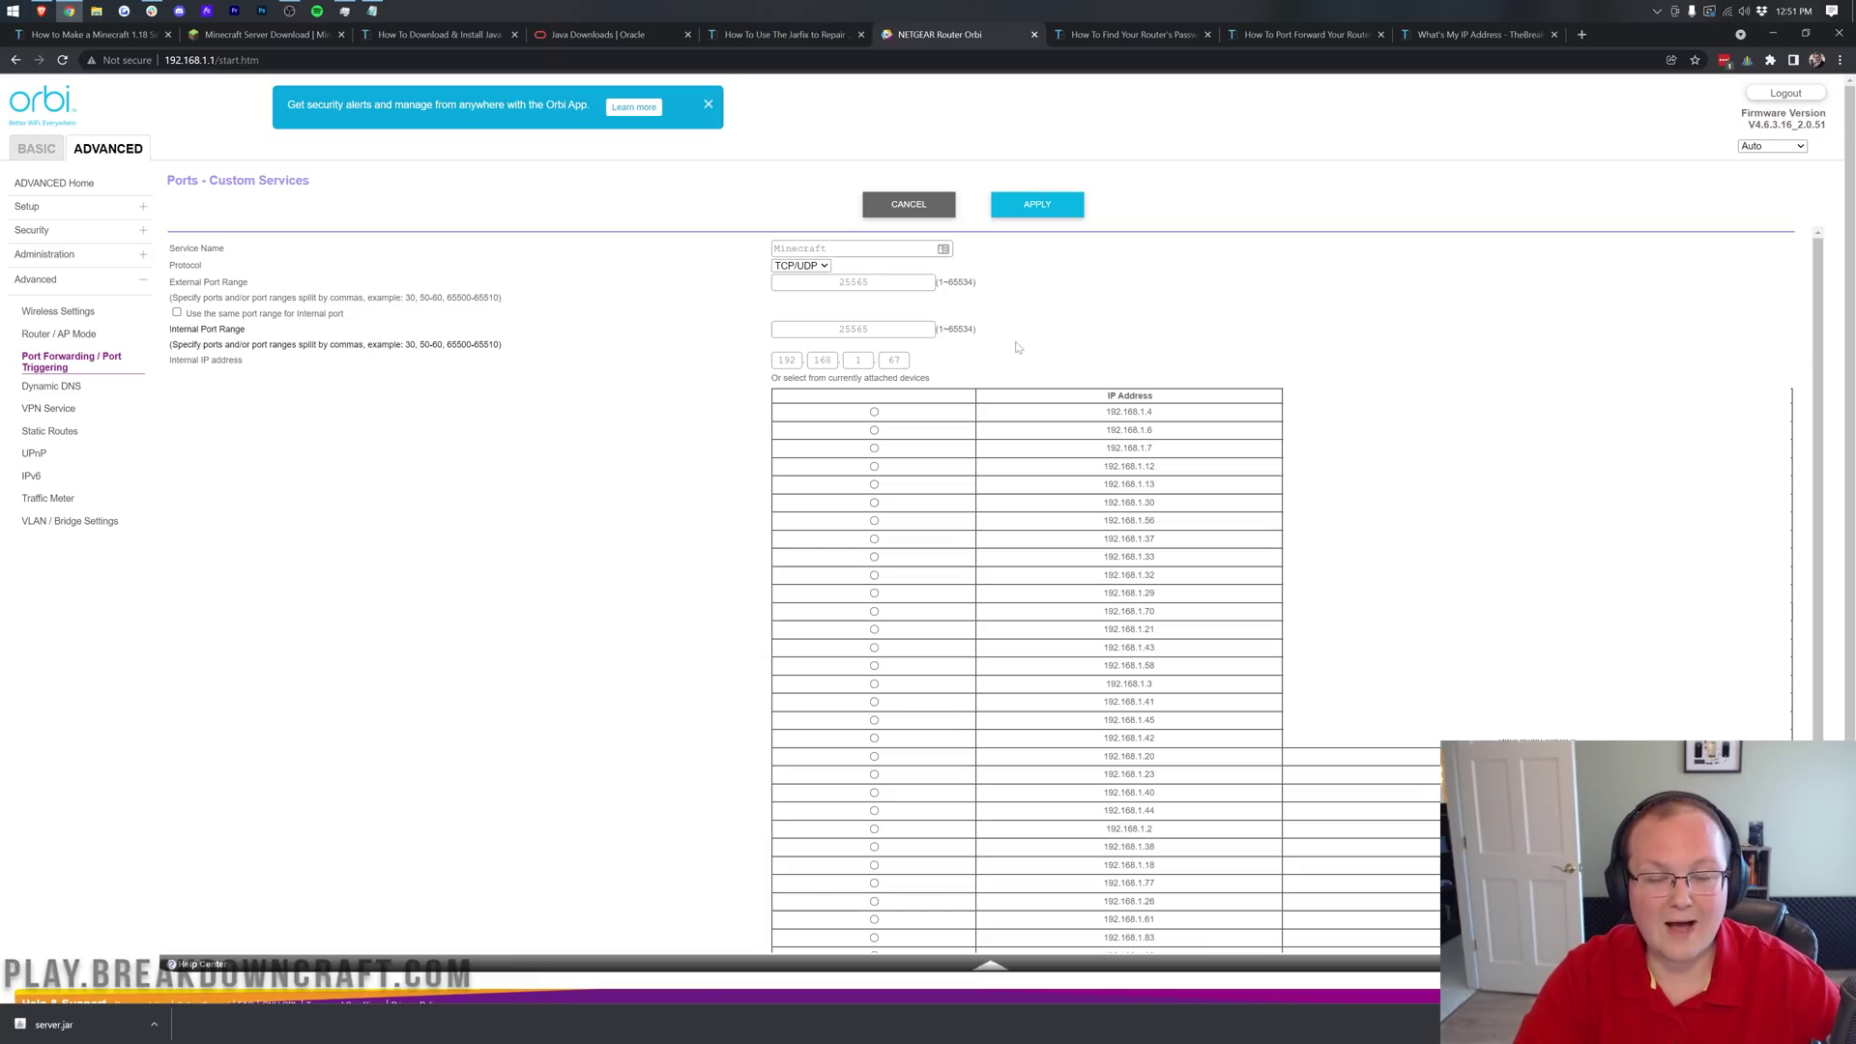
scroll(1017, 580, "down", 3)
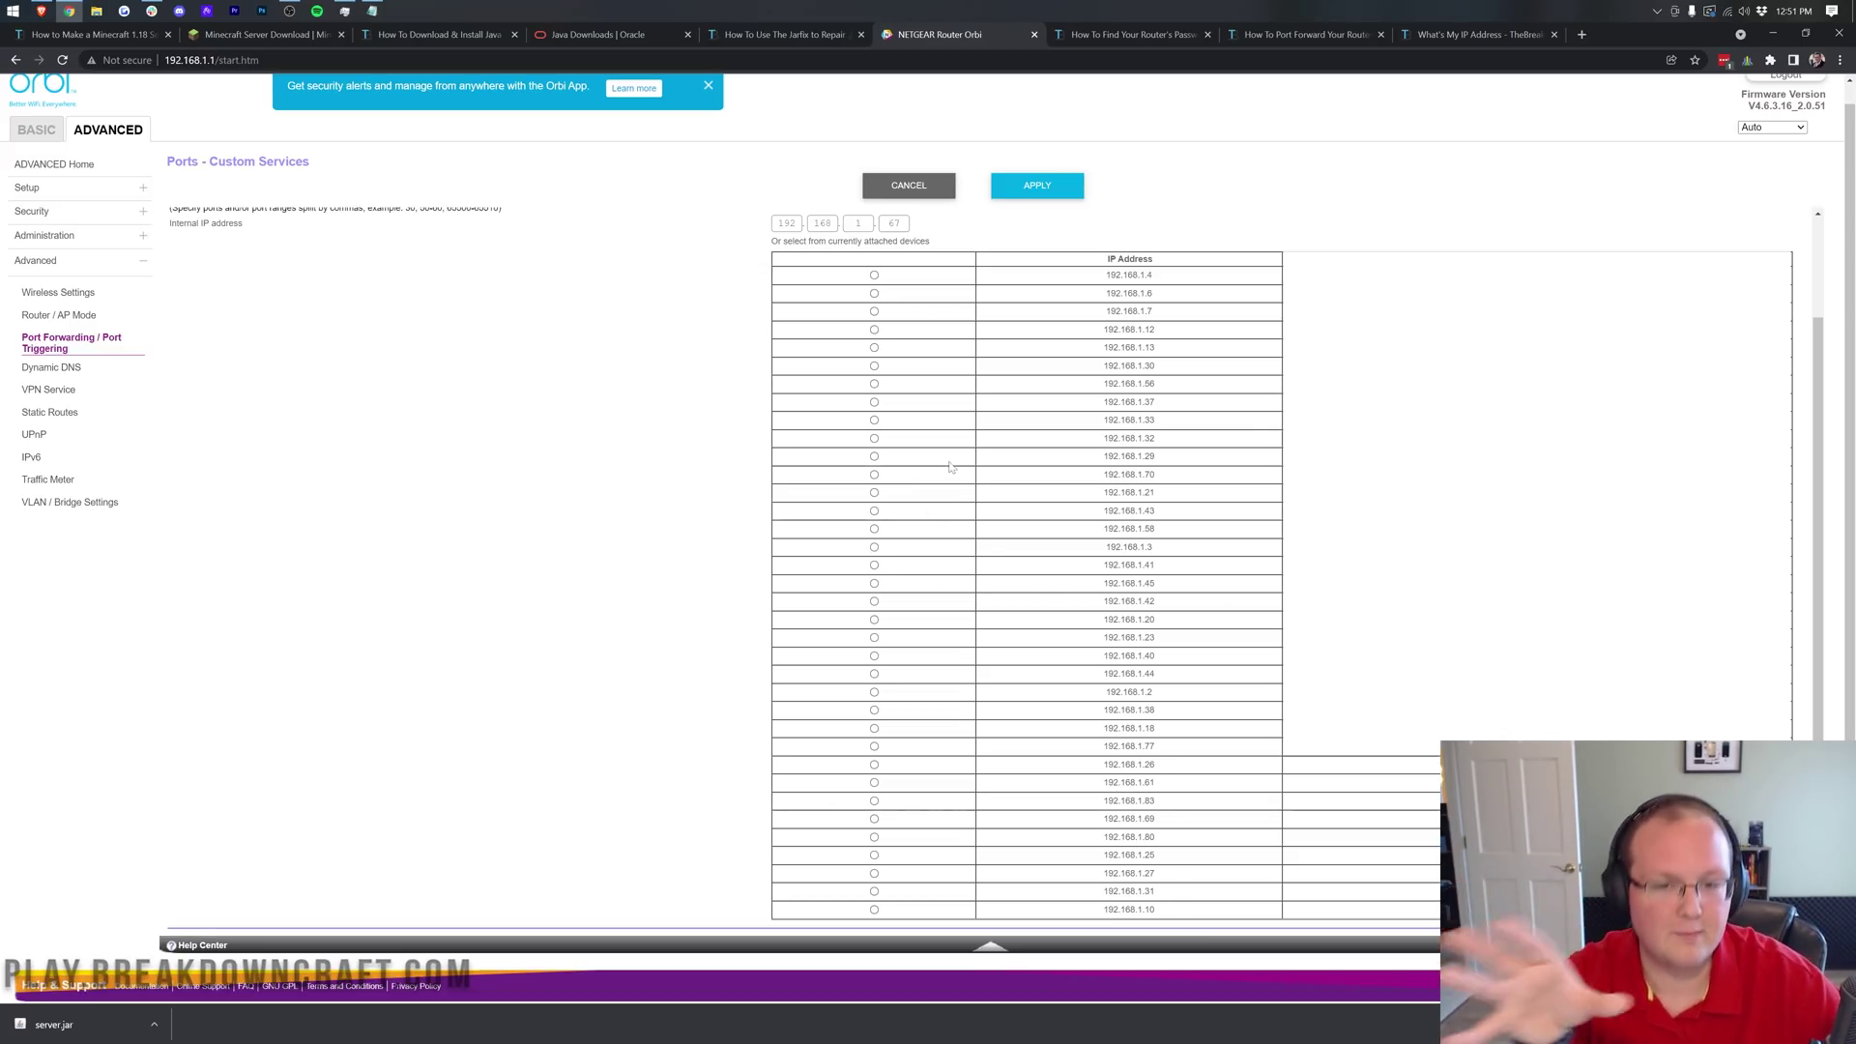
double_click(895, 223)
left_click(958, 234)
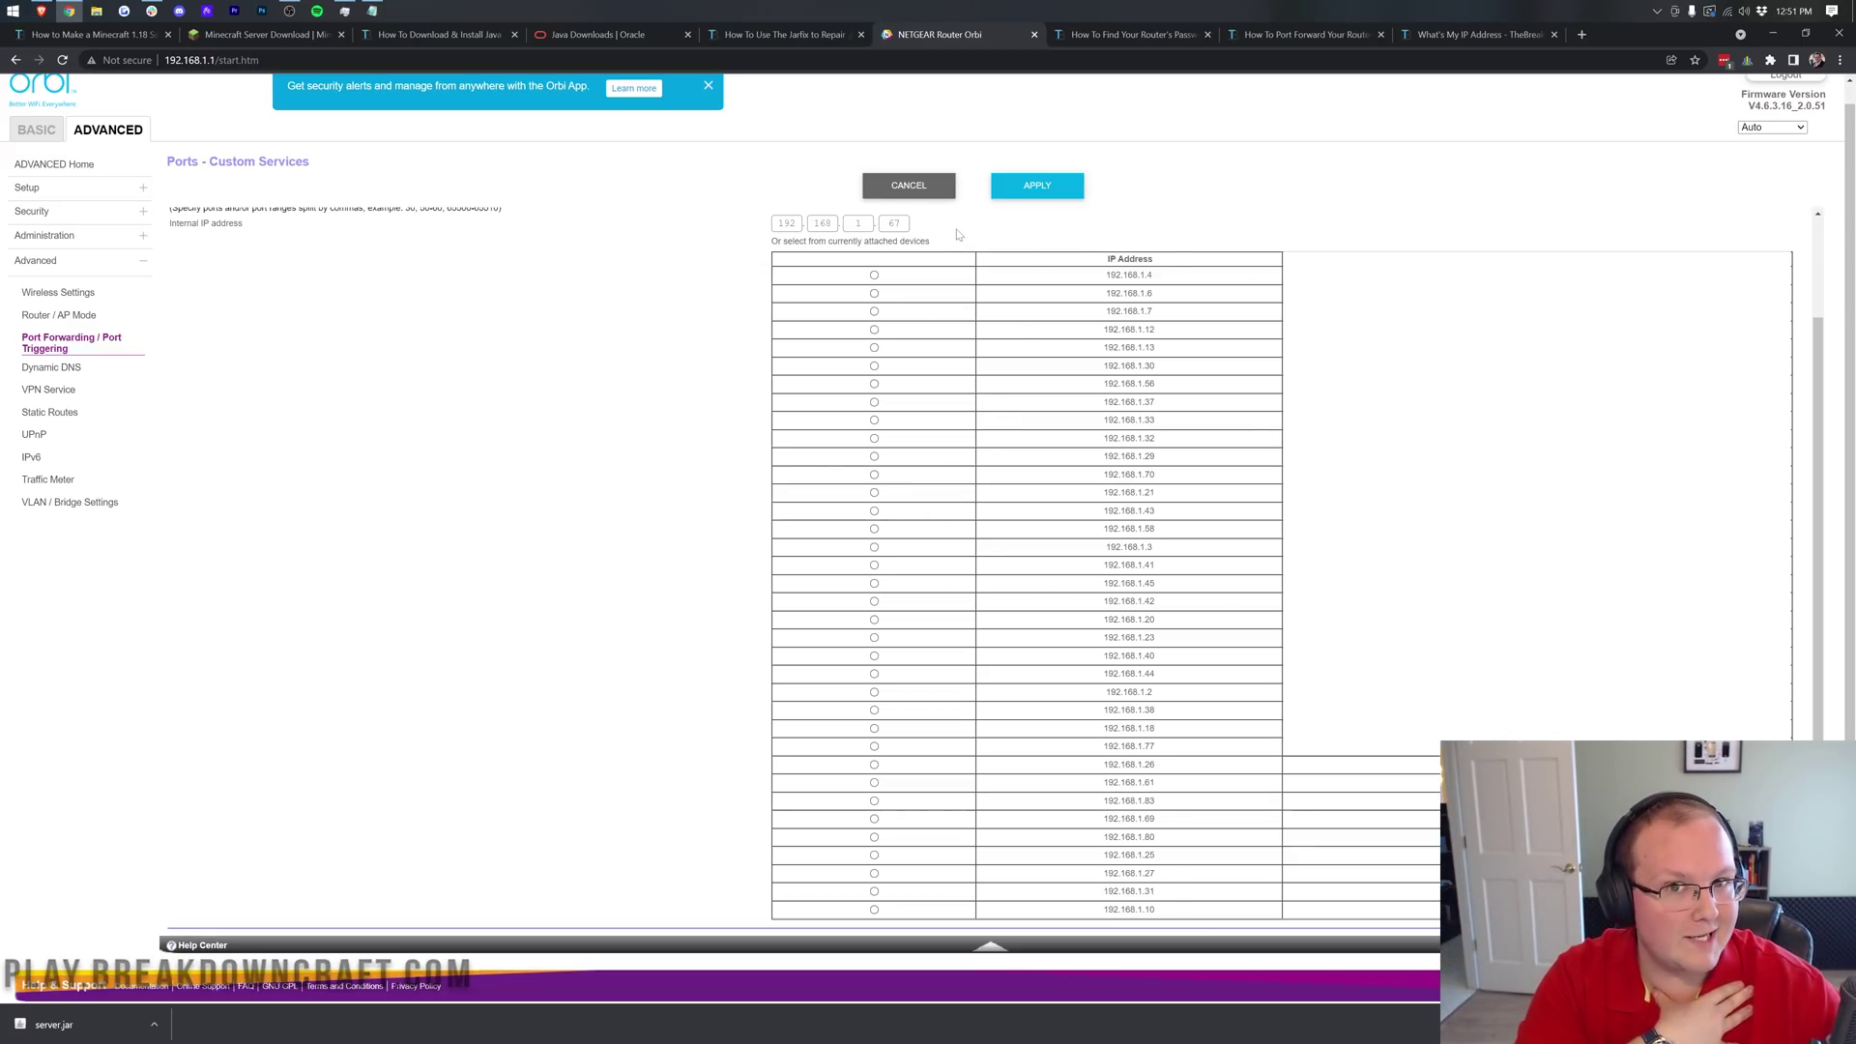
Recheck the Notepad notes and the computer's network connection, and apply the Minecraft custom service to the router.
left_click(375, 10)
left_click(649, 248)
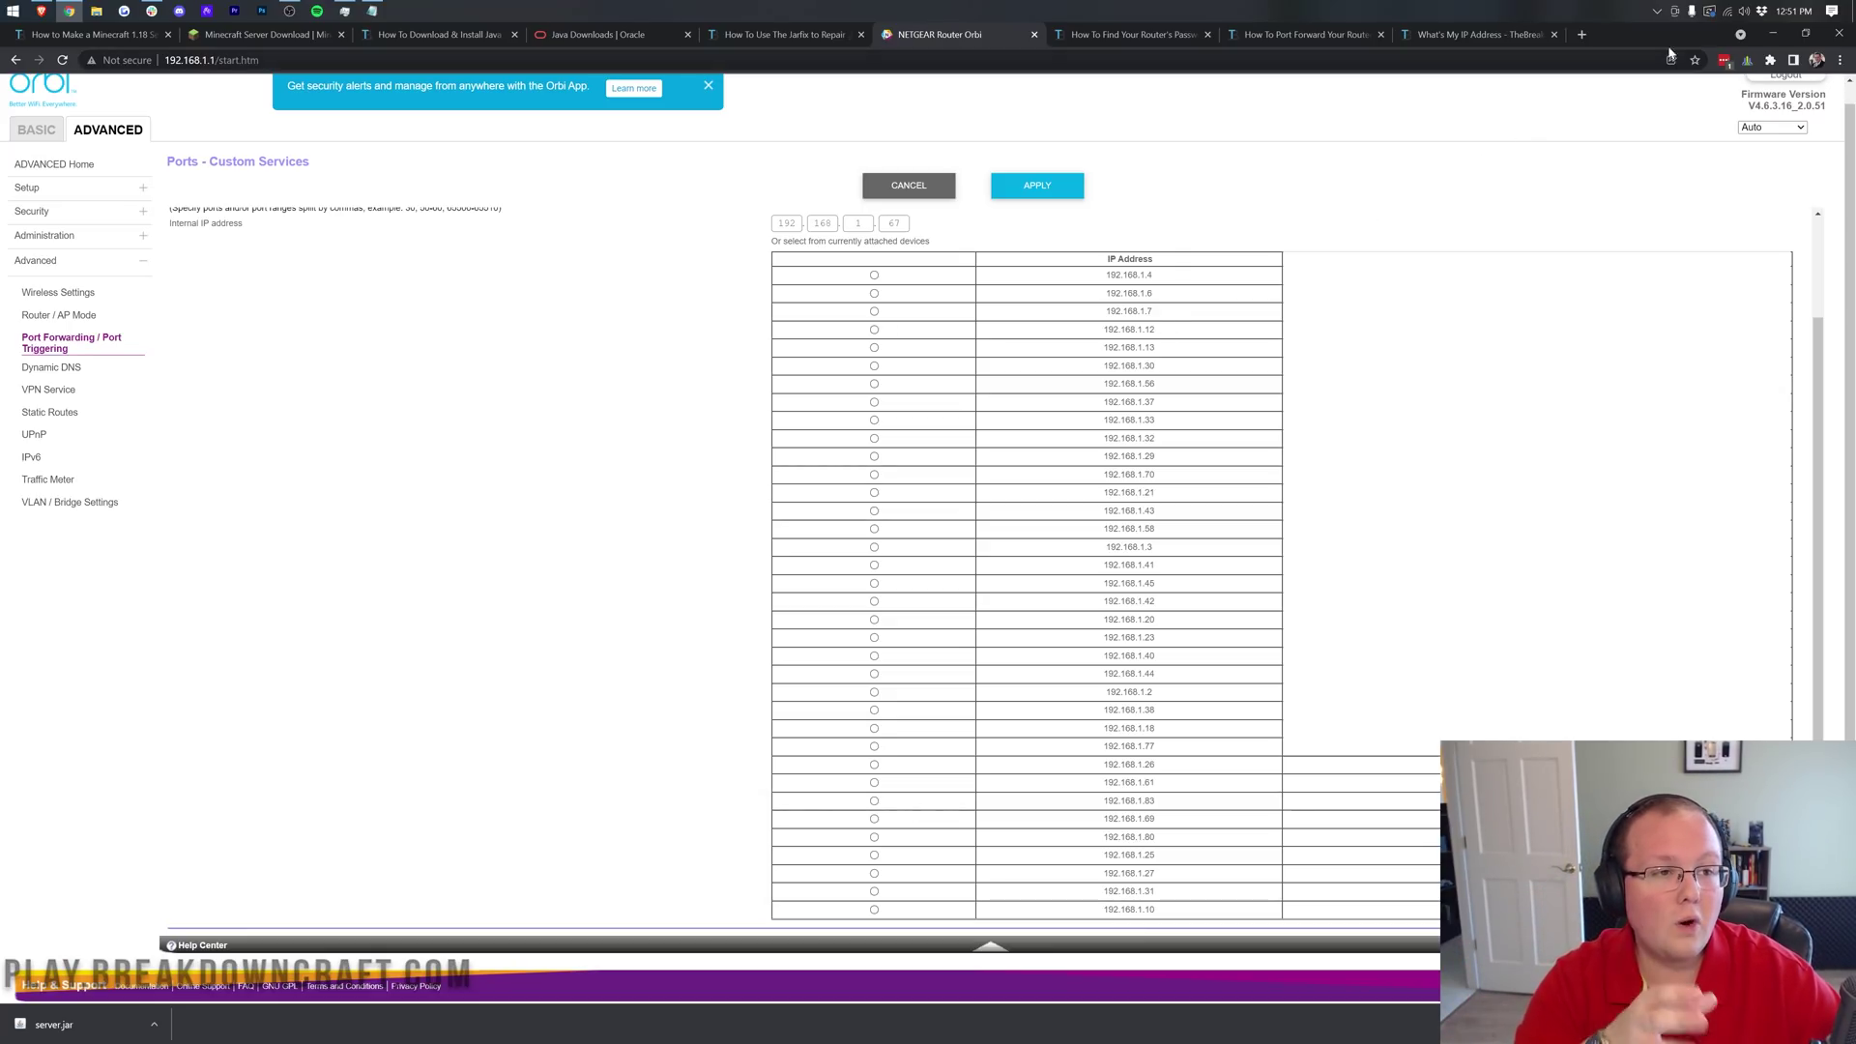
left_click(1727, 11)
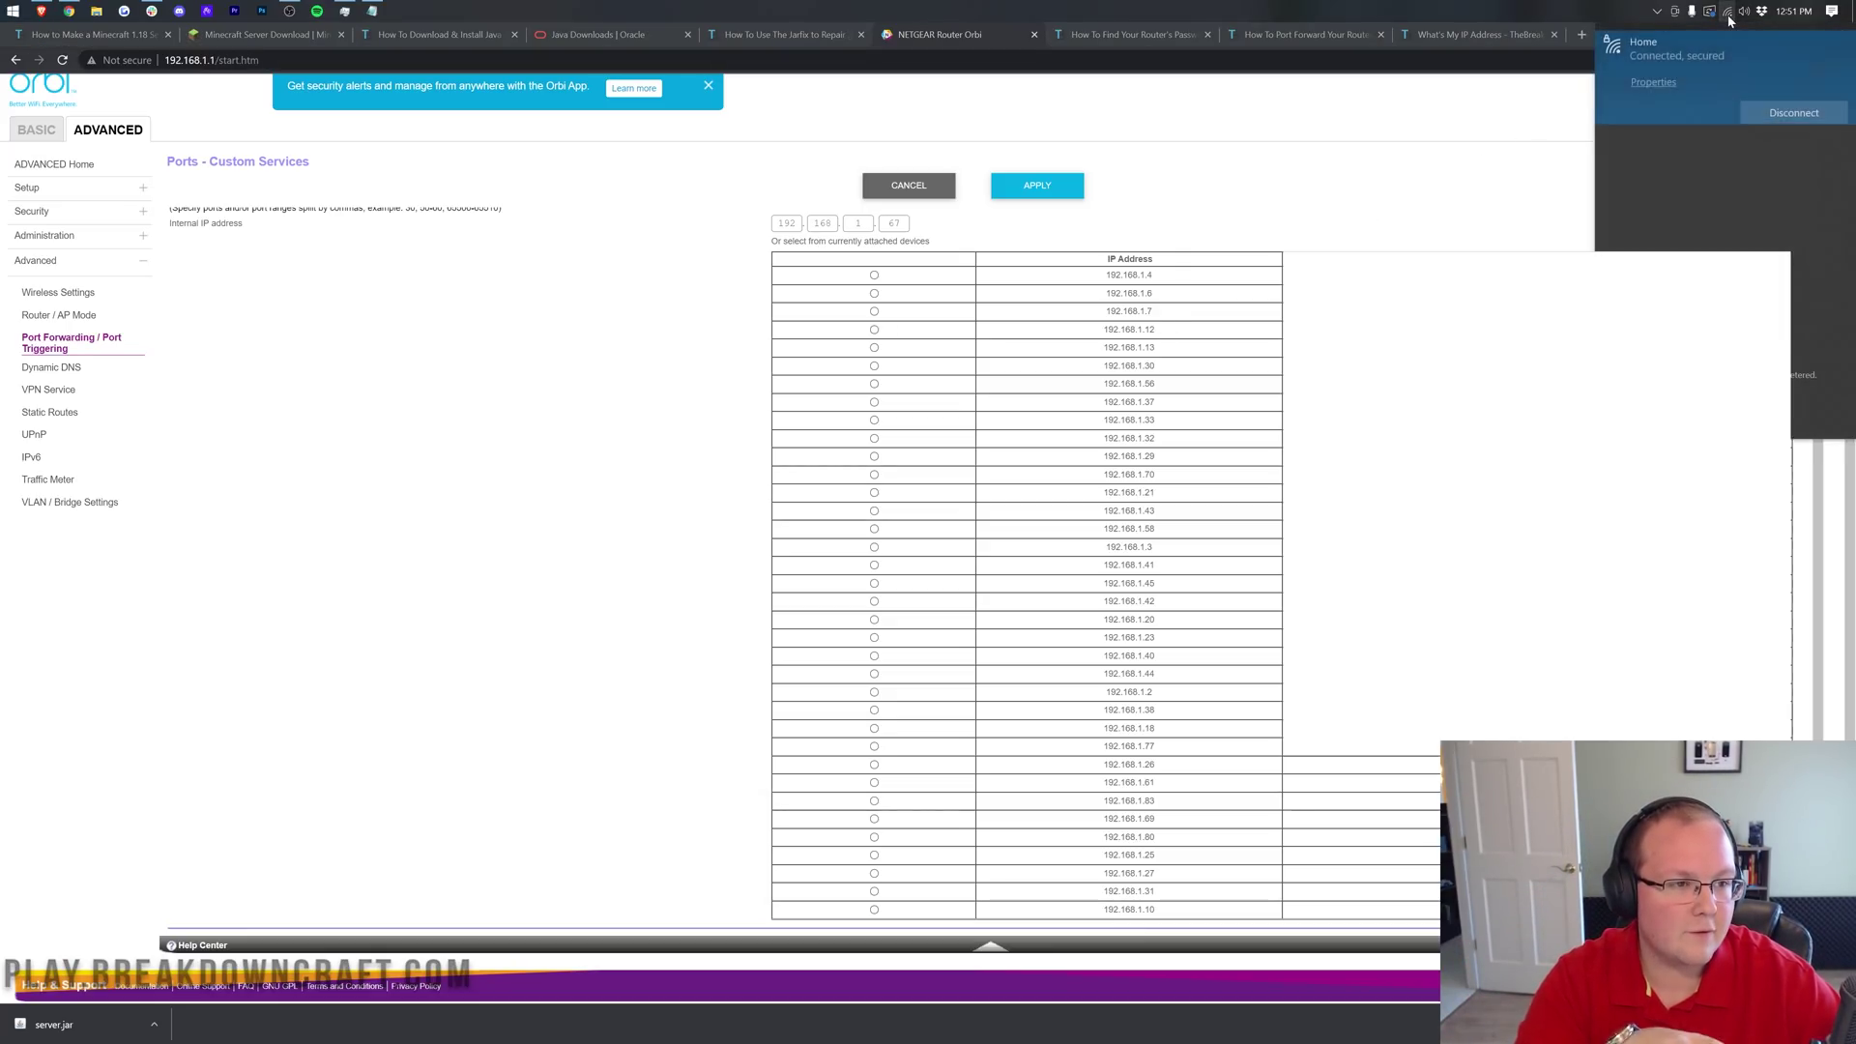
left_click(1436, 190)
left_click(1032, 187)
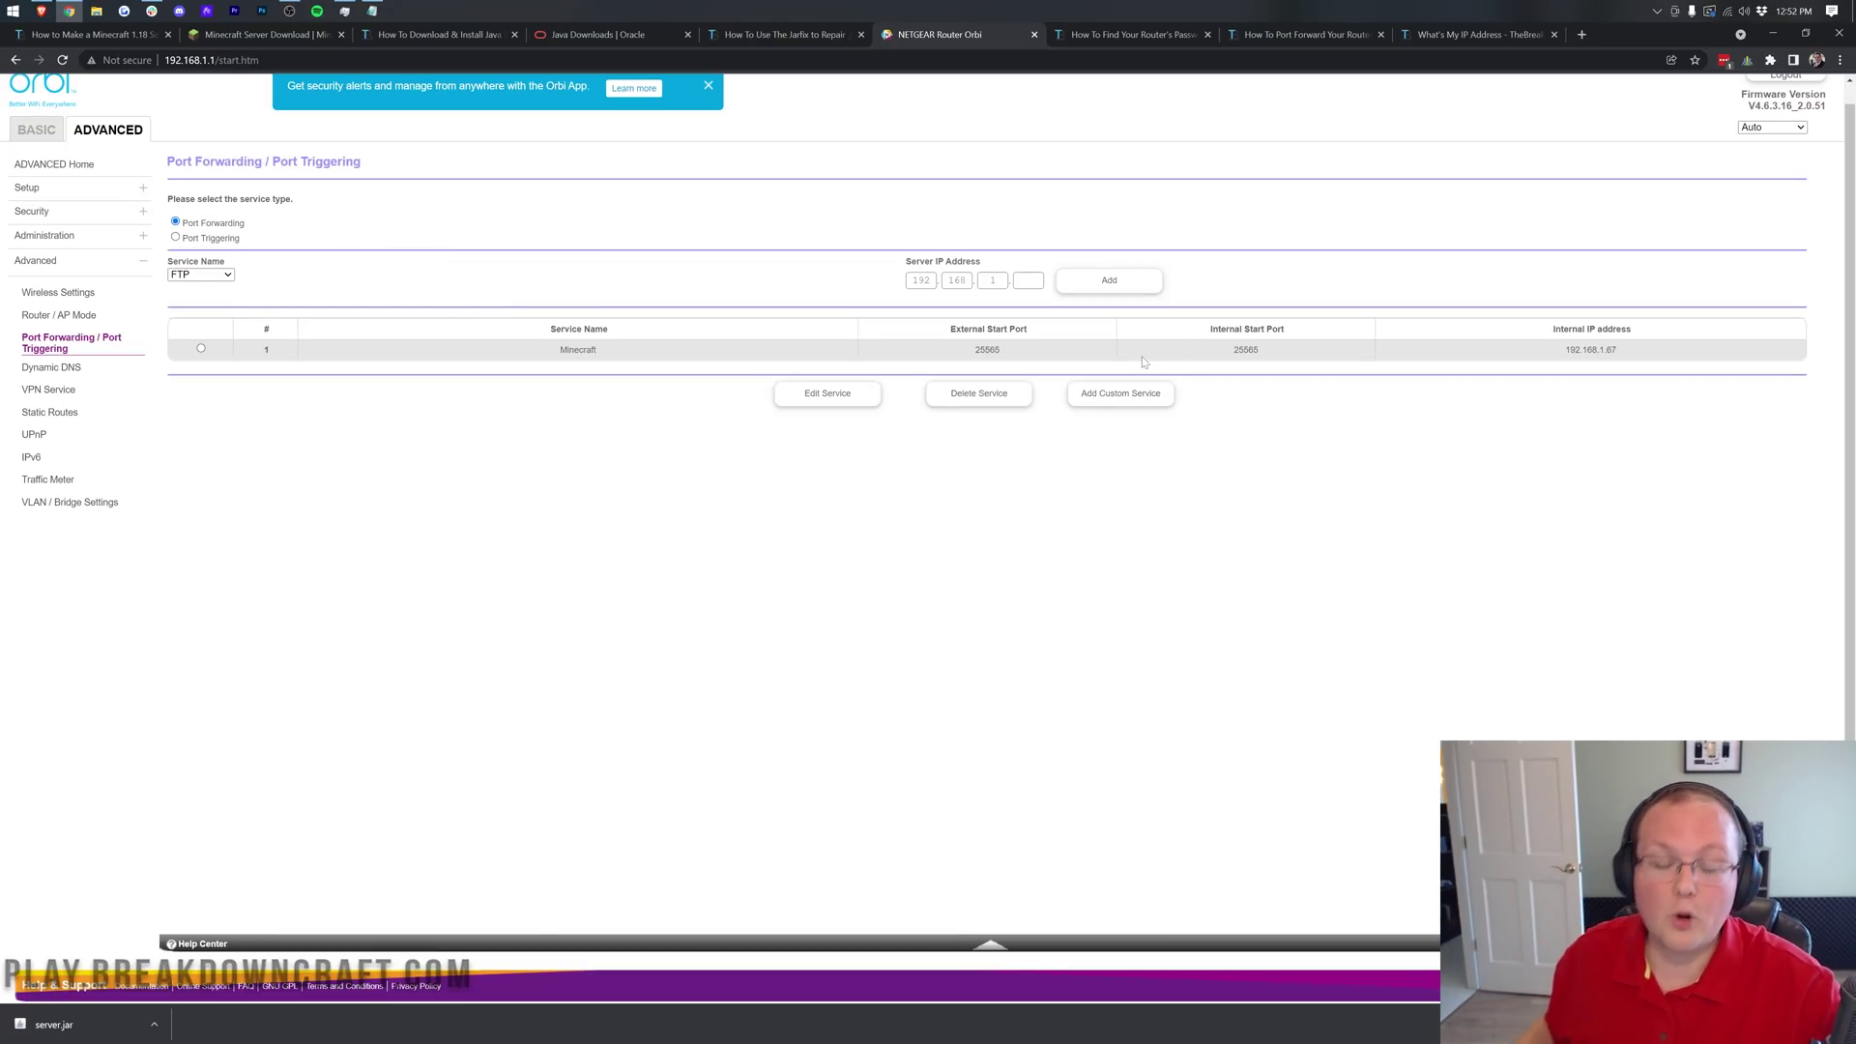
scroll(677, 225, "up", 1)
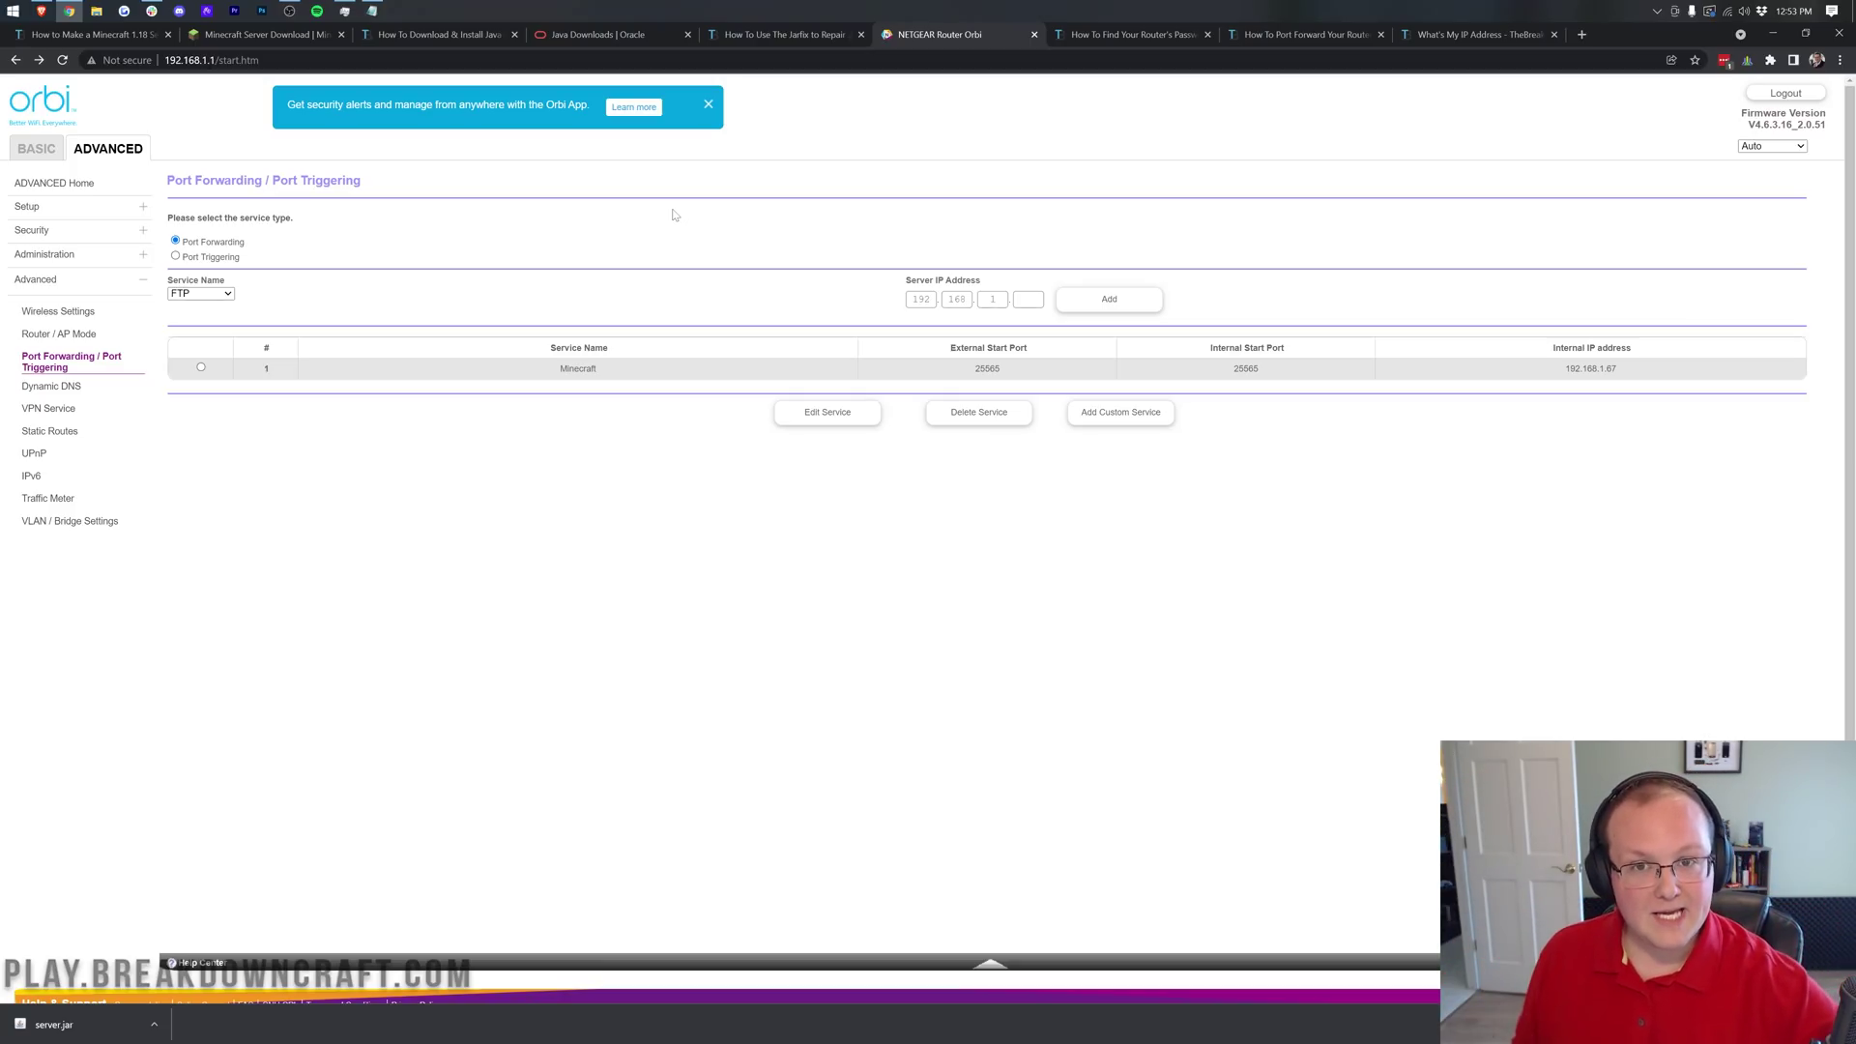
Look up the public IP address on thebreakdown.xyz's What's My IP Address page and highlight it briefly.
left_click(1450, 37)
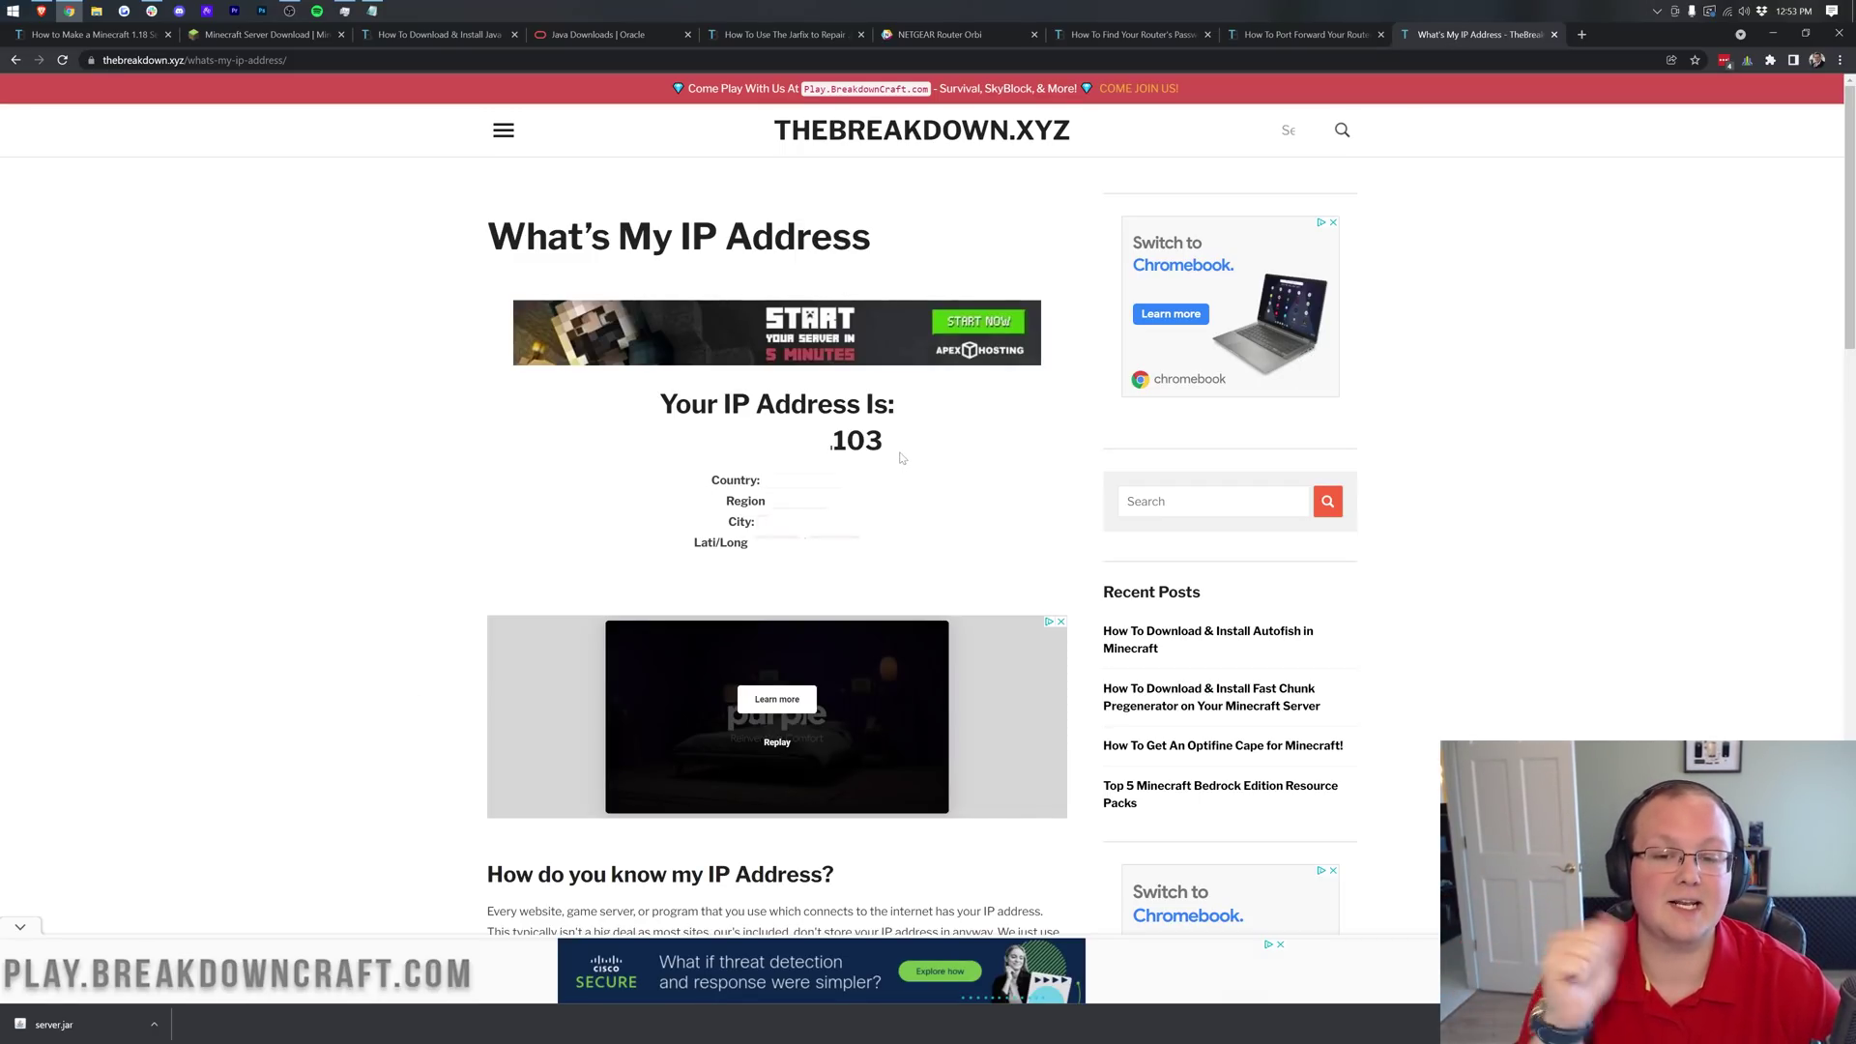
left_click_drag(891, 446, 623, 450)
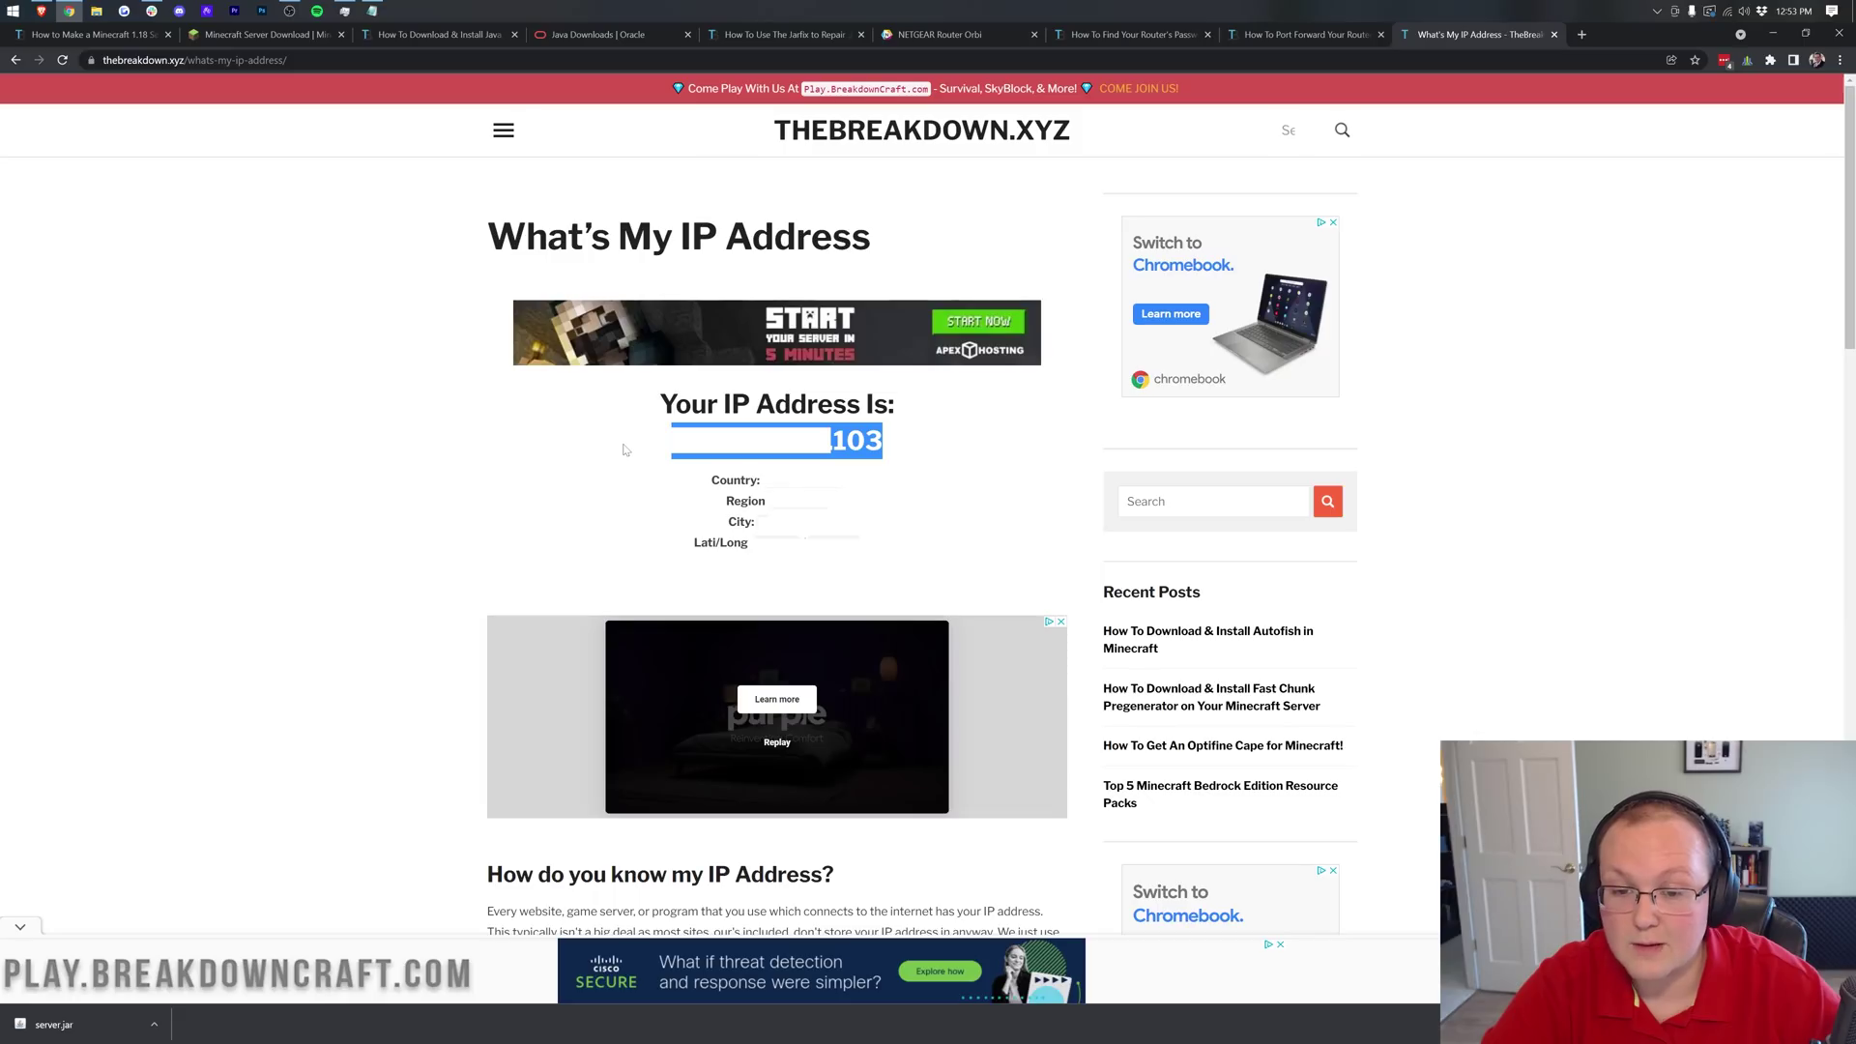
left_click(970, 450)
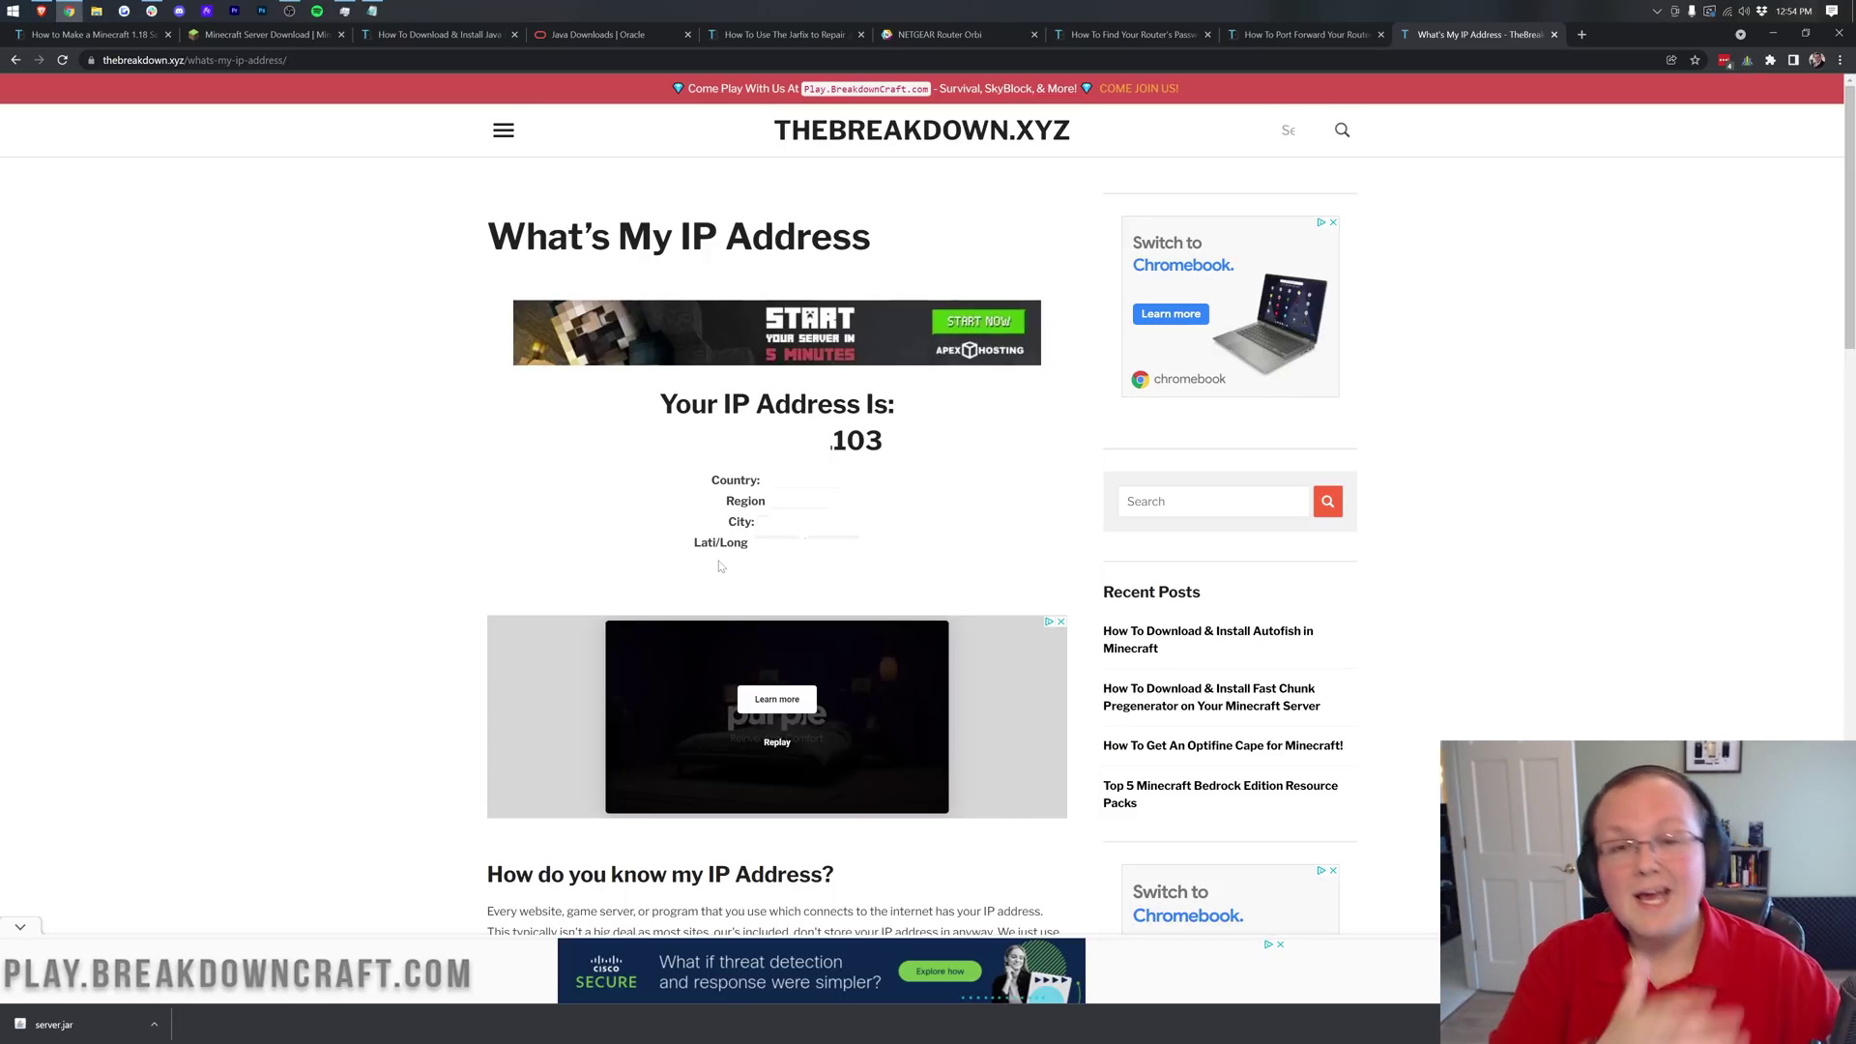
Highlight the public IP address on the What's My IP Address page, clear the highlight and return to the desktop.
left_click_drag(919, 447, 646, 438)
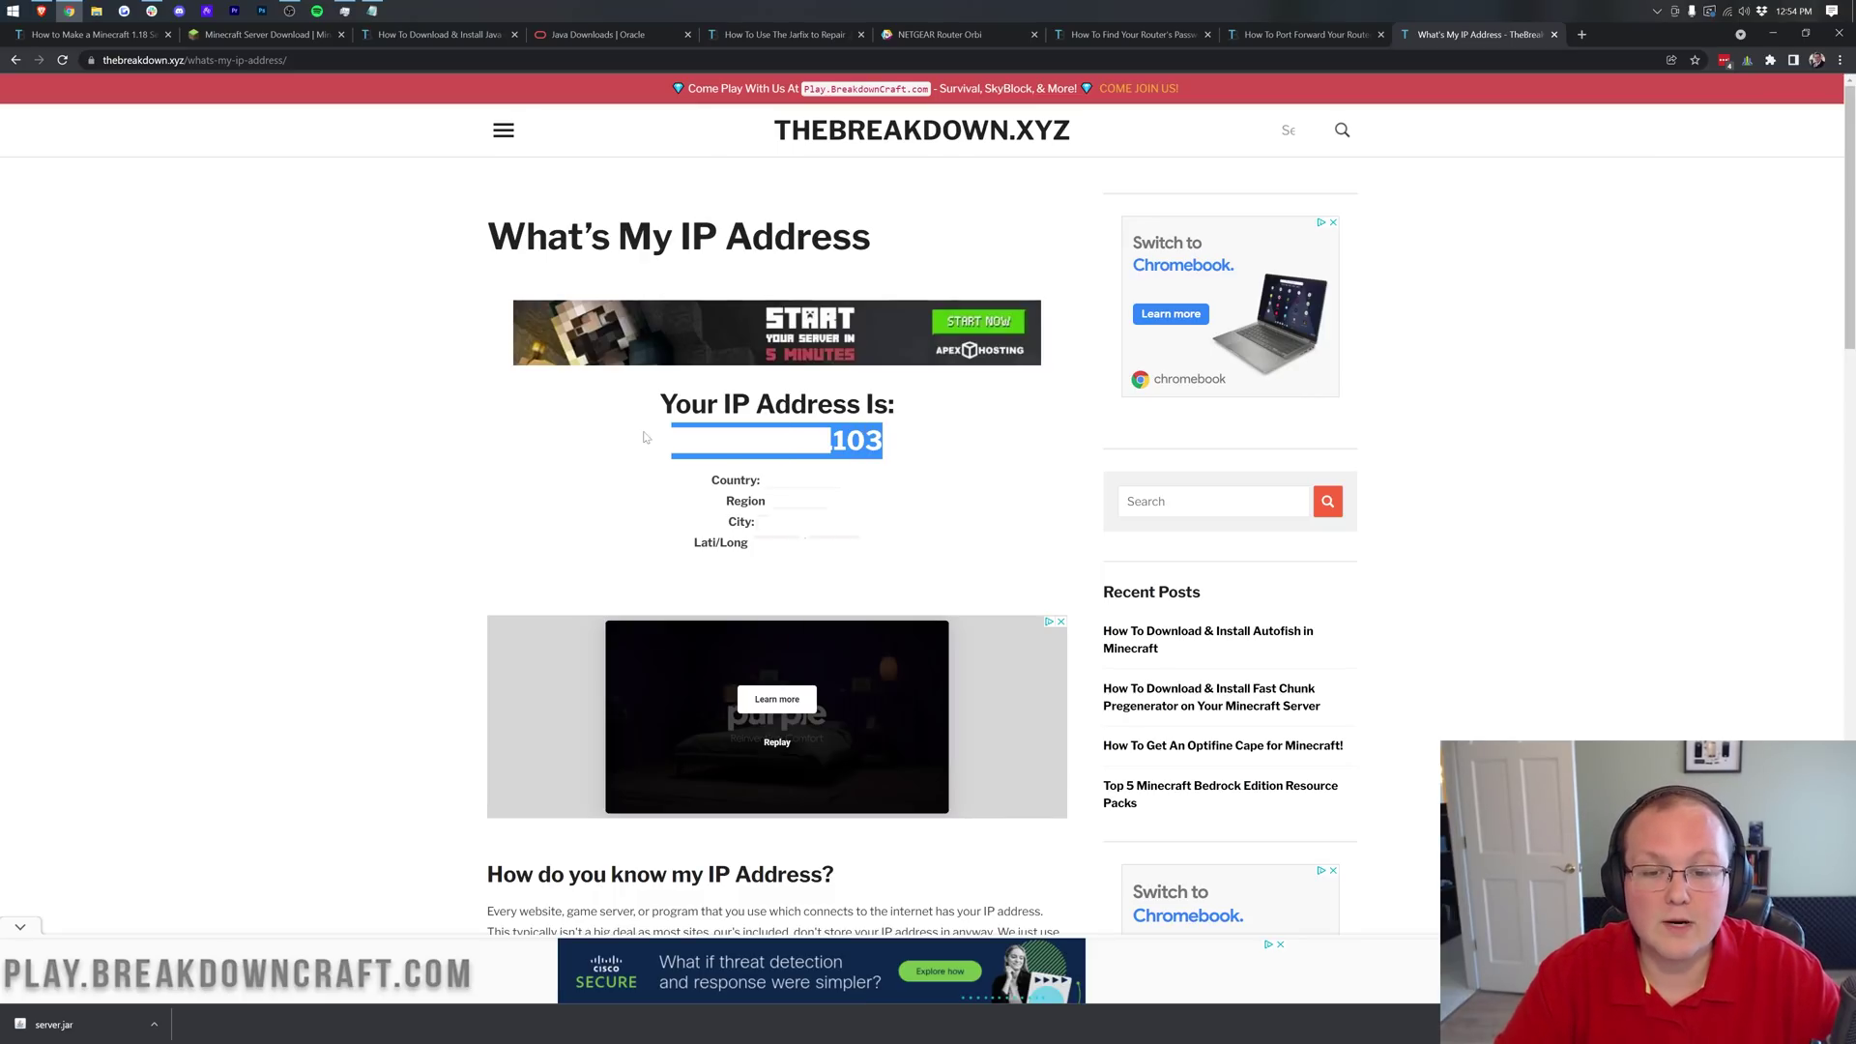
left_click(623, 437)
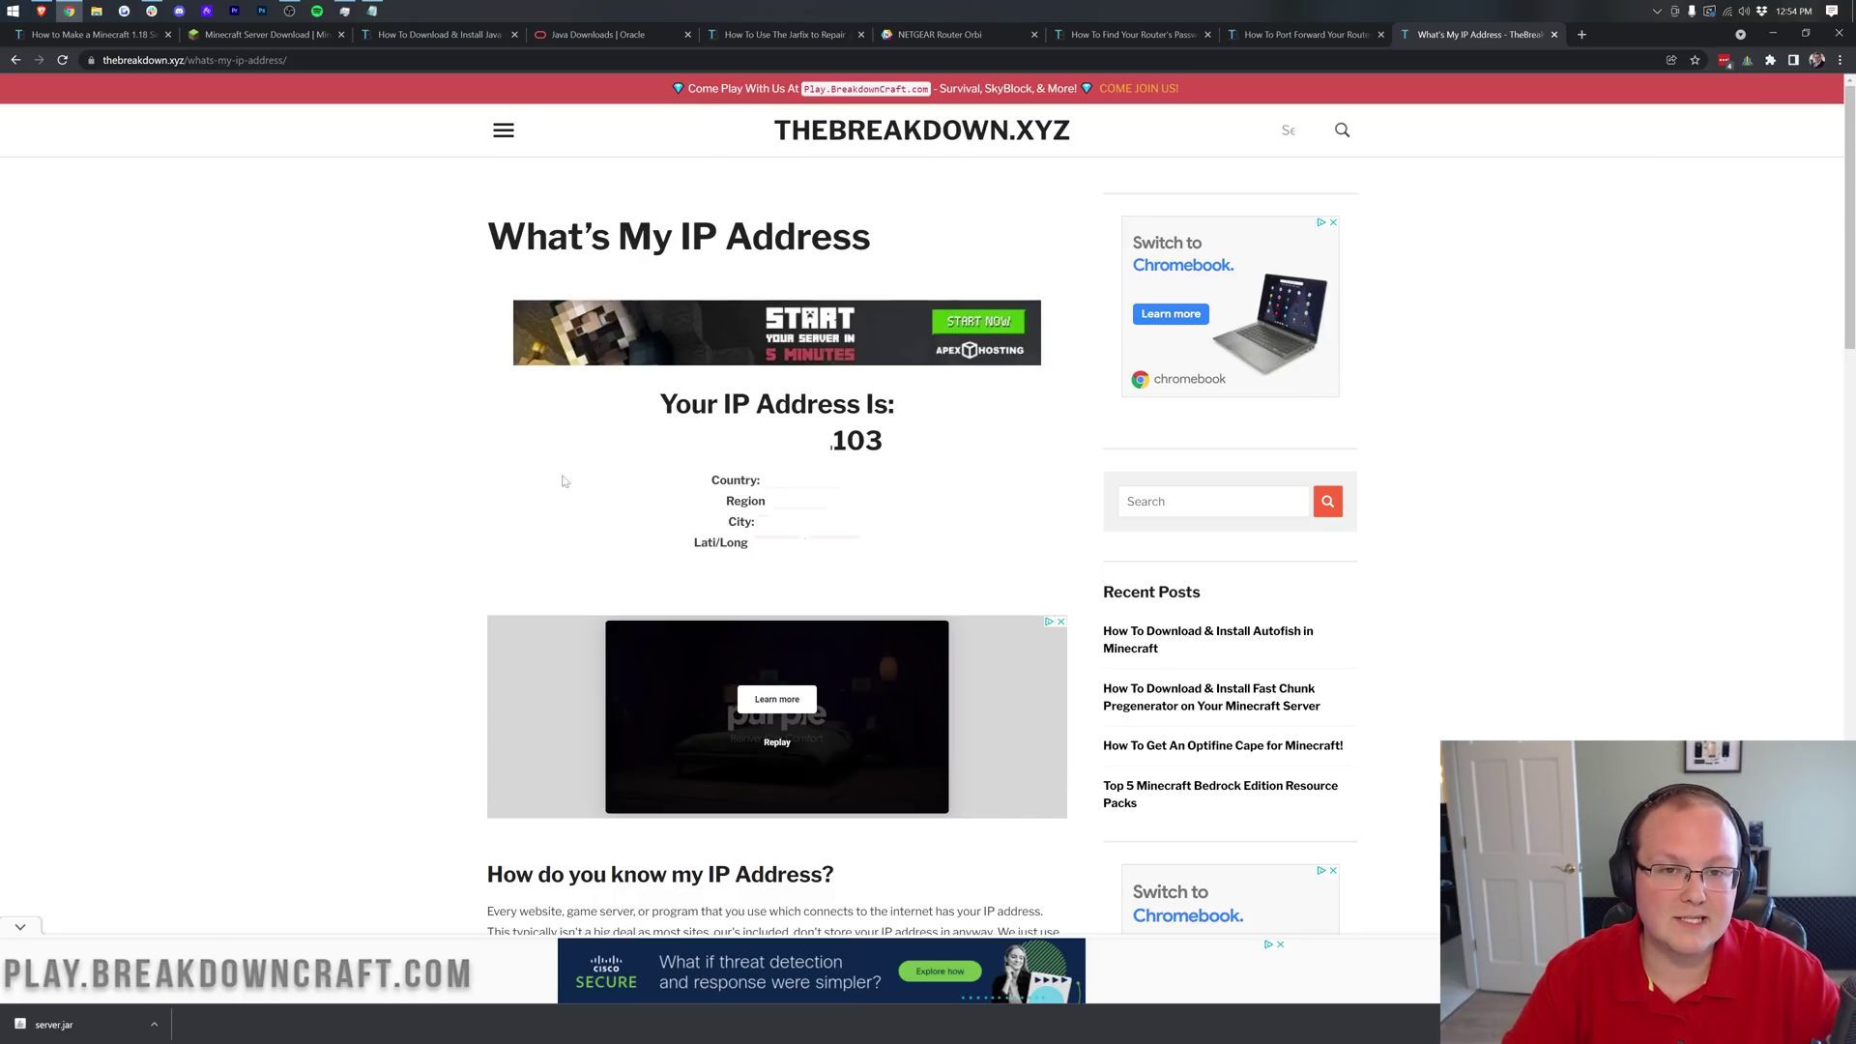
left_click(996, 39)
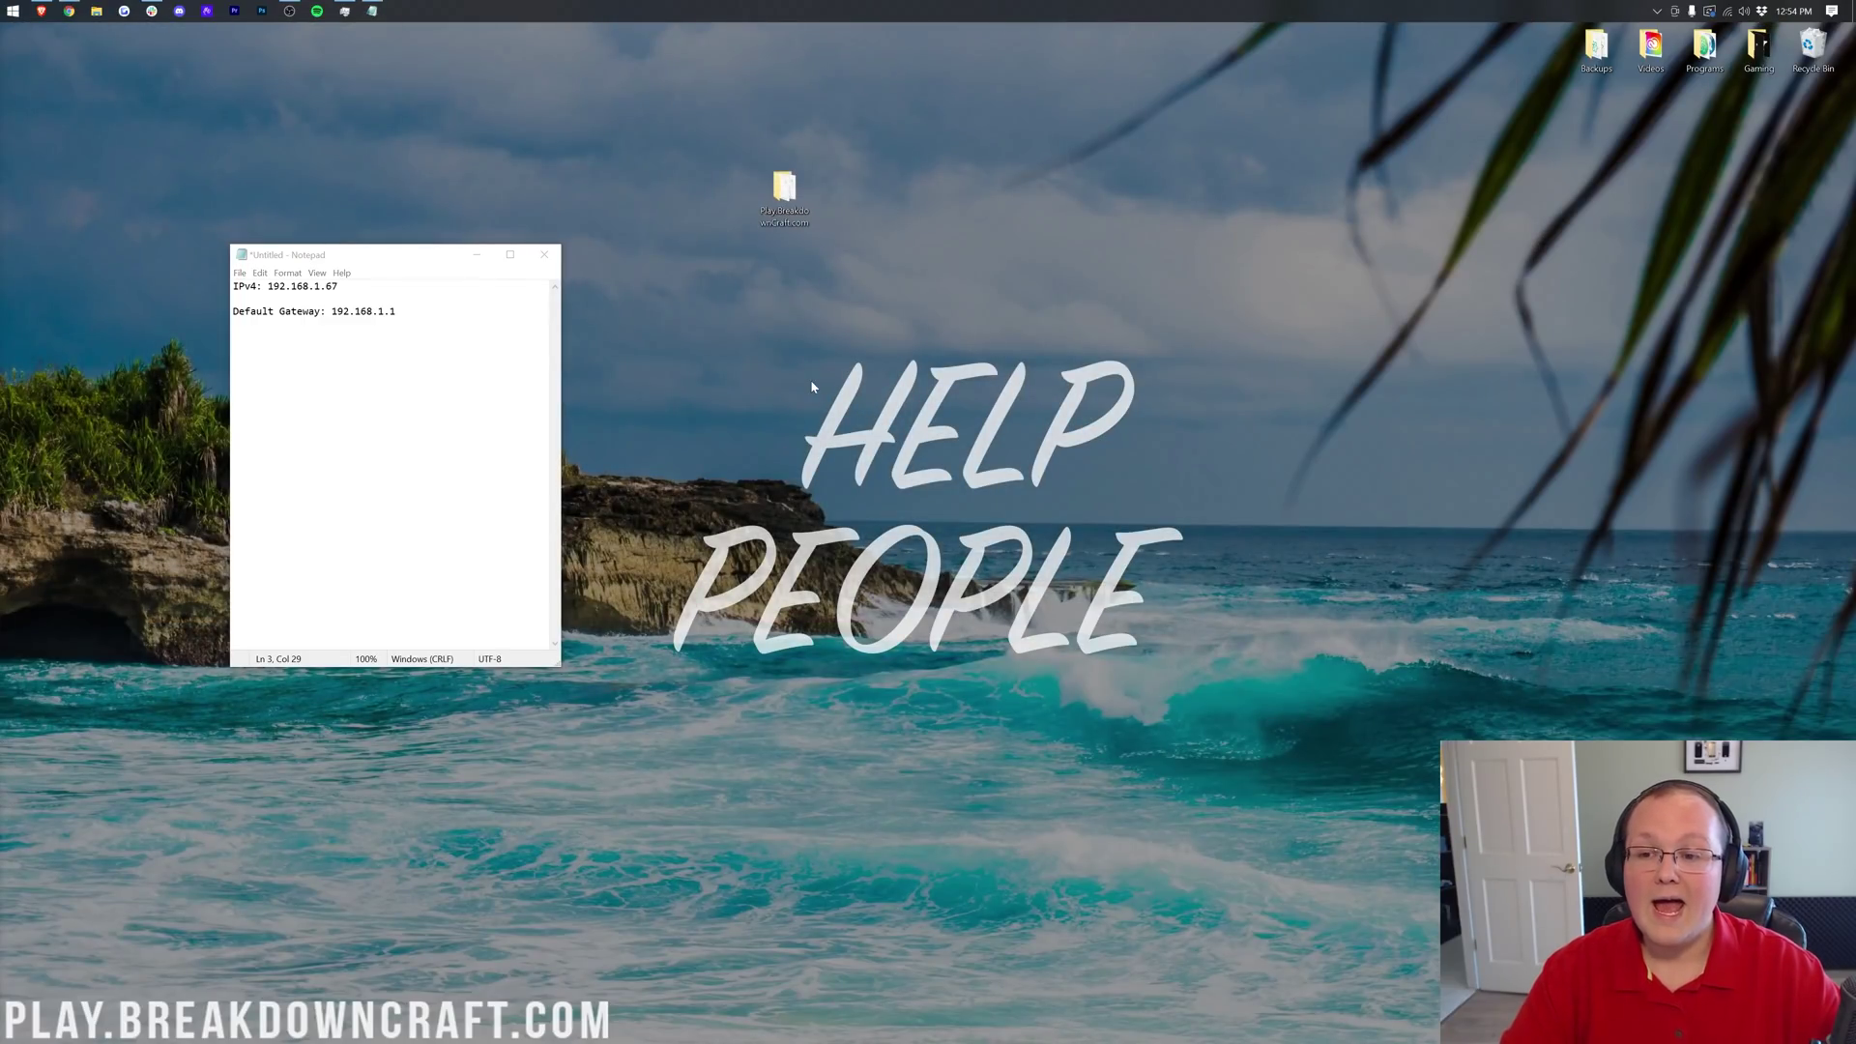
left_click(3, 6)
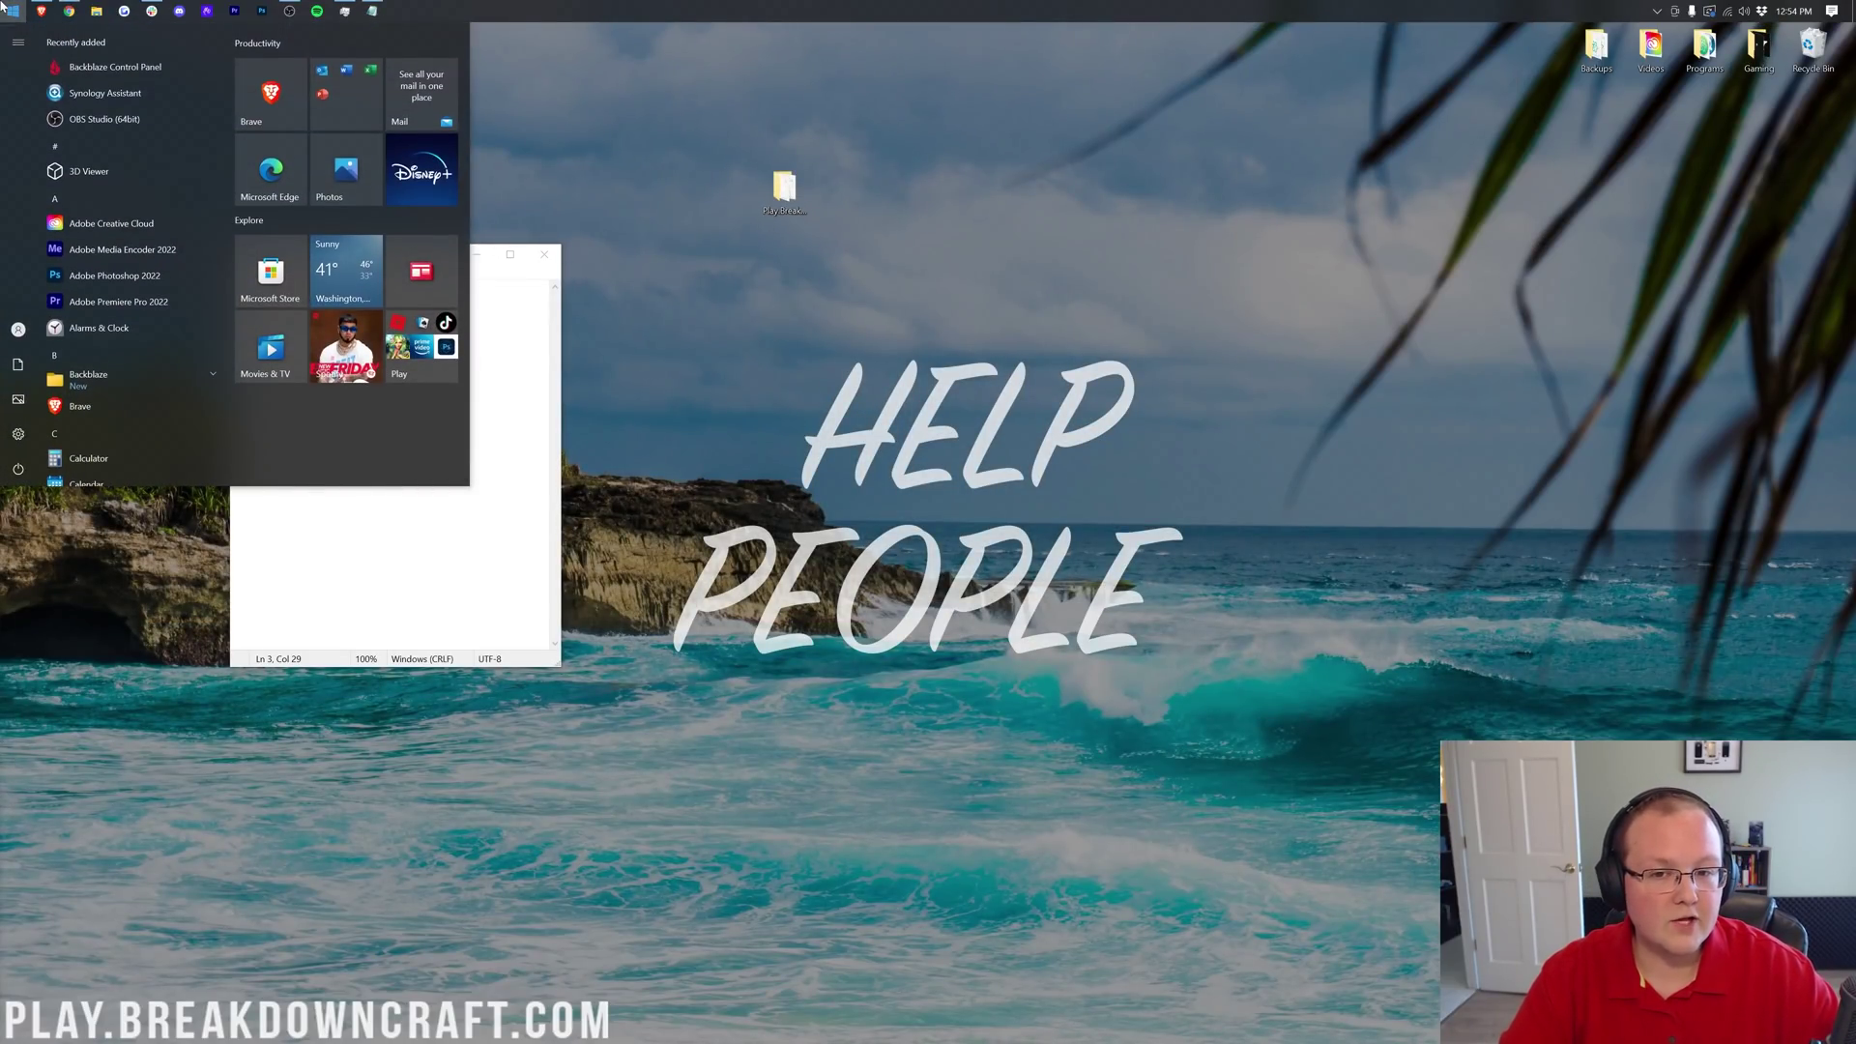
left_click(3, 6)
Open the Play.BreakdownCraft.com folder on the desktop and open its server.properties file with Notepad.
double_click(799, 232)
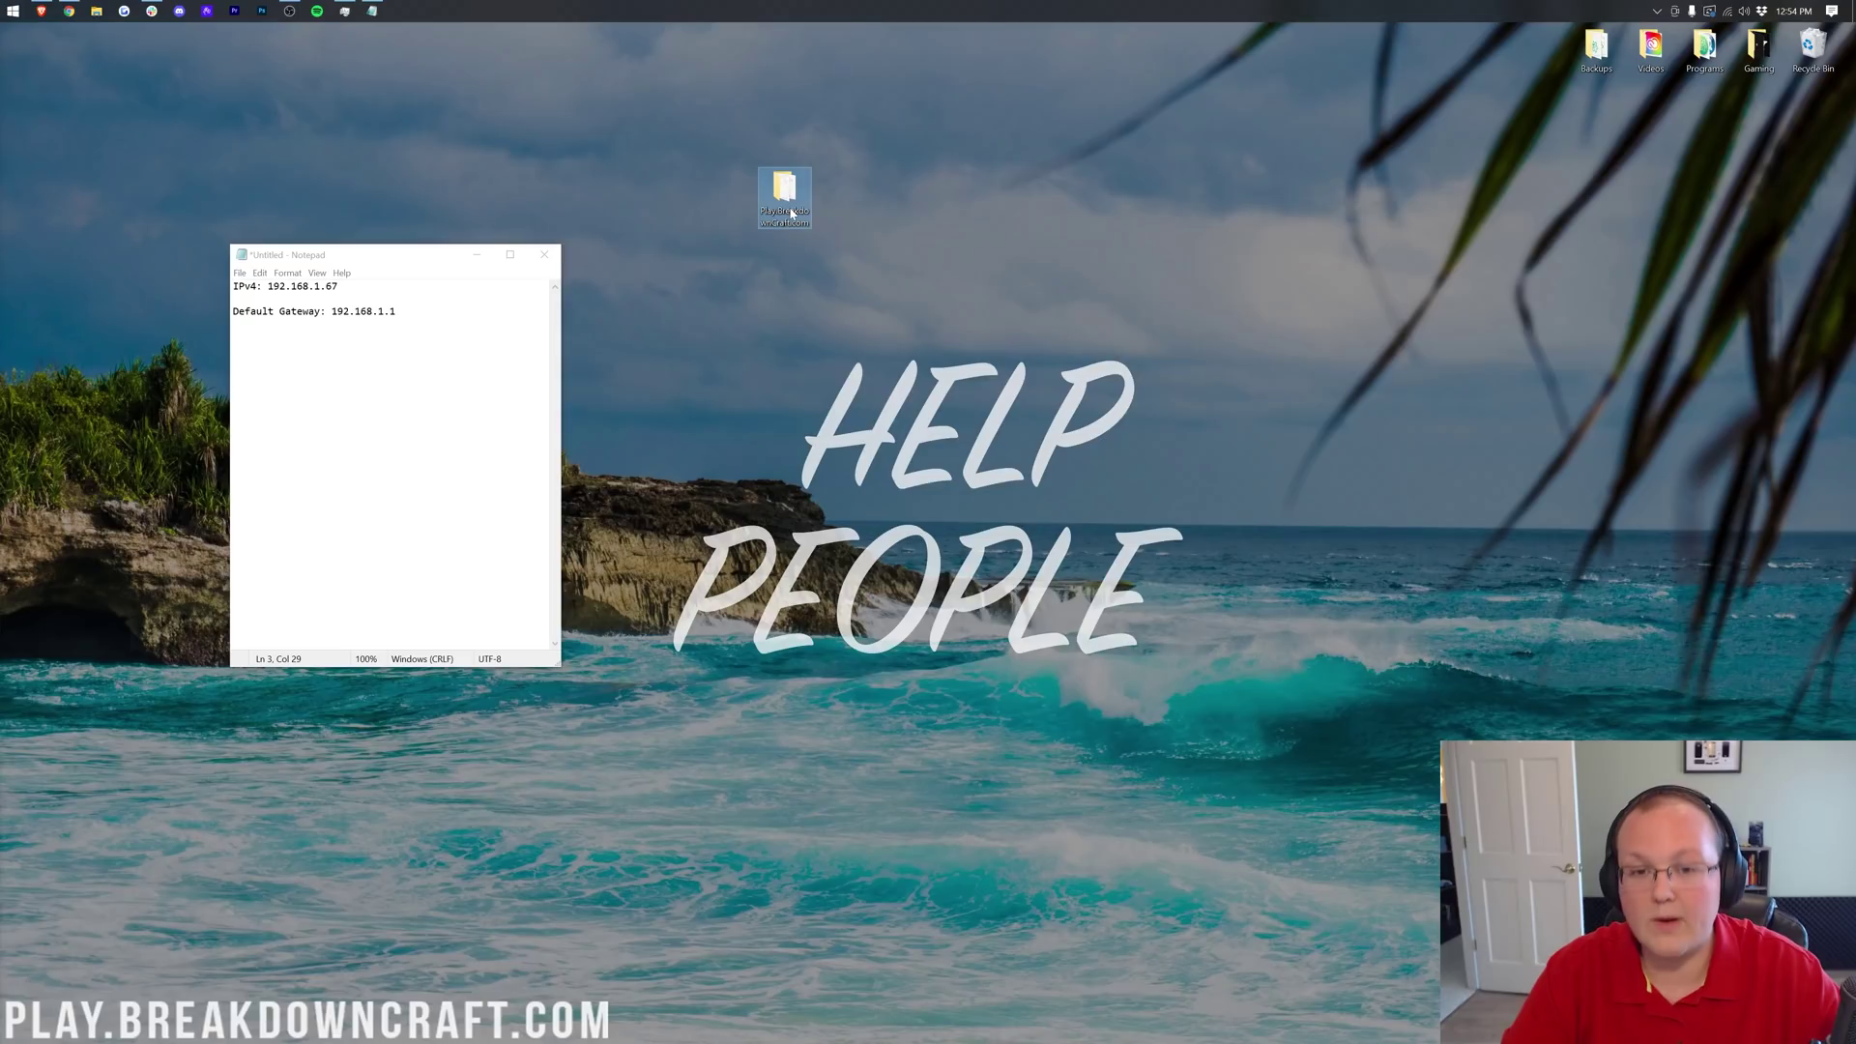
left_click_drag(980, 238, 773, 255)
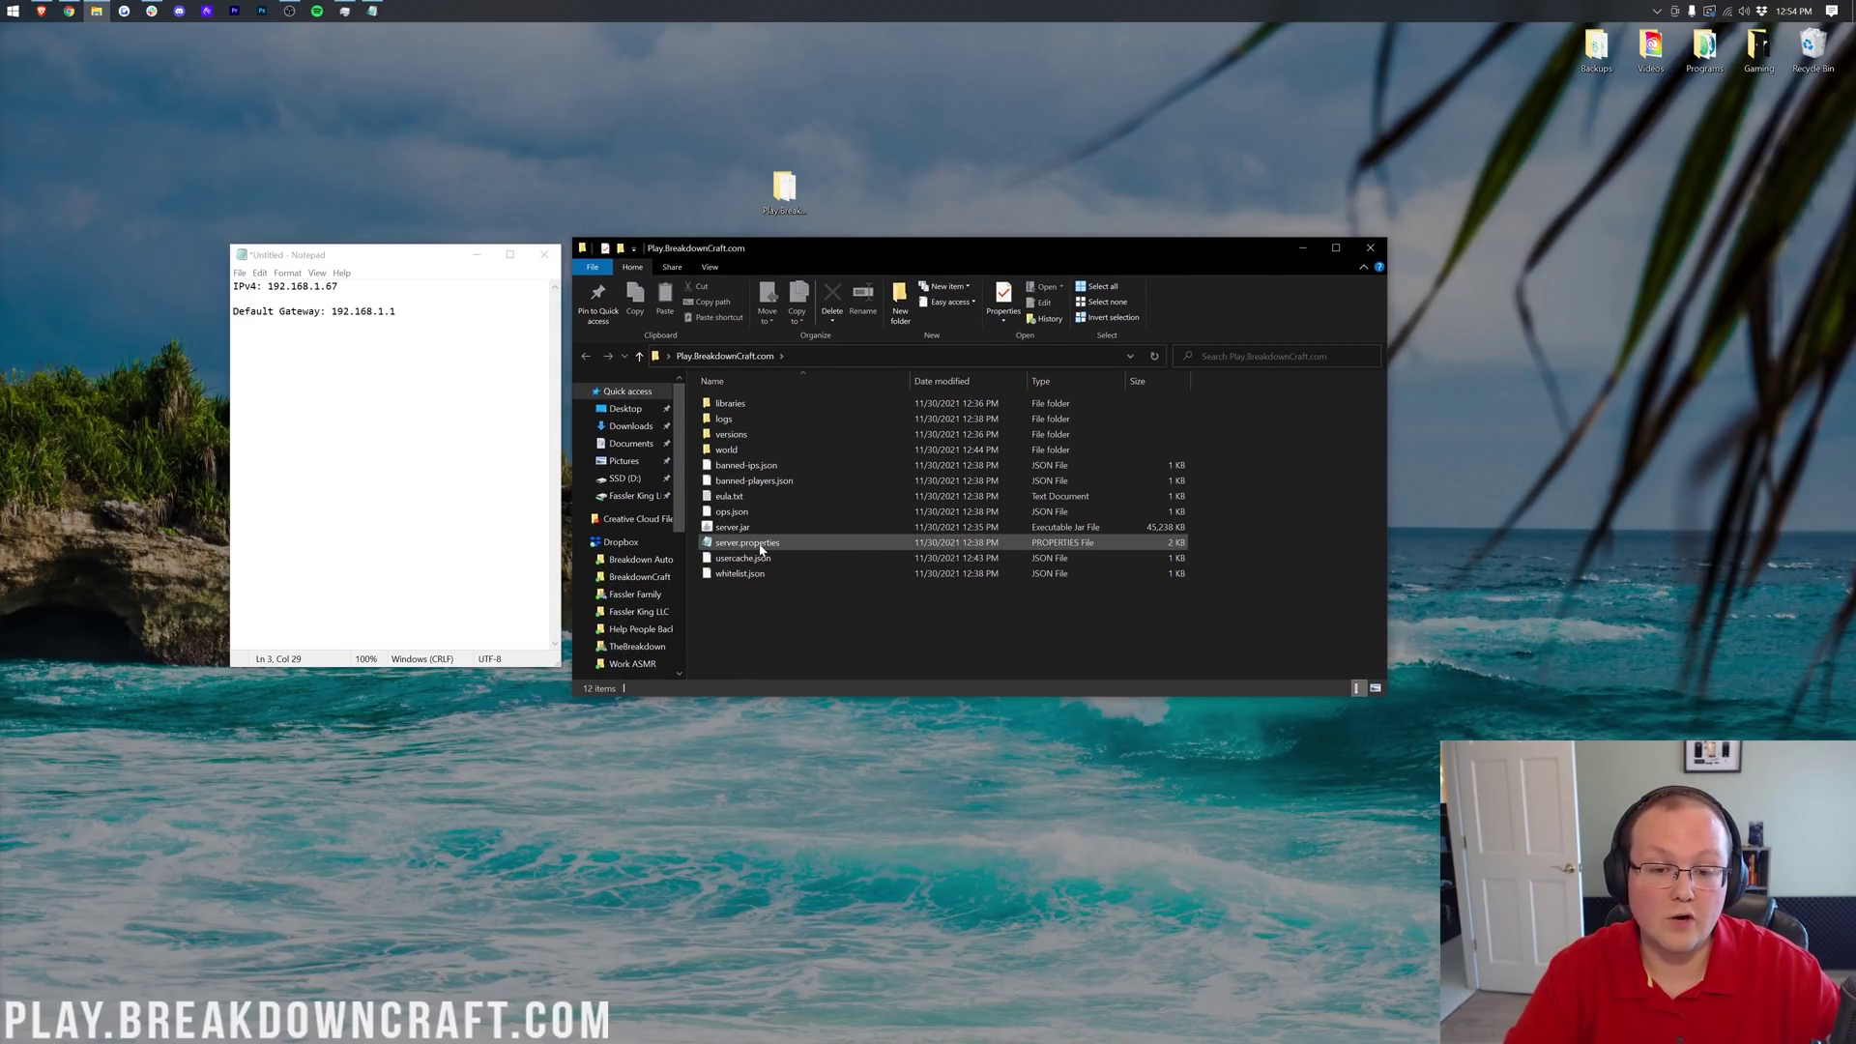
right_click(761, 550)
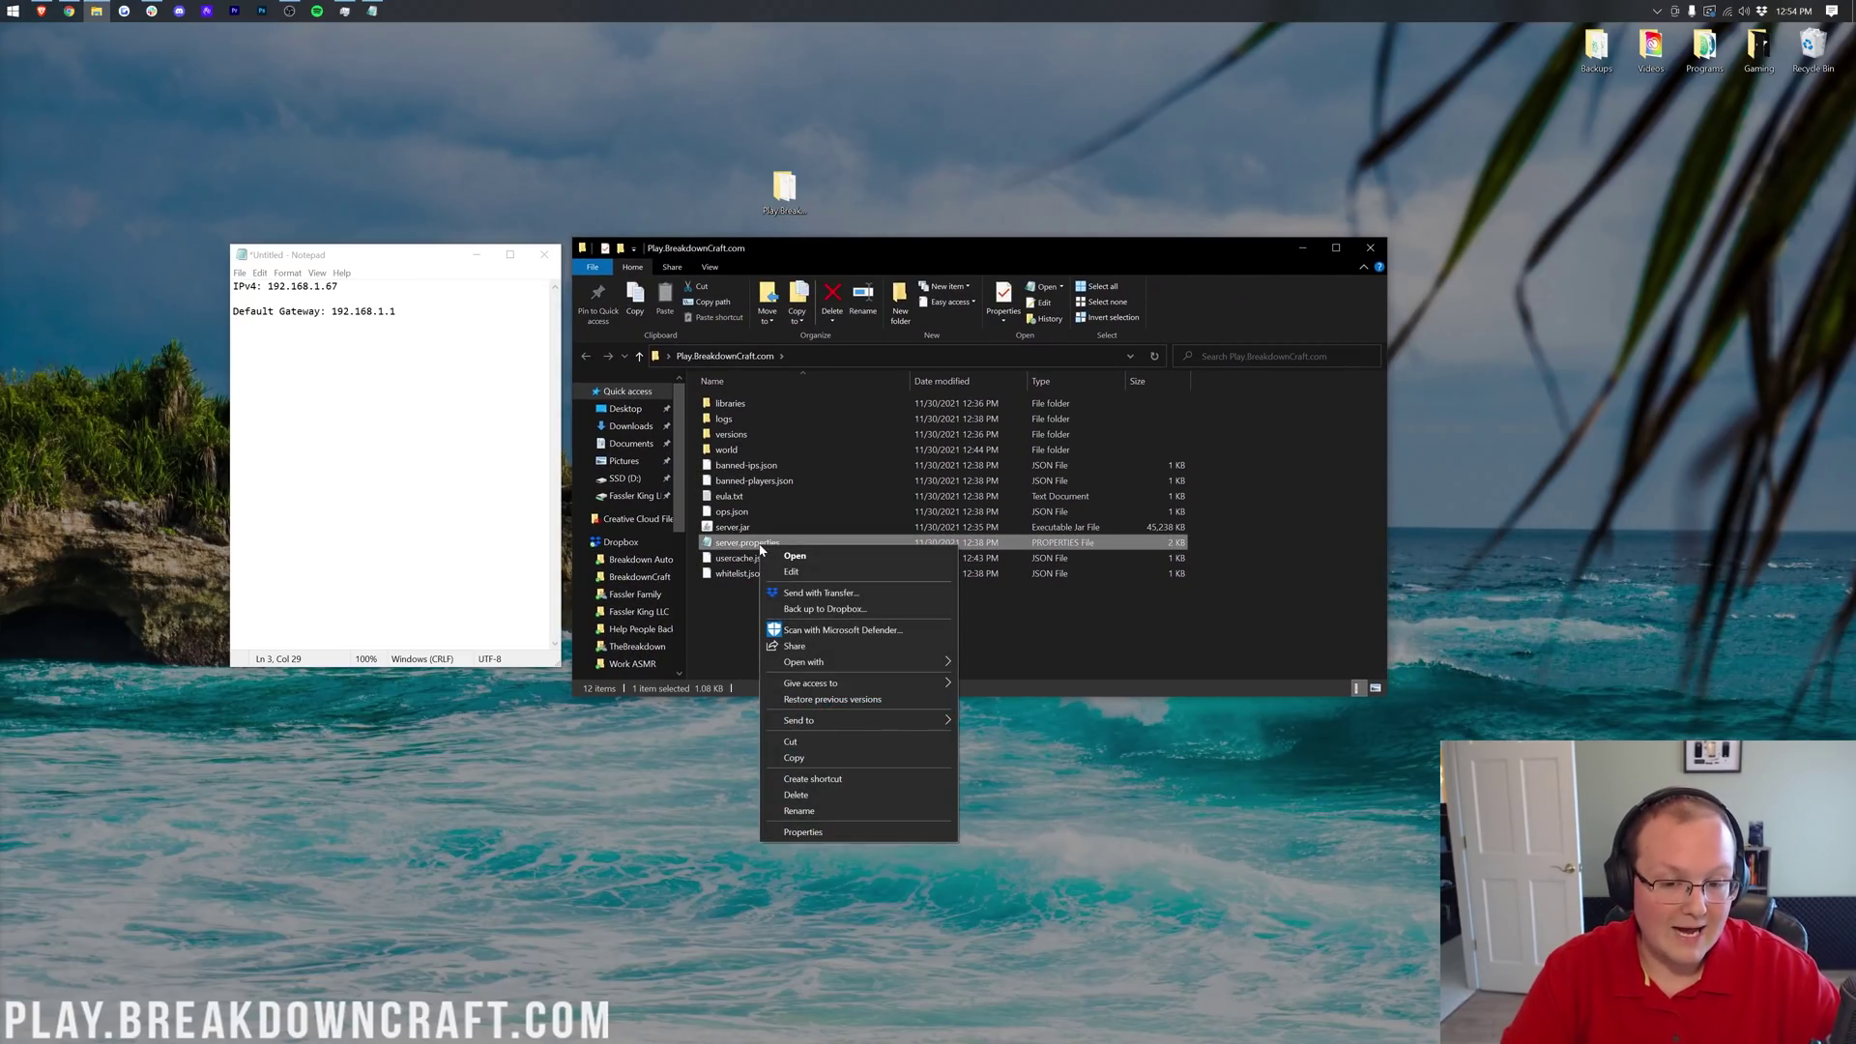
mouse_move(830, 660)
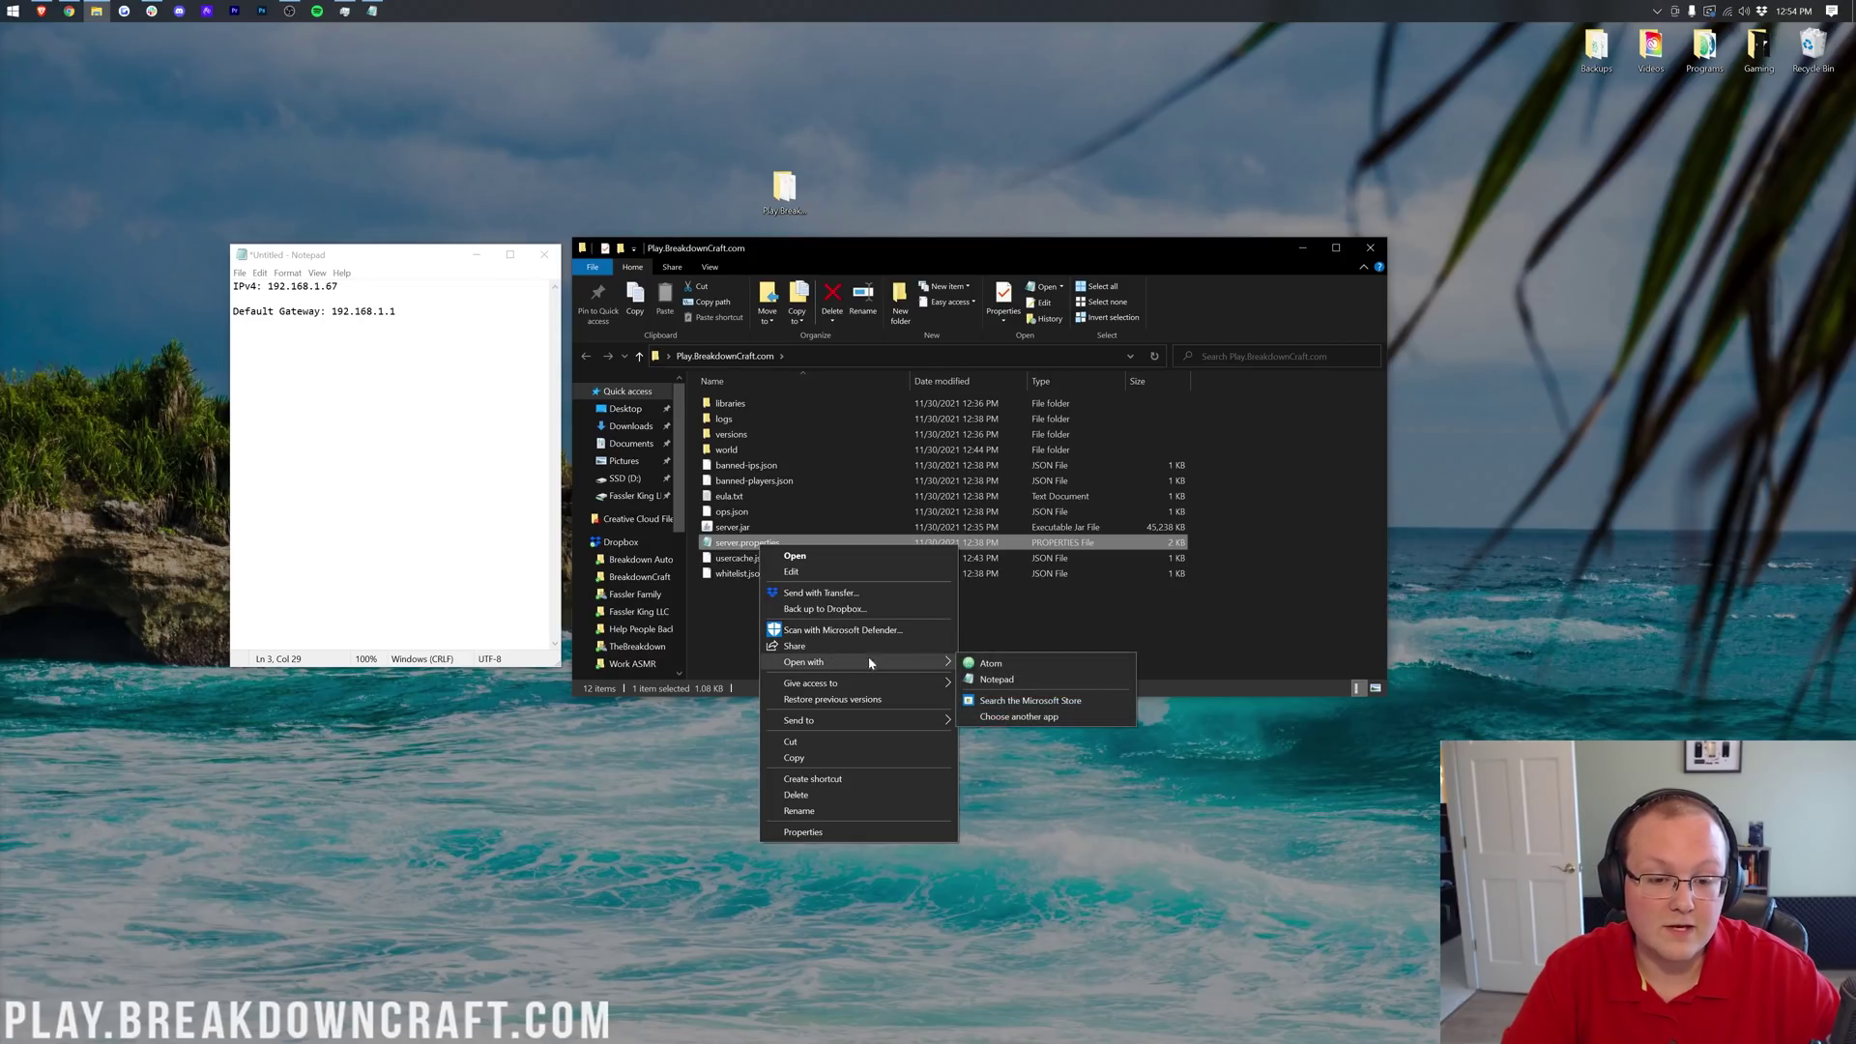
left_click(998, 680)
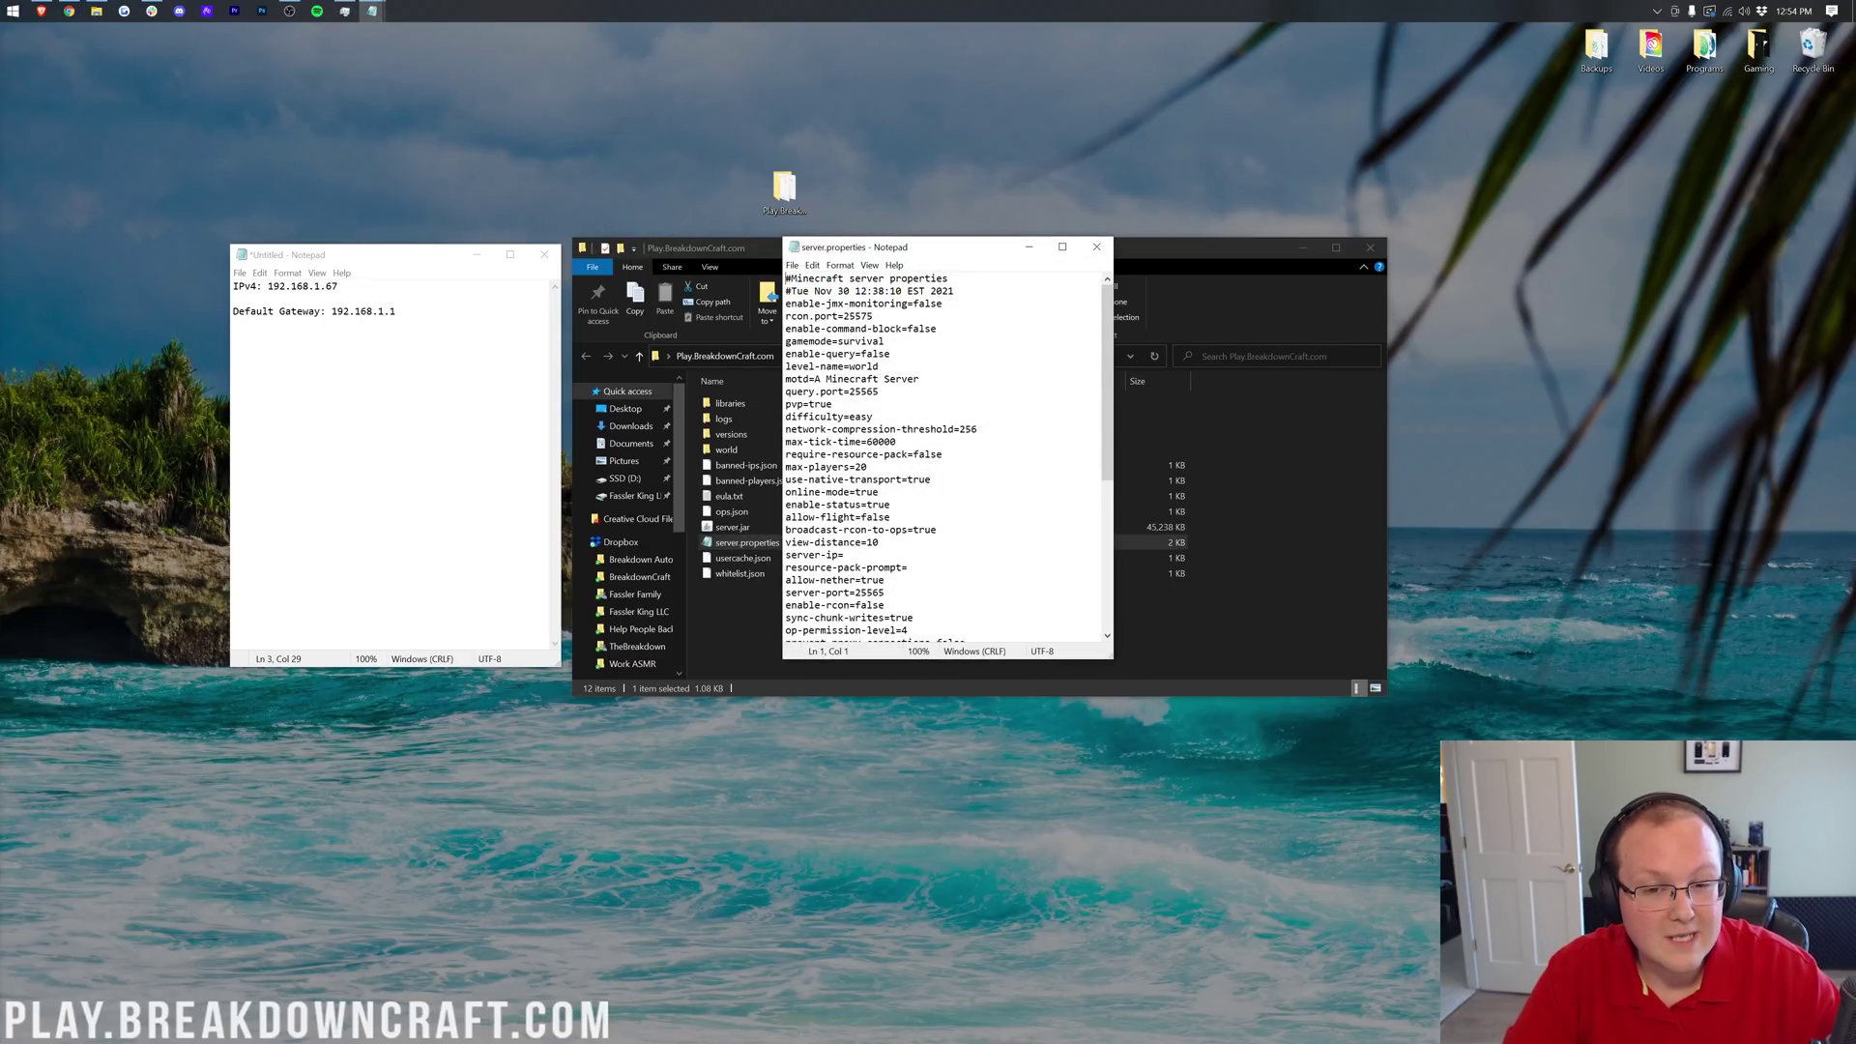
Set the server-ip line in server.properties to 192.168.1.67, the IPv4 address from the notes.
scroll(942, 459, "down", 1)
left_click(846, 517)
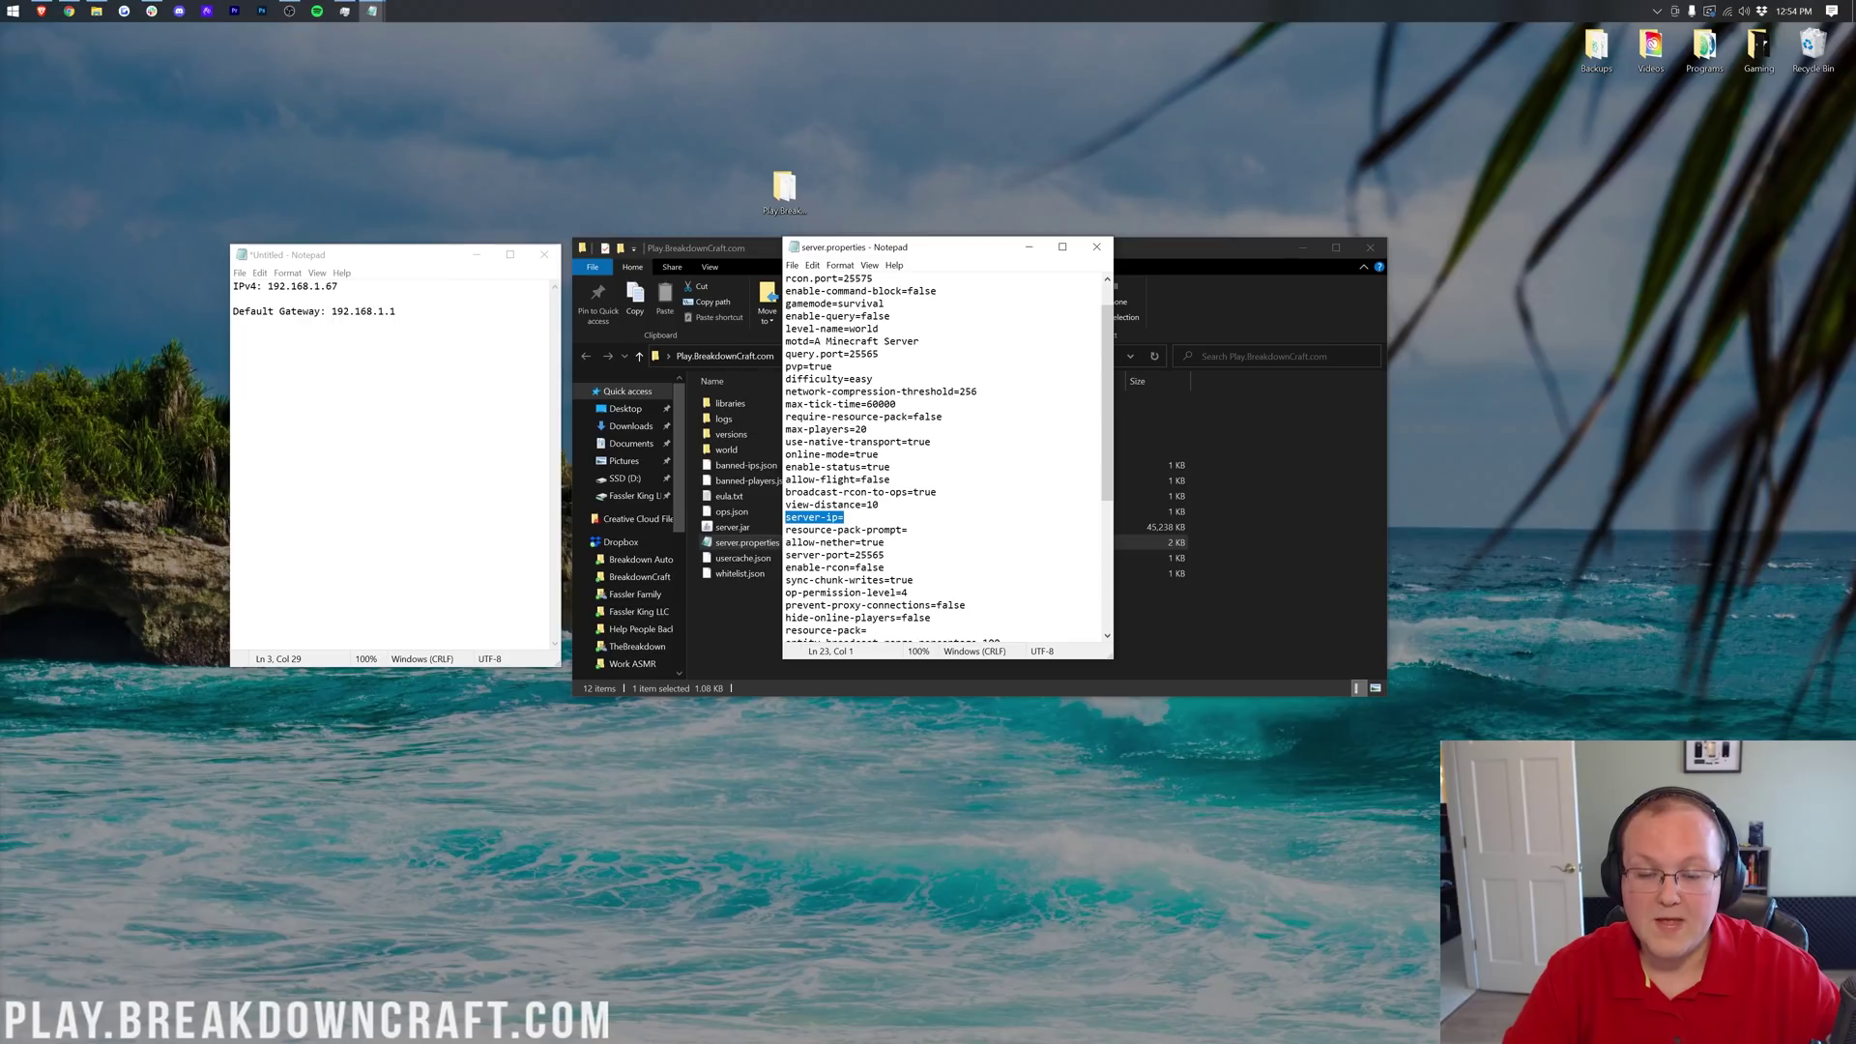
type("192.168.1.678")
key("BackSpace")
key("ctrl+shift+Left")
key("ctrl+shift+Left")
key("ctrl+shift+Left")
key("ctrl+shift+Left")
key("ctrl+shift+Left")
key("ctrl+shift+Left")
key("ctrl+shift+Left")
key("Right")
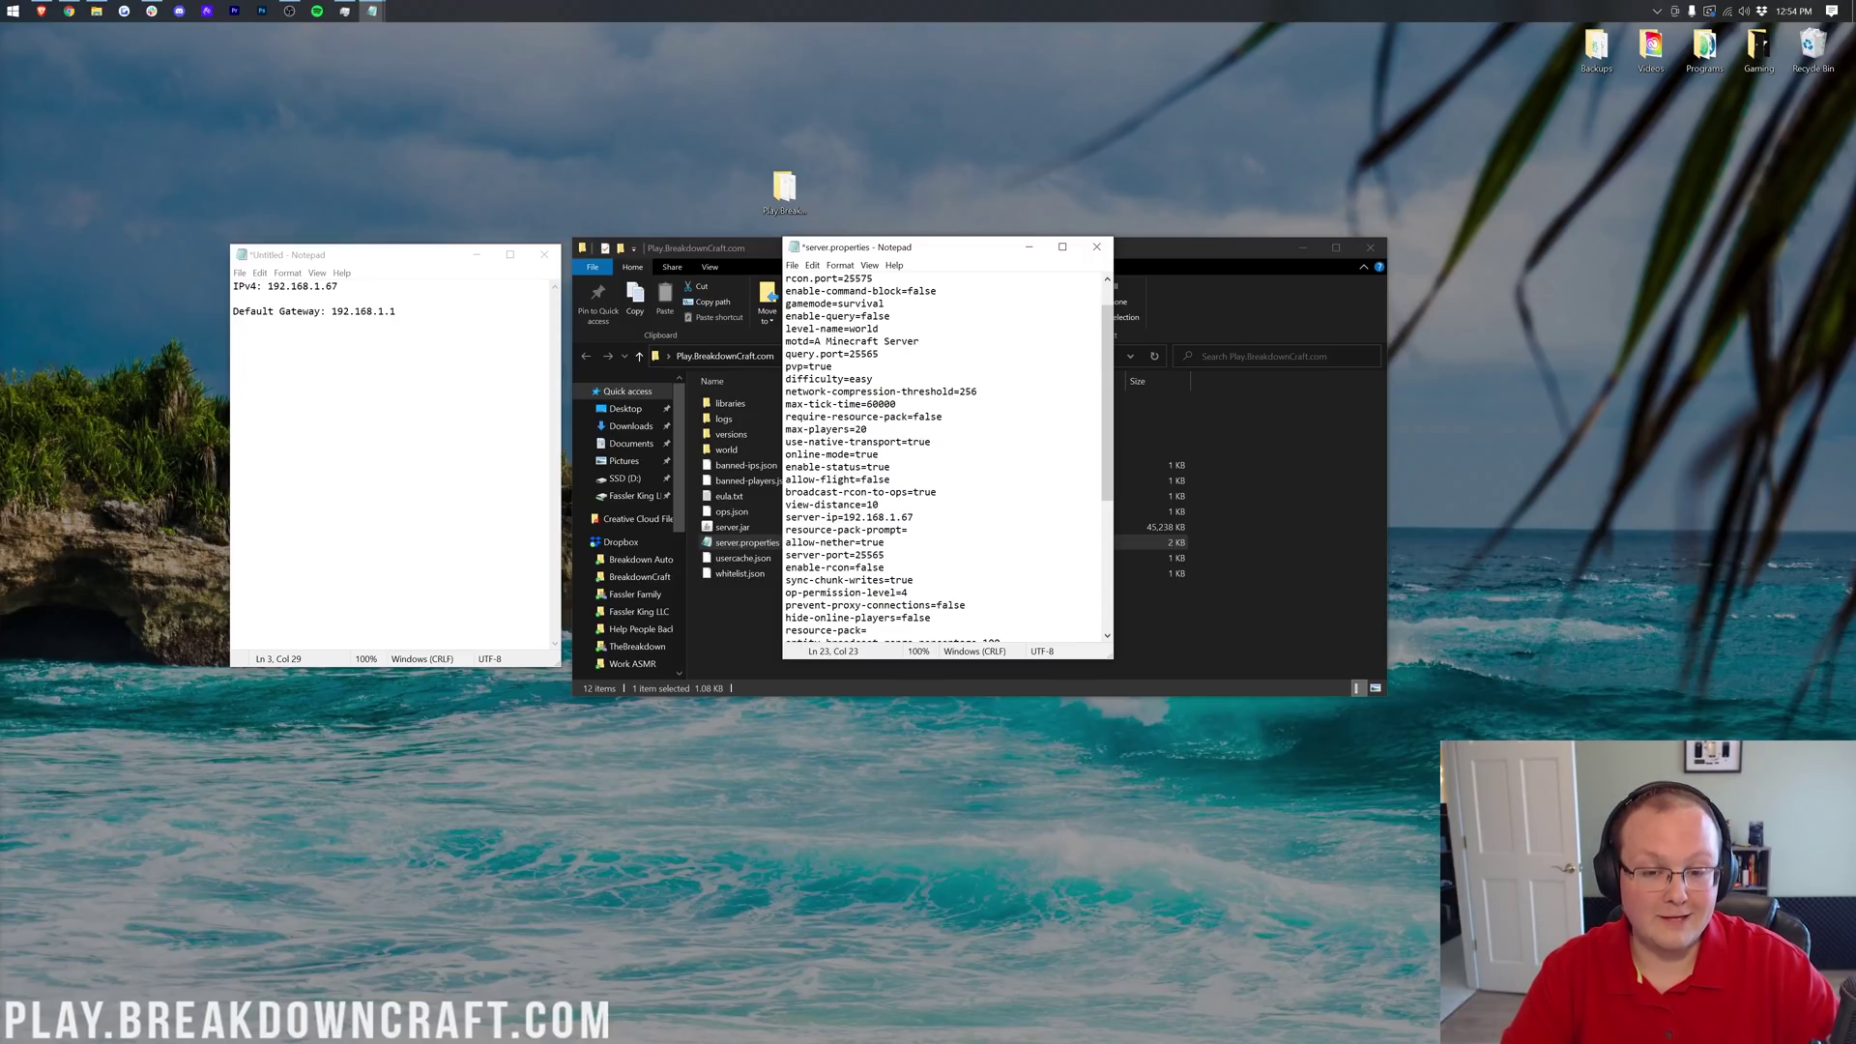
Check the completed server-ip line, save server.properties and close the file.
left_click_drag(914, 517, 755, 519)
left_click(881, 505)
left_click(792, 265)
left_click(812, 326)
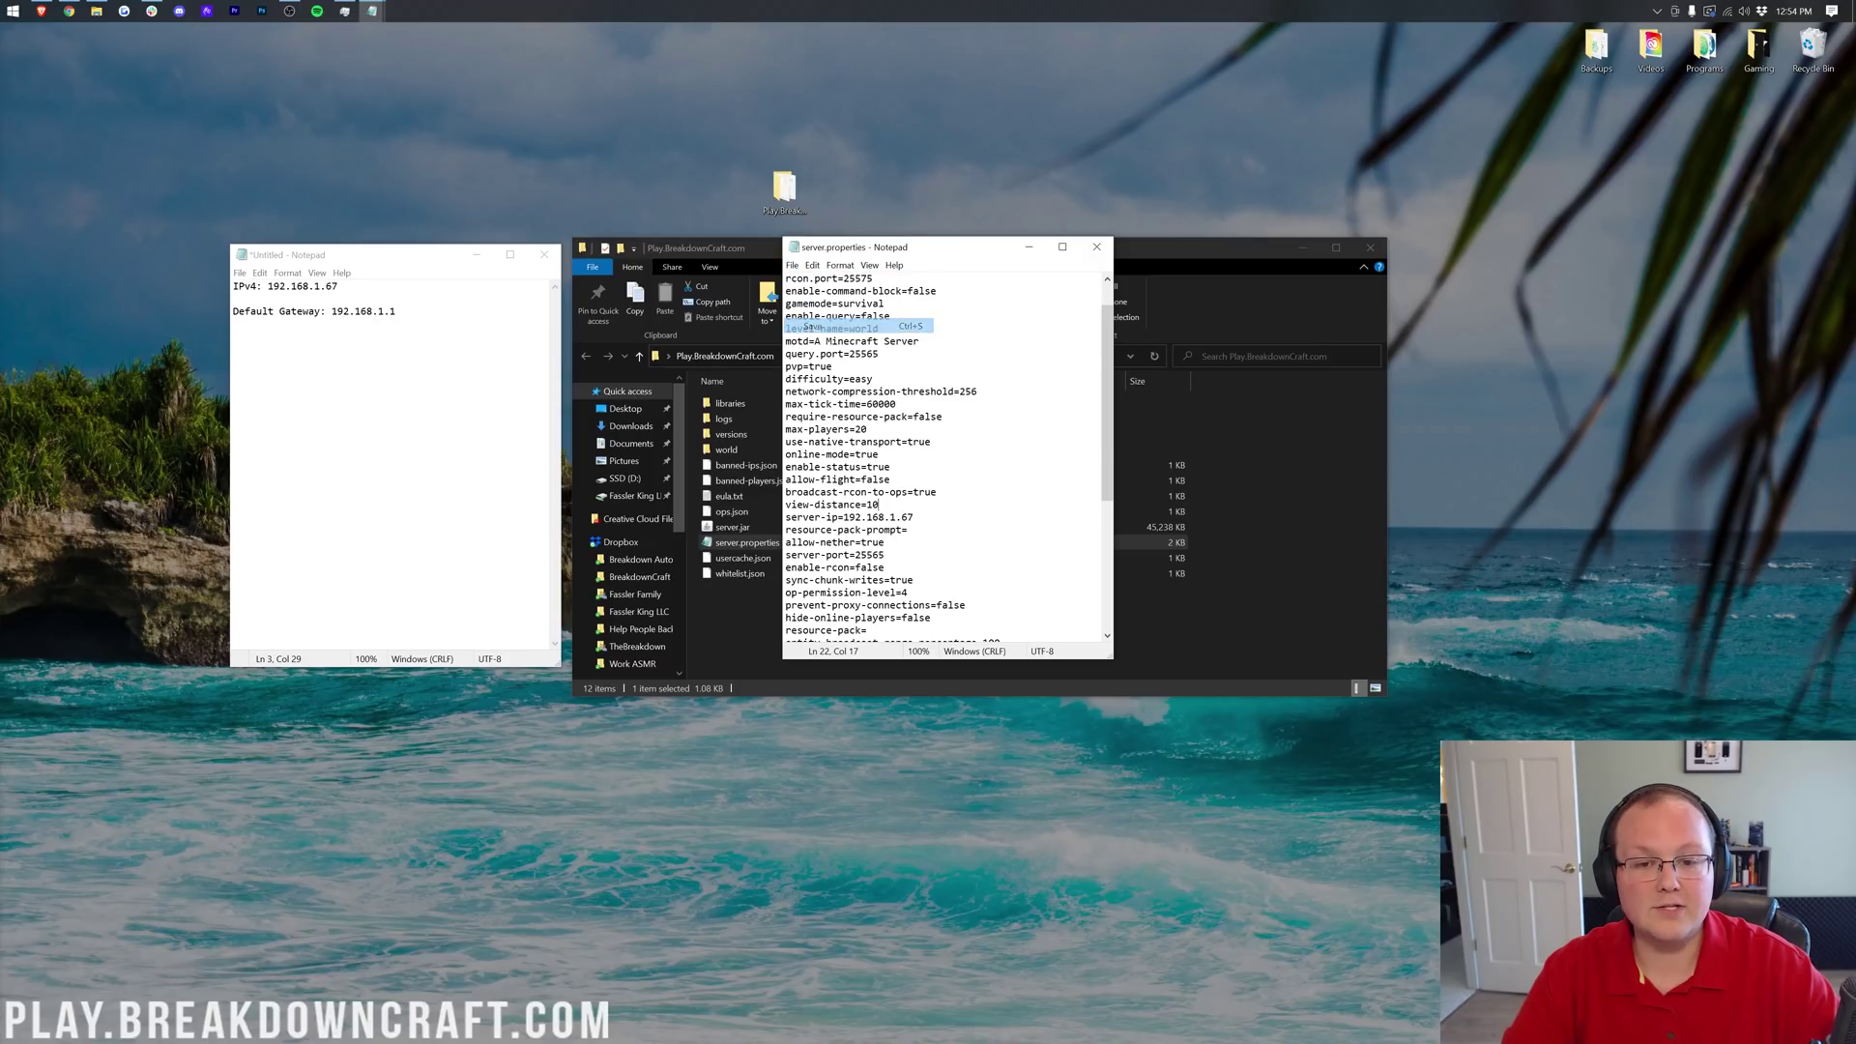
left_click(1096, 246)
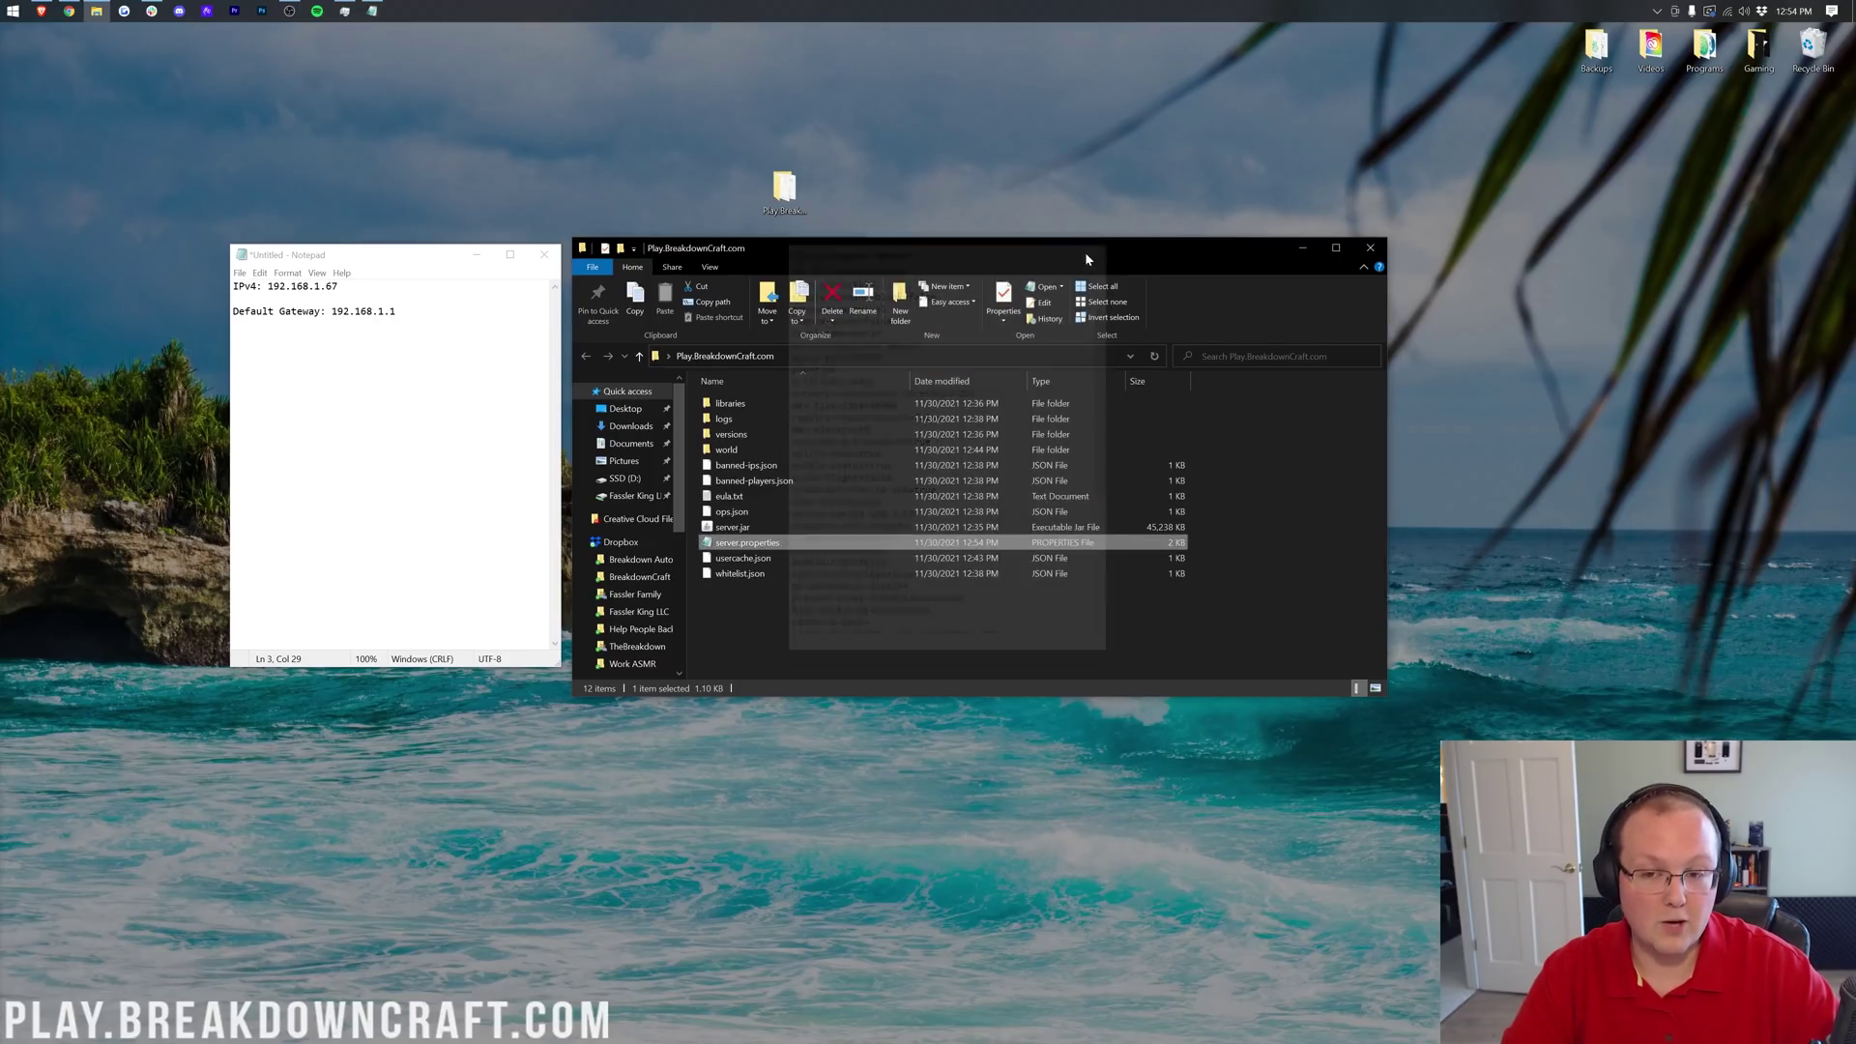
Minimize the Notepad notes, start the server from server.jar and launch Minecraft 1.18.
left_click(473, 254)
left_click(732, 527)
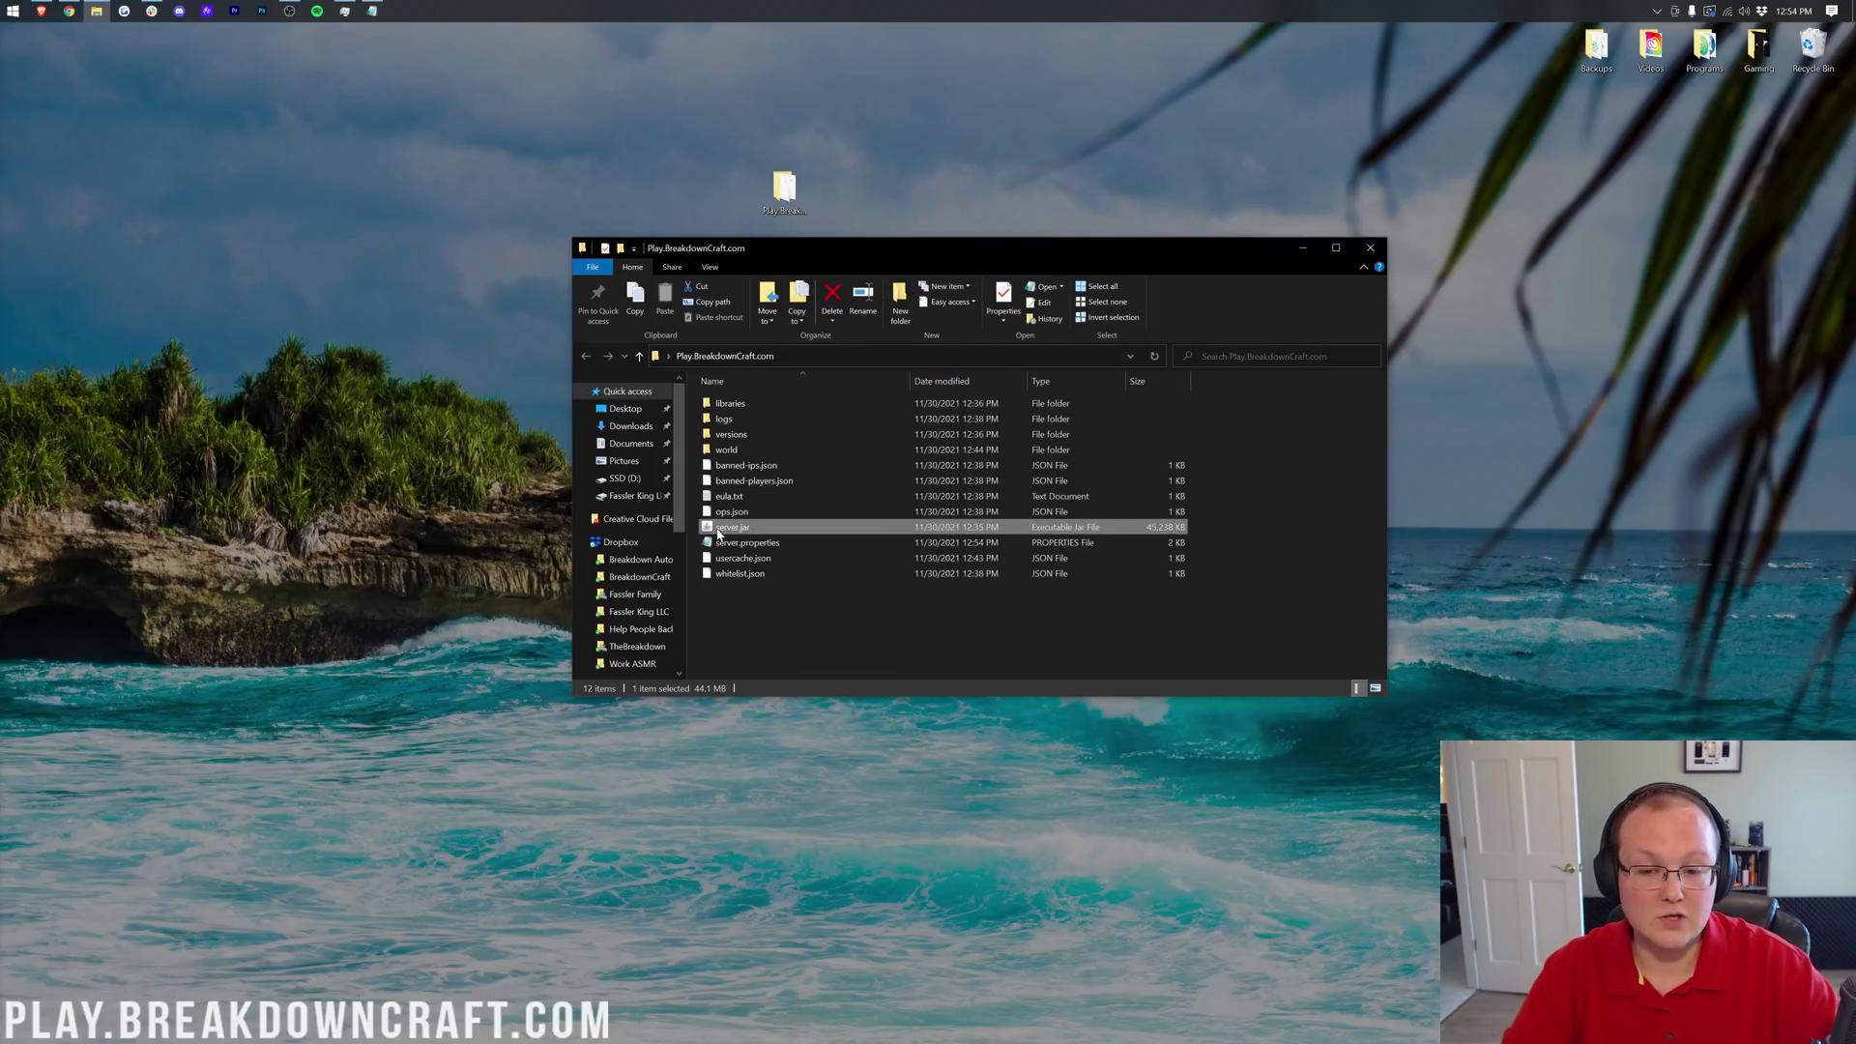
left_click(5, 7)
type("mine")
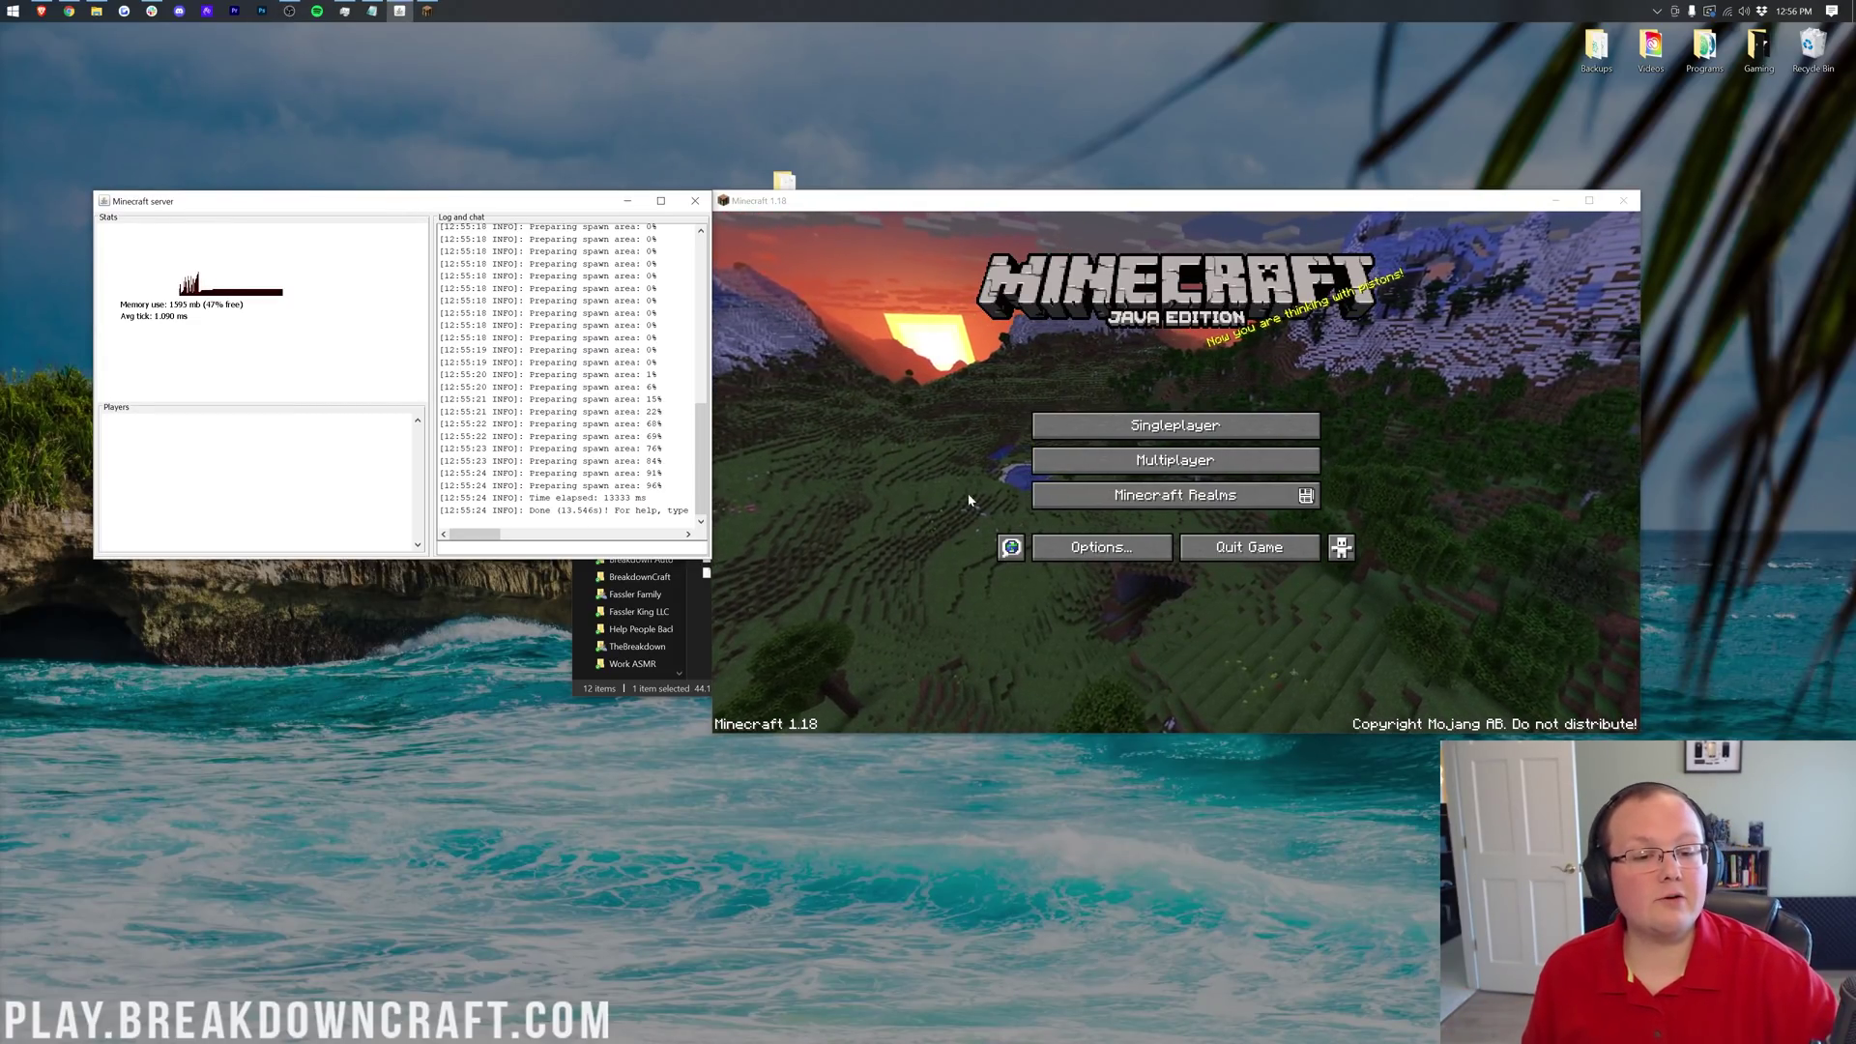
Join the server from Minecraft's multiplayer mode through a direct connection, using the public IP address as the server address.
left_click(1207, 462)
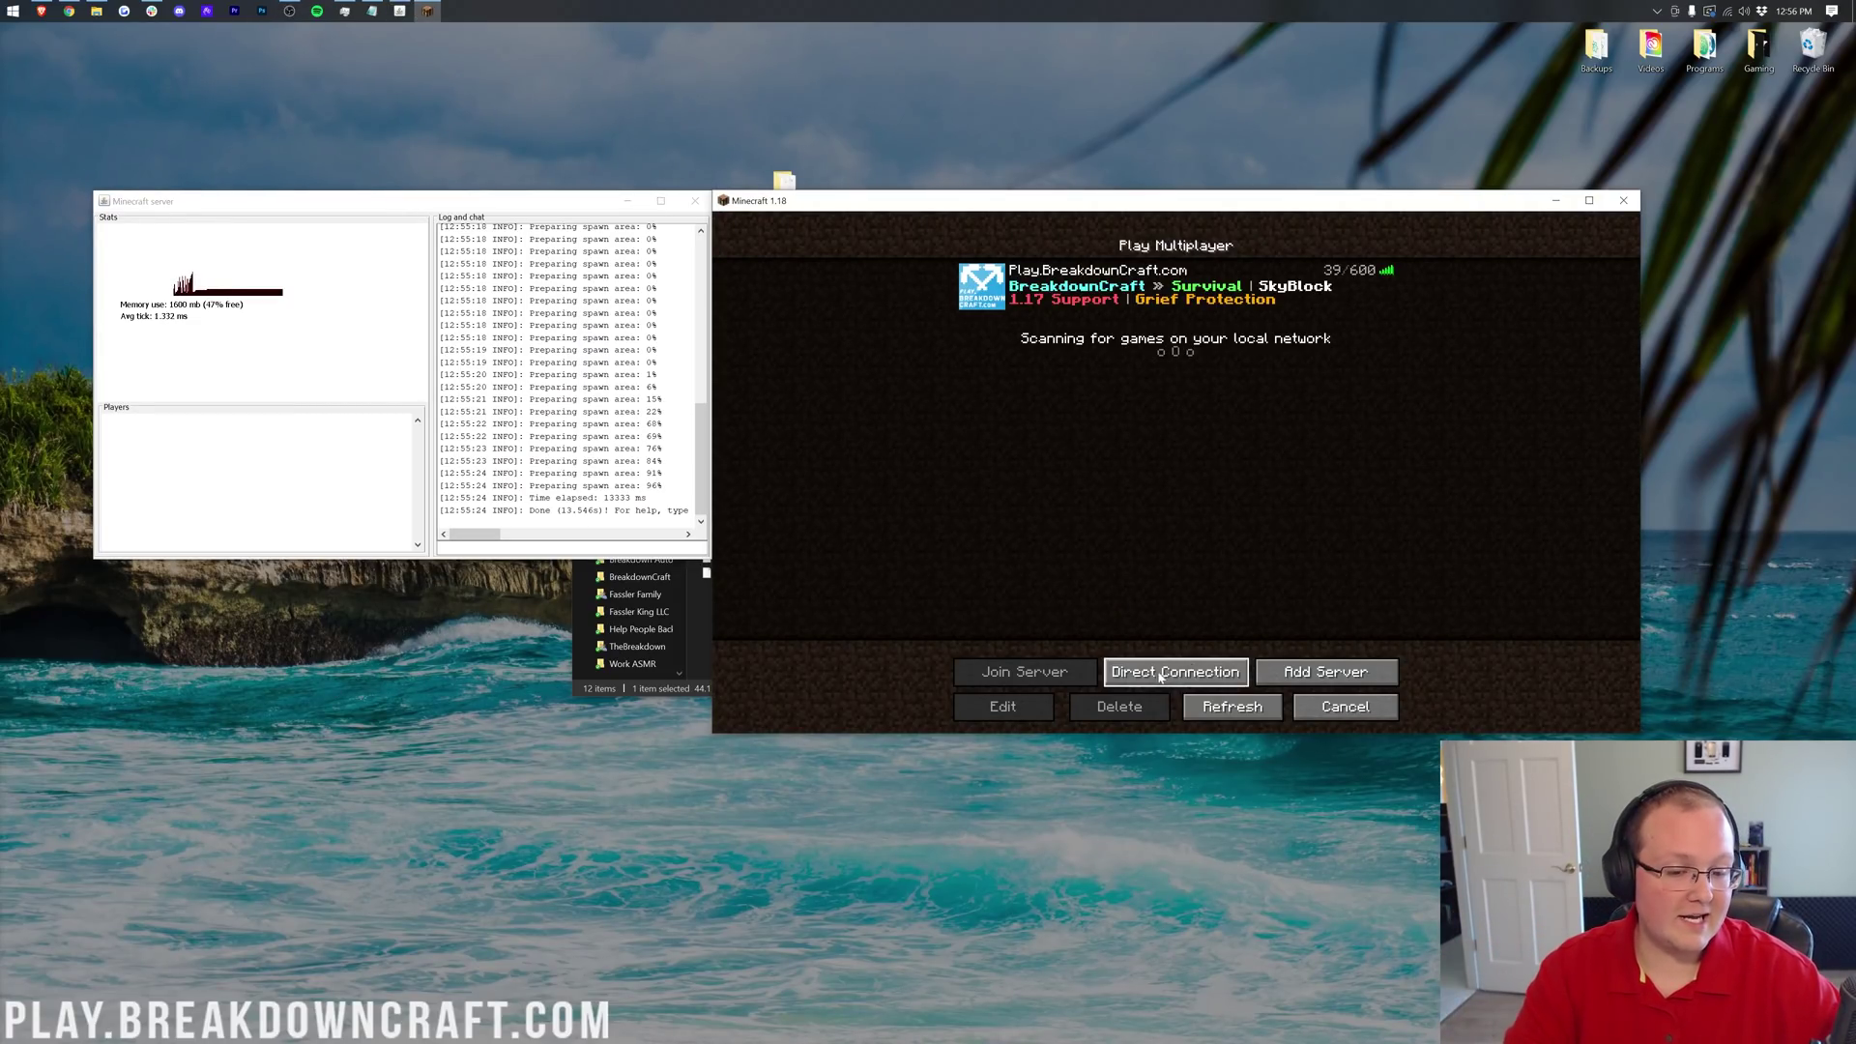
left_click(1226, 672)
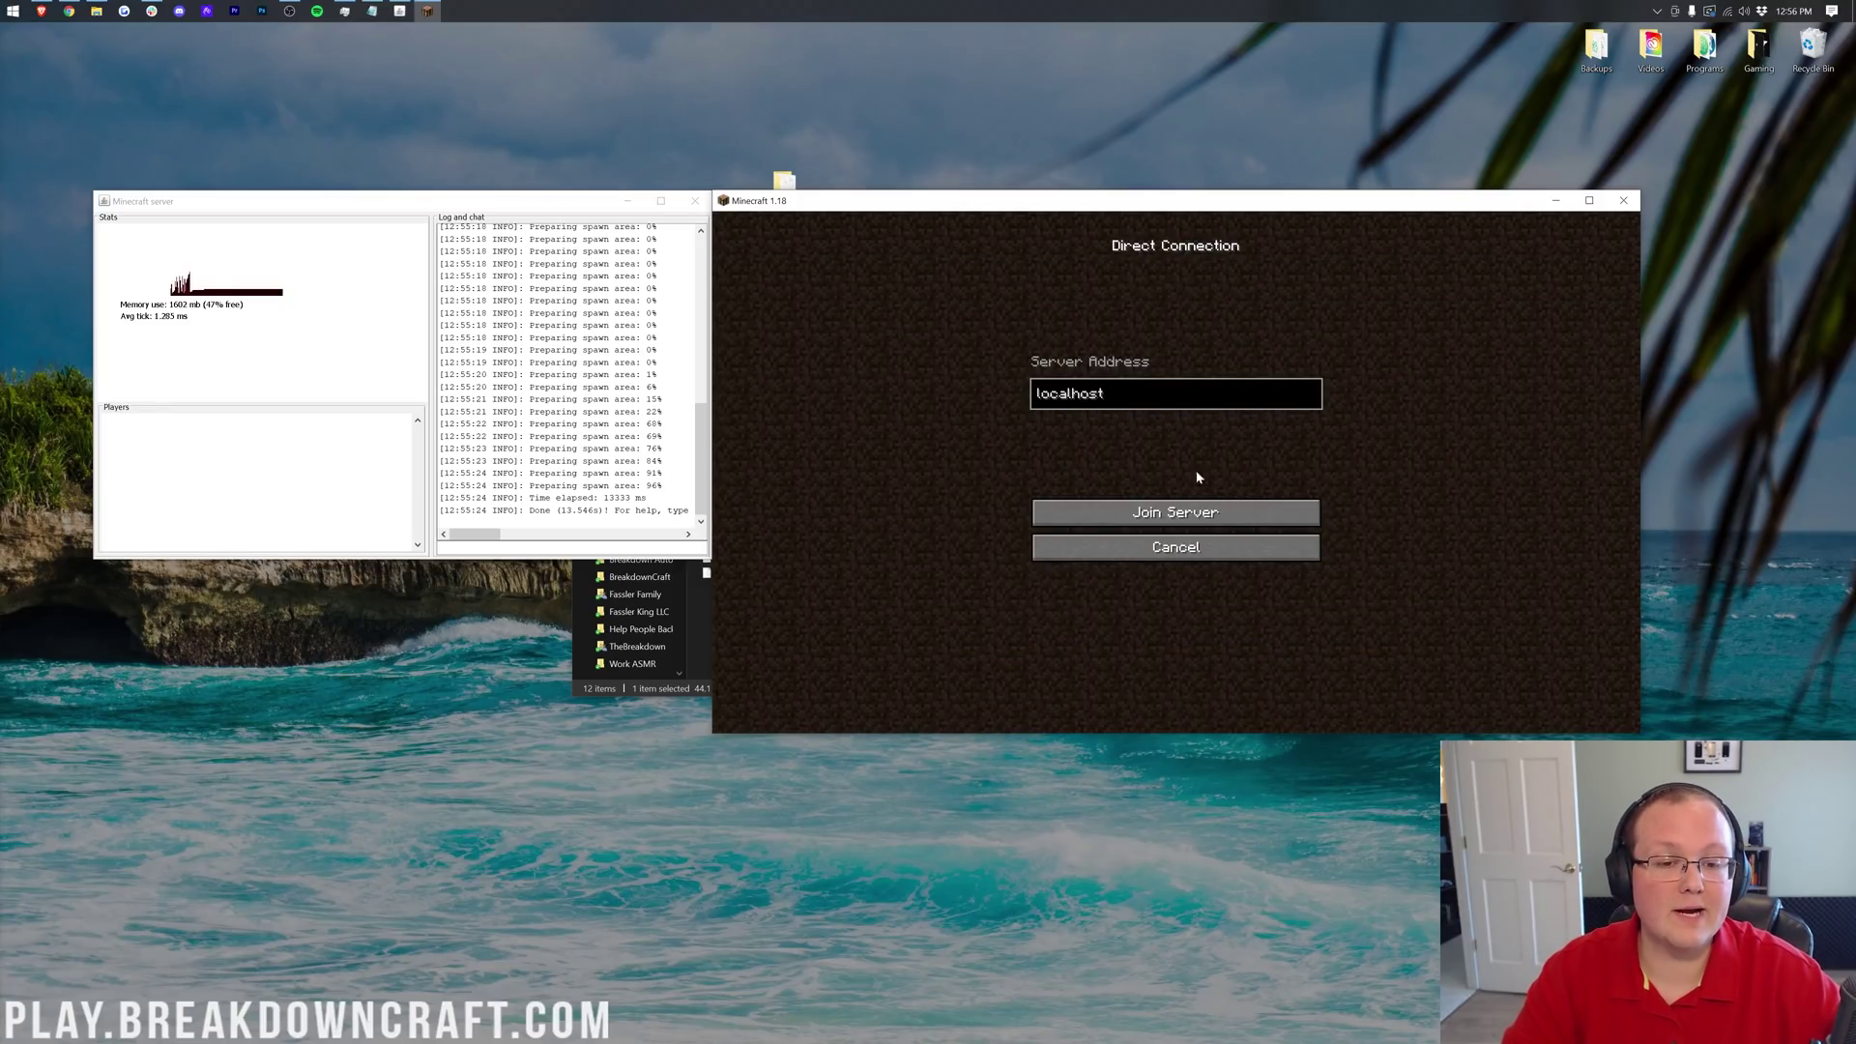
key("ctrl+a")
type(".103")
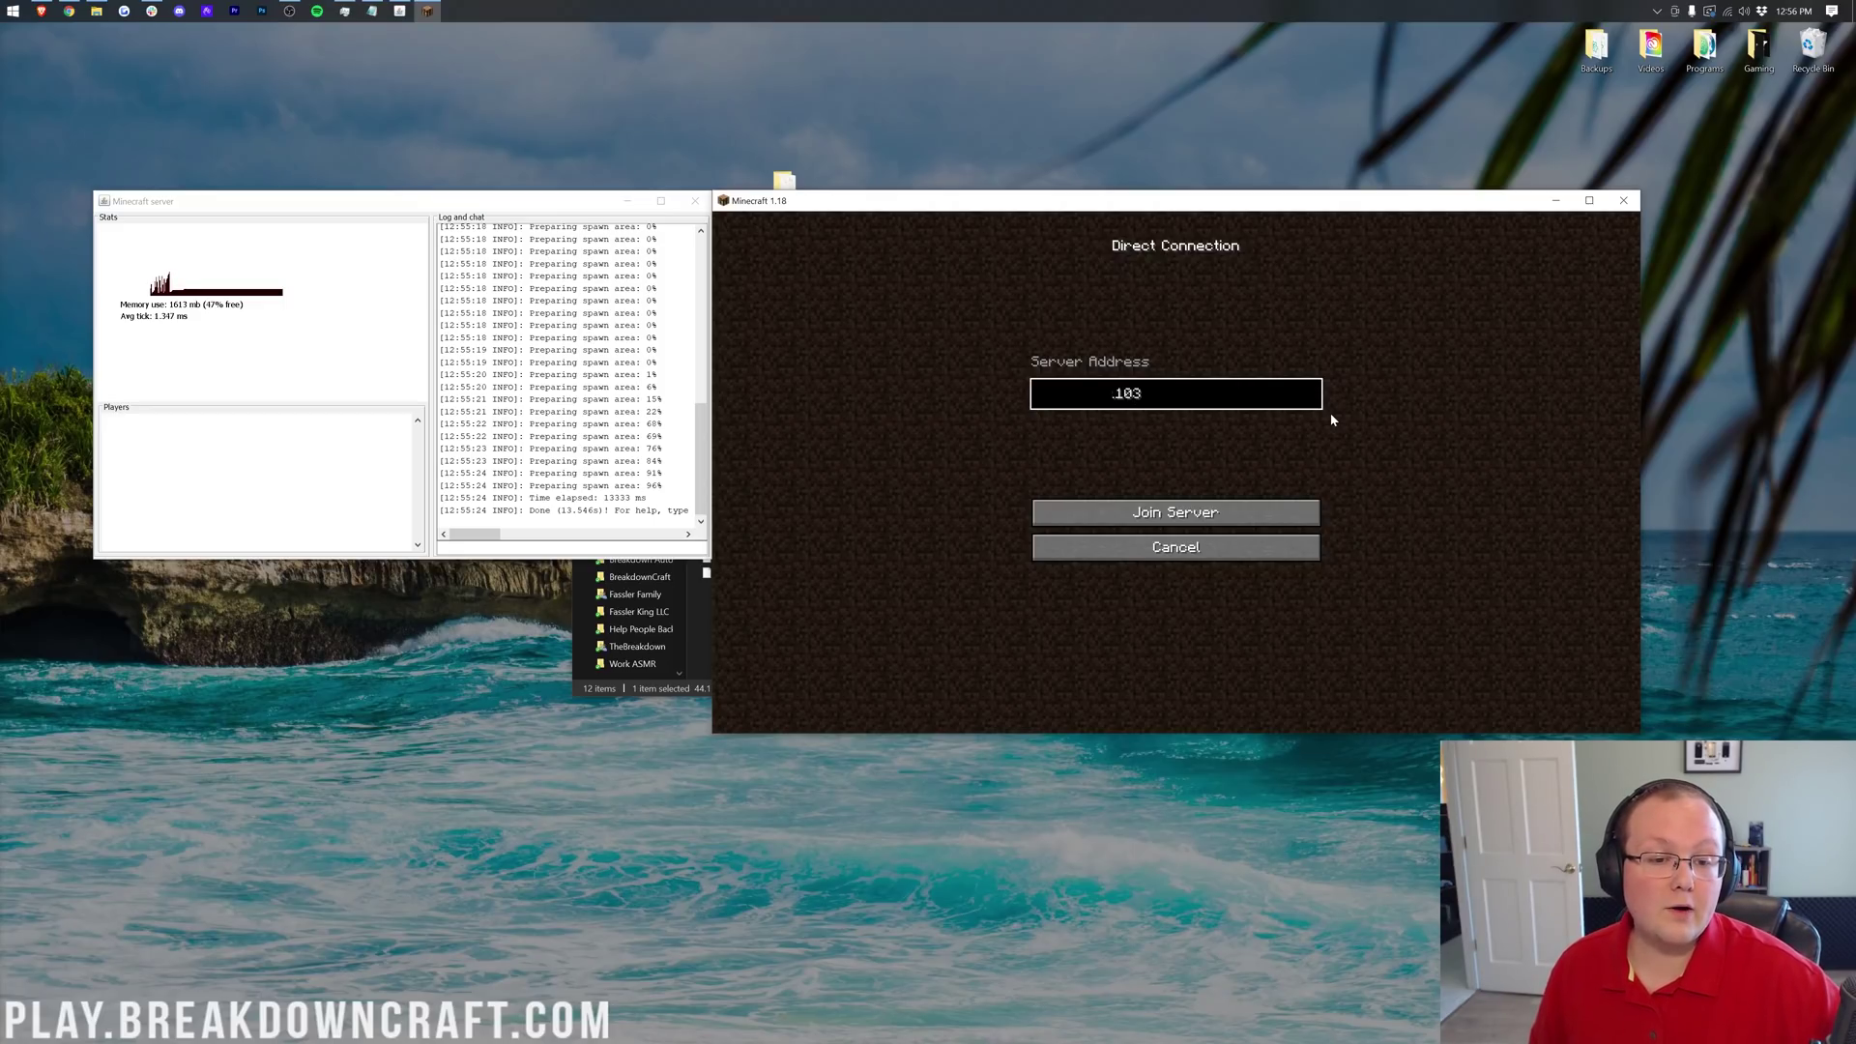
left_click(1184, 513)
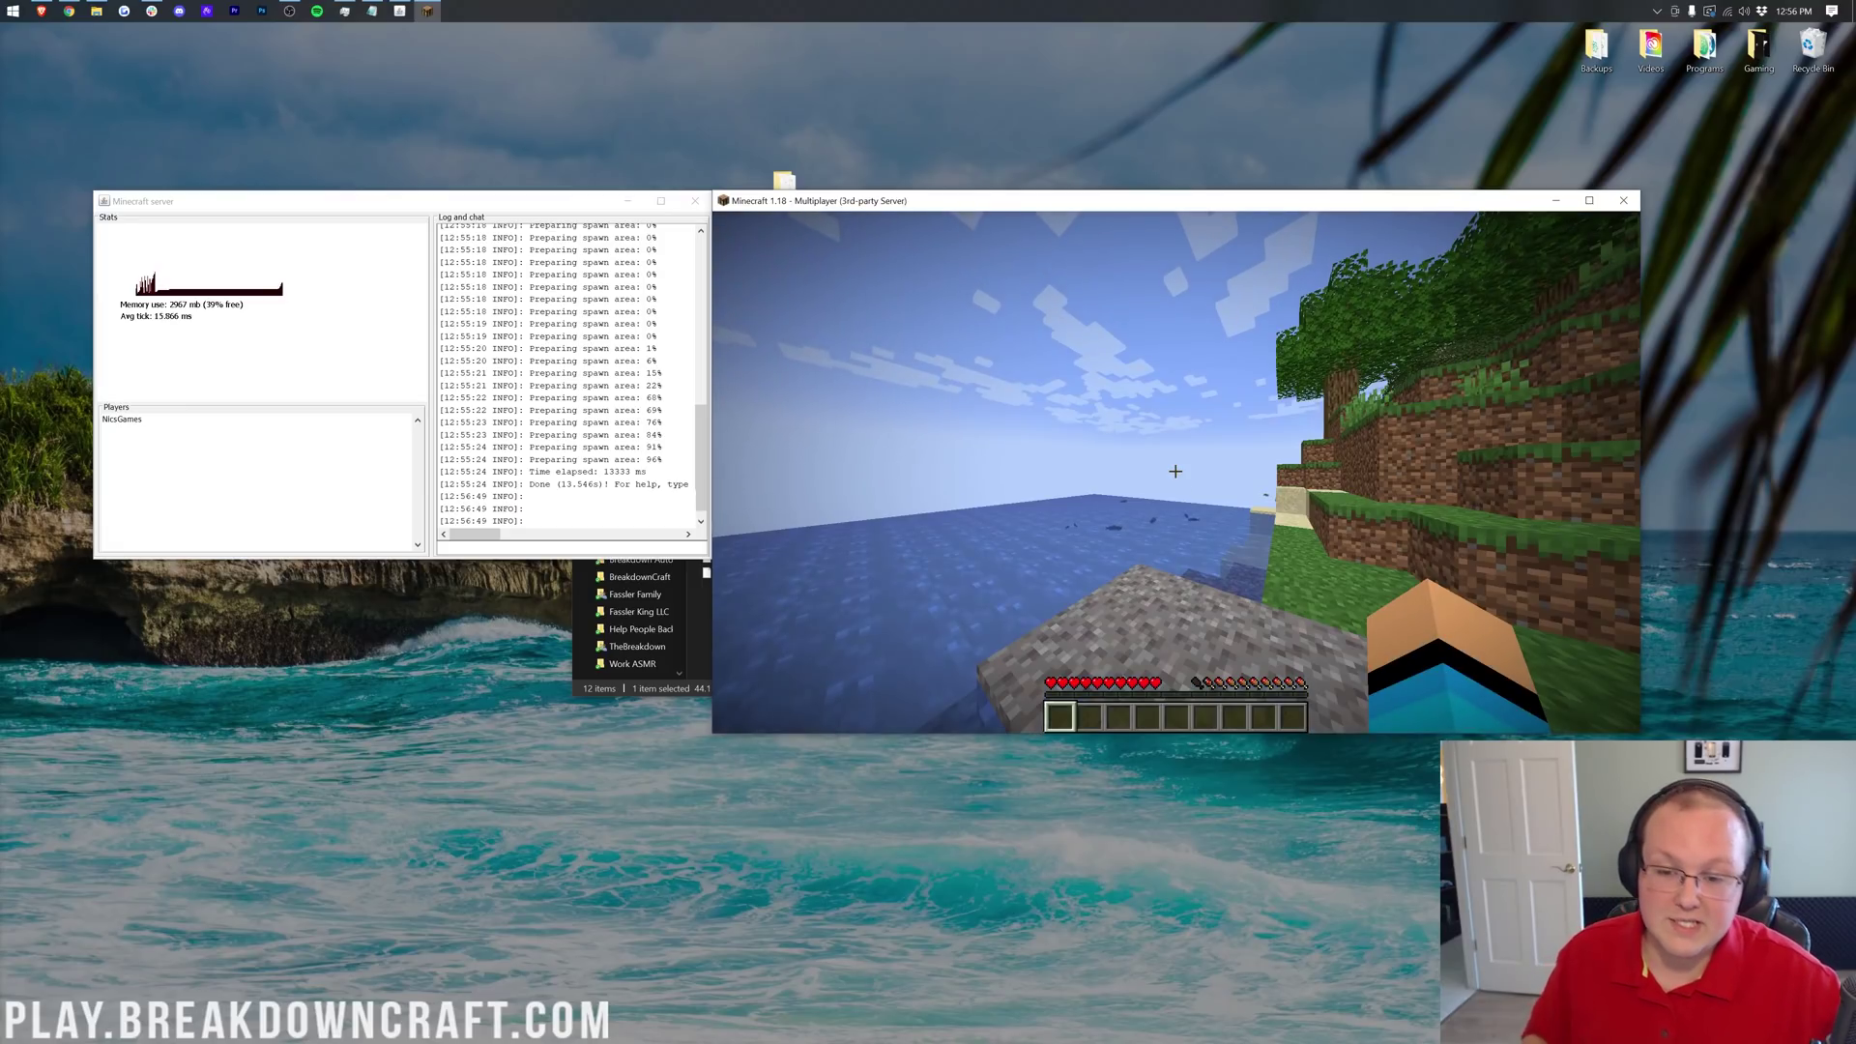
Write the op command for the connected player in the Minecraft server console and return to the game window.
key("t")
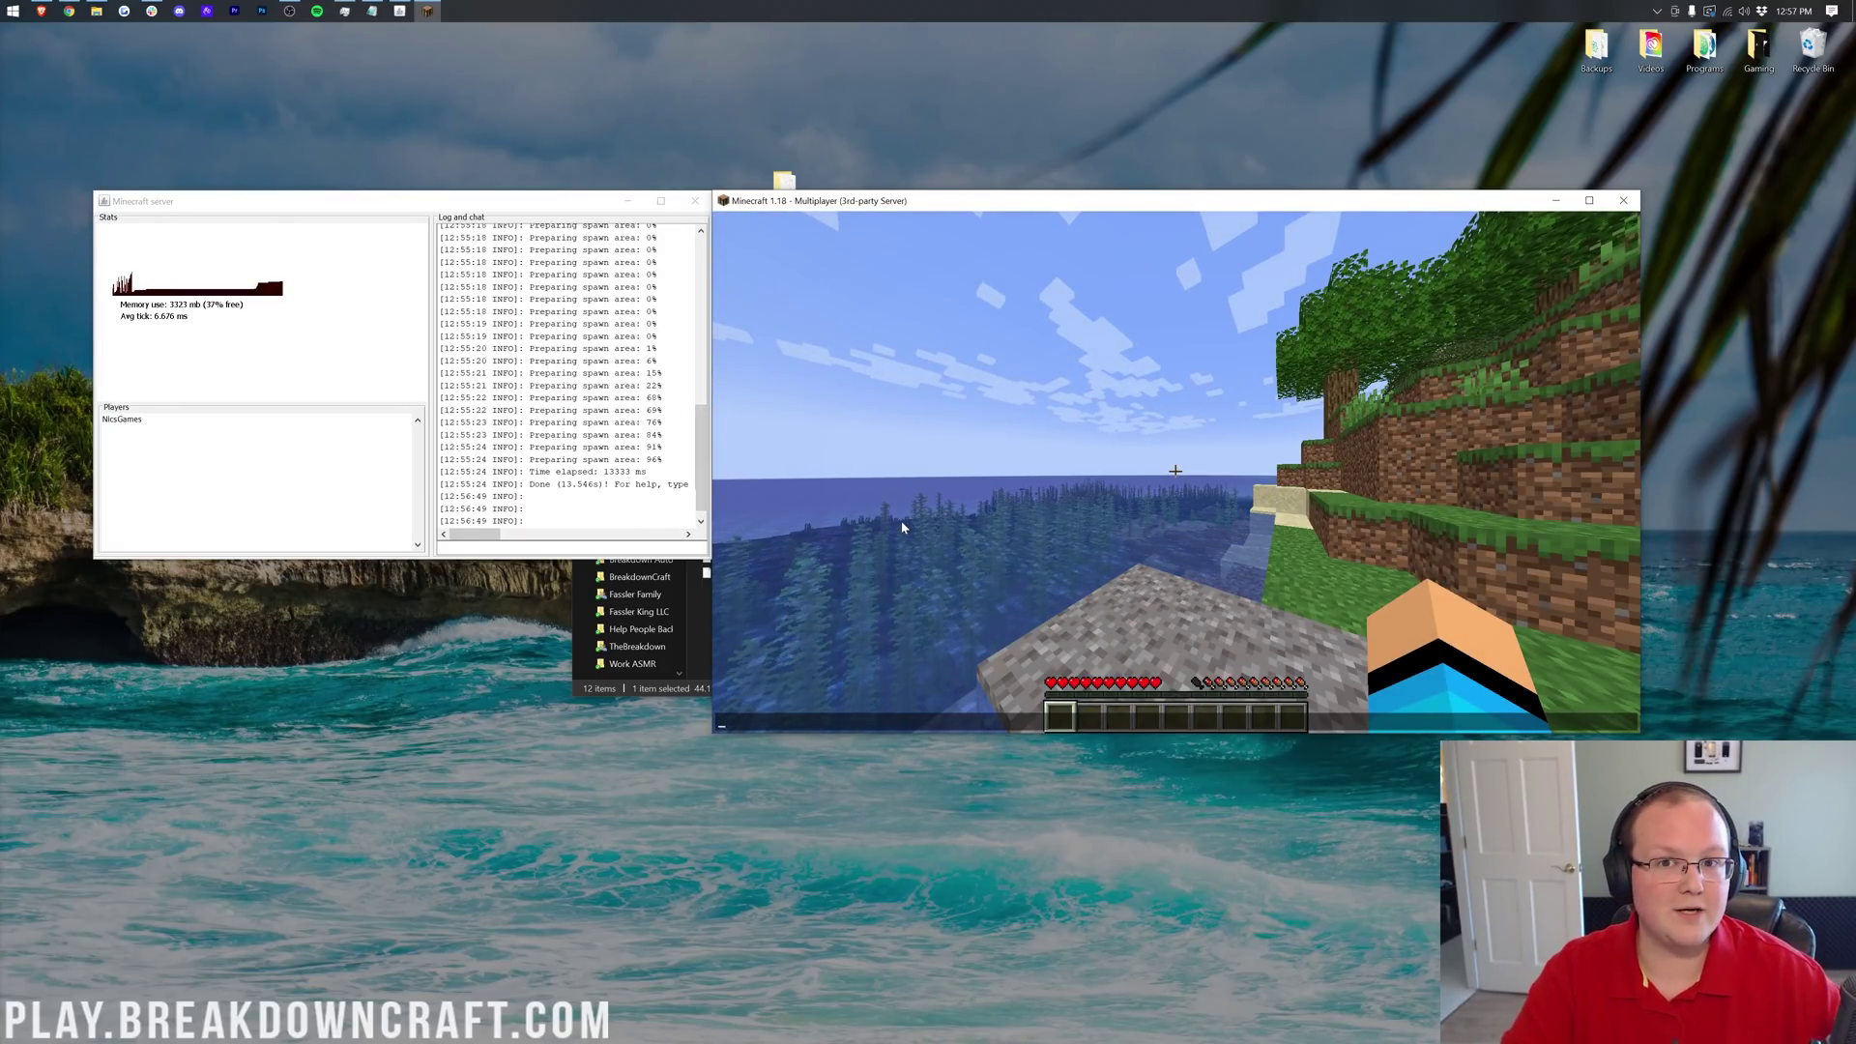
key("Escape")
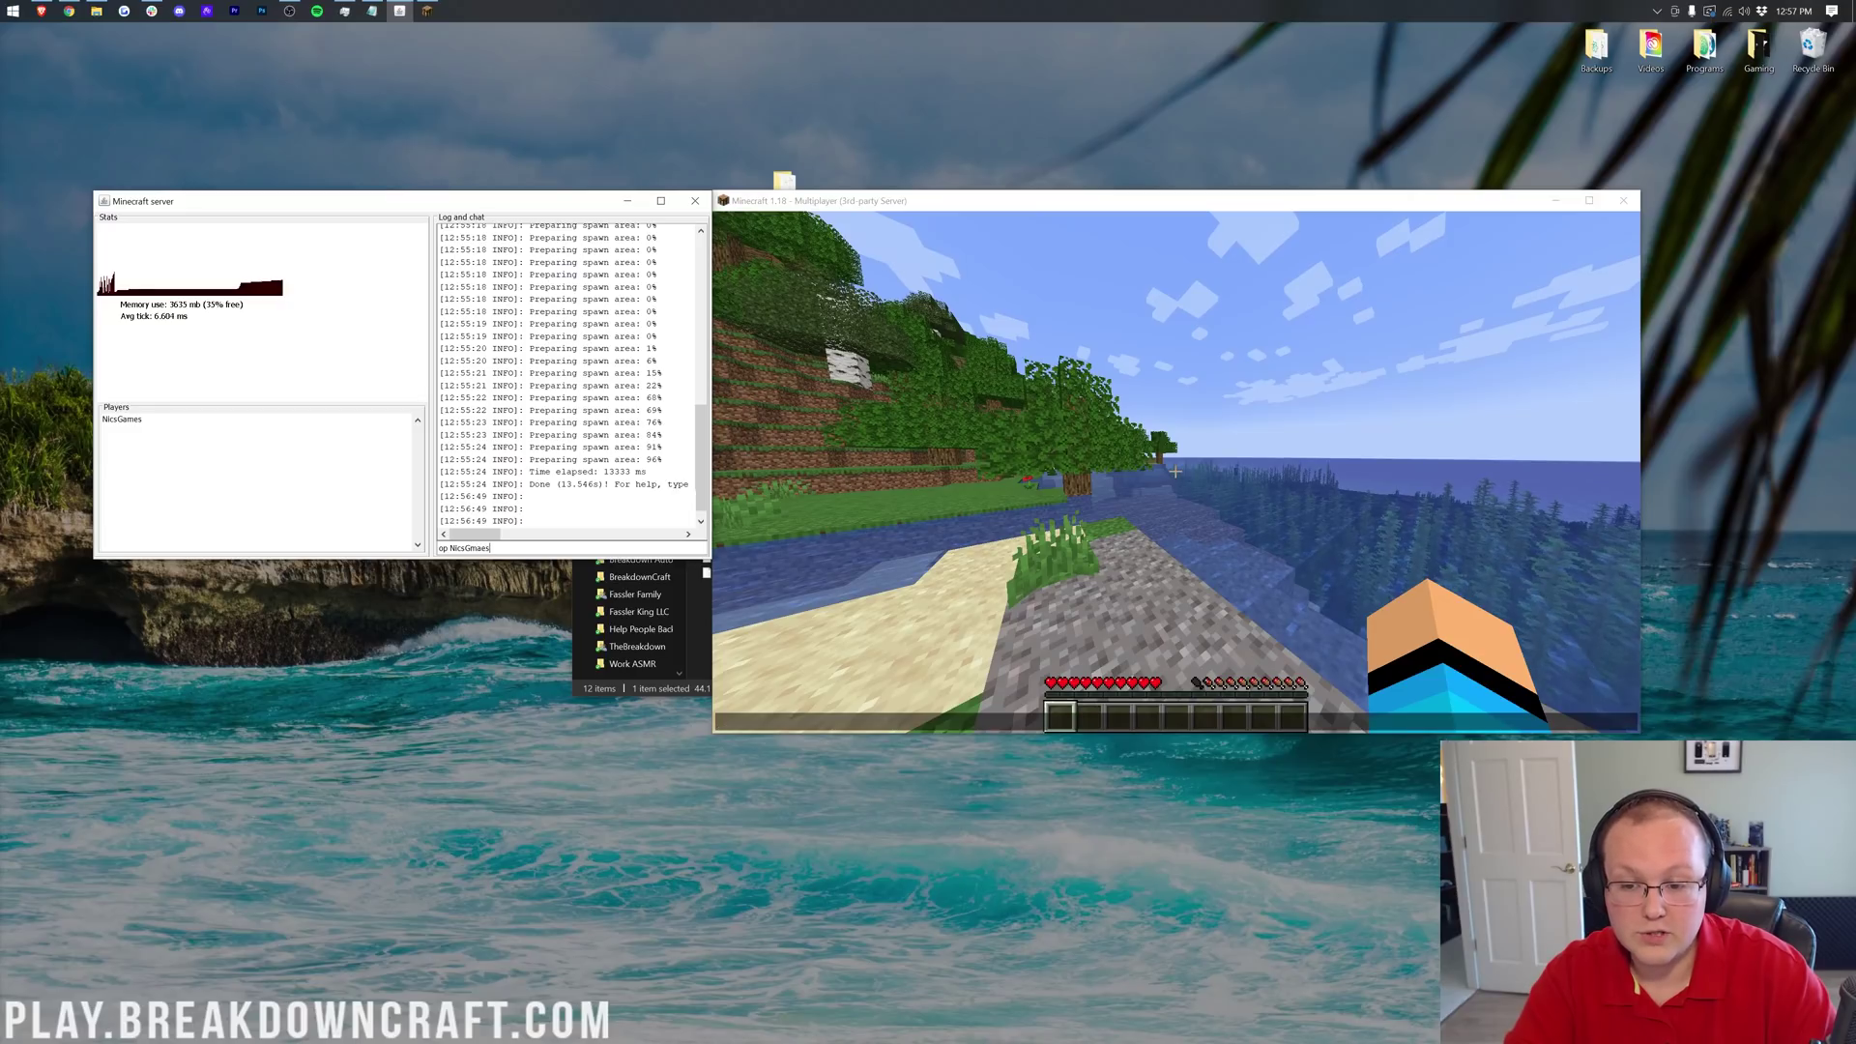
left_click(987, 468)
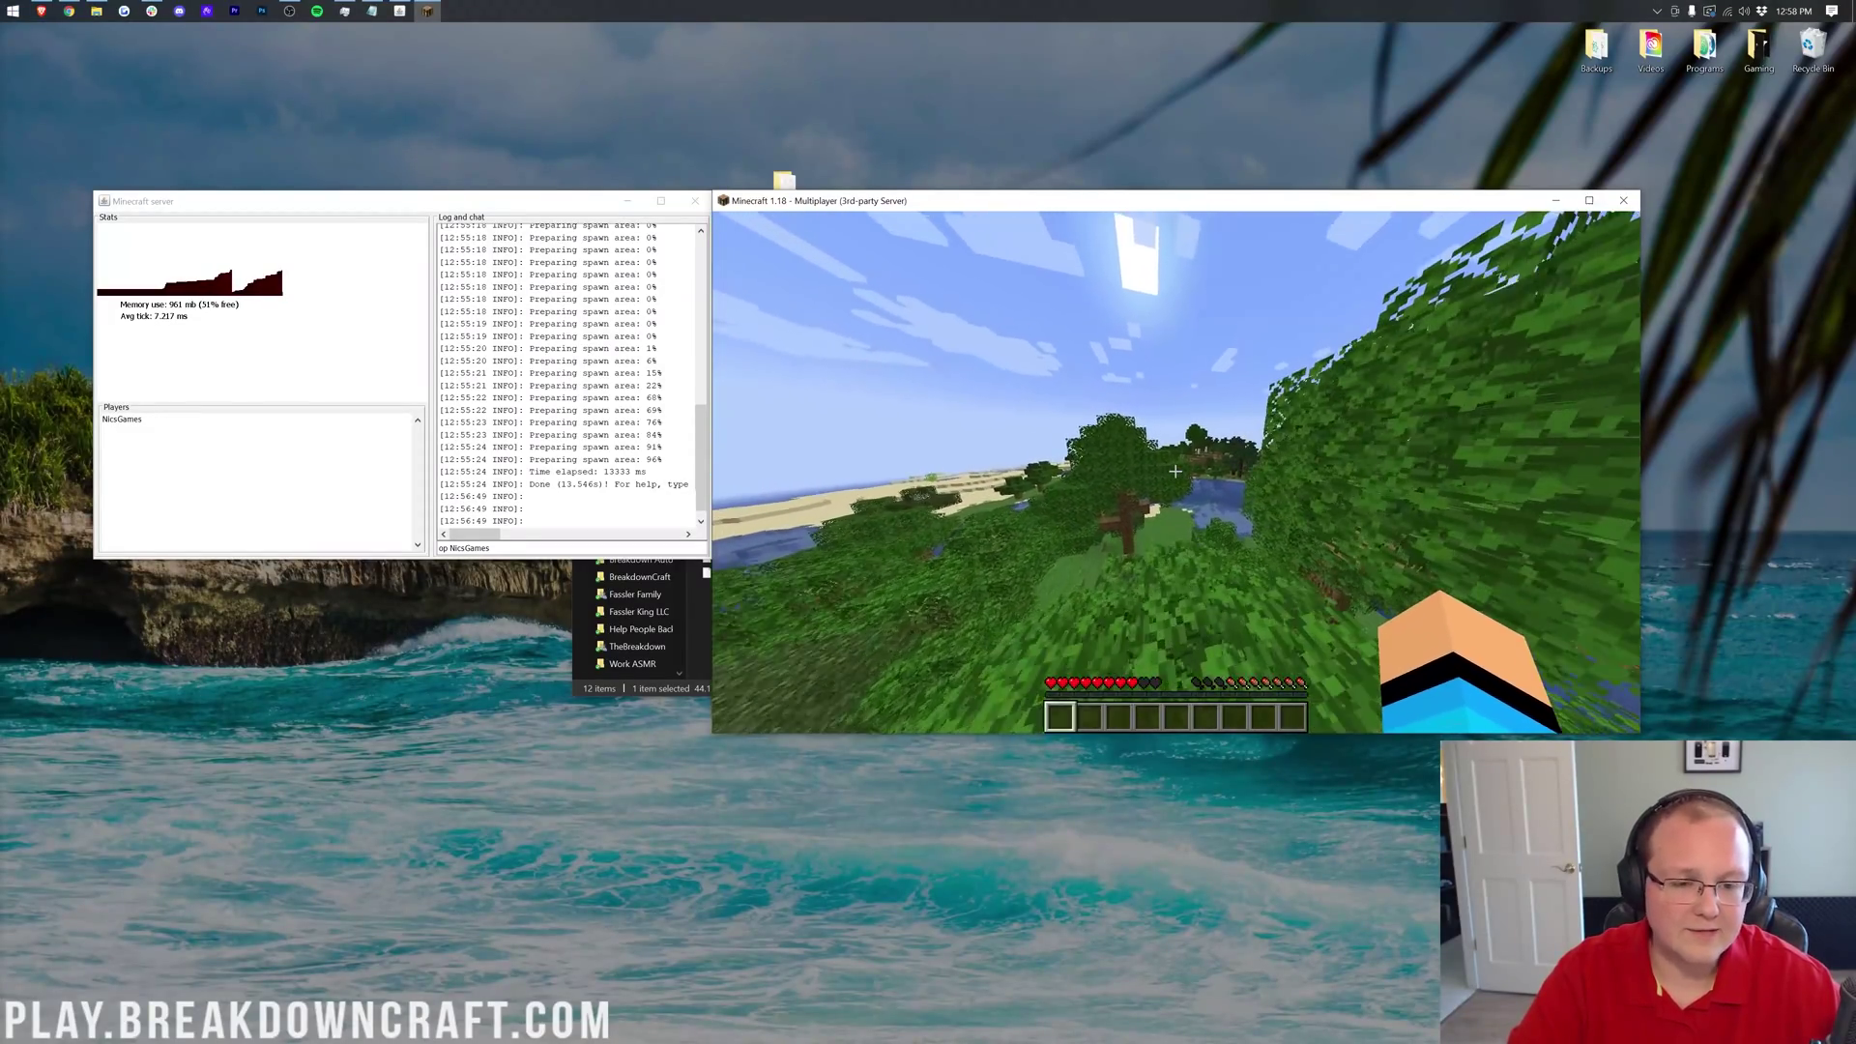
Walk forward through the forest in the server's world to try out the connection.
key("w")
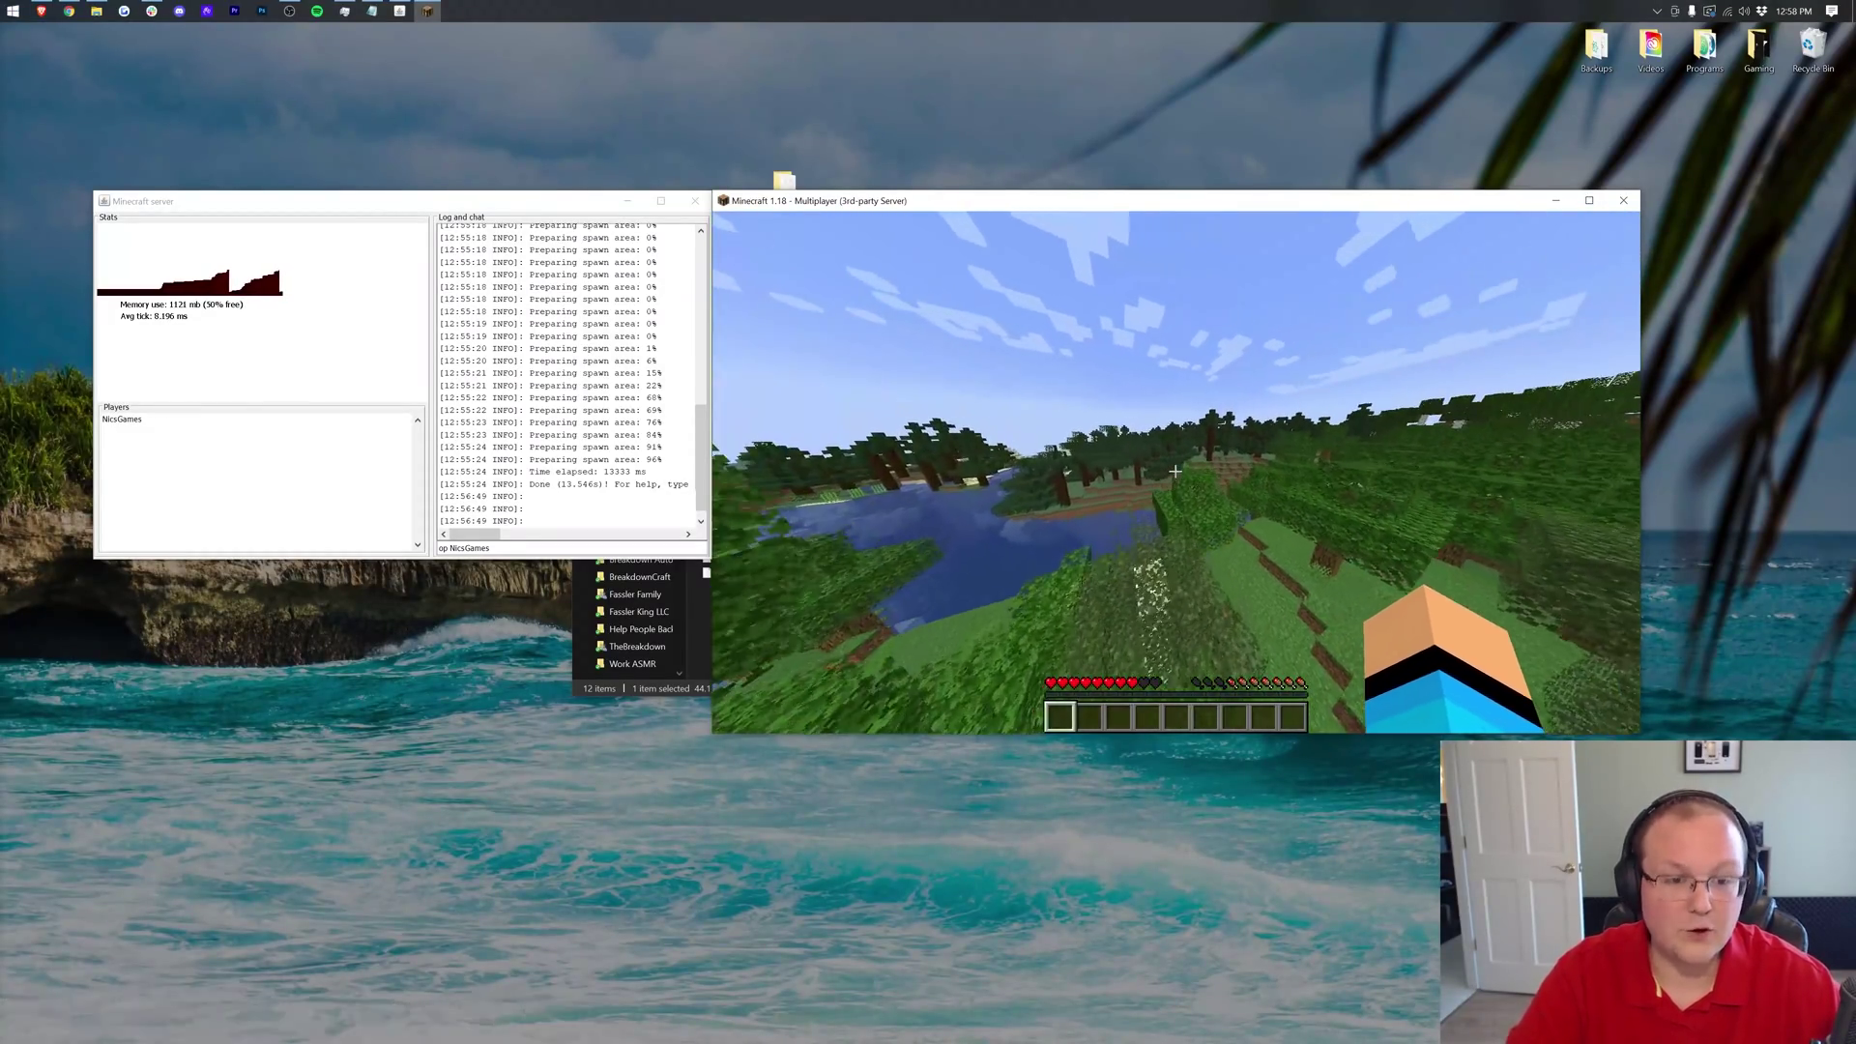
key("w")
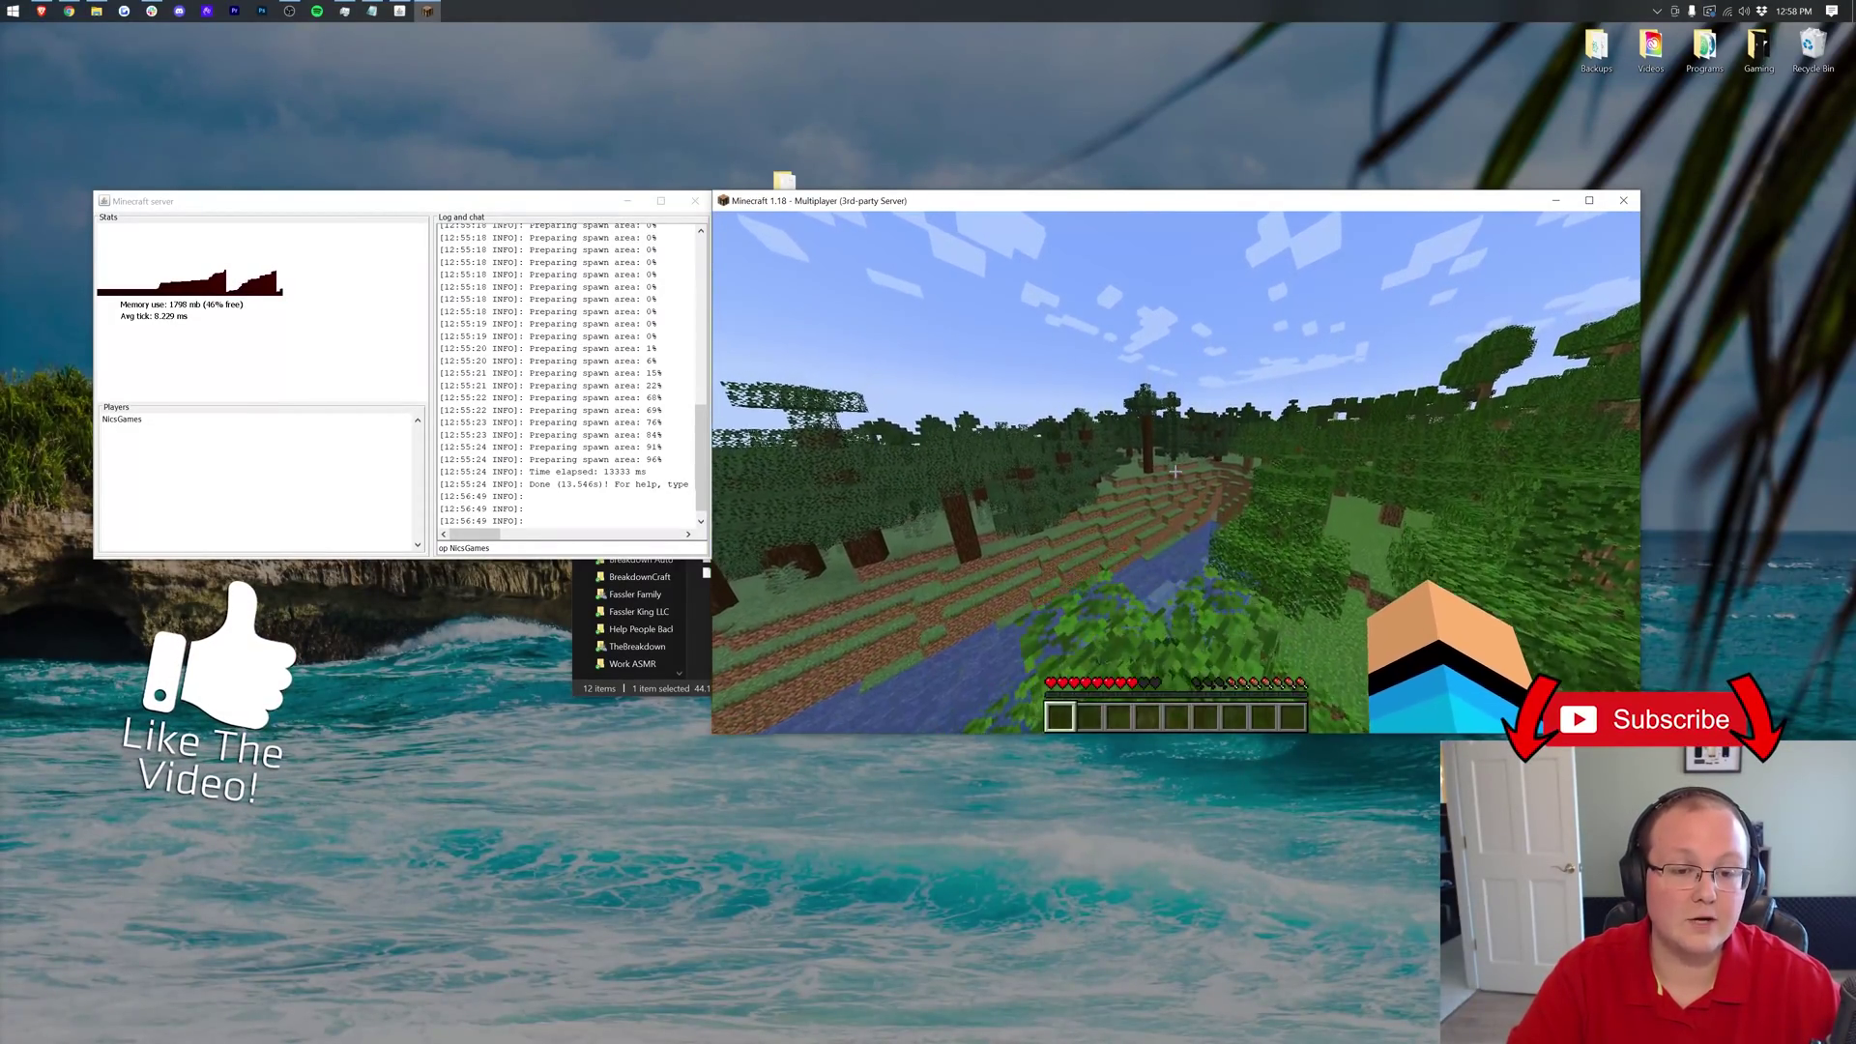
key("w")
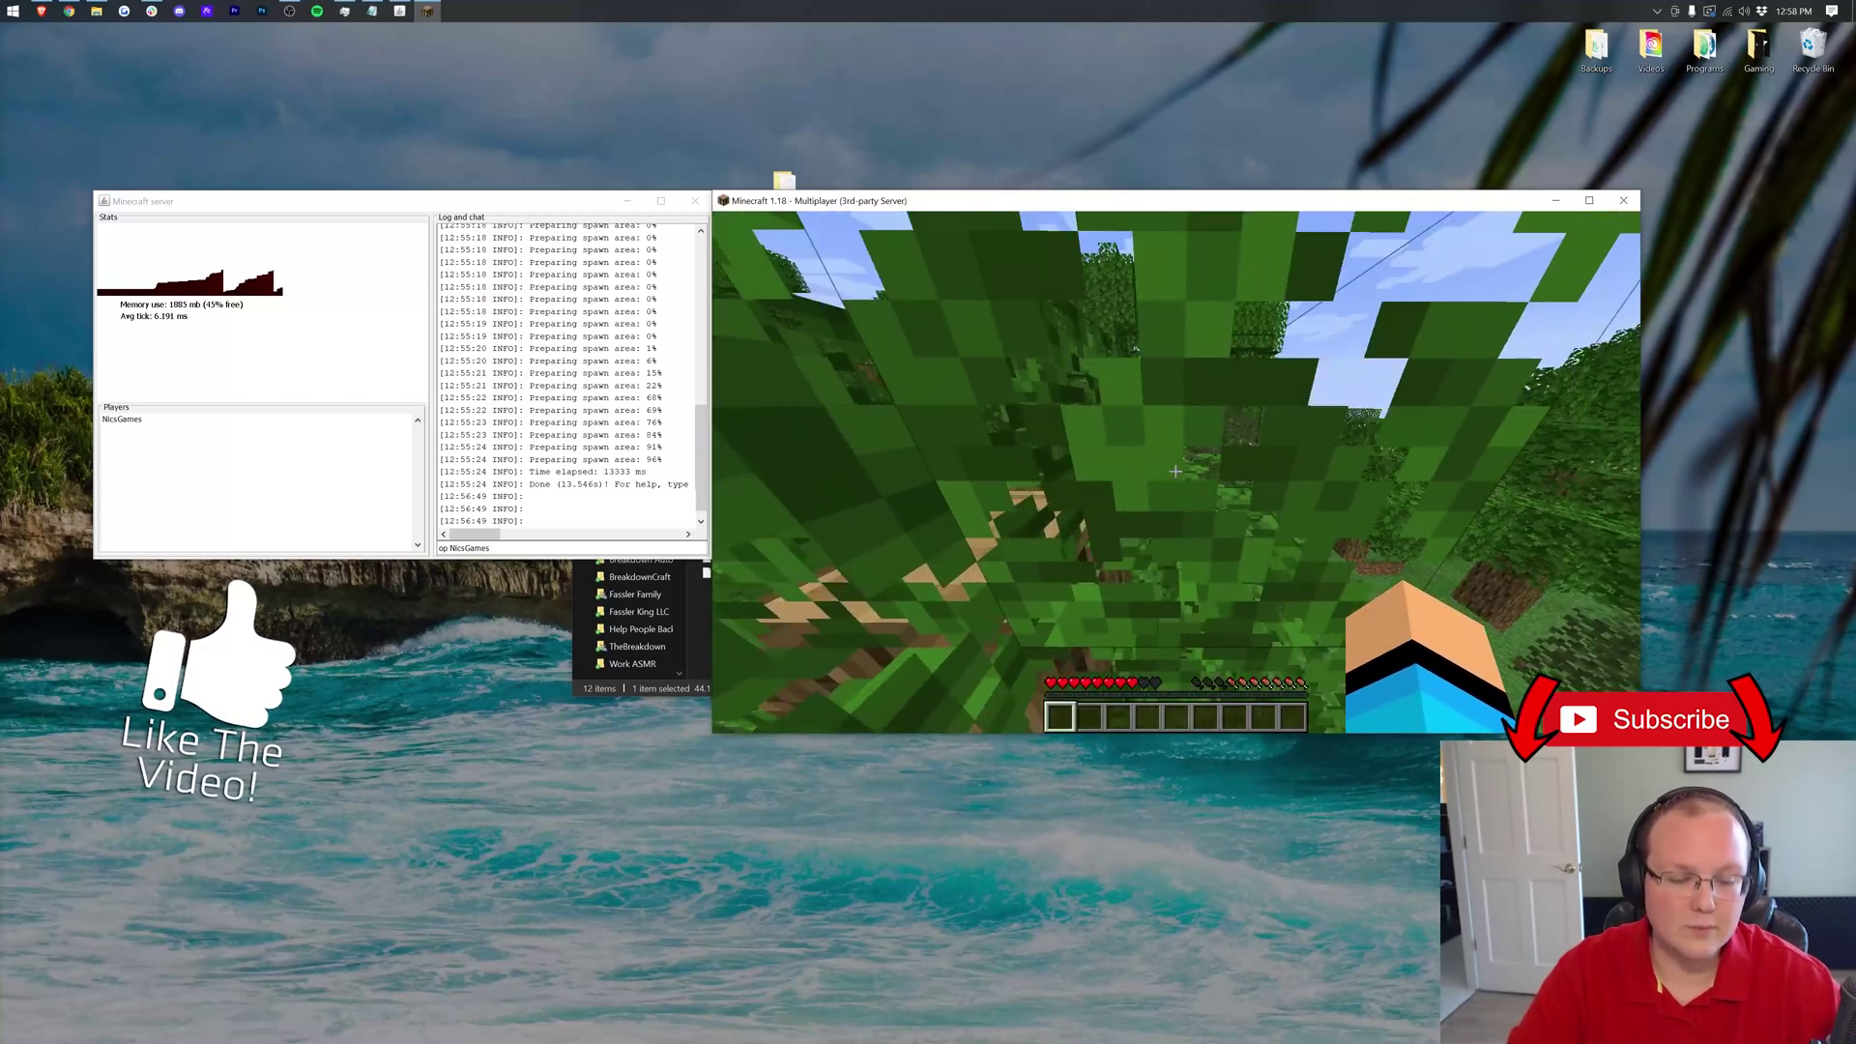